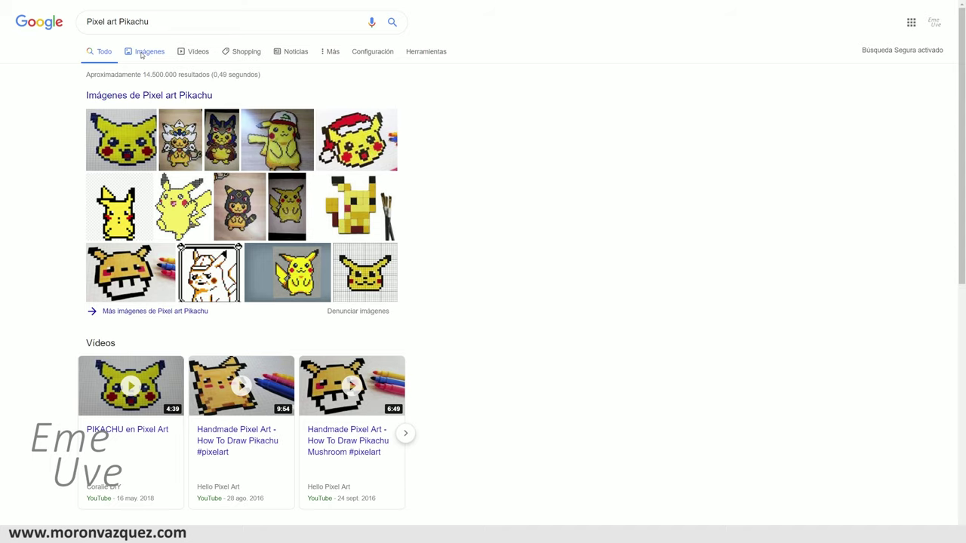
# Browse the Pixel art Pikachu image results and preview the red-hat Pikachu thumbnail
pyautogui.click(144, 54)
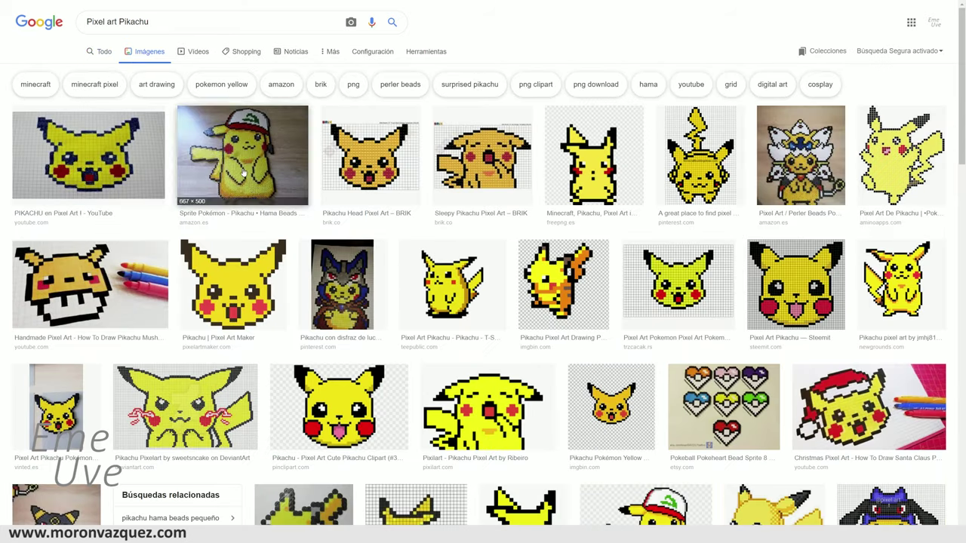
pyautogui.scroll(-3, 613, 266)
pyautogui.scroll(-2, 649, 265)
pyautogui.scroll(-1, 680, 265)
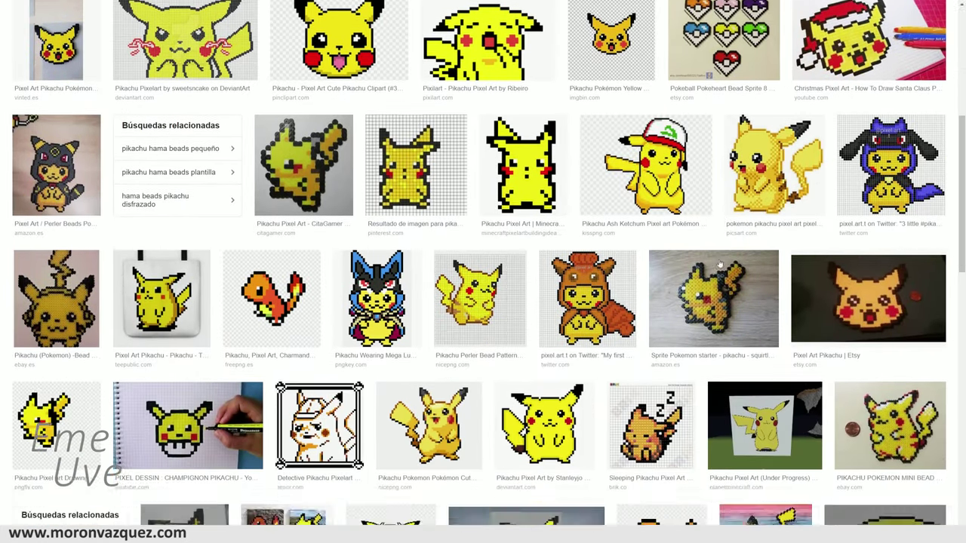
pyautogui.scroll(-3, 718, 264)
pyautogui.scroll(-1, 719, 265)
pyautogui.scroll(-3, 679, 294)
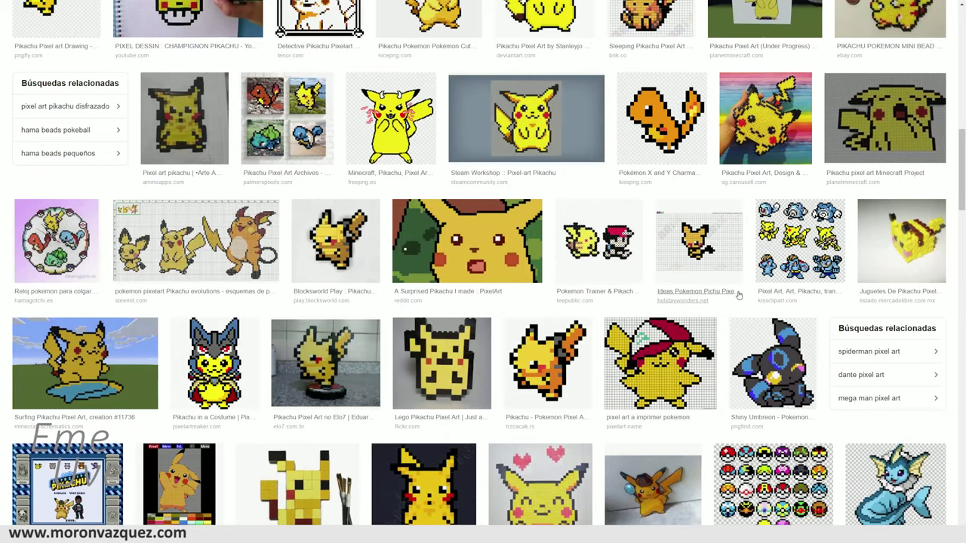
pyautogui.moveTo(660, 363)
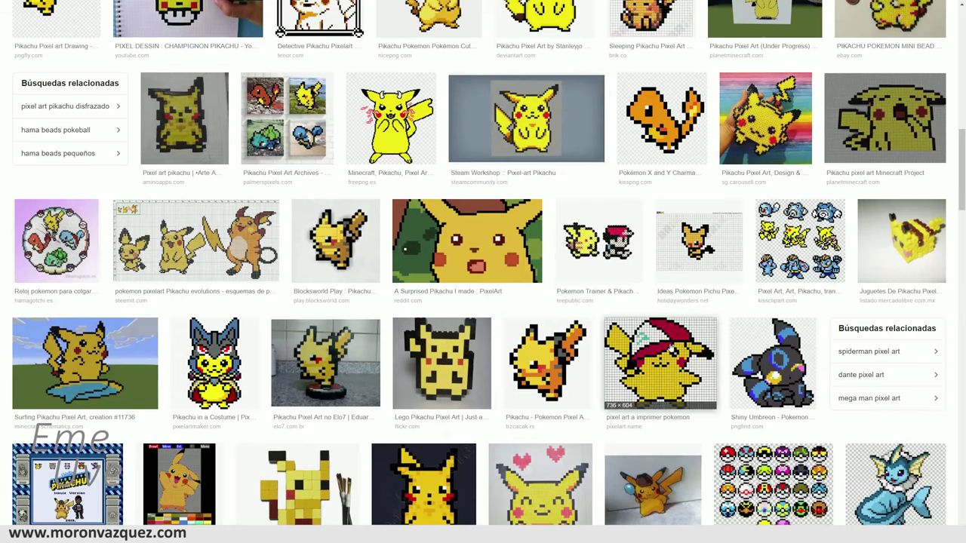
pyautogui.click(680, 375)
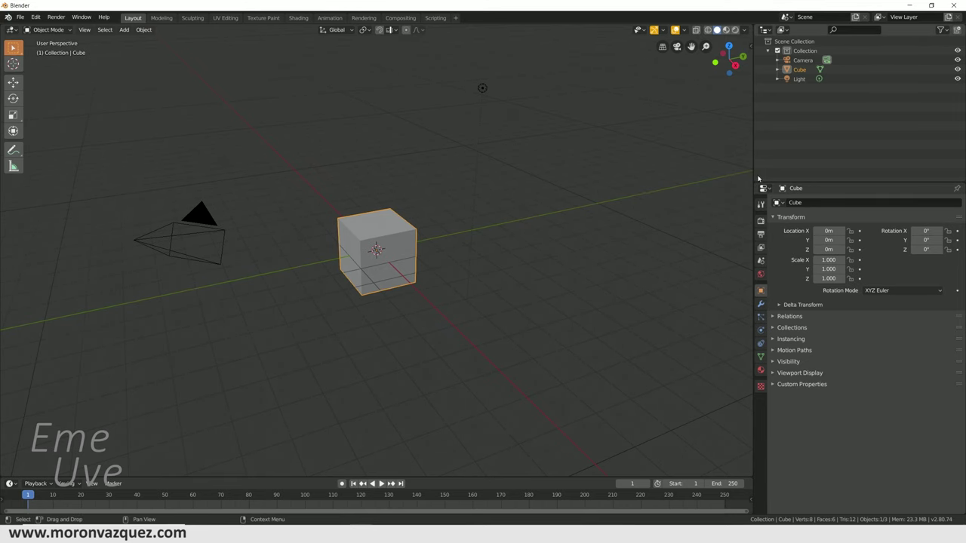
# Resize the right-hand area and split off a new panel set to Image Editor
pyautogui.moveTo(783, 184)
pyautogui.mouseDown()
pyautogui.moveTo(797, 234)
pyautogui.moveTo(760, 270)
pyautogui.mouseUp()
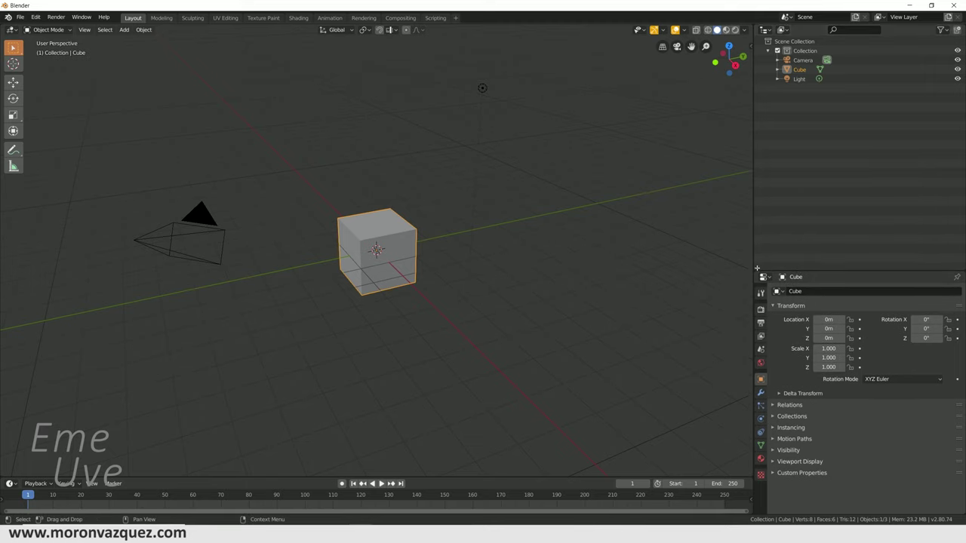
pyautogui.moveTo(757, 267); pyautogui.dragTo(759, 120)
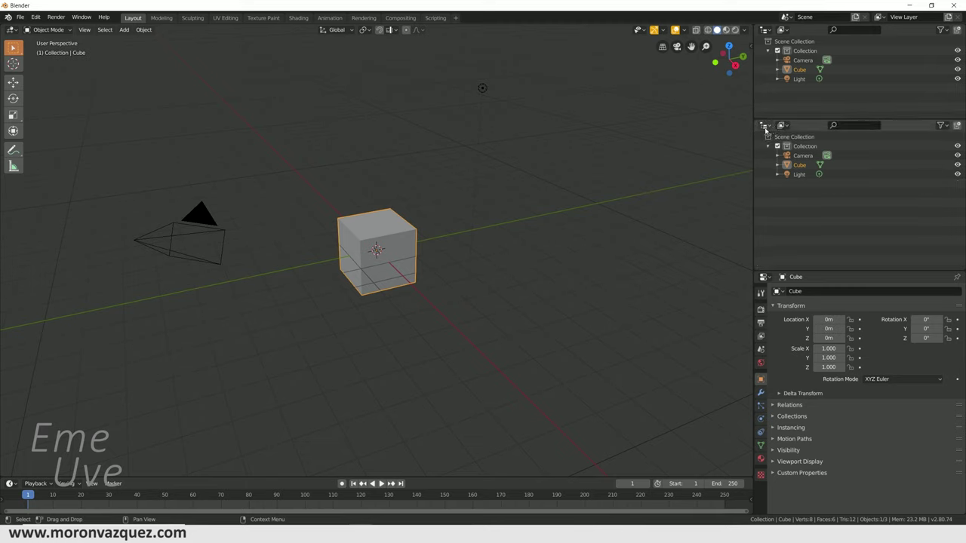
pyautogui.click(765, 127)
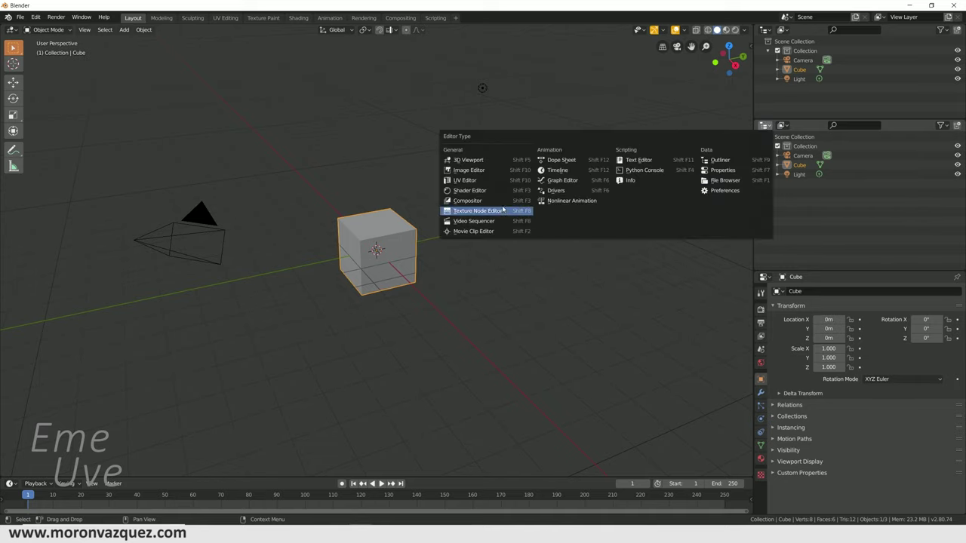
pyautogui.click(468, 169)
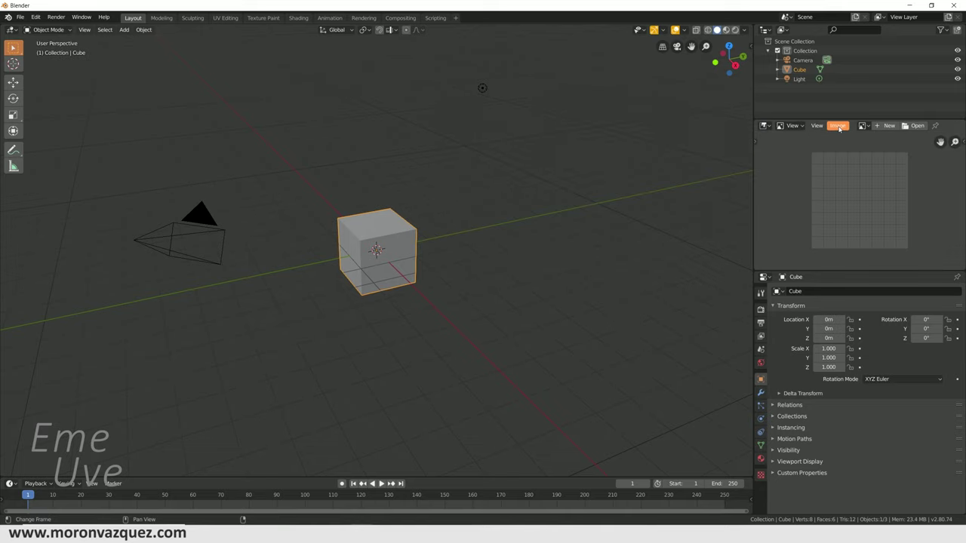
# Open Pika.jpg from the Pika folder in the new Image Editor
pyautogui.click(915, 126)
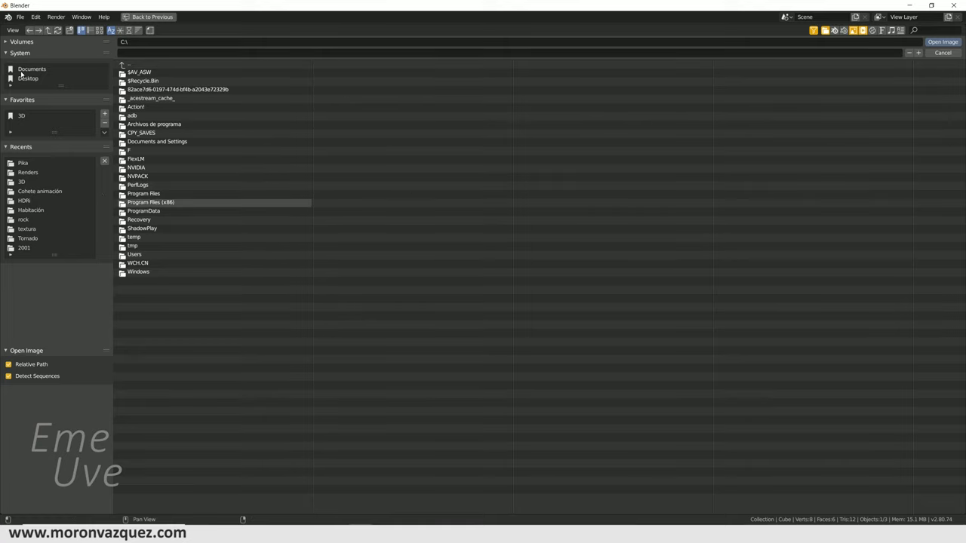
pyautogui.click(20, 43)
pyautogui.click(23, 197)
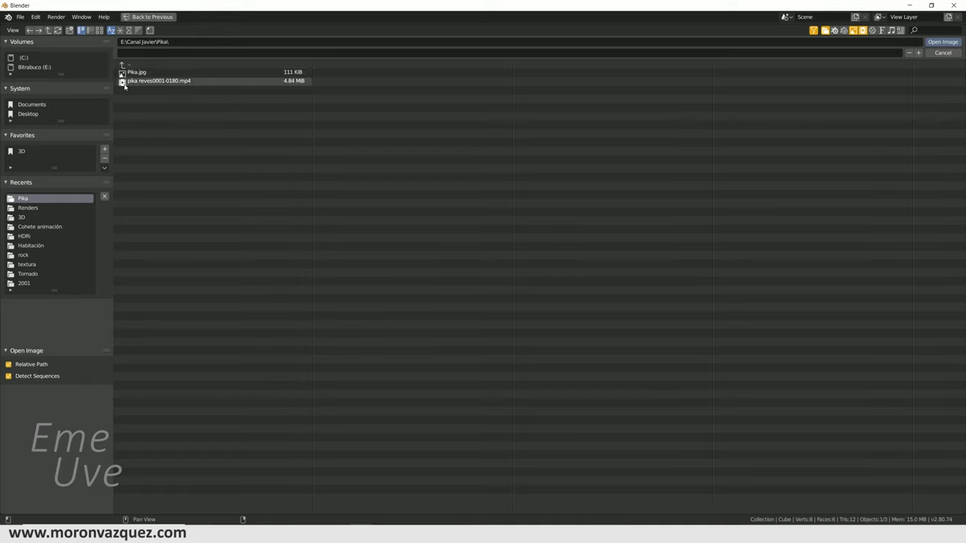
pyautogui.click(122, 73)
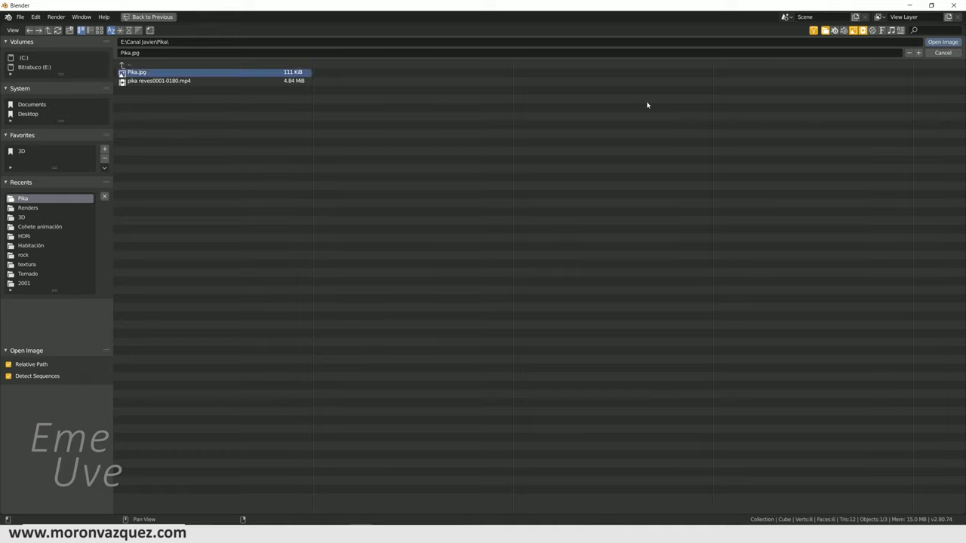
pyautogui.click(943, 43)
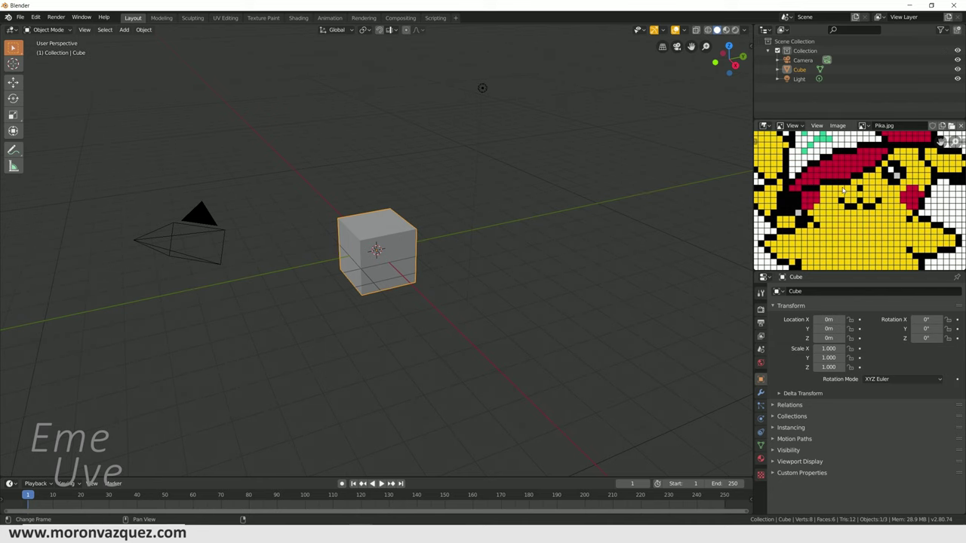
# Zoom and pan the image panel until the whole Pika.jpg picture fits, then select the camera
pyautogui.scroll(-2, 843, 190)
pyautogui.scroll(-1, 845, 192)
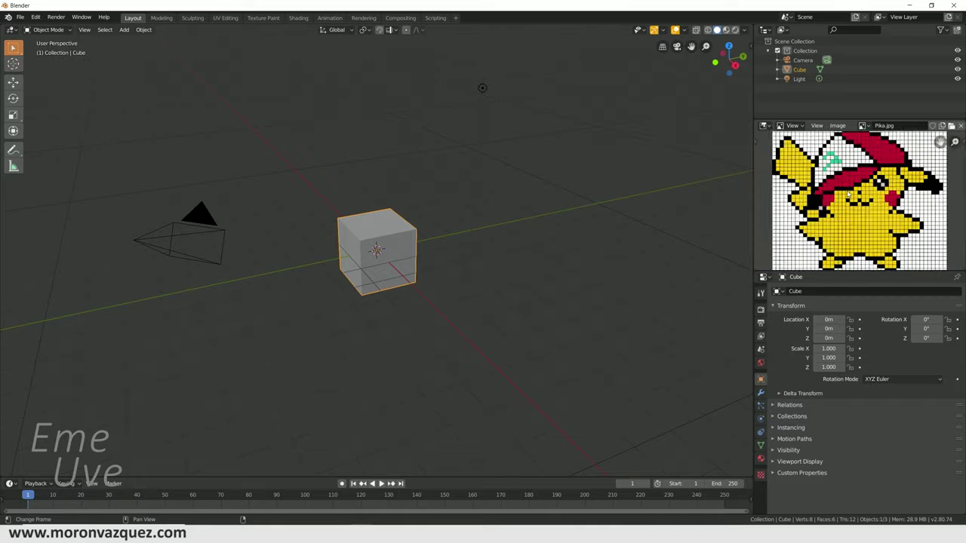
pyautogui.scroll(2, 848, 192)
pyautogui.scroll(-1, 851, 192)
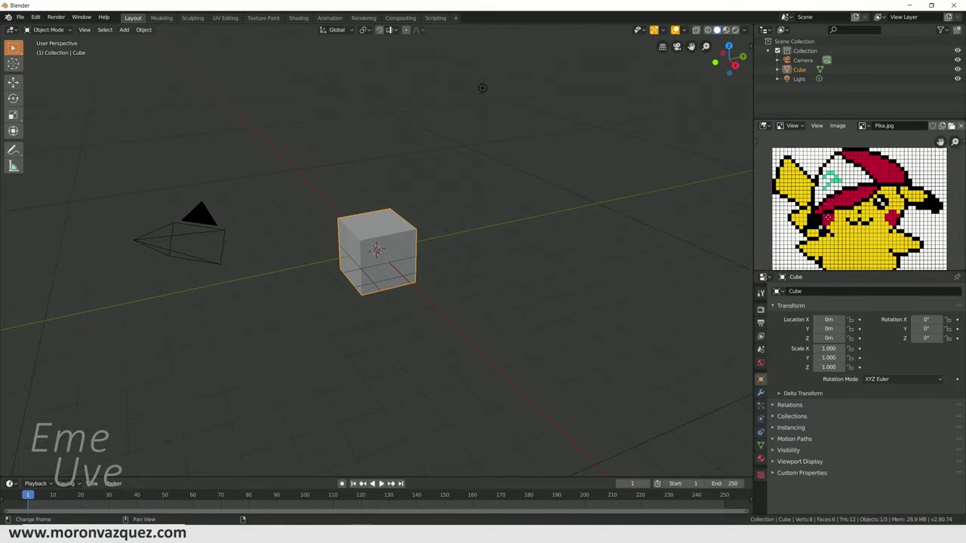
pyautogui.moveTo(940, 141); pyautogui.dragTo(940, 141)
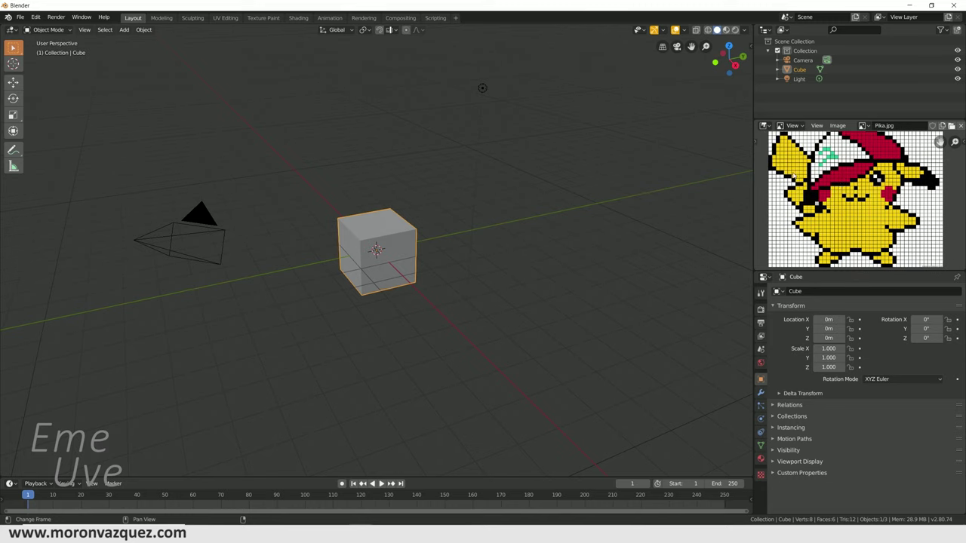
pyautogui.scroll(-1, 849, 190)
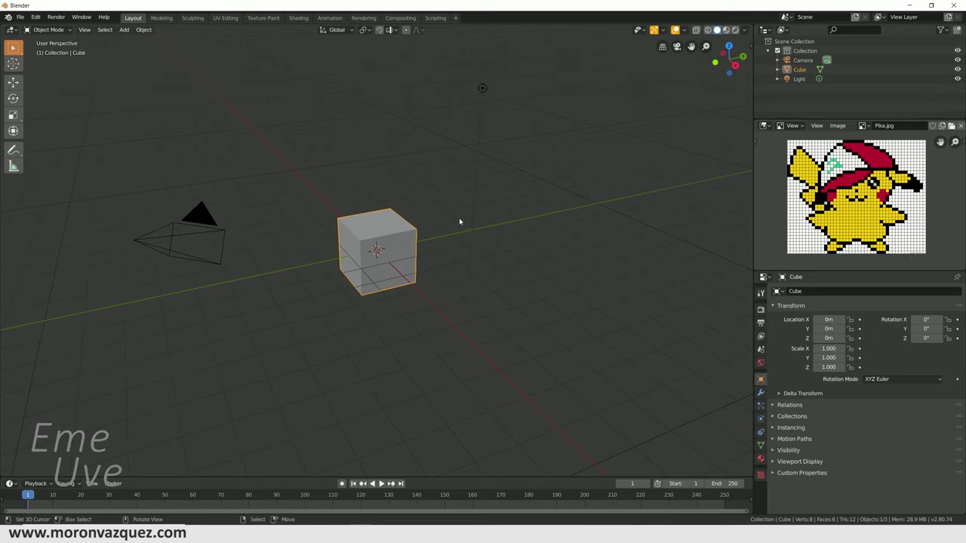
pyautogui.click(166, 248)
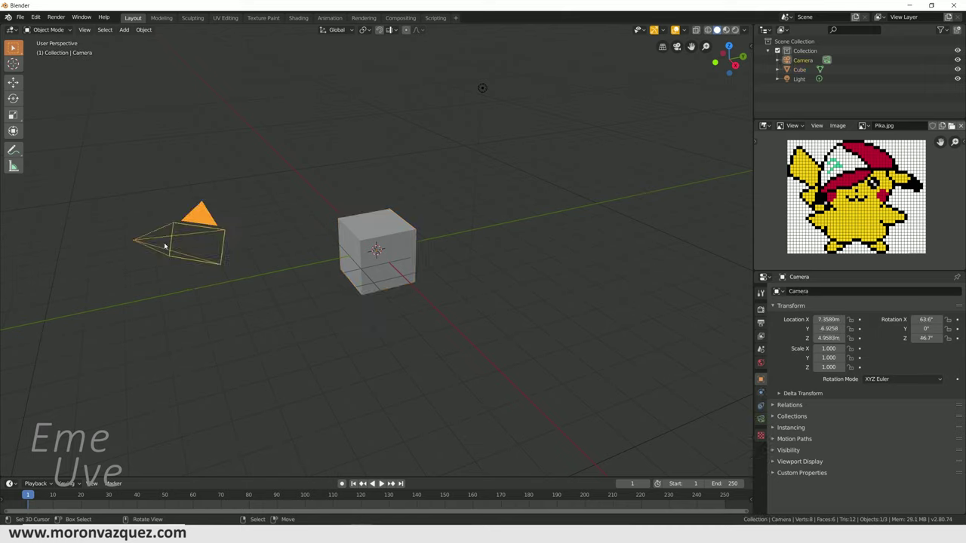
# Delete the camera and the light from the scene
pyautogui.press('Delete')
pyautogui.click(482, 88)
pyautogui.press('Delete')
# Raise the cube 1 m along Z with the Transform tool
pyautogui.click(390, 230)
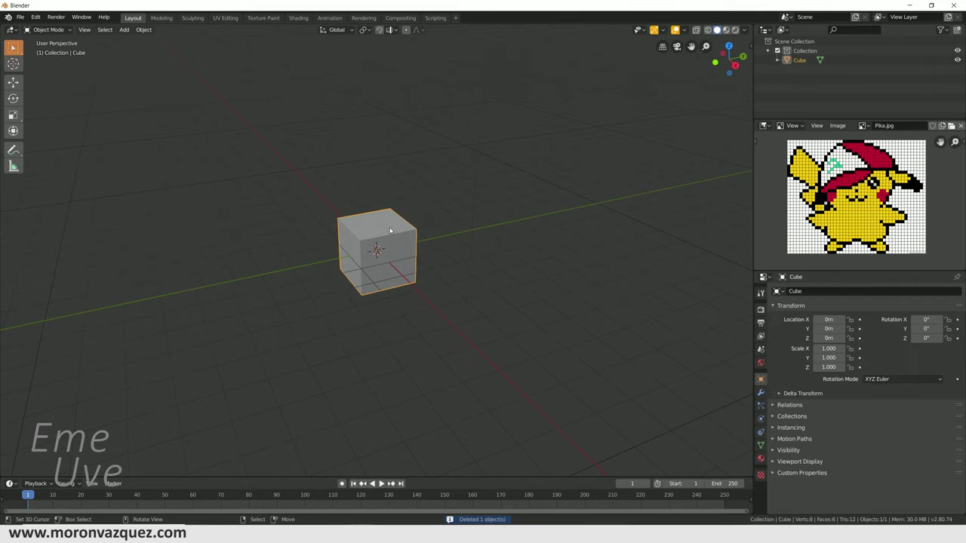
pyautogui.click(14, 130)
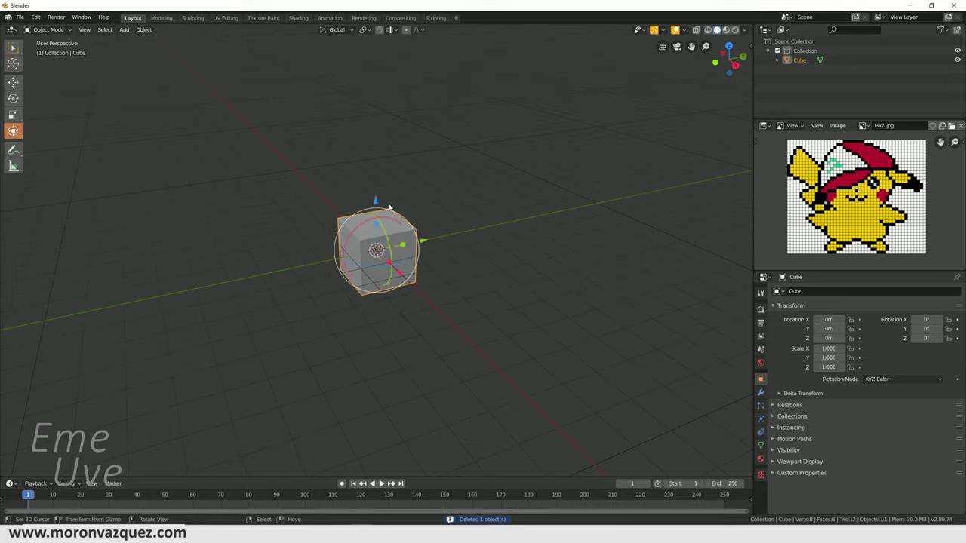
pyautogui.moveTo(376, 202); pyautogui.dragTo(376, 178)
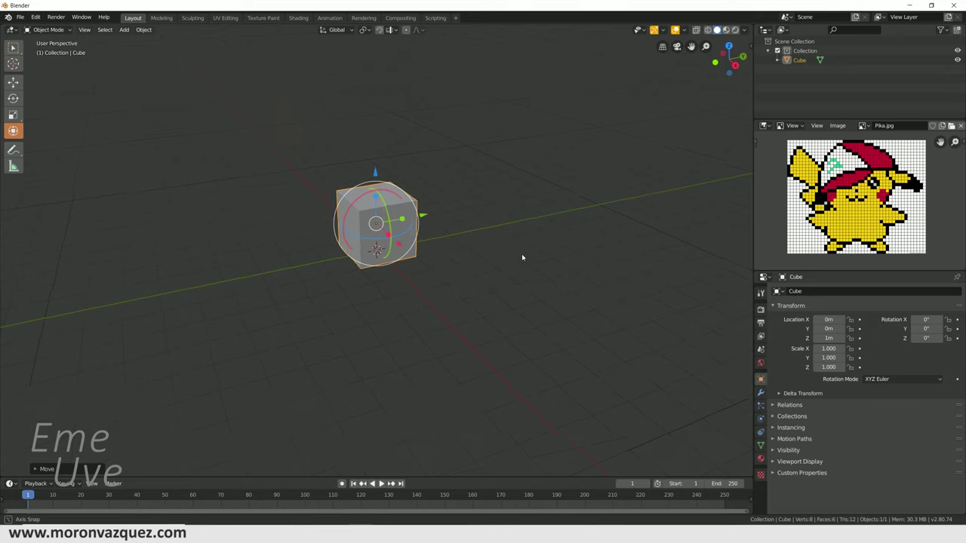
pyautogui.moveTo(521, 254); pyautogui.dragTo(493, 260, button='middle')
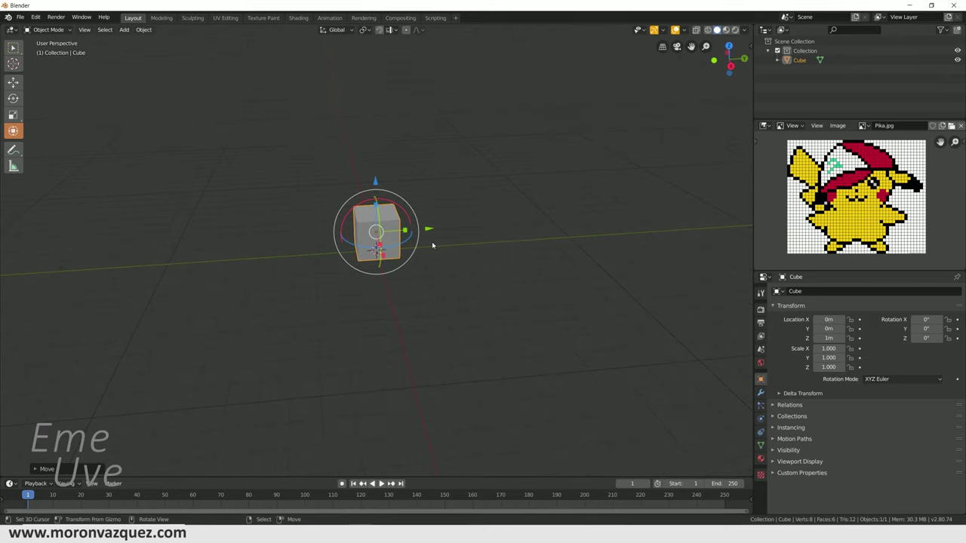
pyautogui.moveTo(447, 261)
pyautogui.mouseDown(button='middle')
pyautogui.moveTo(426, 266)
pyautogui.moveTo(479, 251)
pyautogui.mouseUp(button='middle')
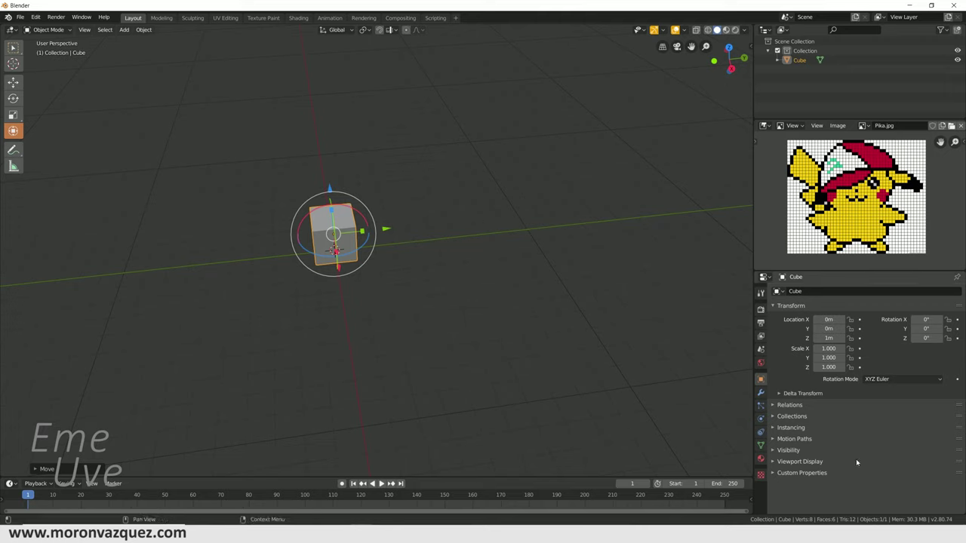
# Make the cube an Active rigid body with a Box collision shape
pyautogui.click(760, 420)
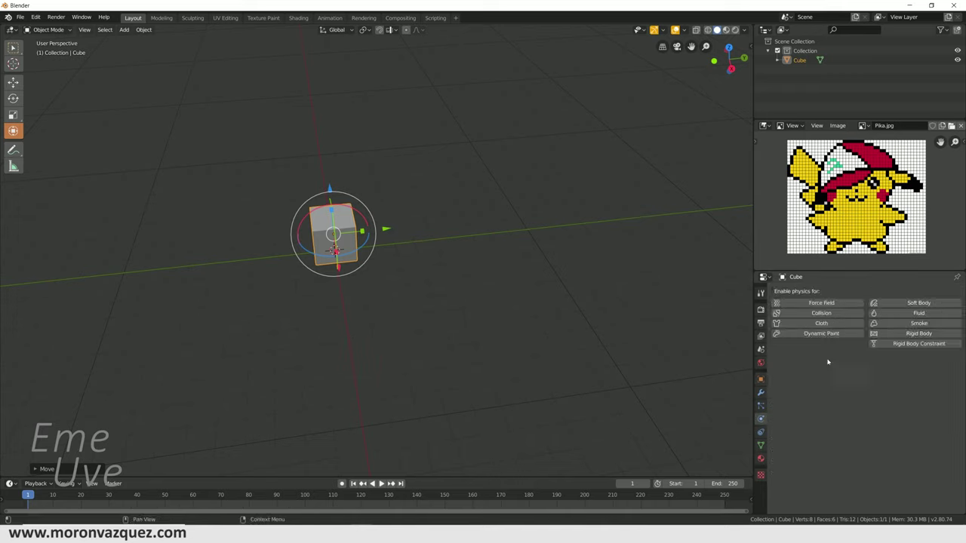
pyautogui.click(918, 336)
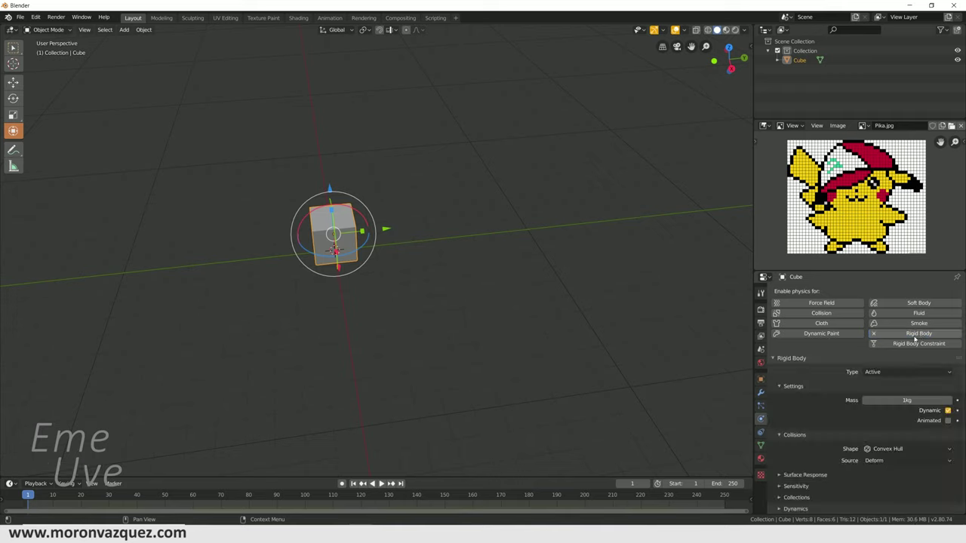
pyautogui.click(883, 372)
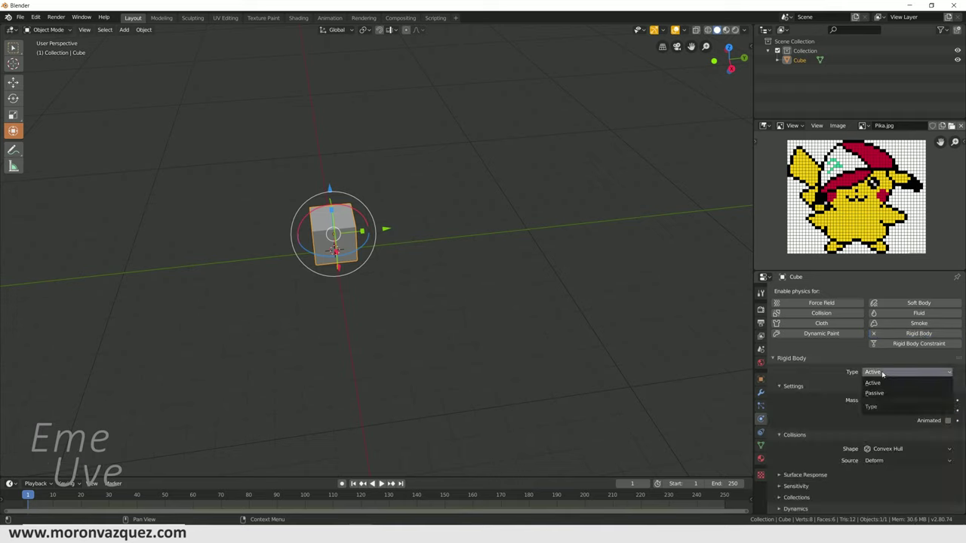
pyautogui.click(879, 373)
pyautogui.click(878, 373)
pyautogui.click(839, 376)
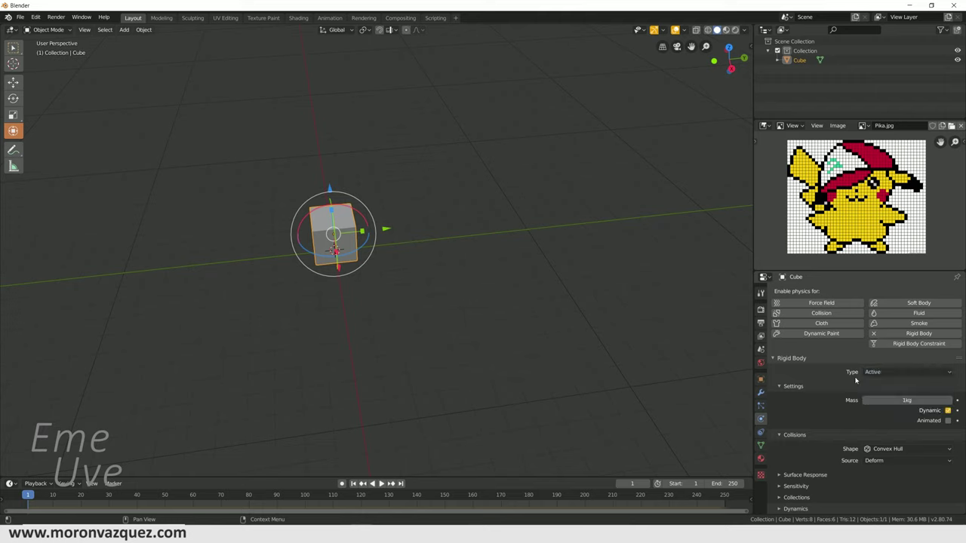
pyautogui.click(884, 449)
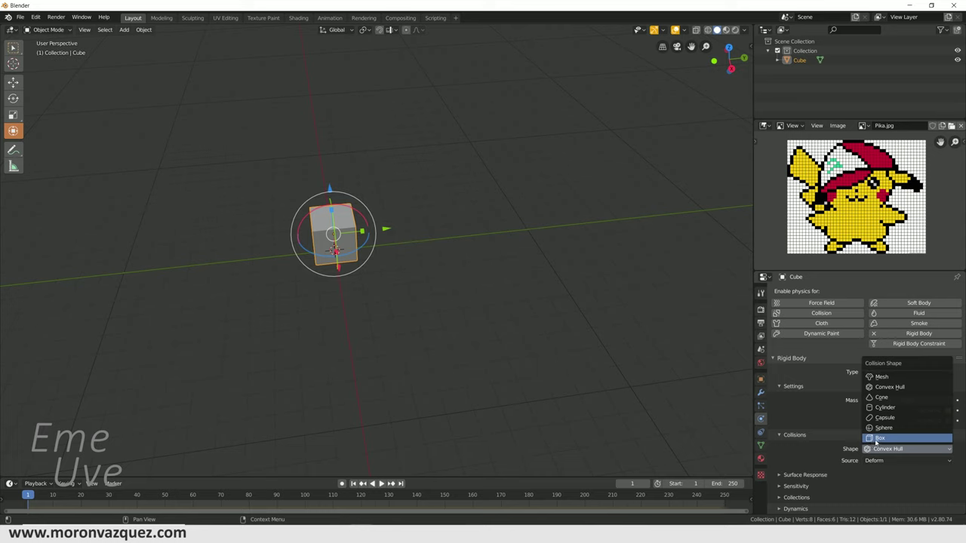
pyautogui.click(878, 440)
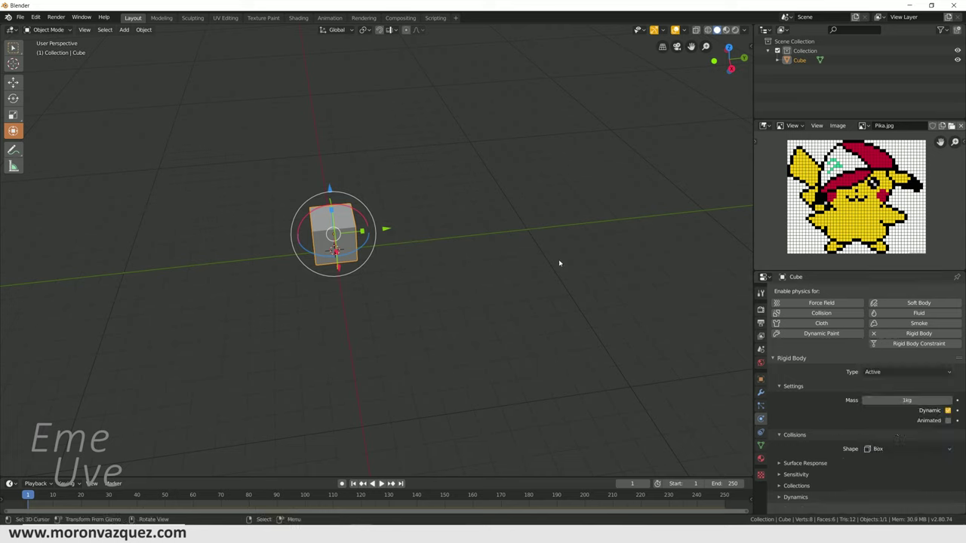
# Play the animation to watch the cube fall, pause, and rewind to frame 1
pyautogui.click(381, 483)
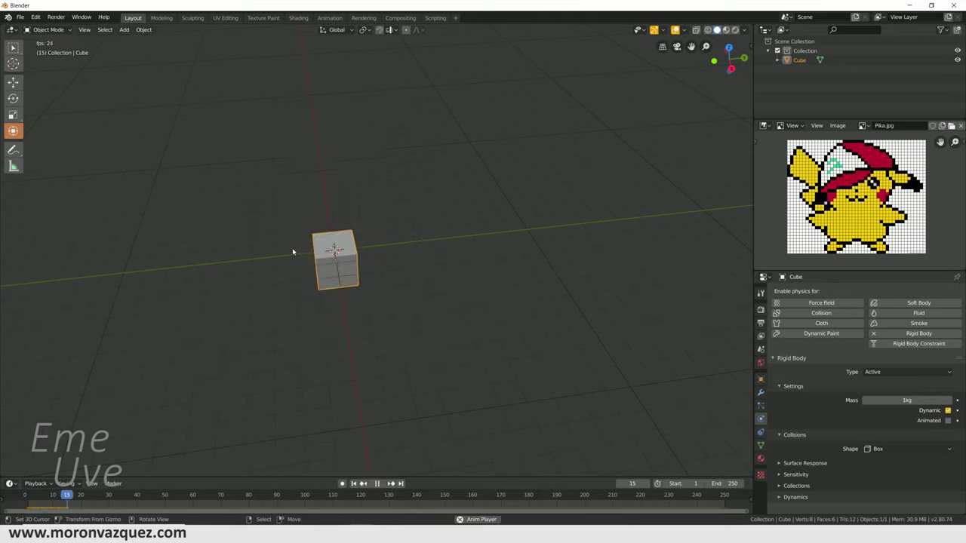
pyautogui.click(377, 483)
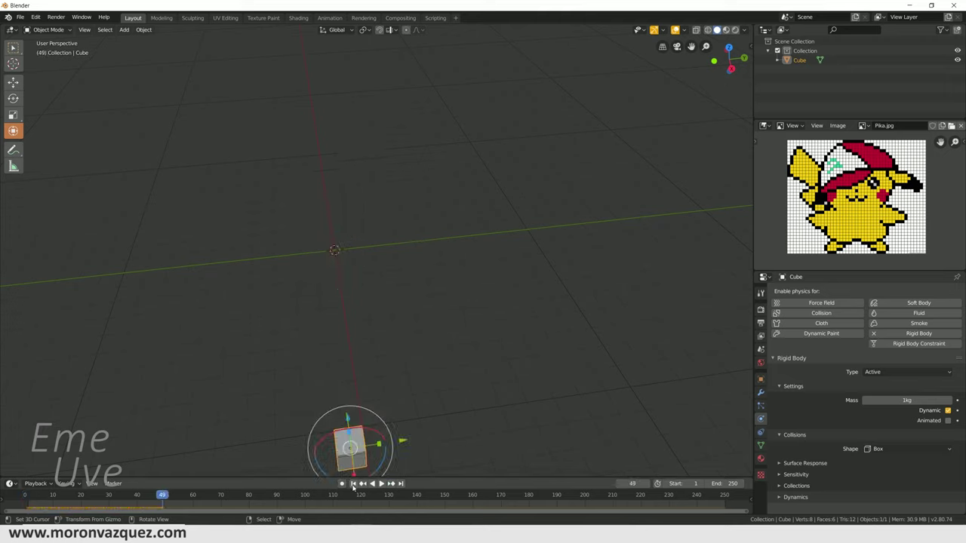
pyautogui.click(353, 482)
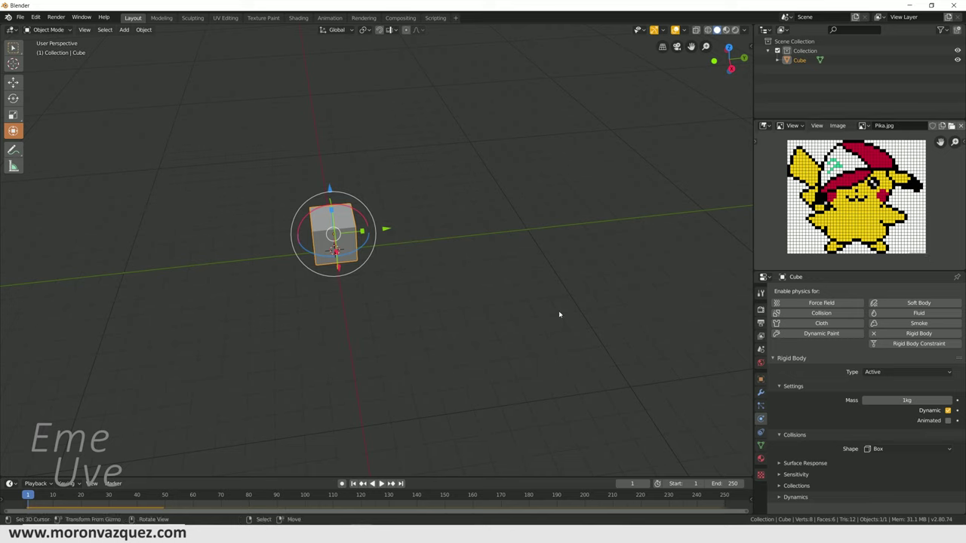
# Add an Array modifier to the cube
pyautogui.click(762, 394)
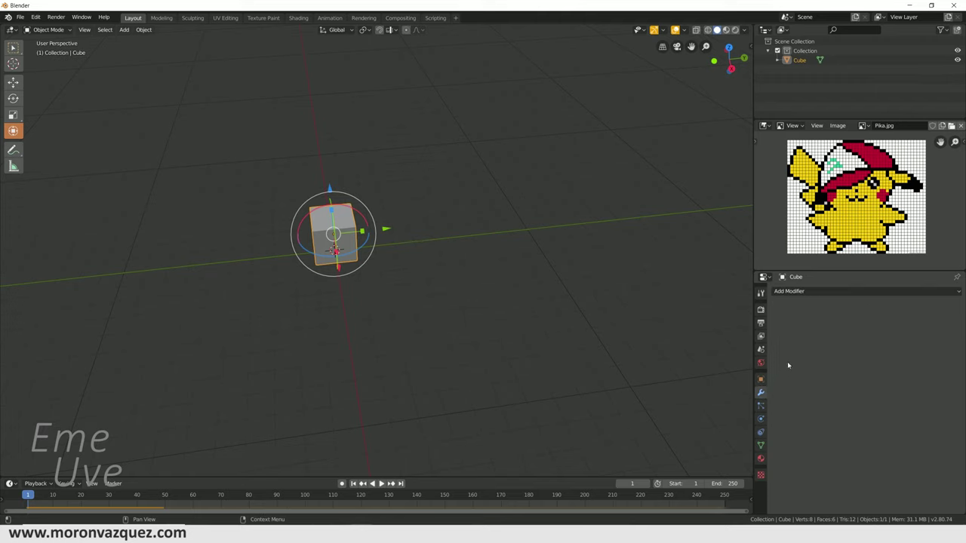
pyautogui.click(788, 291)
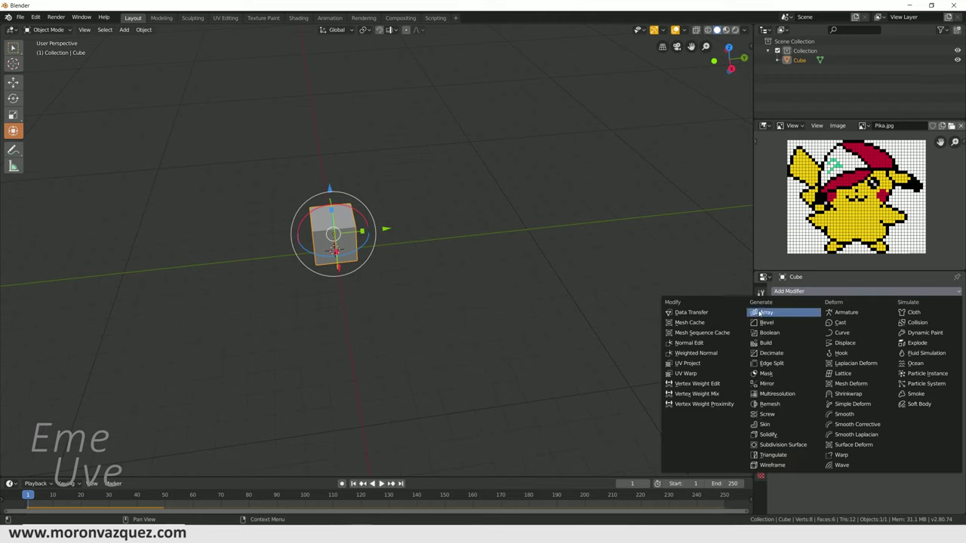
pyautogui.click(758, 316)
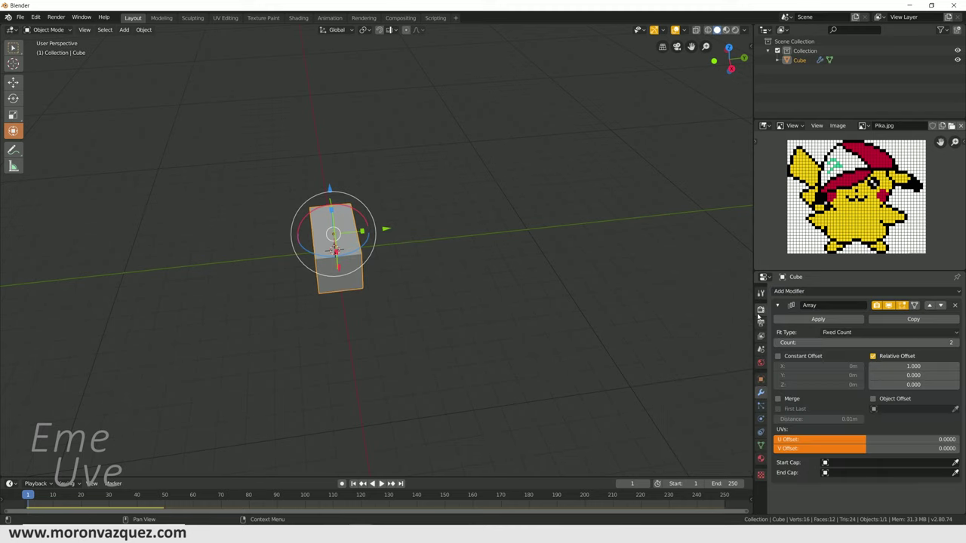
pyautogui.moveTo(382, 281); pyautogui.dragTo(397, 285, button='middle')
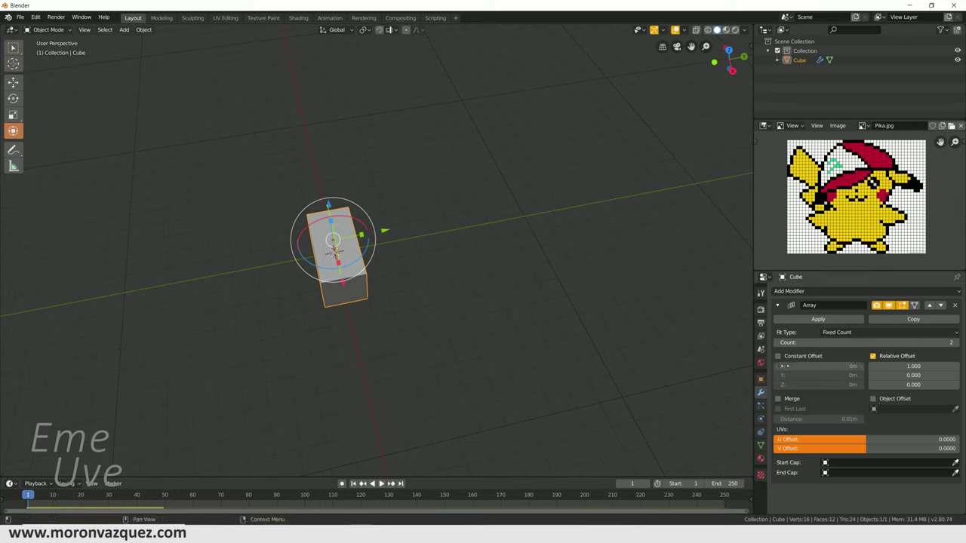
# Set the Array relative offset to X 0 and Y 1.050
pyautogui.click(912, 366)
pyautogui.write('0')
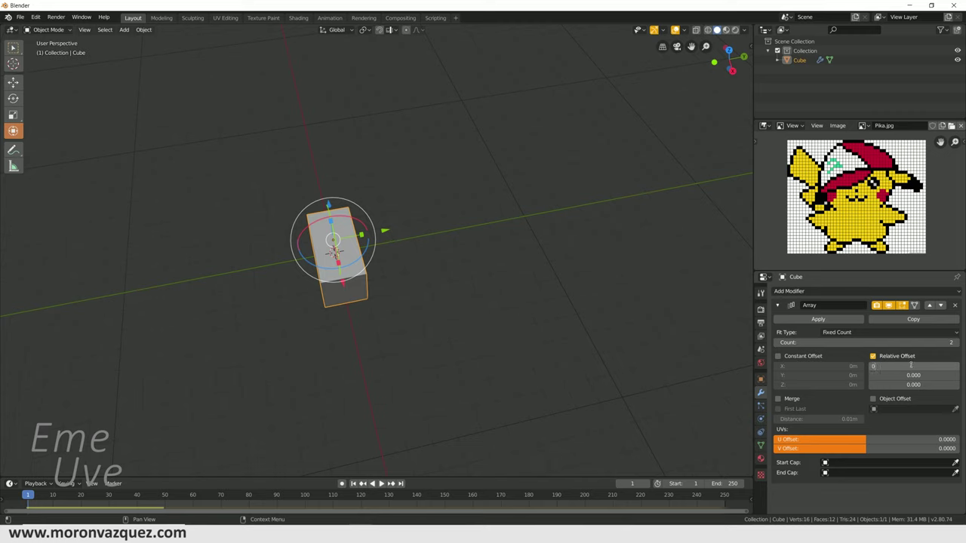
pyautogui.press('Return')
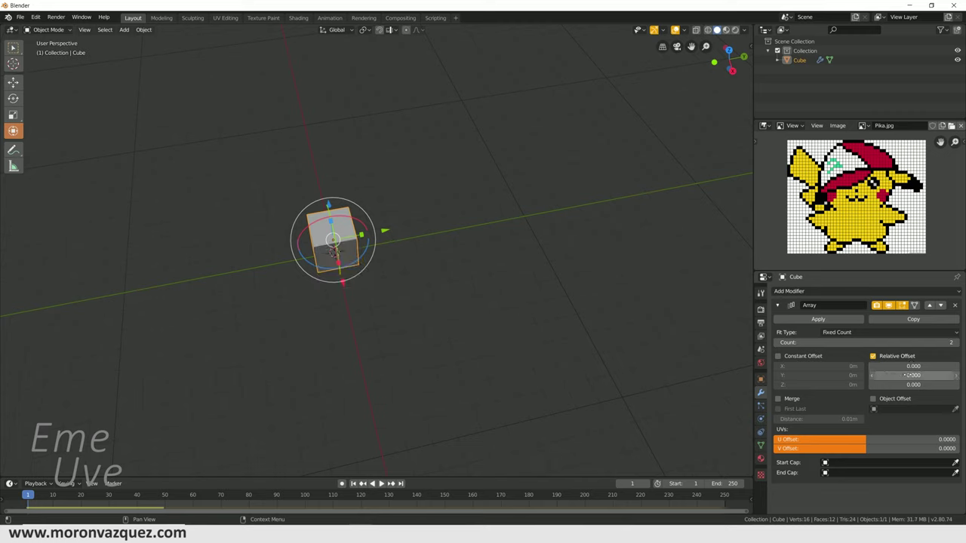
pyautogui.click(905, 375)
pyautogui.write('1')
pyautogui.press('Return')
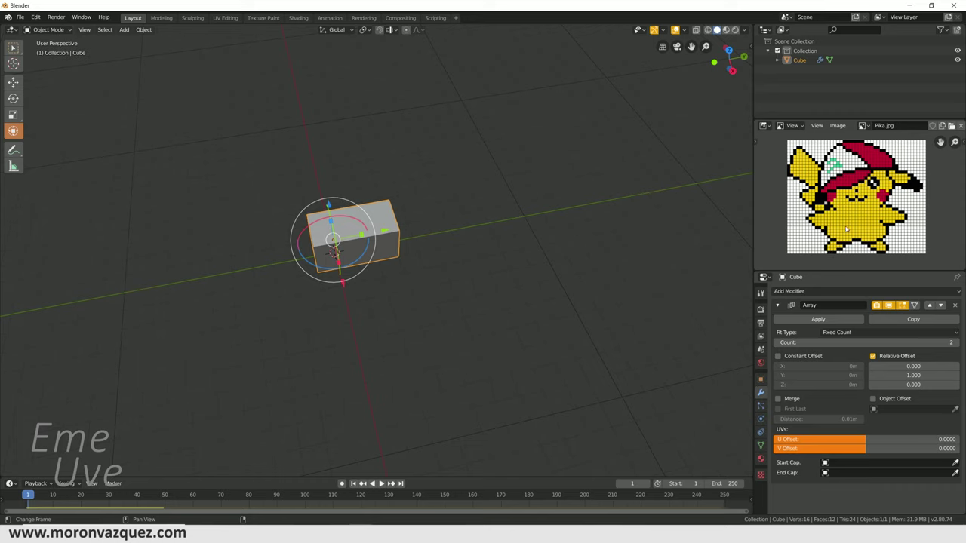
pyautogui.scroll(4, 865, 205)
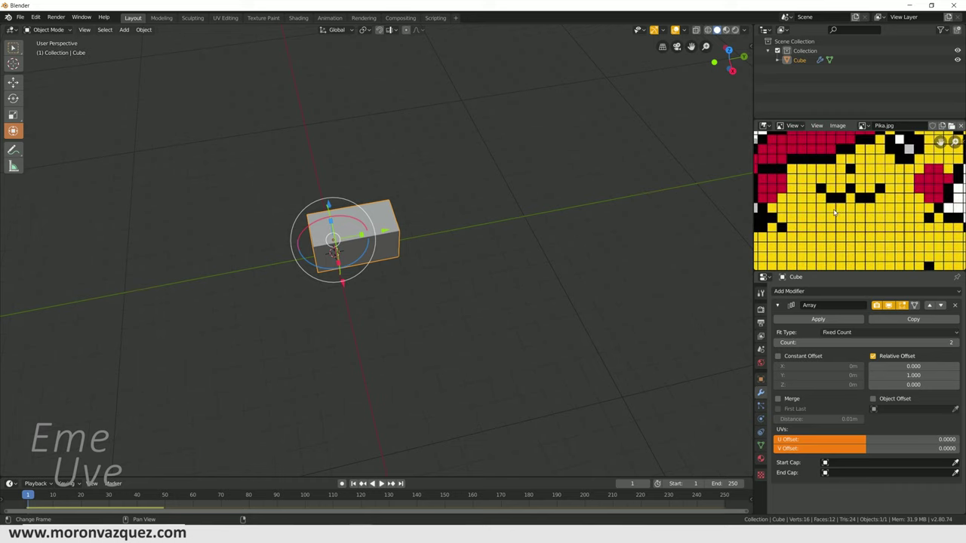
pyautogui.press('Home')
pyautogui.click(888, 375)
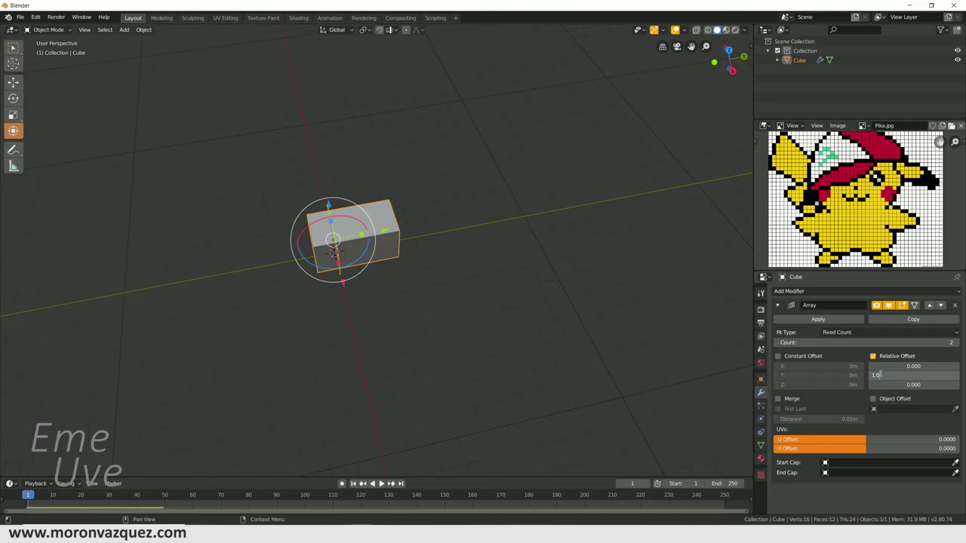
pyautogui.write('50')
pyautogui.press('Return')
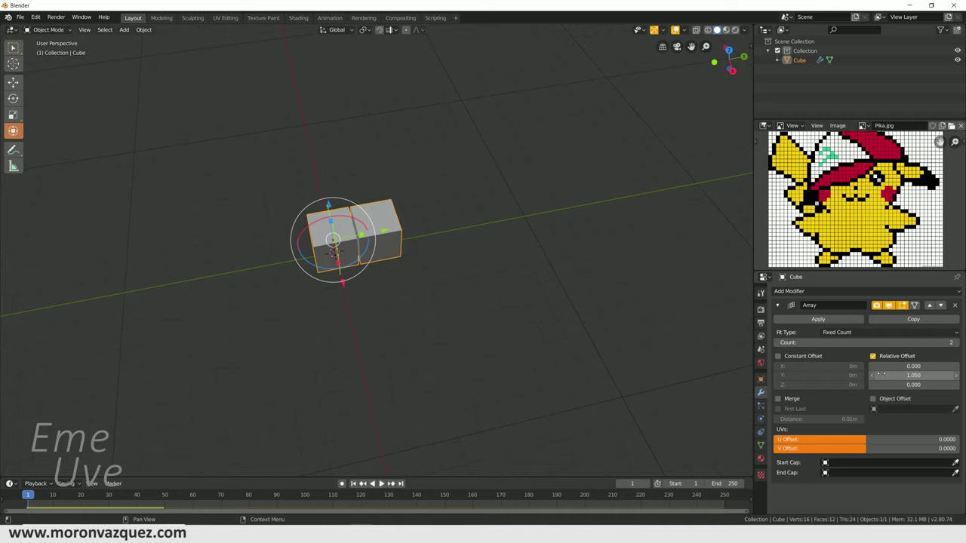
pyautogui.moveTo(355, 240); pyautogui.dragTo(371, 244, button='middle')
pyautogui.scroll(3, 371, 244)
pyautogui.scroll(-3, 370, 244)
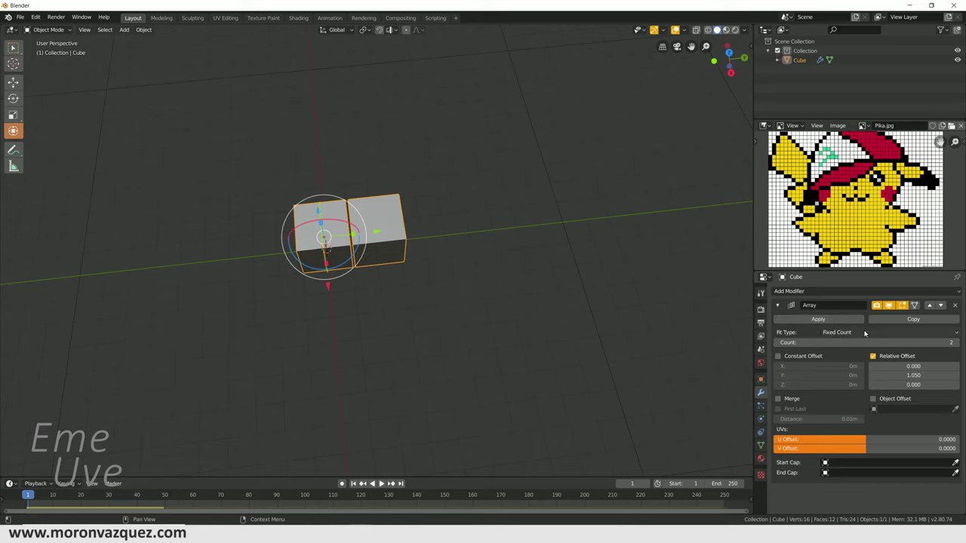
# Set the Array count to 45 and apply the modifier
pyautogui.click(800, 342)
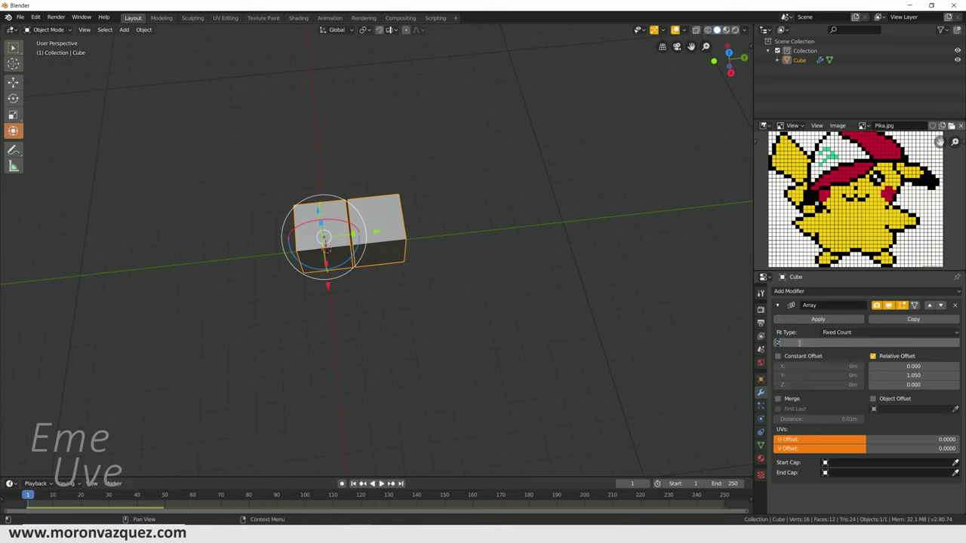
pyautogui.write('45')
pyautogui.press('Return')
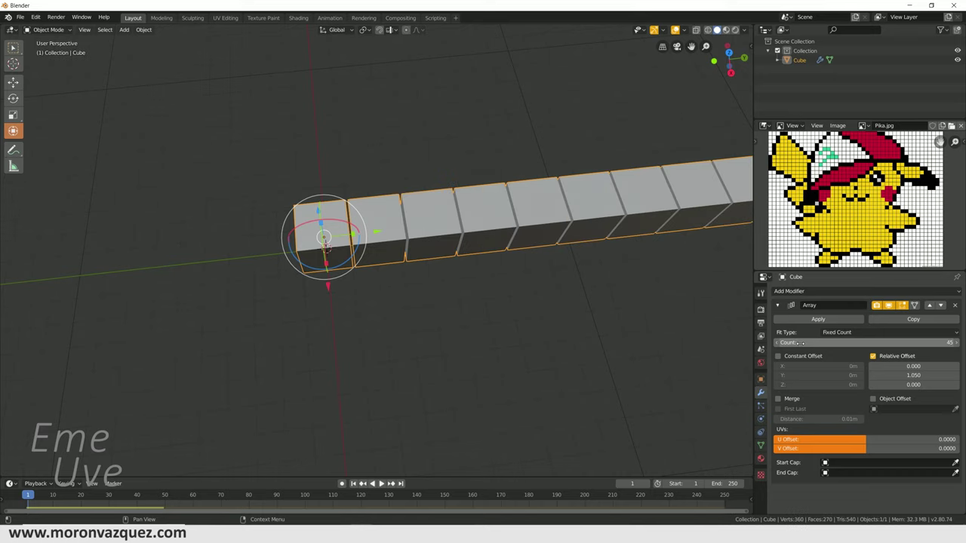
pyautogui.scroll(-3, 531, 258)
pyautogui.scroll(-3, 556, 264)
pyautogui.scroll(2, 611, 274)
pyautogui.scroll(2, 586, 317)
pyautogui.scroll(2, 520, 315)
pyautogui.scroll(2, 538, 312)
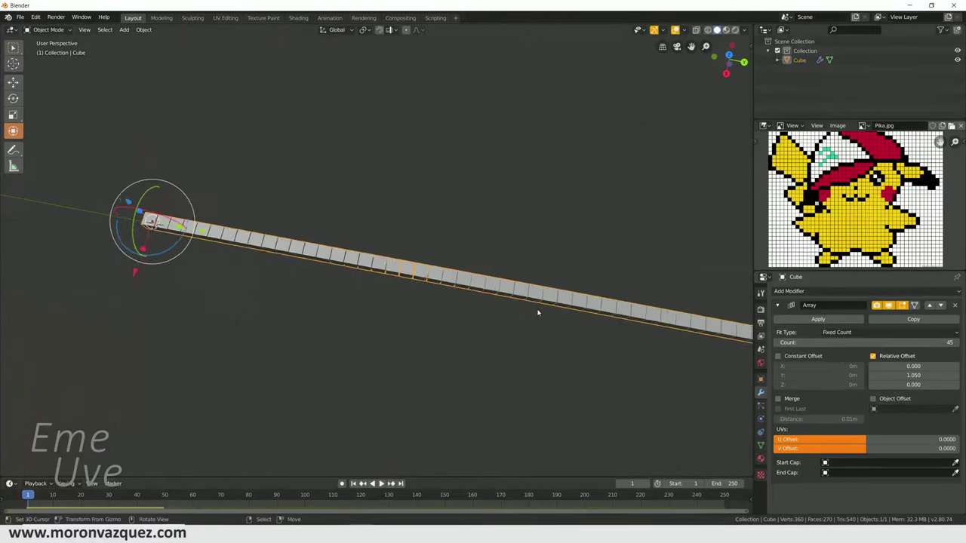
pyautogui.moveTo(538, 313)
pyautogui.mouseDown(button='middle')
pyautogui.moveTo(548, 317)
pyautogui.moveTo(513, 332)
pyautogui.moveTo(526, 337)
pyautogui.moveTo(474, 342)
pyautogui.moveTo(461, 323)
pyautogui.moveTo(449, 356)
pyautogui.mouseUp(button='middle')
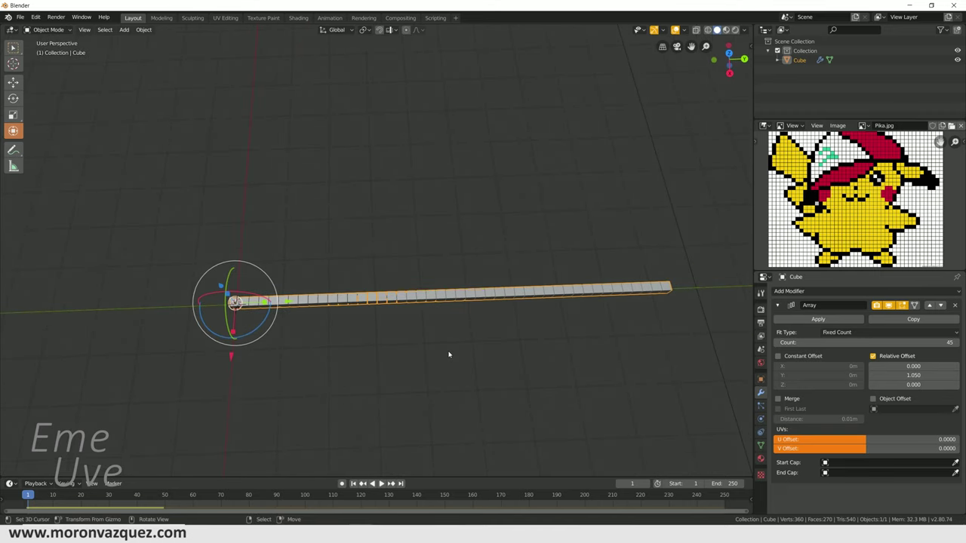
pyautogui.click(829, 322)
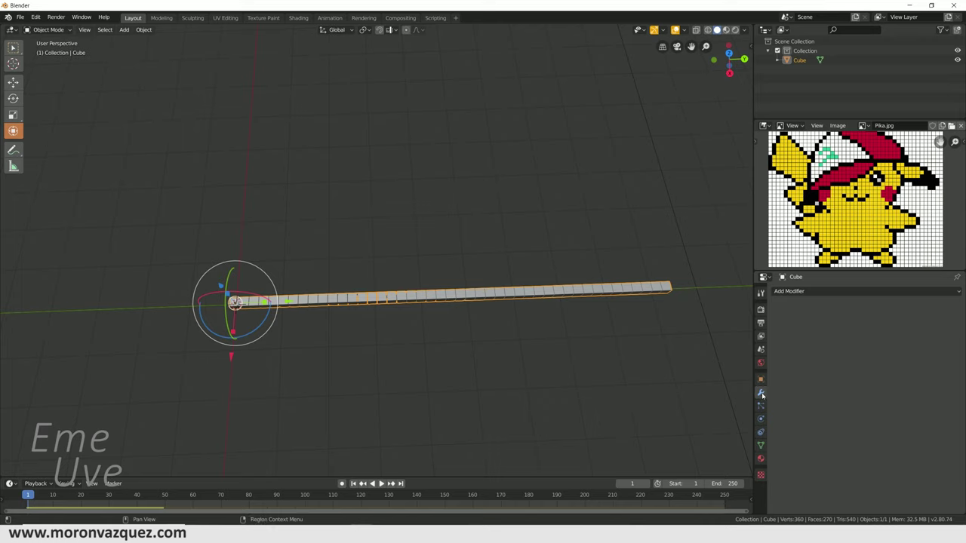
# Add a second Array modifier to the 45-cube row
pyautogui.click(774, 291)
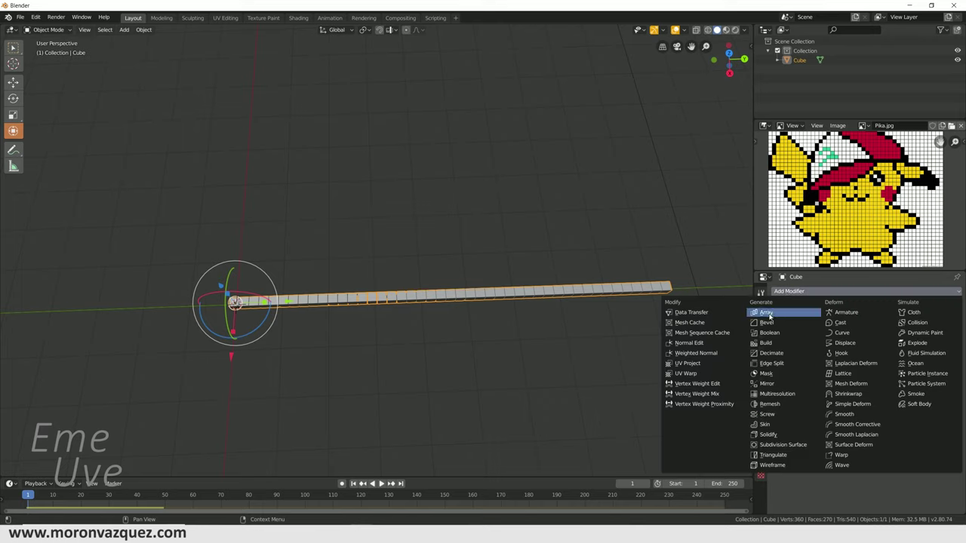
pyautogui.click(767, 312)
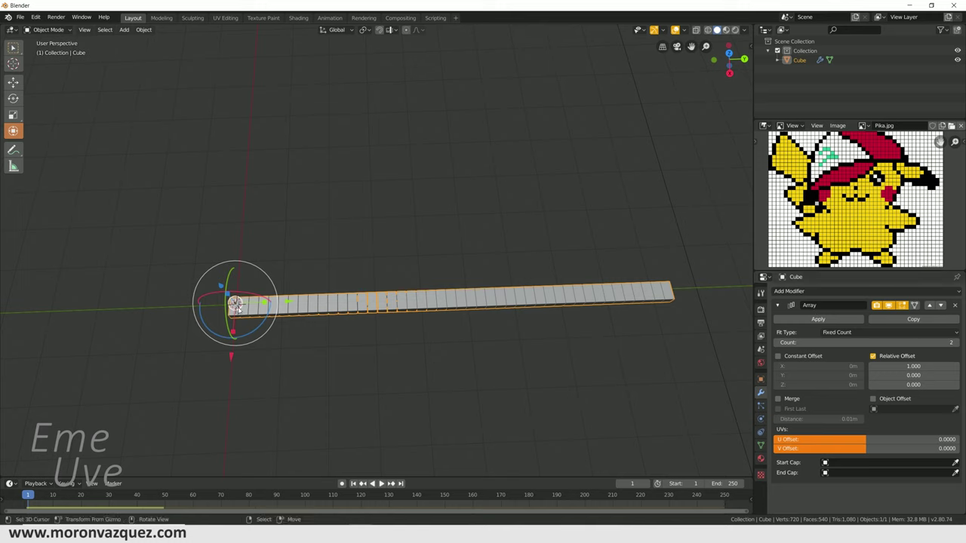
pyautogui.scroll(3, 314, 314)
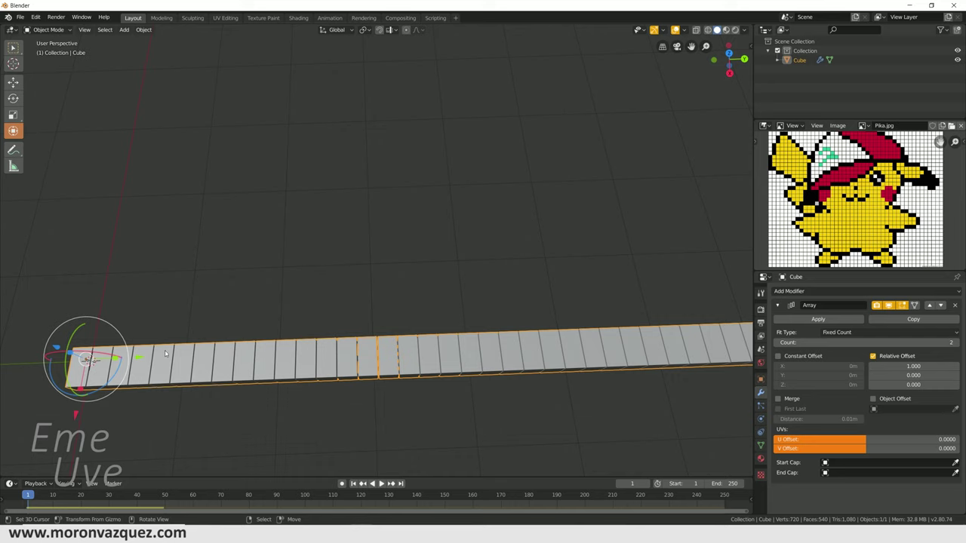
pyautogui.scroll(-3, 134, 374)
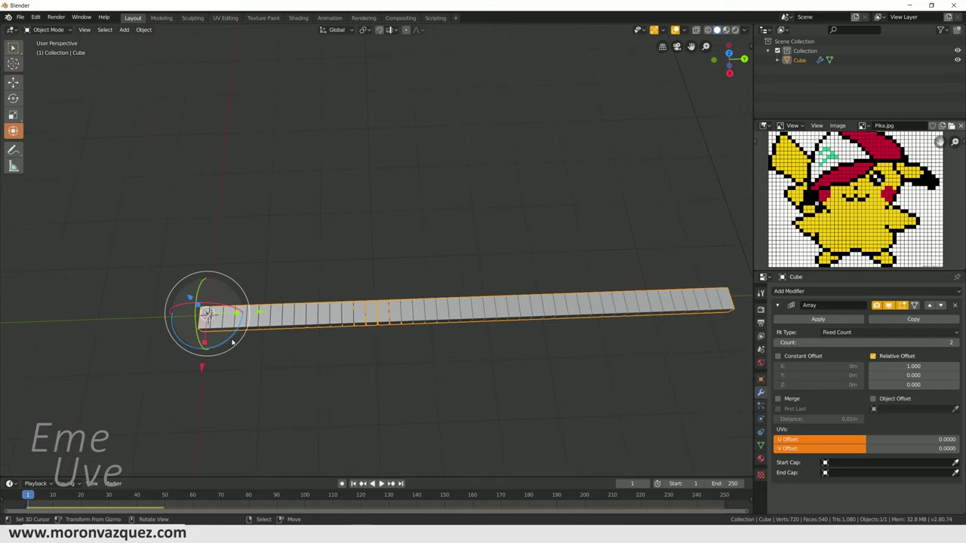
# Set the second Array's X relative offset to 1.050 and count to 37
pyautogui.click(914, 366)
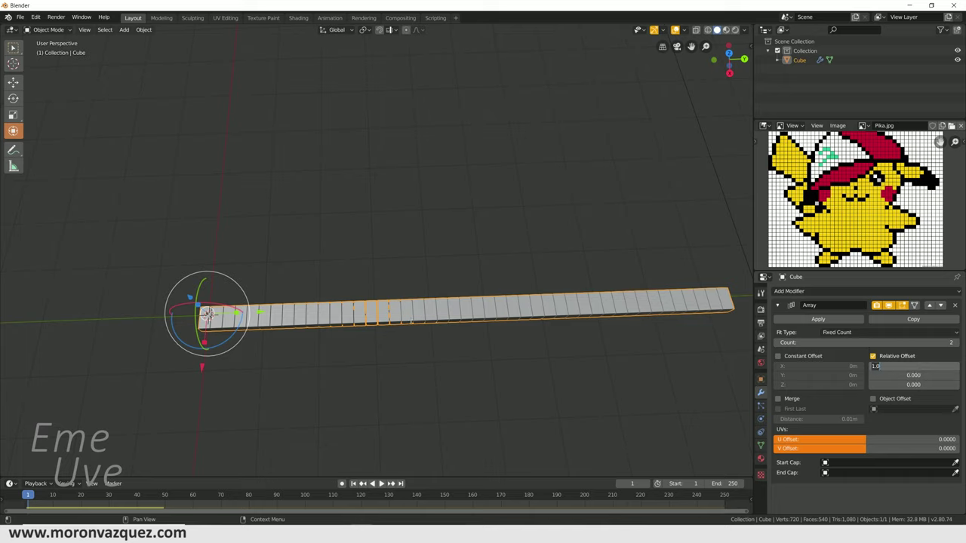
pyautogui.press('Return')
pyautogui.scroll(4, 408, 333)
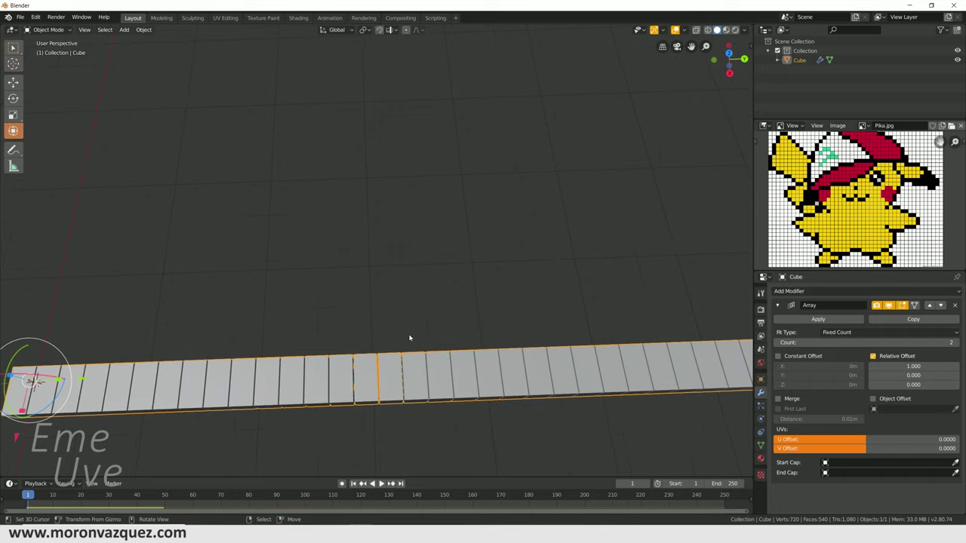
pyautogui.click(885, 368)
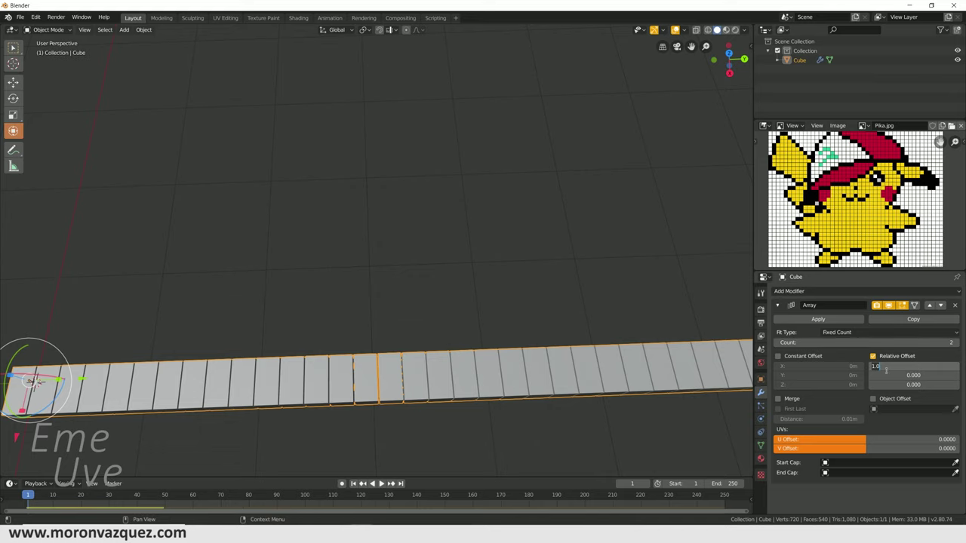
pyautogui.write('5')
pyautogui.press('Return')
pyautogui.scroll(-2, 384, 371)
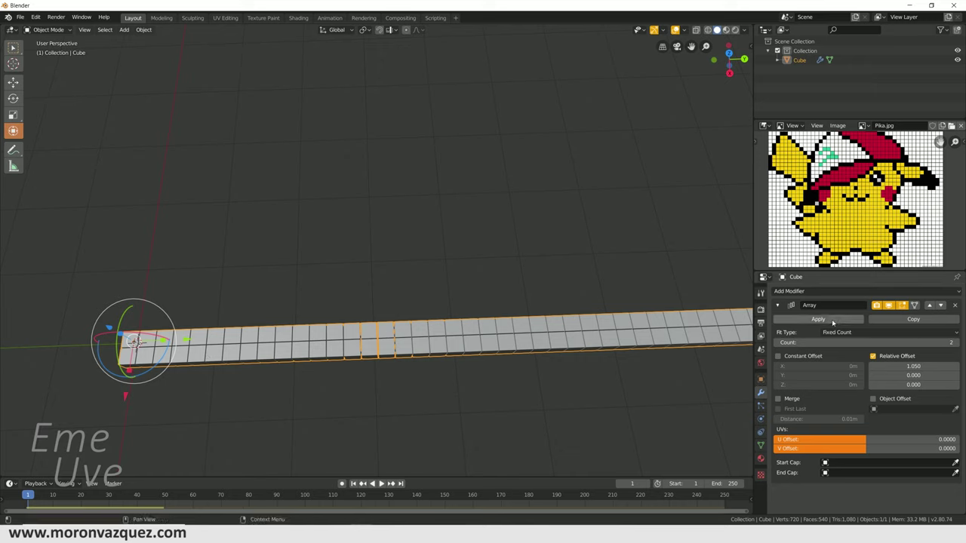
pyautogui.click(898, 343)
pyautogui.write('37')
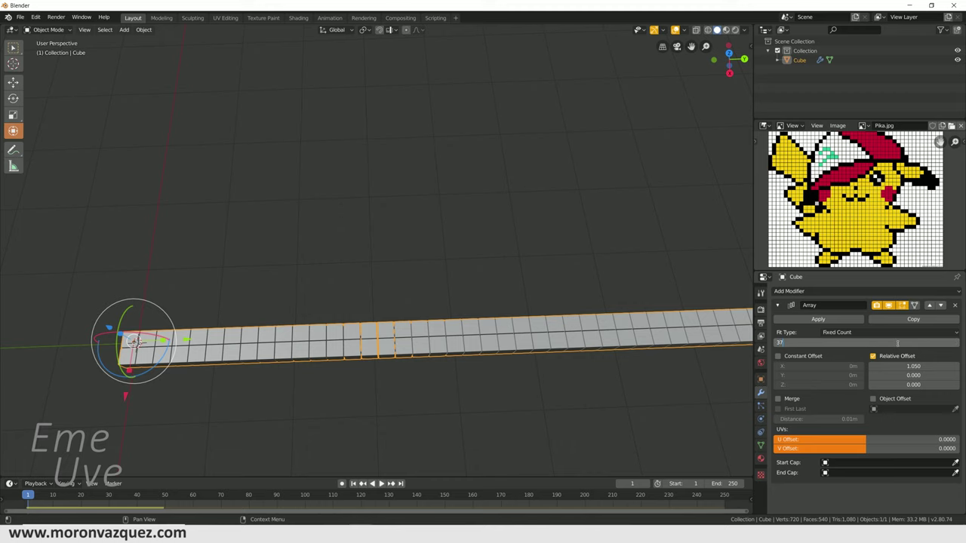
pyautogui.press('Return')
pyautogui.scroll(-2, 419, 344)
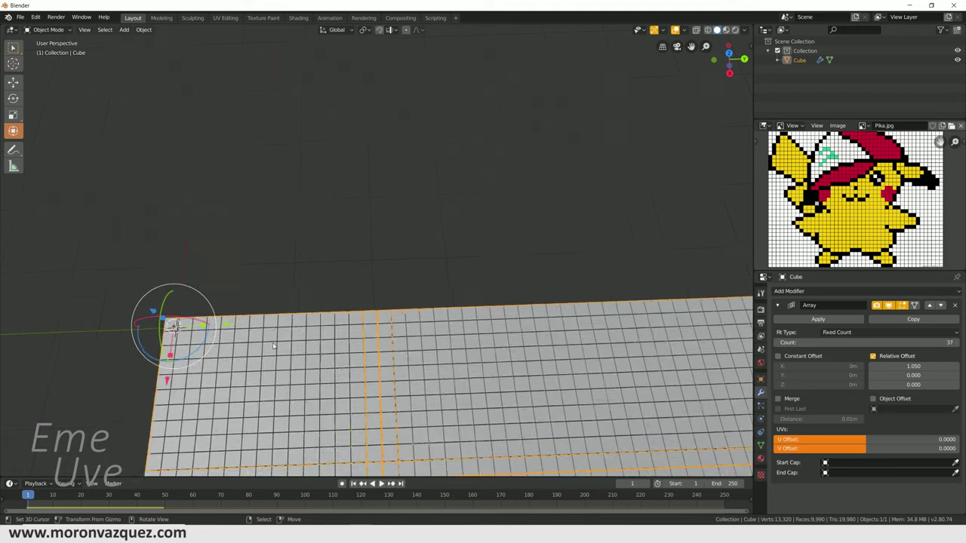
pyautogui.scroll(-2, 419, 345)
pyautogui.moveTo(484, 413); pyautogui.dragTo(413, 306, button='middle')
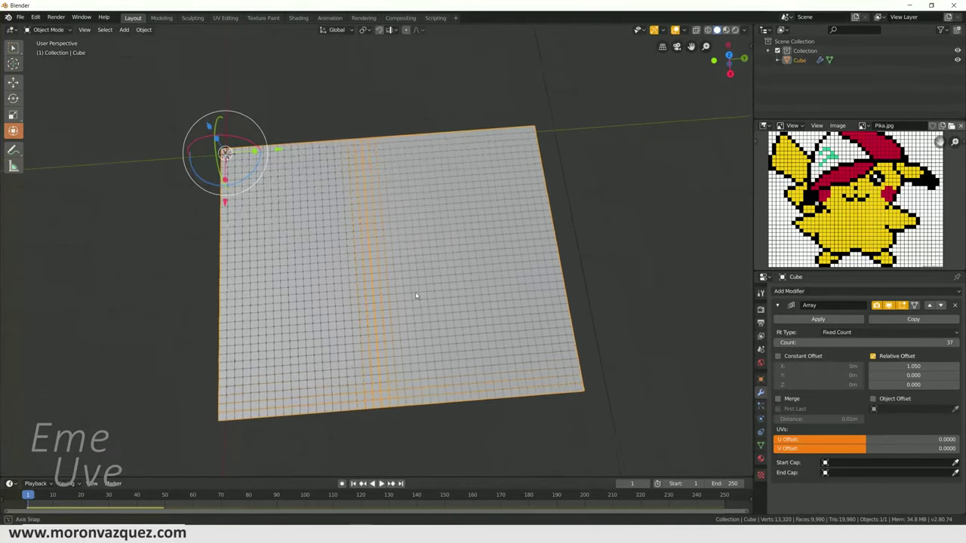
pyautogui.moveTo(414, 306); pyautogui.dragTo(423, 277, button='middle')
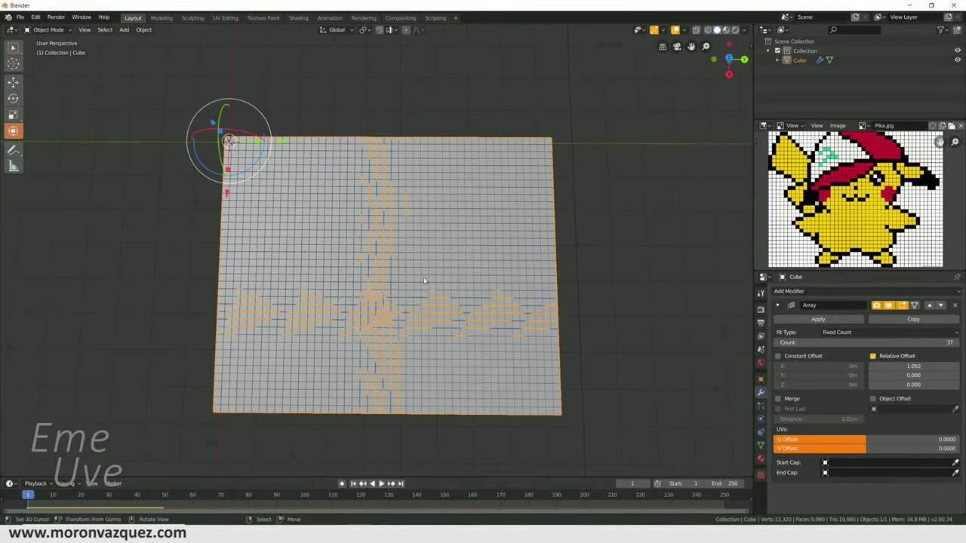
pyautogui.scroll(-1, 777, 136)
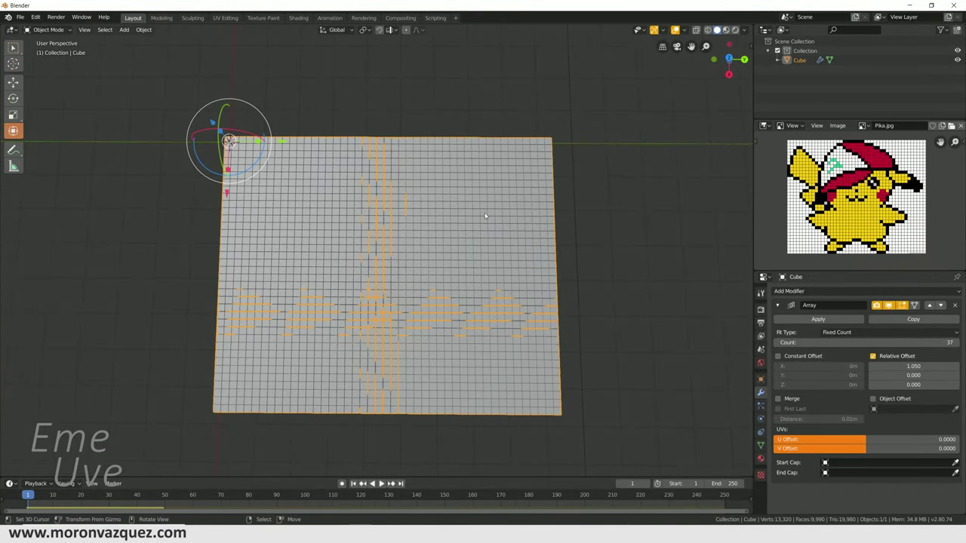
pyautogui.moveTo(505, 219); pyautogui.dragTo(515, 181, button='middle')
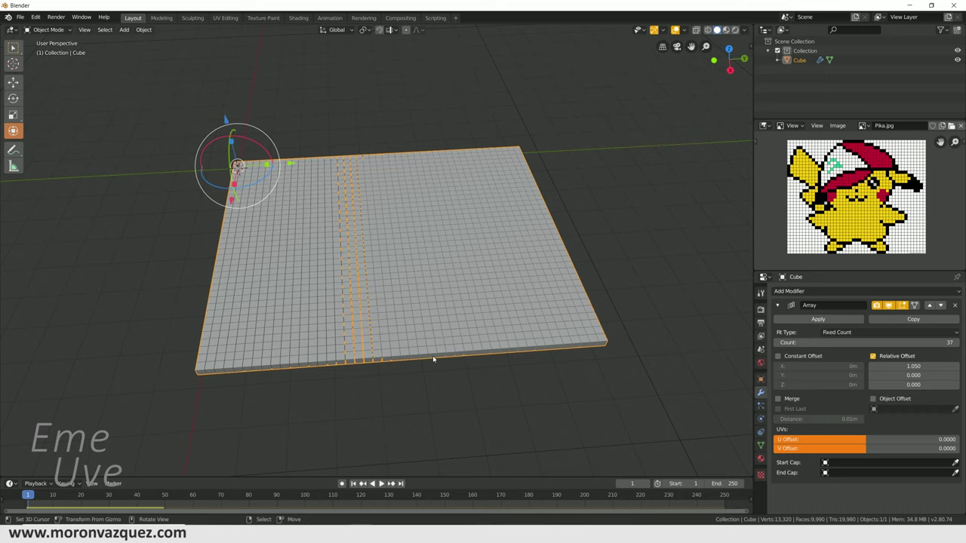
pyautogui.moveTo(337, 314)
pyautogui.mouseDown(button='middle')
pyautogui.moveTo(306, 333)
pyautogui.moveTo(331, 325)
pyautogui.mouseUp(button='middle')
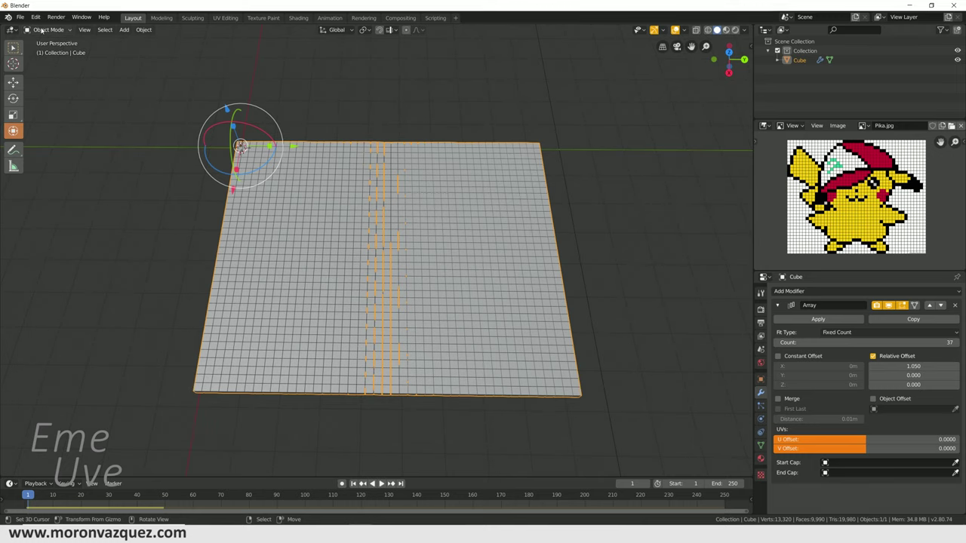
pyautogui.click(39, 32)
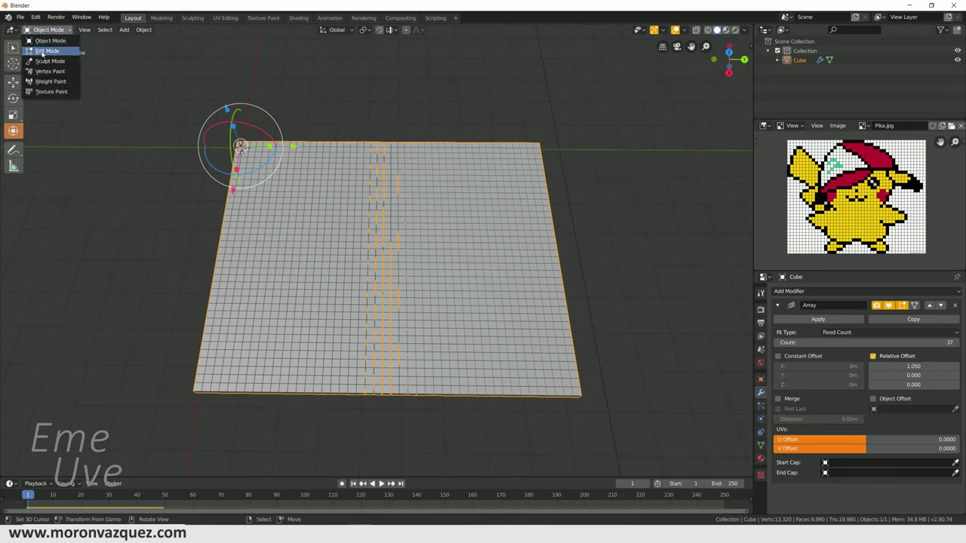
# Toggle Edit Mode and back to Object Mode, then apply the 37-copy Array modifier
pyautogui.click(45, 51)
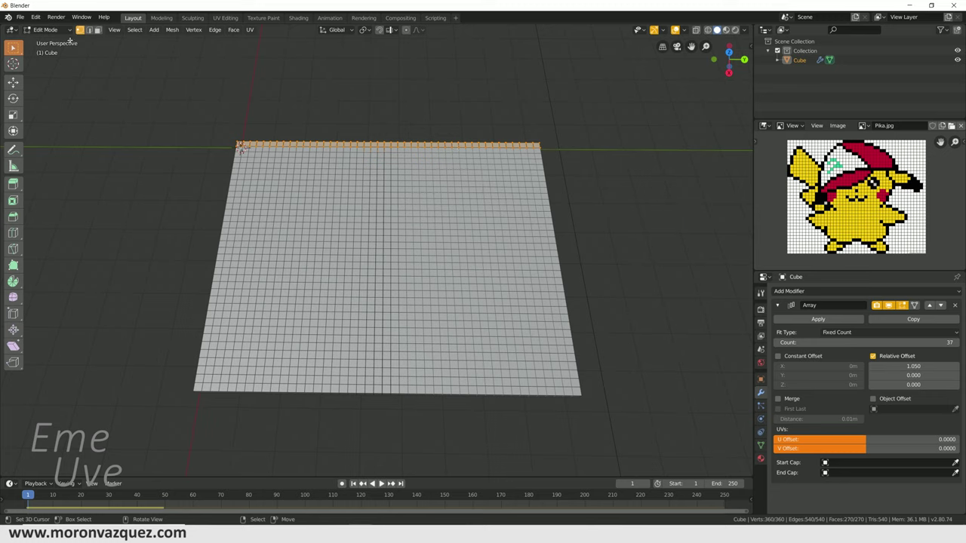
pyautogui.click(45, 29)
pyautogui.click(47, 41)
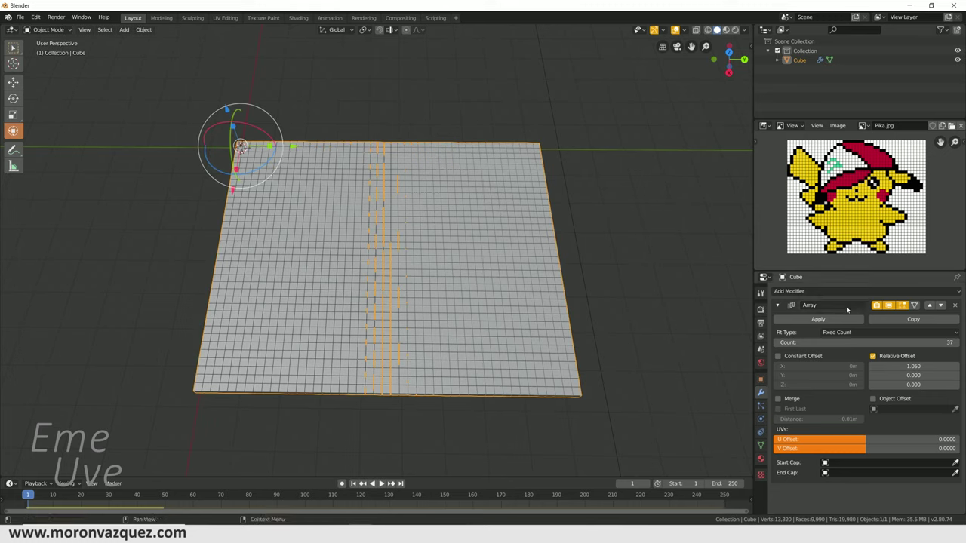
pyautogui.click(820, 319)
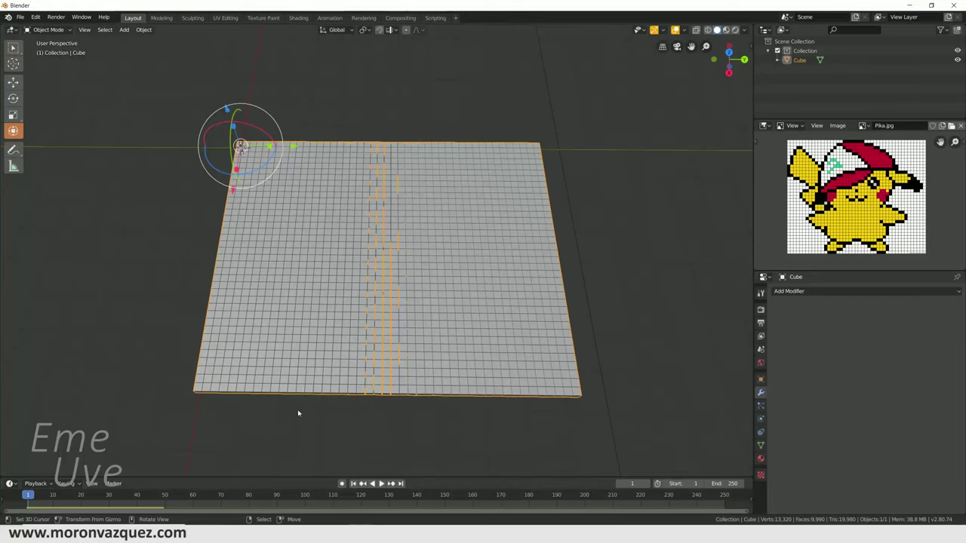
pyautogui.click(47, 30)
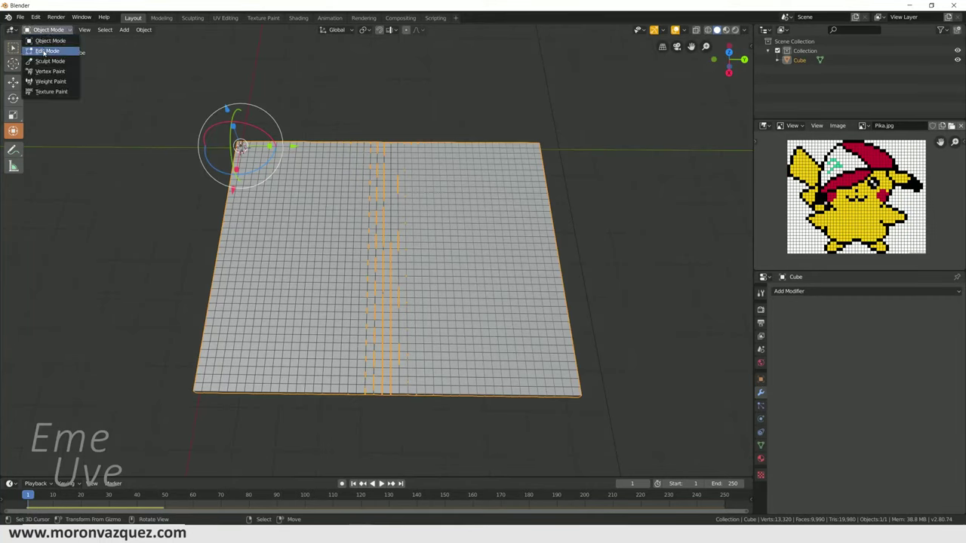
# Enter Edit Mode and select all linked geometry of the grid mesh
pyautogui.click(47, 50)
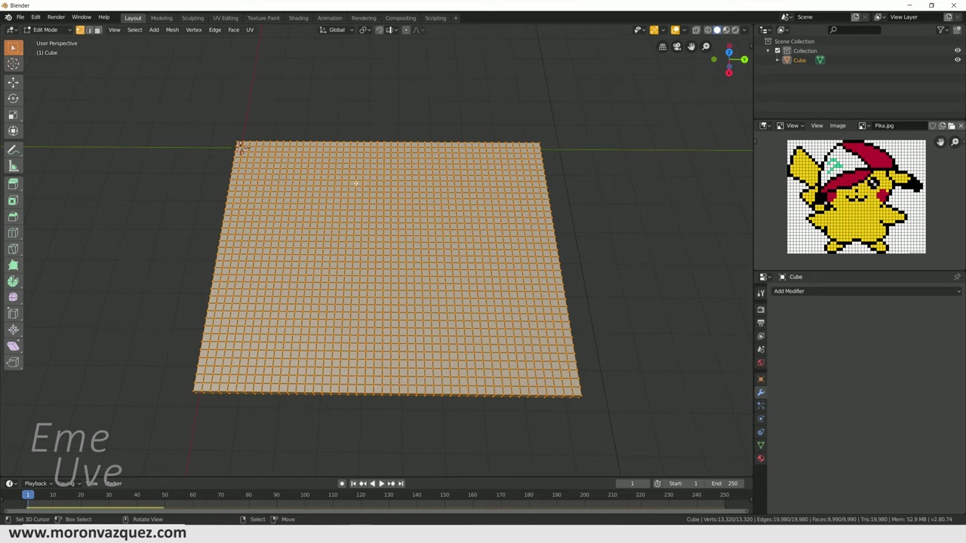
pyautogui.press('ctrl')
pyautogui.hotkey('ctrl', 'p')
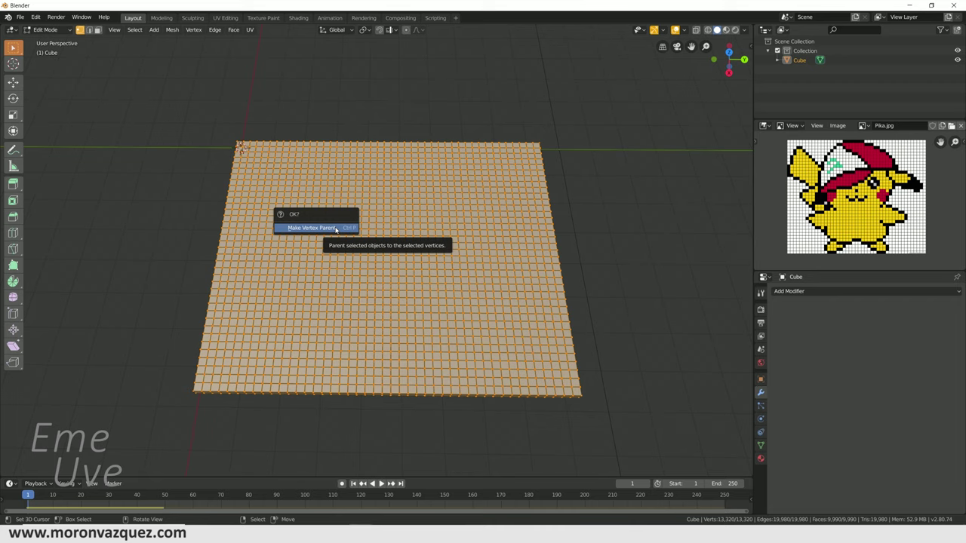
pyautogui.keyDown('shift'); pyautogui.rightClick(402, 269); pyautogui.keyUp('shift')
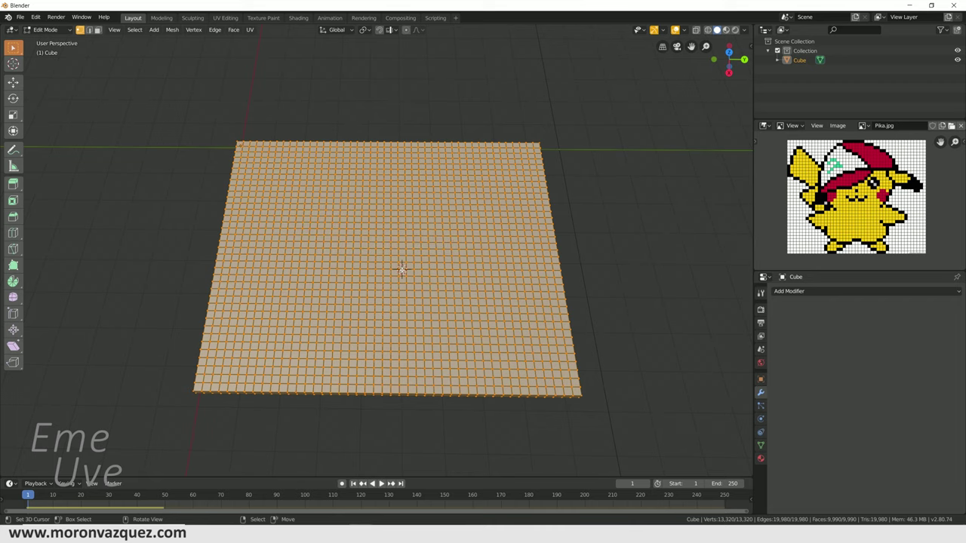
pyautogui.hotkey('ctrl', 'l')
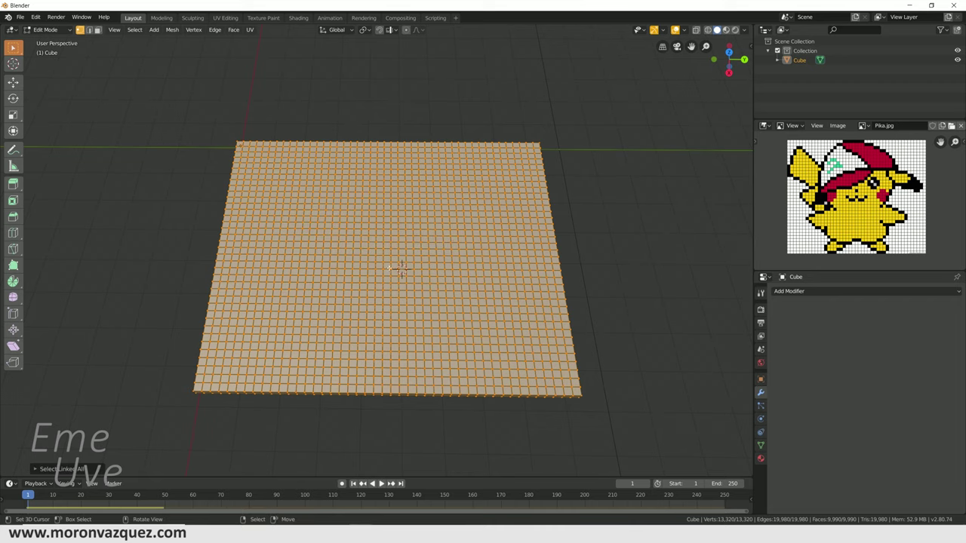
# Select the whole mesh and bring up Separate to split it by loose parts
pyautogui.hotkey('alt', 'a')
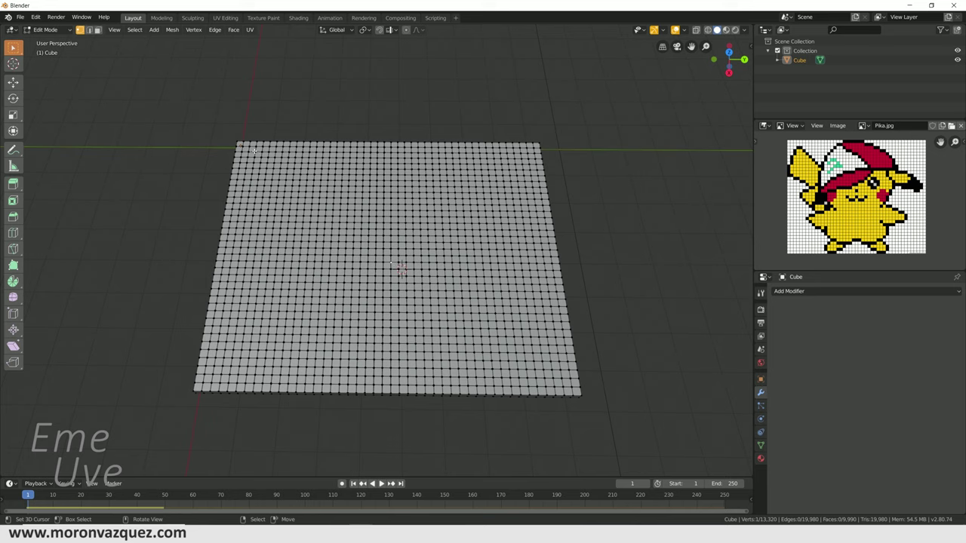
pyautogui.press('a')
pyautogui.press('p')
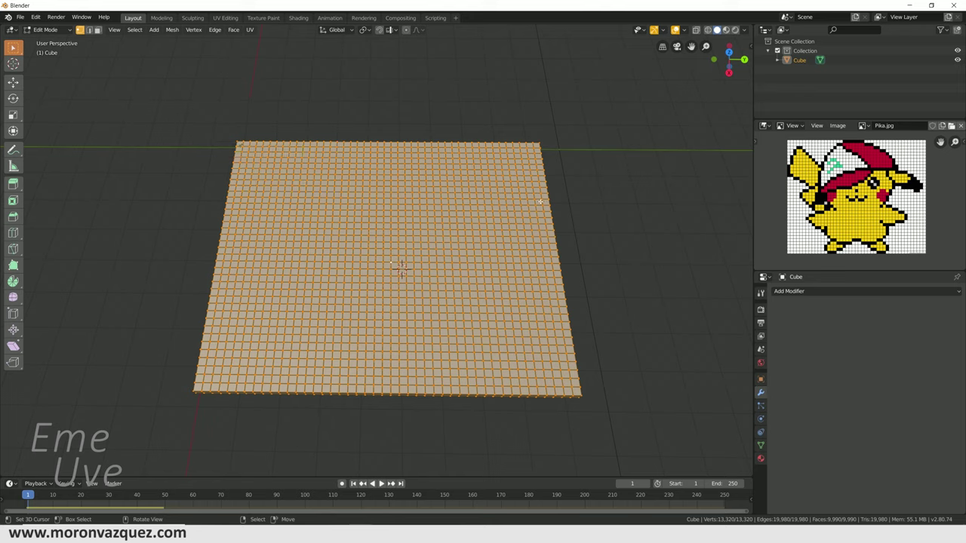
pyautogui.hotkey('alt', 'a')
pyautogui.press('a')
pyautogui.press('p')
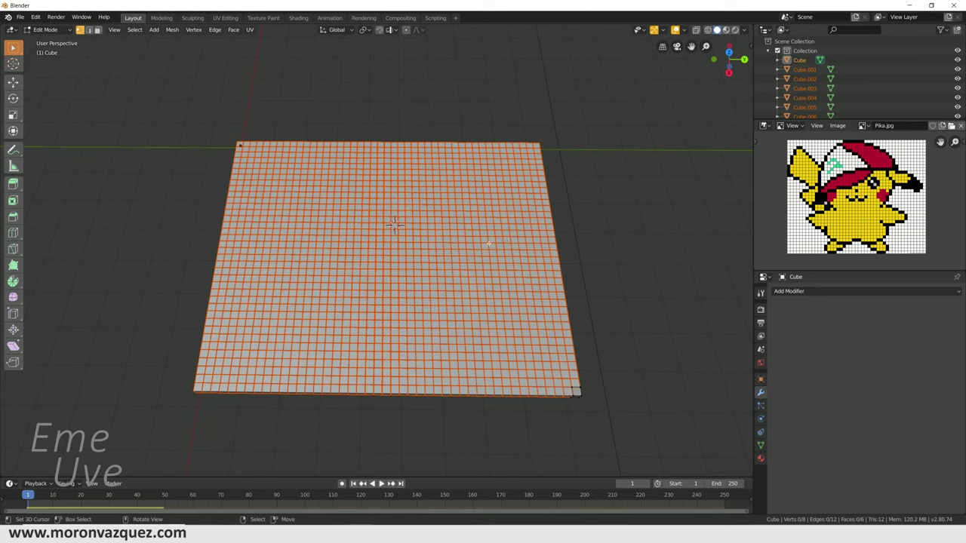
pyautogui.moveTo(460, 252); pyautogui.dragTo(456, 242, button='middle')
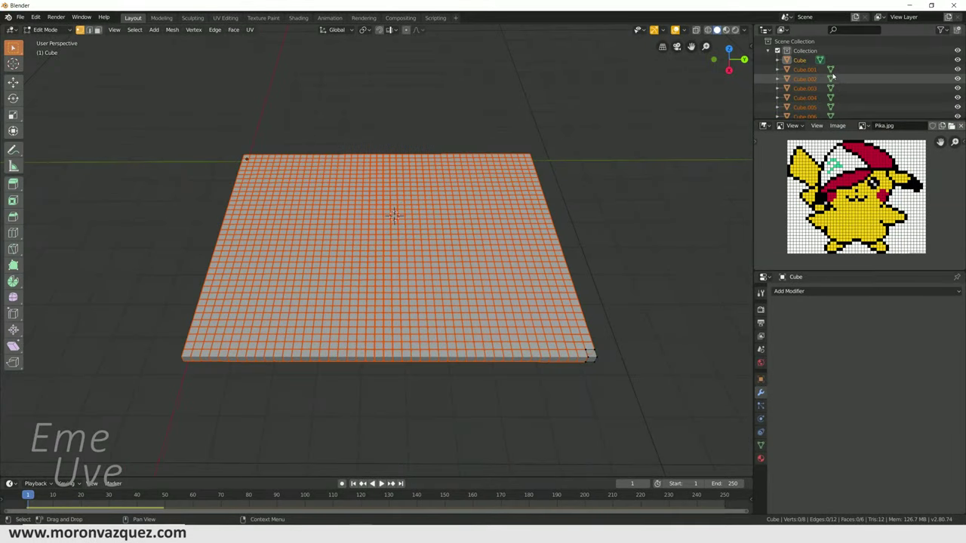
pyautogui.scroll(-4, 816, 77)
pyautogui.scroll(-2, 816, 76)
pyautogui.scroll(-2, 816, 76)
pyautogui.scroll(-2, 818, 78)
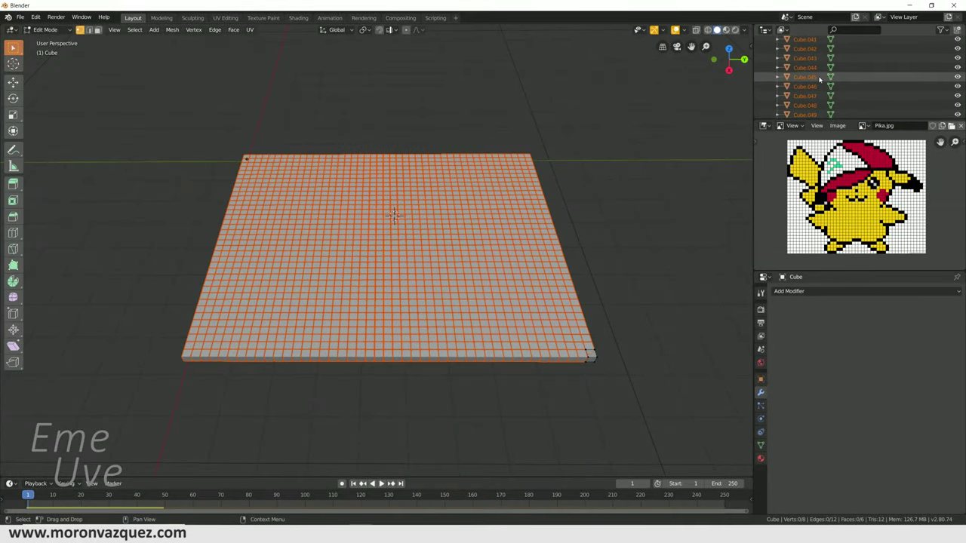
pyautogui.scroll(-3, 819, 80)
pyautogui.scroll(6, 820, 79)
pyautogui.scroll(6, 818, 76)
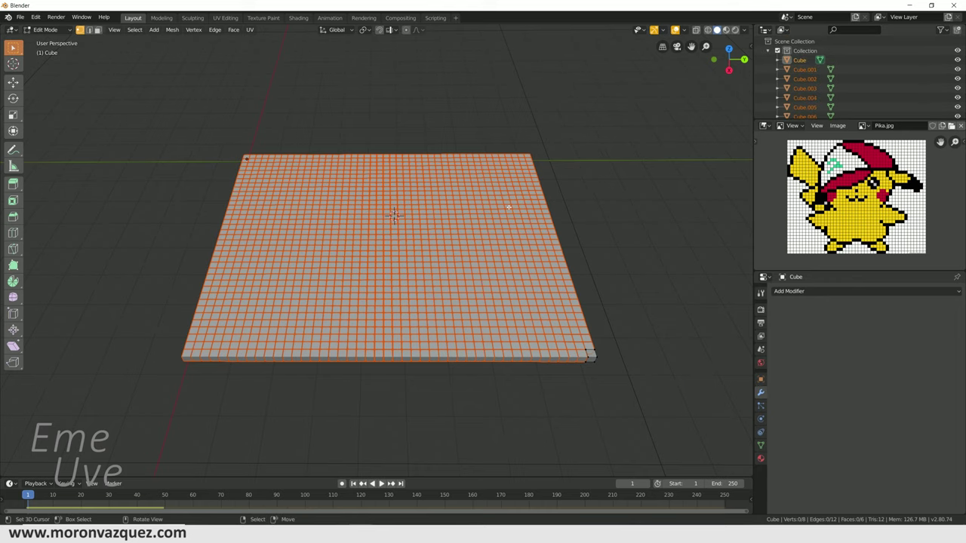
pyautogui.moveTo(315, 186); pyautogui.dragTo(237, 152, button='middle')
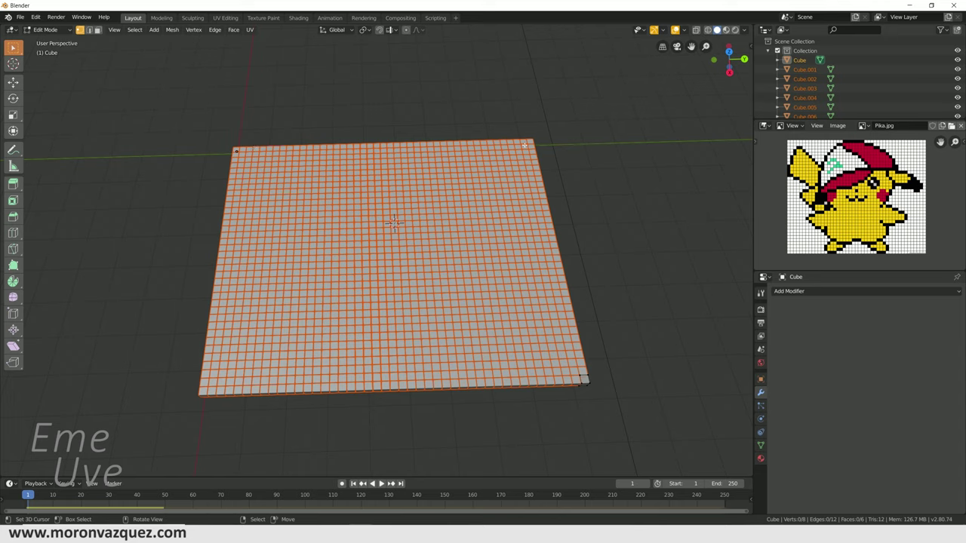
pyautogui.click(46, 30)
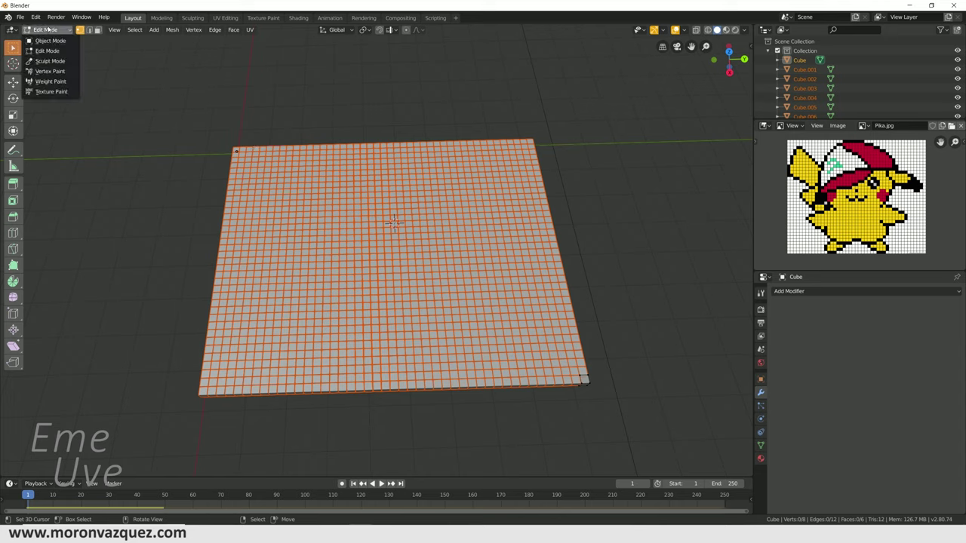
# In Object Mode, set every cube's origin to its centre of mass
pyautogui.click(34, 44)
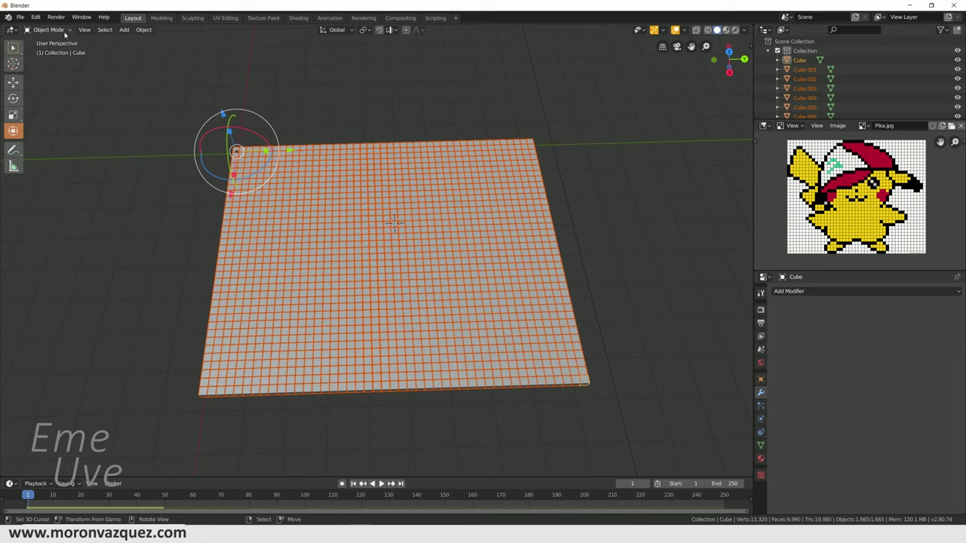
pyautogui.click(144, 29)
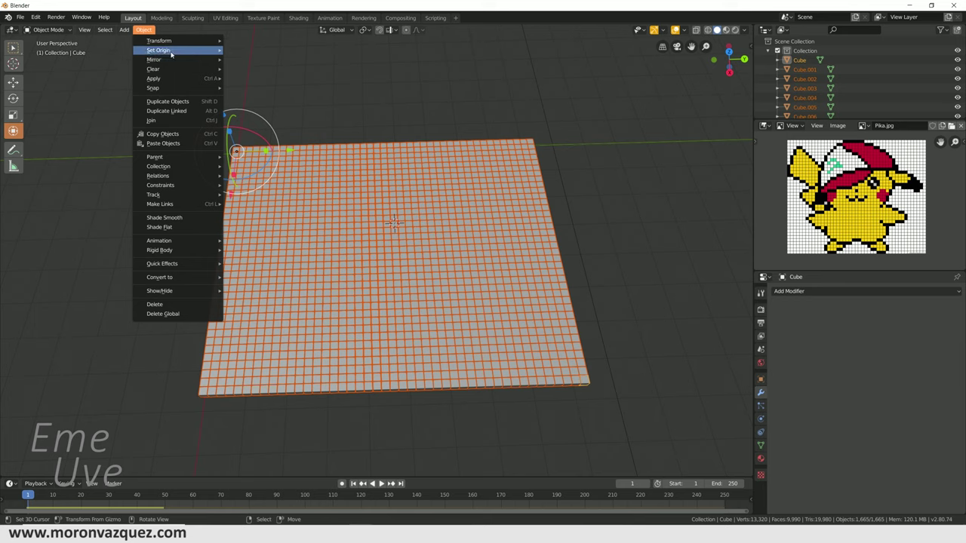
pyautogui.moveTo(159, 50)
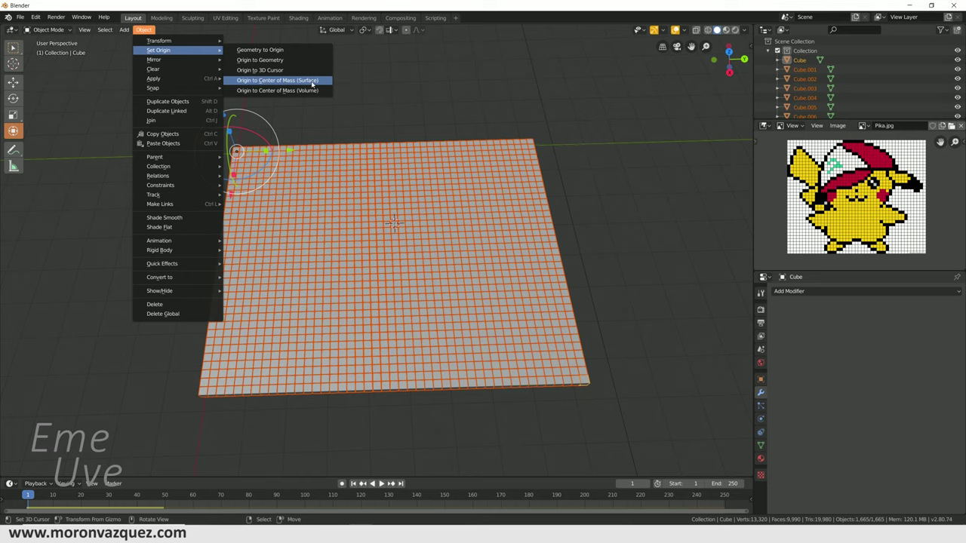
pyautogui.click(314, 84)
pyautogui.moveTo(493, 306); pyautogui.dragTo(475, 329, button='middle')
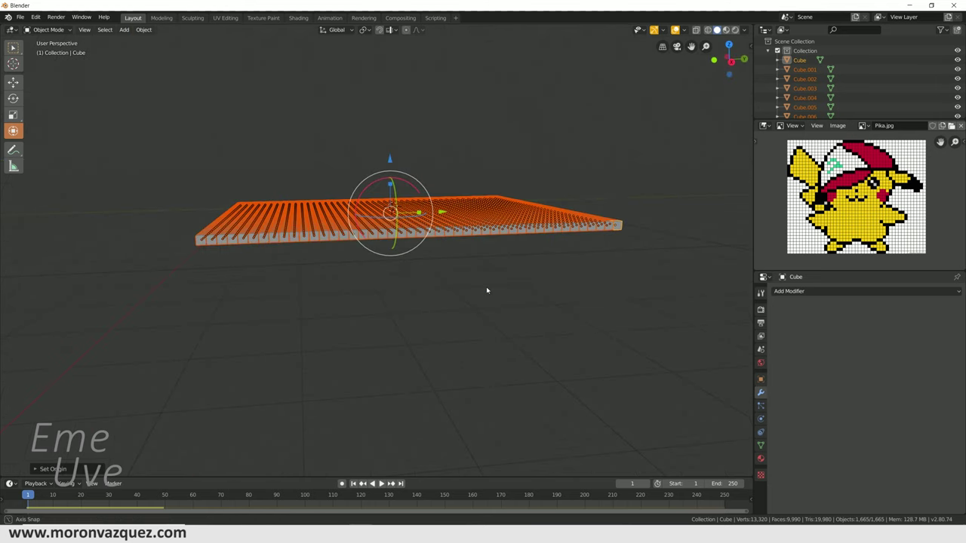
pyautogui.moveTo(476, 325); pyautogui.dragTo(481, 300, button='middle')
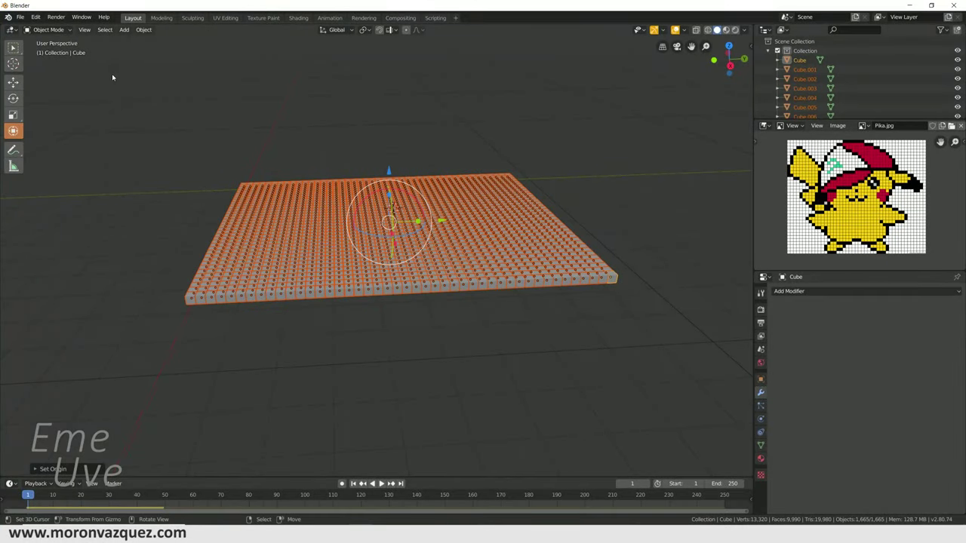
# Select all 1,665 cubes, move them upward, then undo that move
pyautogui.click(48, 29)
pyautogui.click(46, 33)
pyautogui.click(46, 32)
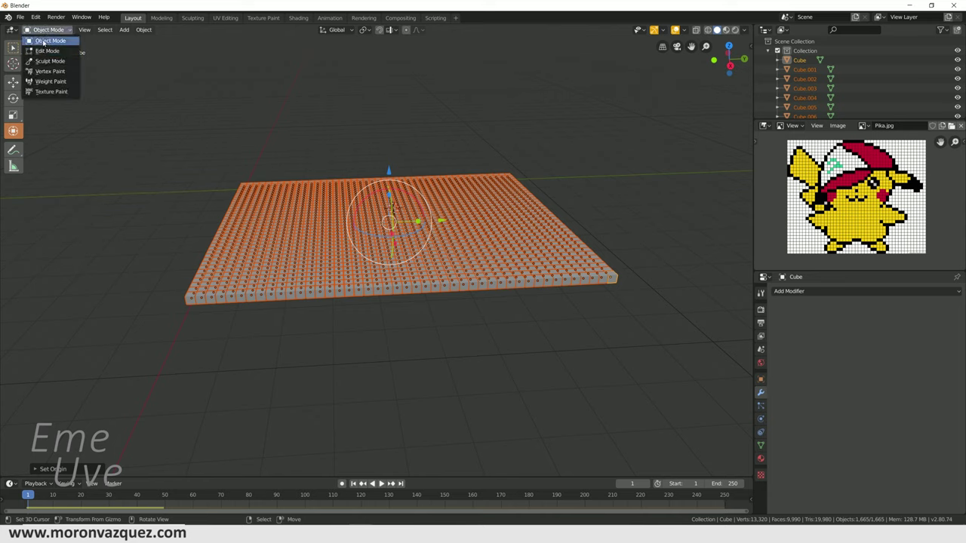
pyautogui.click(43, 41)
pyautogui.click(280, 76)
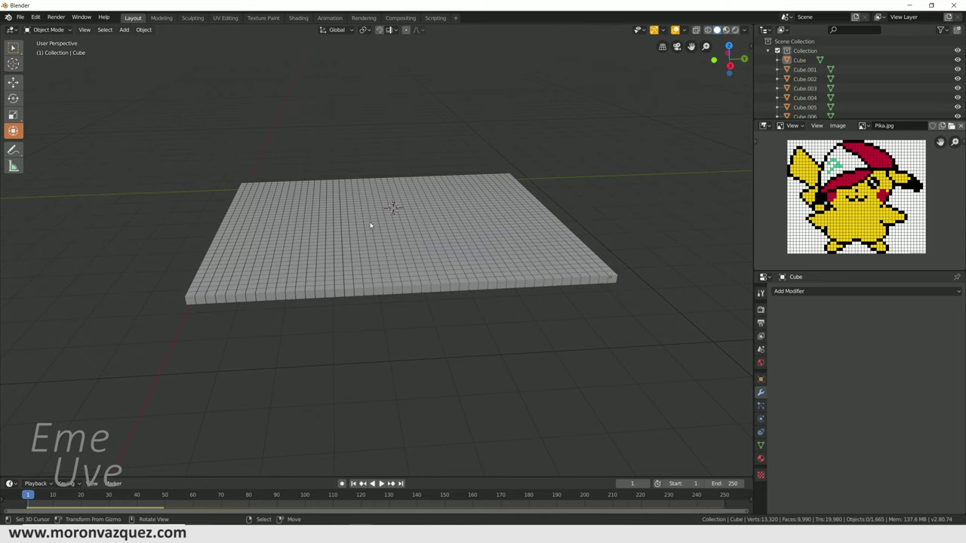
pyautogui.press('a')
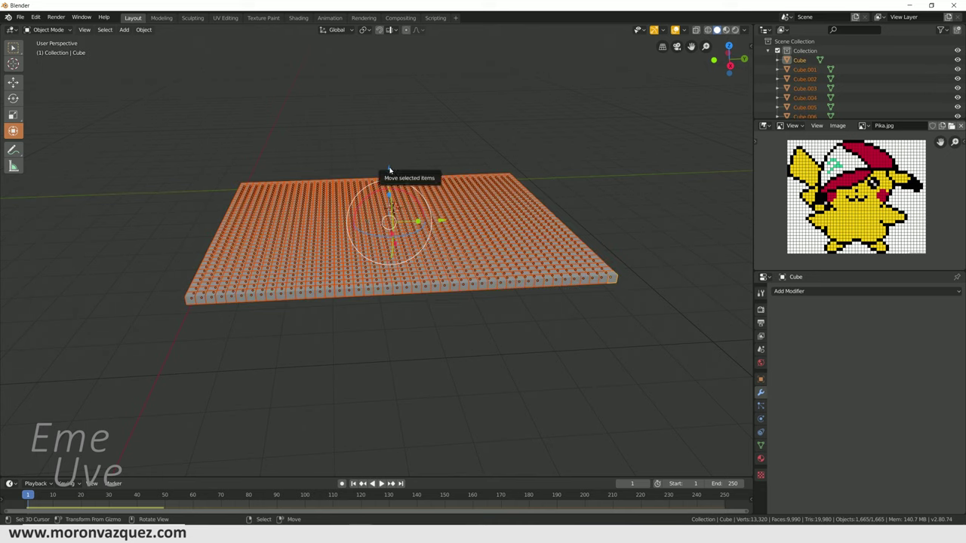
pyautogui.moveTo(389, 169); pyautogui.dragTo(388, 151)
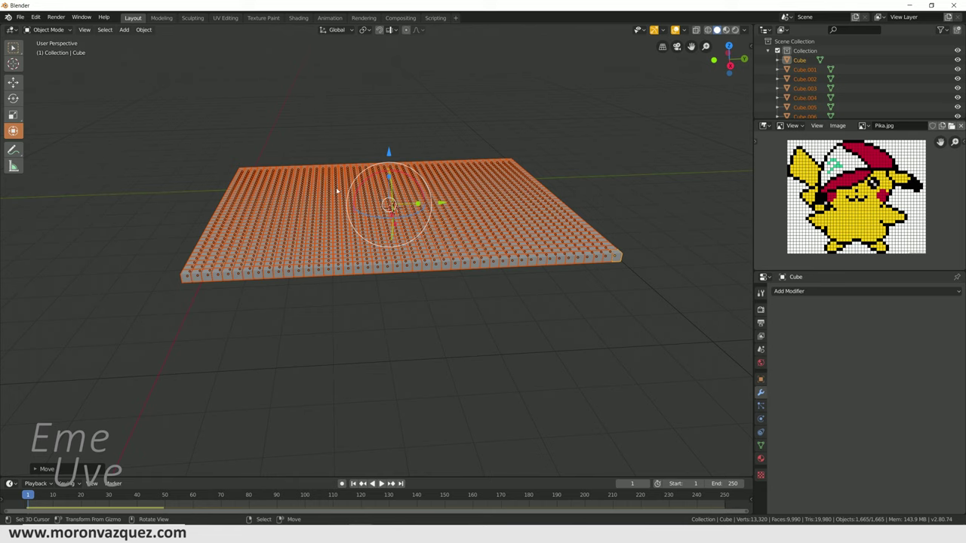
pyautogui.hotkey('ctrl', 'z')
pyautogui.hotkey('ctrl', 'z')
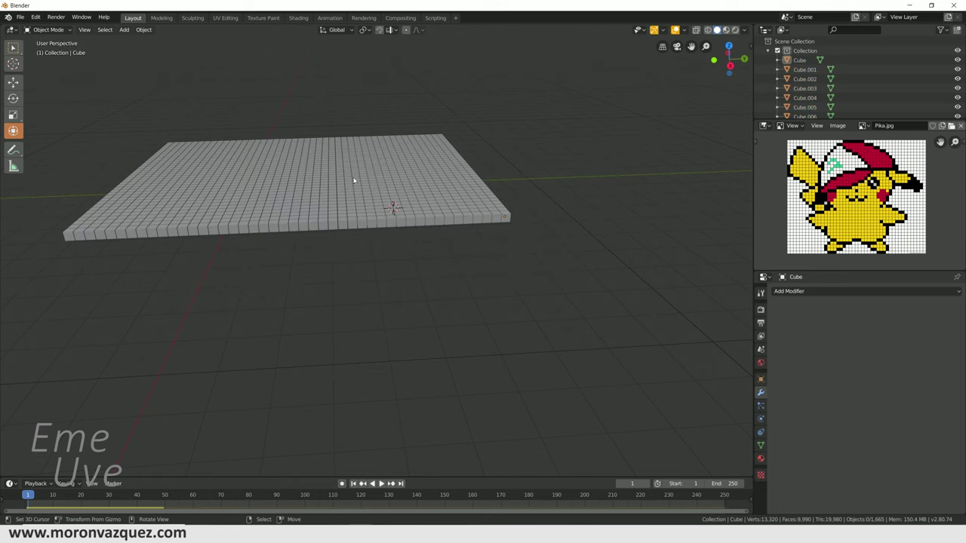
# Lift all 1,665 cubes about 6 m up along Z, deselect them, and open the Add Mesh menu
pyautogui.press('a')
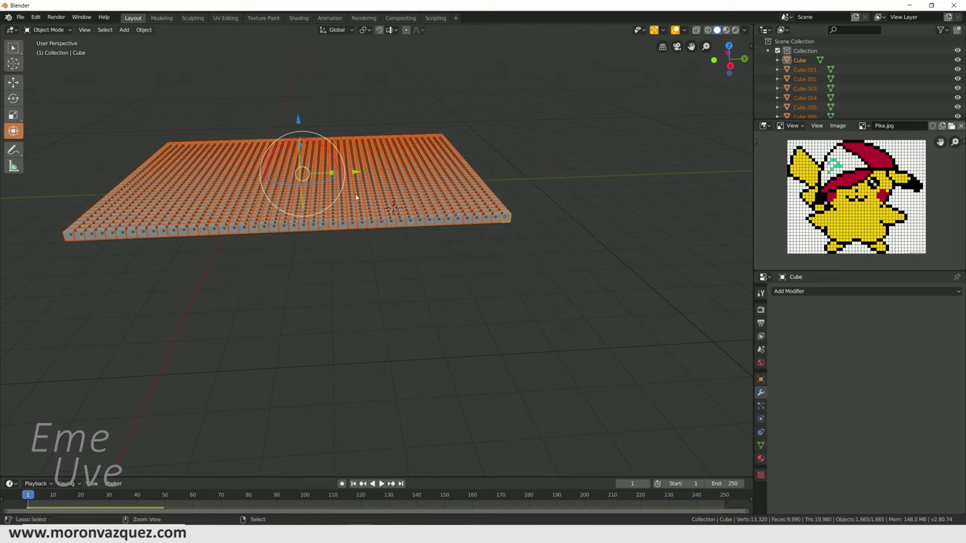
pyautogui.moveTo(357, 197); pyautogui.dragTo(359, 224, button='middle')
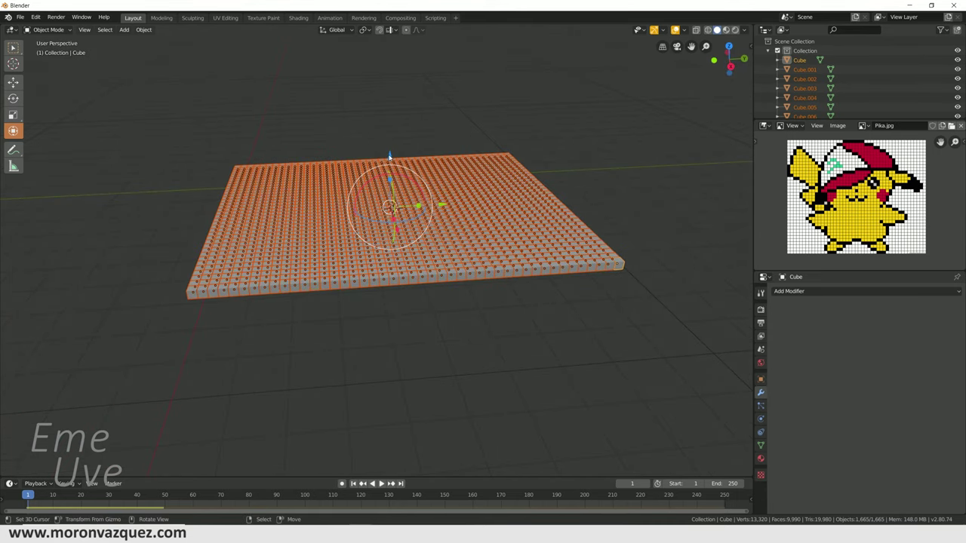
pyautogui.moveTo(390, 153); pyautogui.dragTo(389, 133)
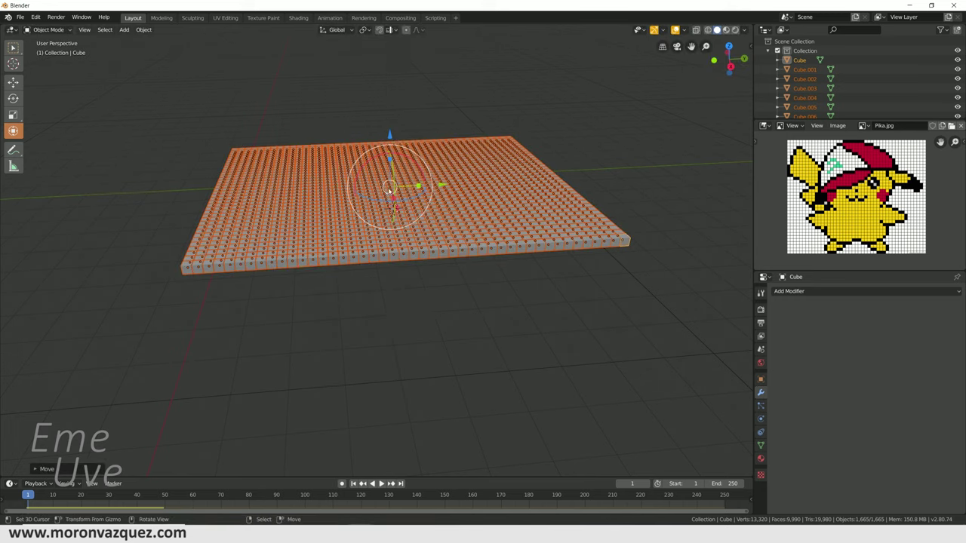
pyautogui.click(217, 138)
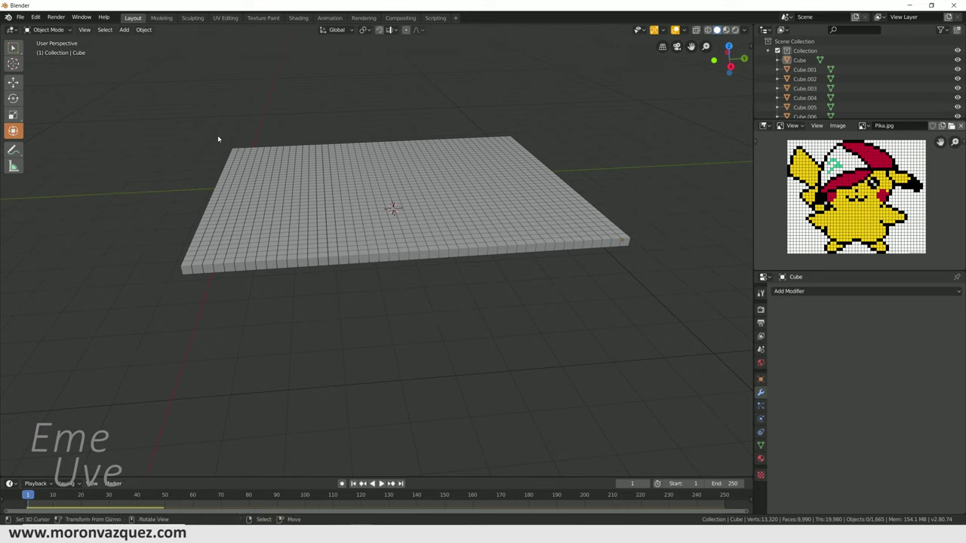
pyautogui.hotkey('shift', 'a')
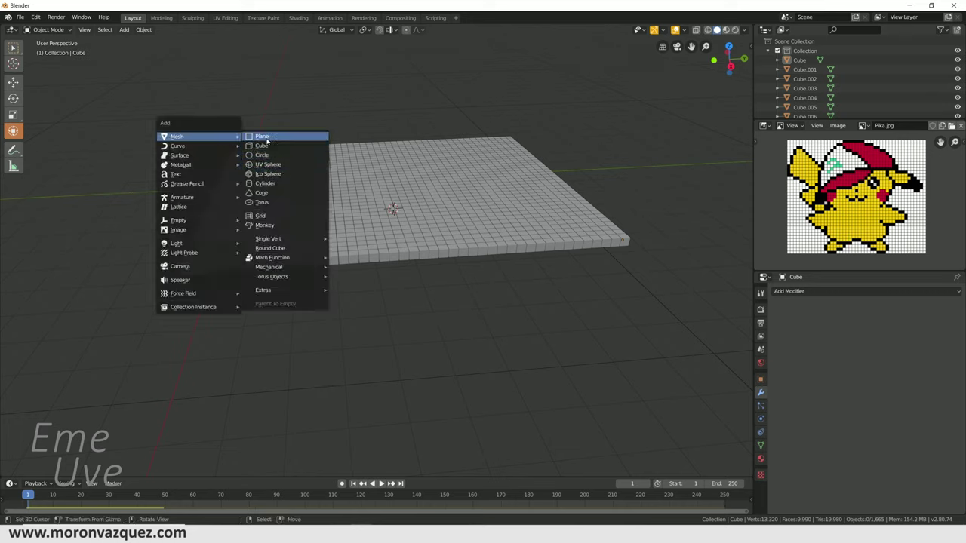
# Add a plane under the cubes and scale it up into a large ground
pyautogui.click(267, 138)
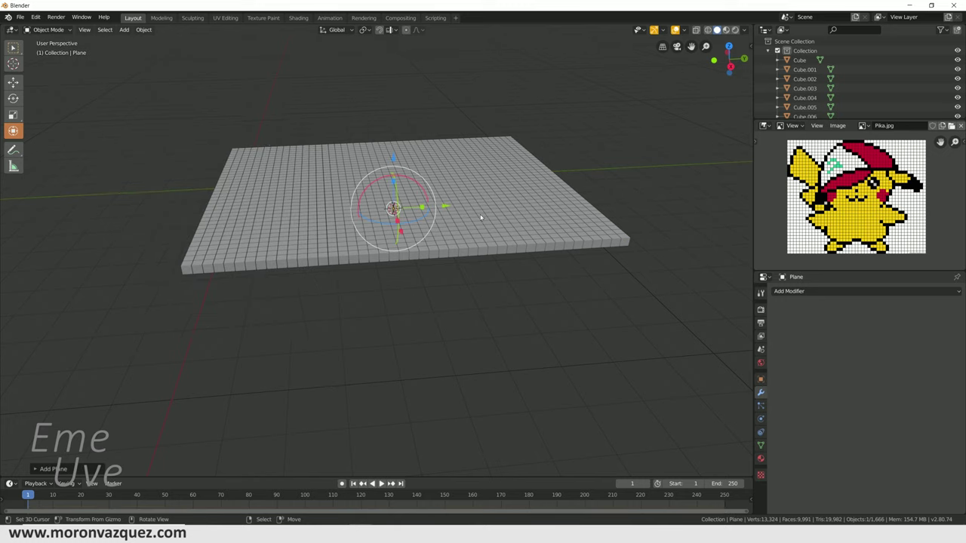
pyautogui.press('s')
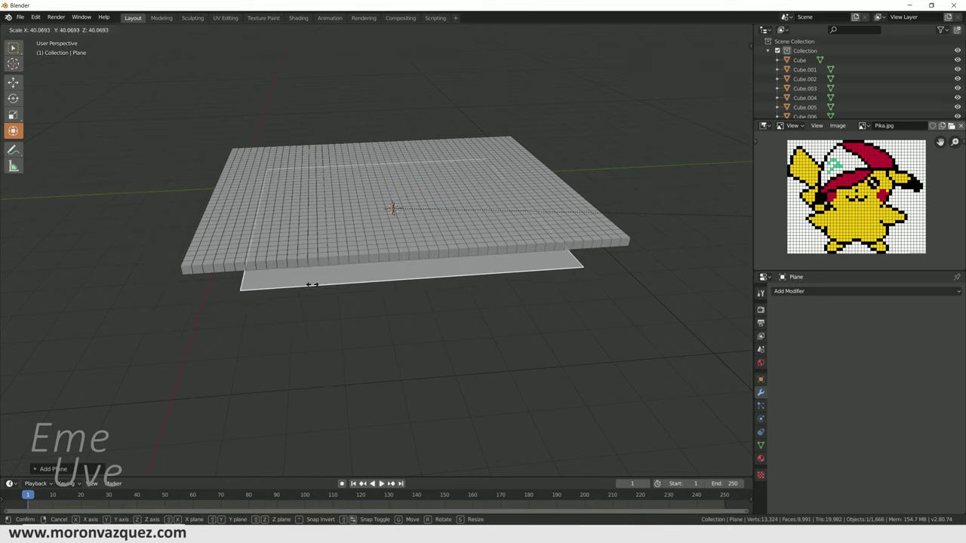
pyautogui.click(457, 356)
pyautogui.moveTo(543, 317)
pyautogui.mouseDown(button='middle')
pyautogui.moveTo(539, 337)
pyautogui.moveTo(463, 223)
pyautogui.mouseUp(button='middle')
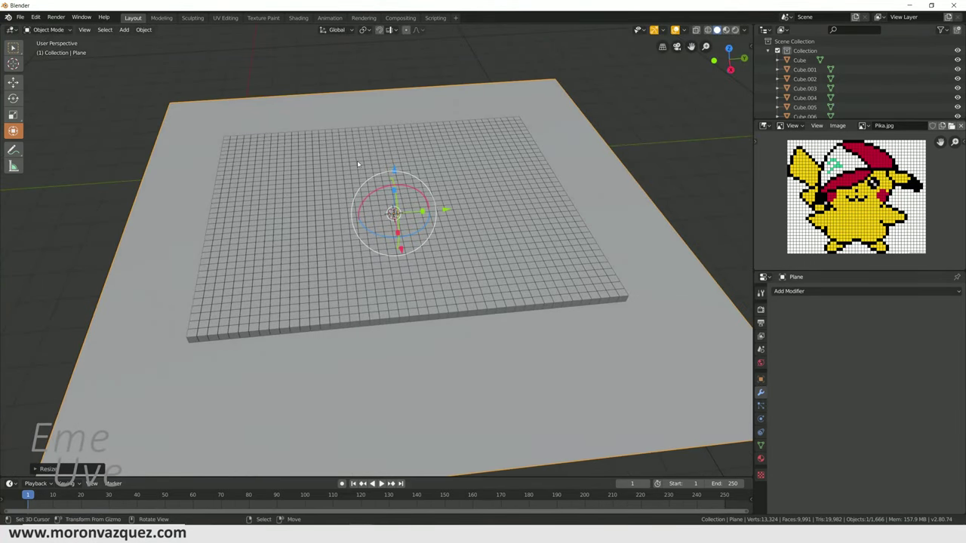
# Make the plane a Passive rigid body with Box collision and play the simulation
pyautogui.click(760, 419)
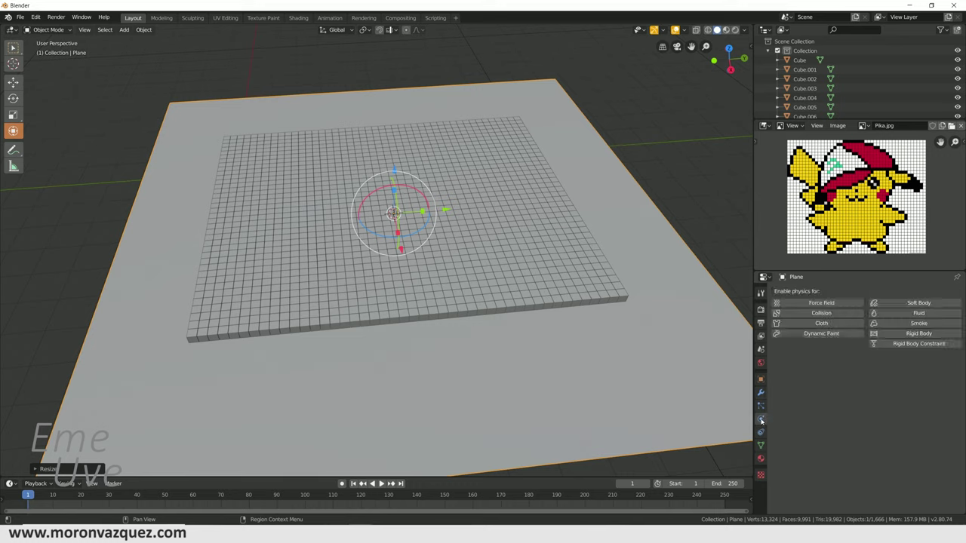
pyautogui.click(912, 338)
pyautogui.click(880, 373)
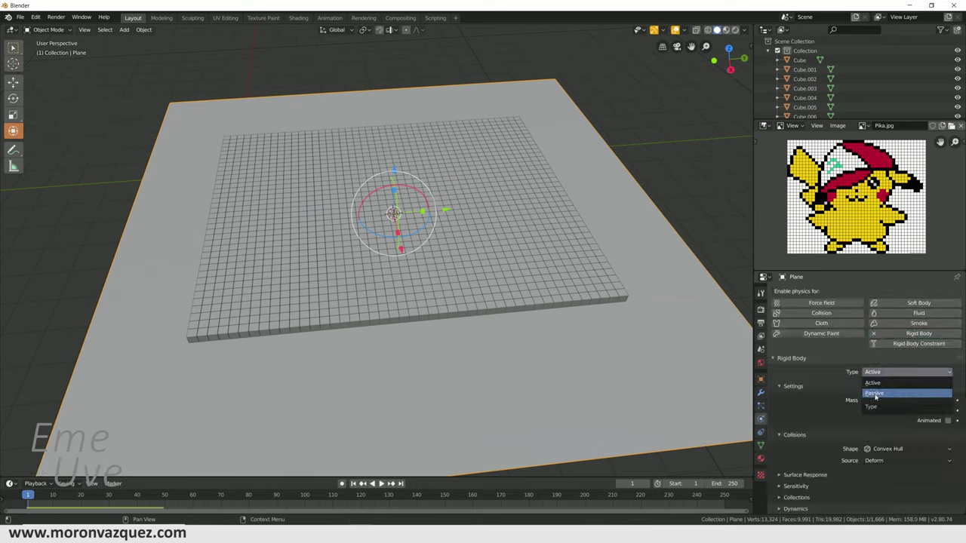
pyautogui.click(876, 395)
pyautogui.click(905, 429)
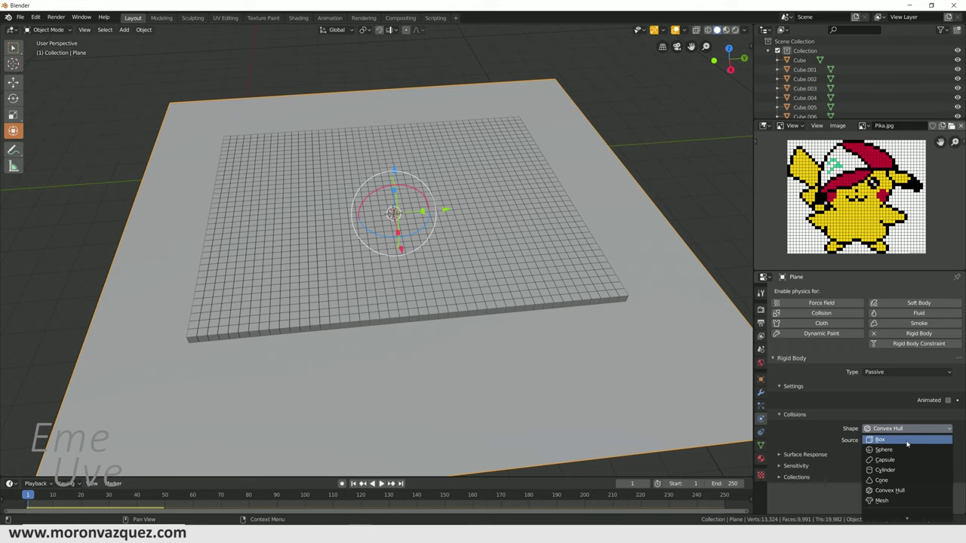
pyautogui.click(907, 441)
pyautogui.click(381, 485)
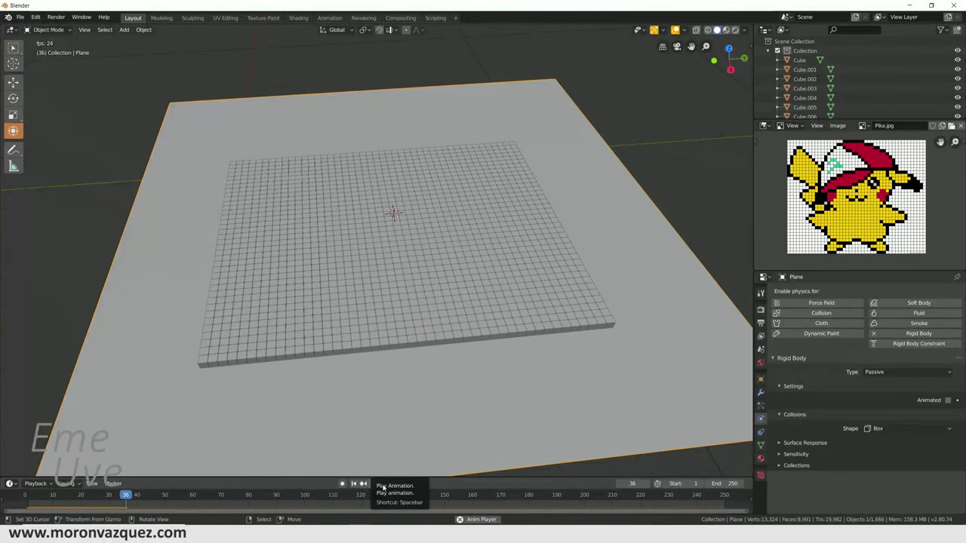
# Stop and rewind the simulation, then tilt the ground plane slightly
pyautogui.moveTo(383, 438); pyautogui.dragTo(401, 289, button='middle')
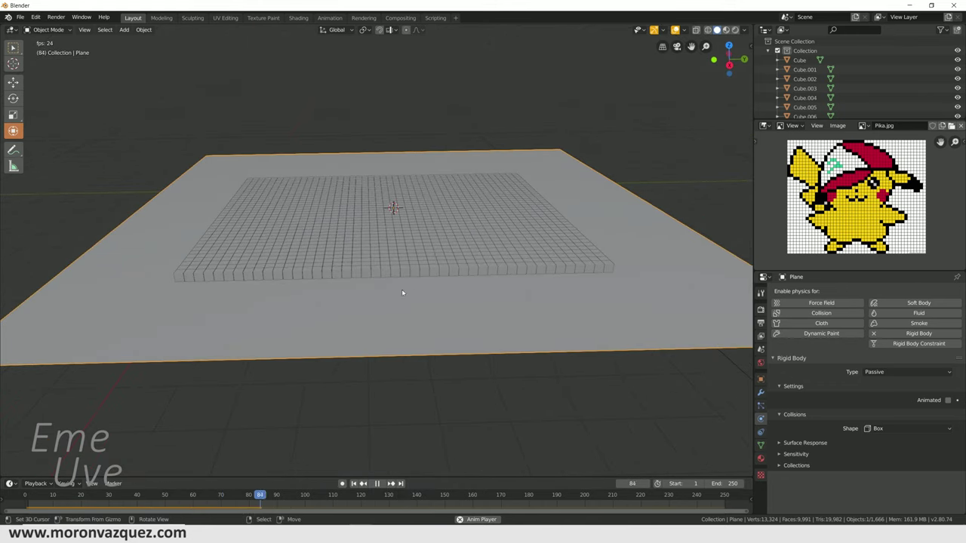
pyautogui.click(378, 484)
pyautogui.click(354, 484)
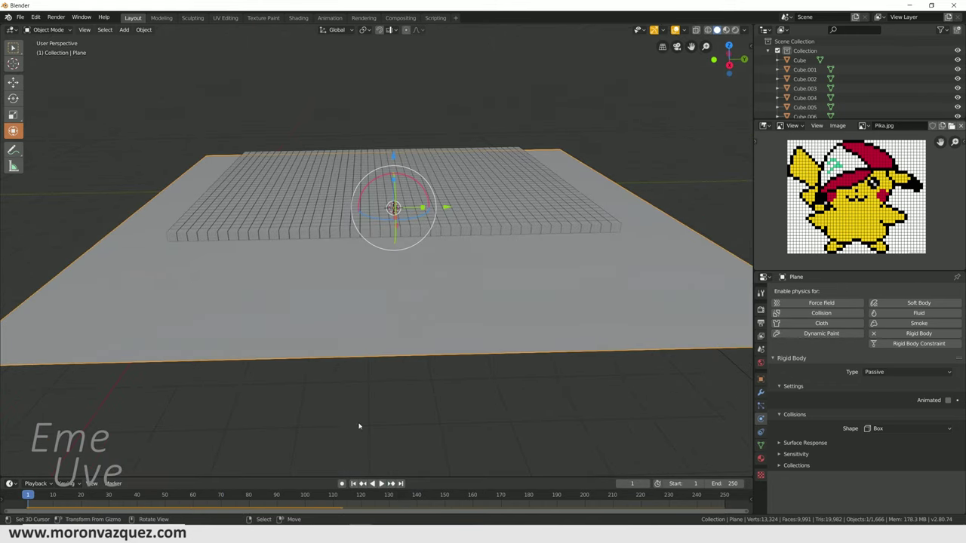
pyautogui.moveTo(355, 445); pyautogui.dragTo(395, 375, button='middle')
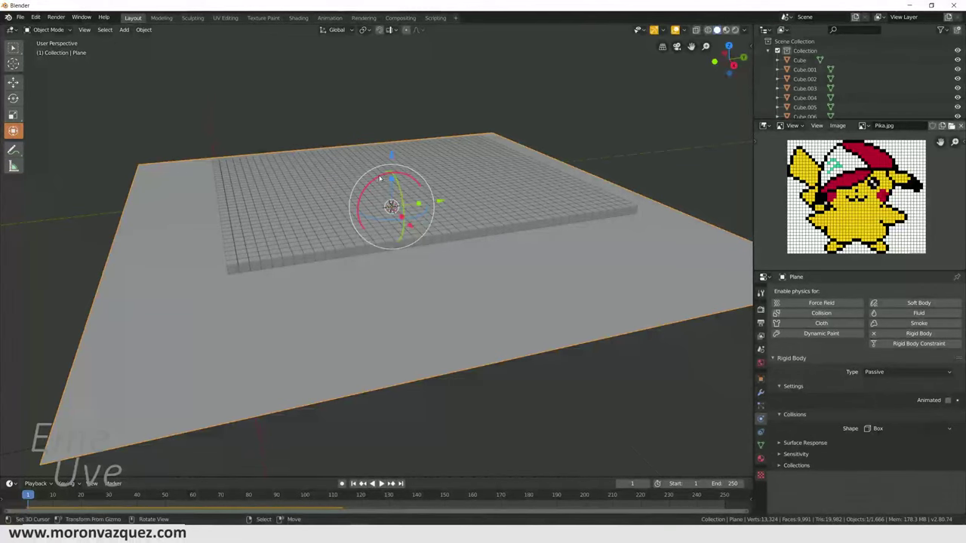
pyautogui.moveTo(382, 178); pyautogui.dragTo(381, 179)
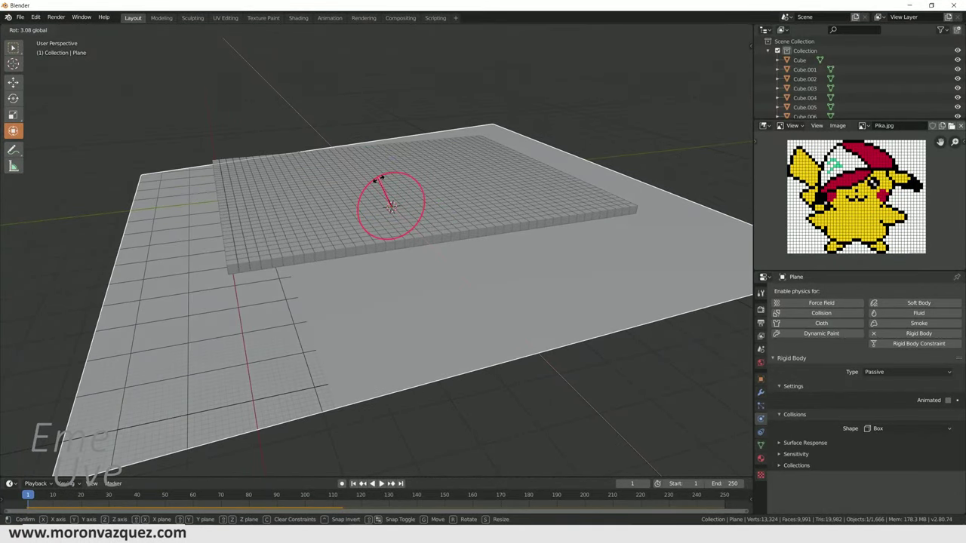
pyautogui.moveTo(382, 179); pyautogui.dragTo(381, 179)
# Replay the cubes falling onto the tilted plane, rewind to frame 1, and delete the plane
pyautogui.click(381, 484)
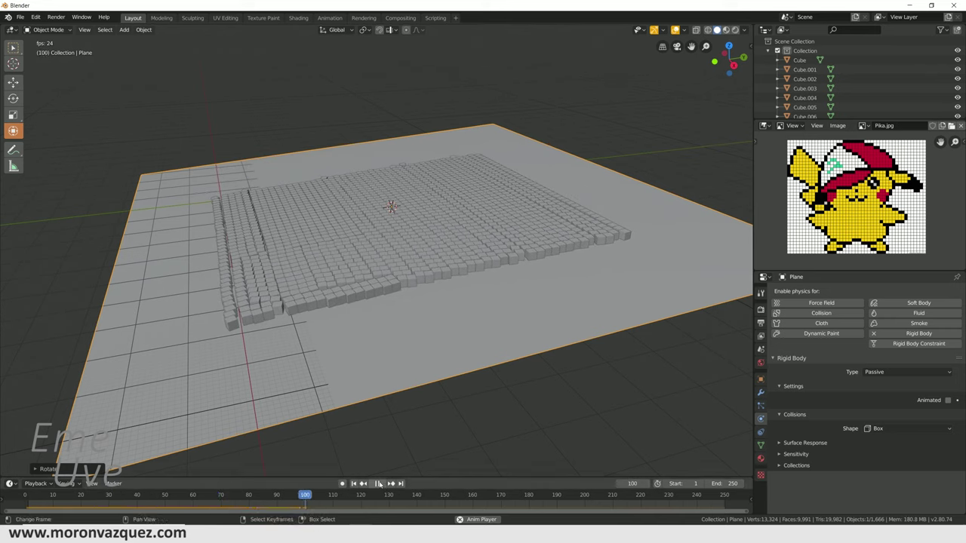
pyautogui.click(378, 483)
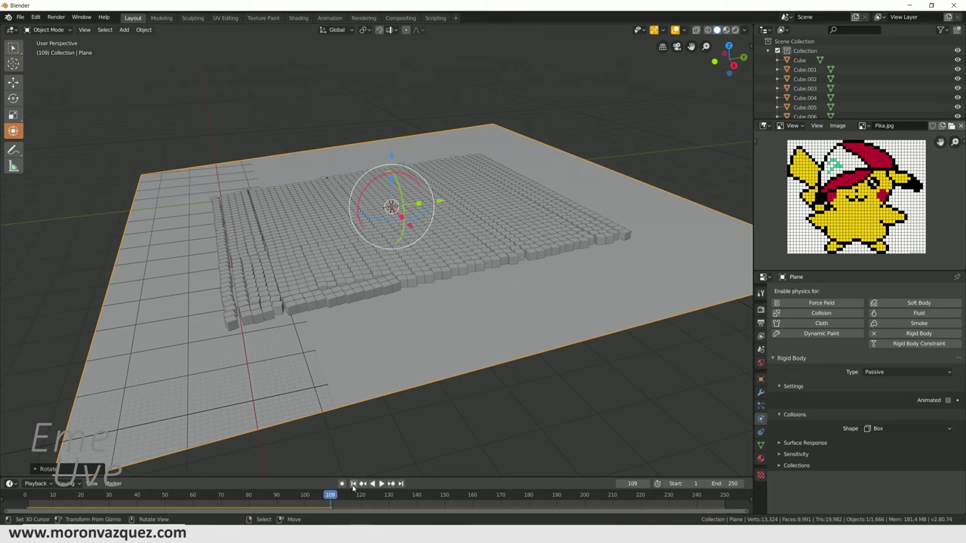
pyautogui.click(354, 484)
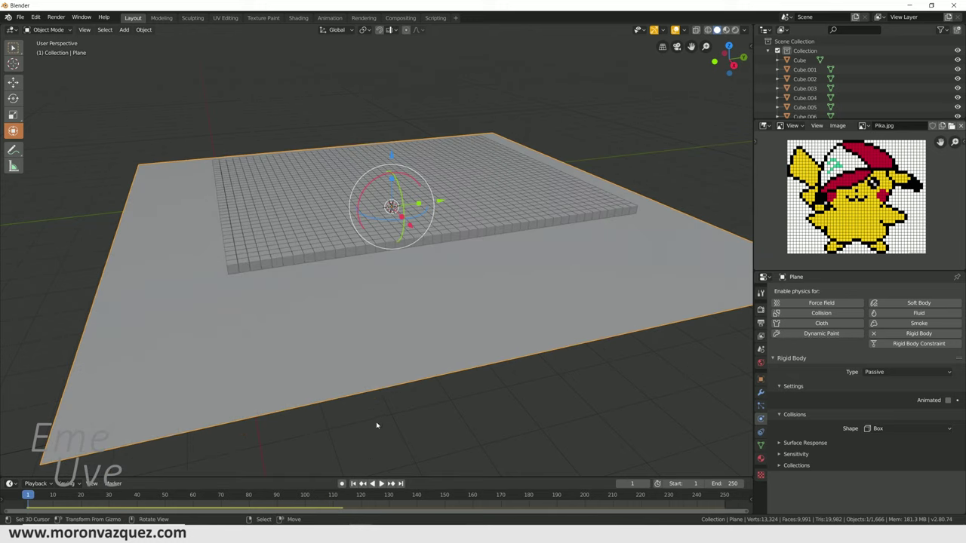
pyautogui.press('Delete')
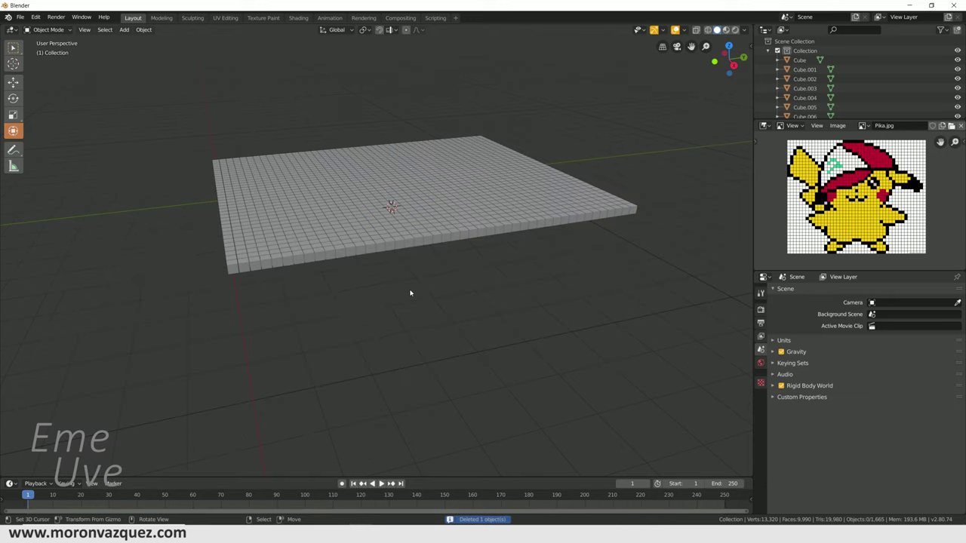
# Switch to Top Orthographic view and rotate all cubes 90° with R 90
pyautogui.moveTo(408, 290)
pyautogui.mouseDown(button='middle')
pyautogui.moveTo(411, 343)
pyautogui.moveTo(397, 327)
pyautogui.mouseUp(button='middle')
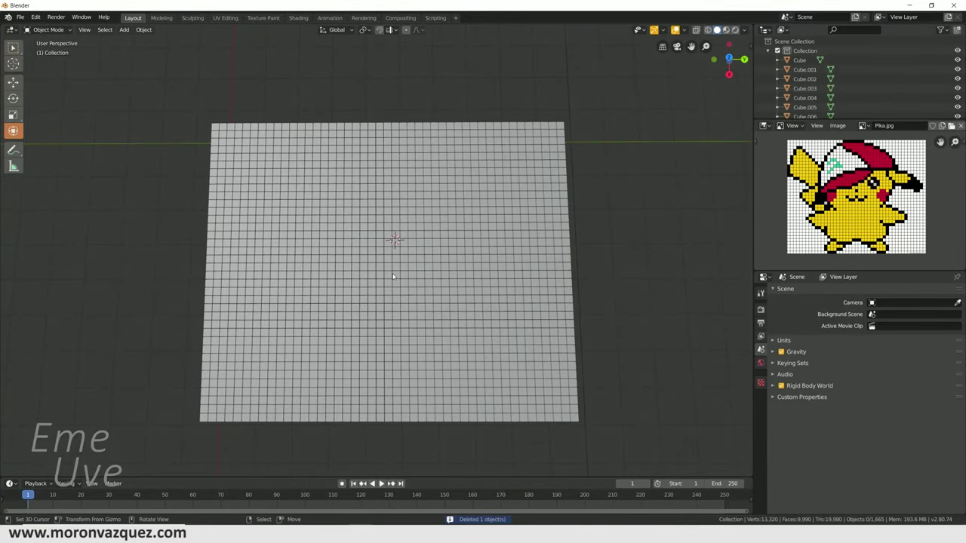
pyautogui.press('KP_7')
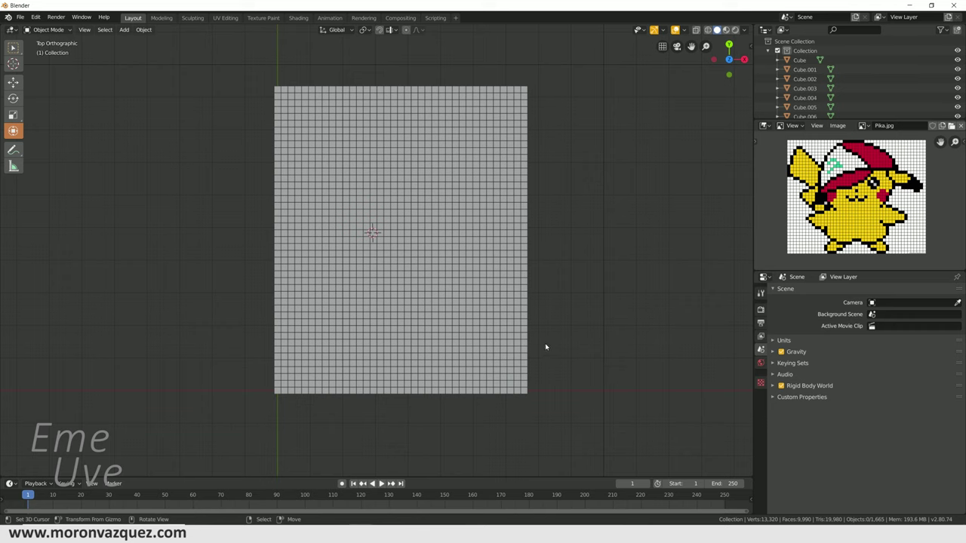
pyautogui.press('a')
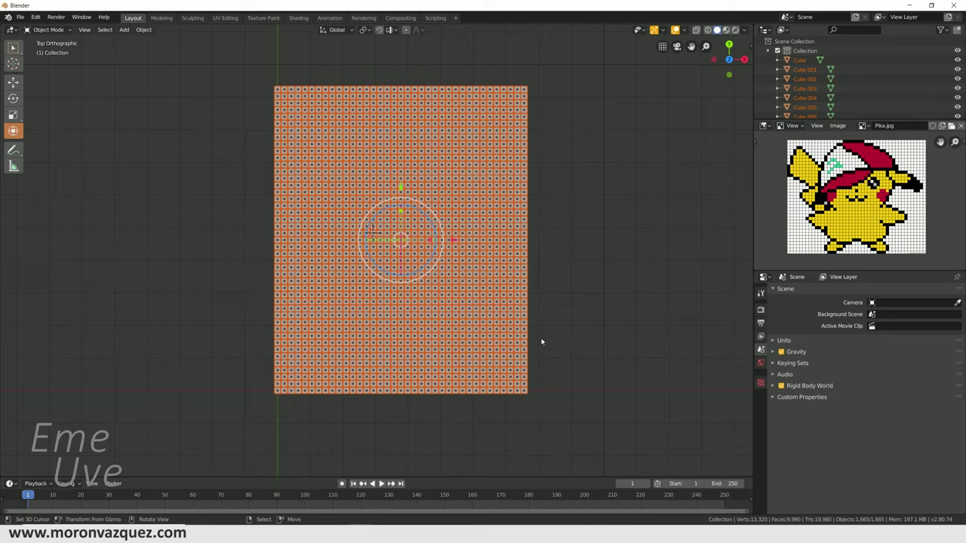
pyautogui.write('r90')
pyautogui.press('Return')
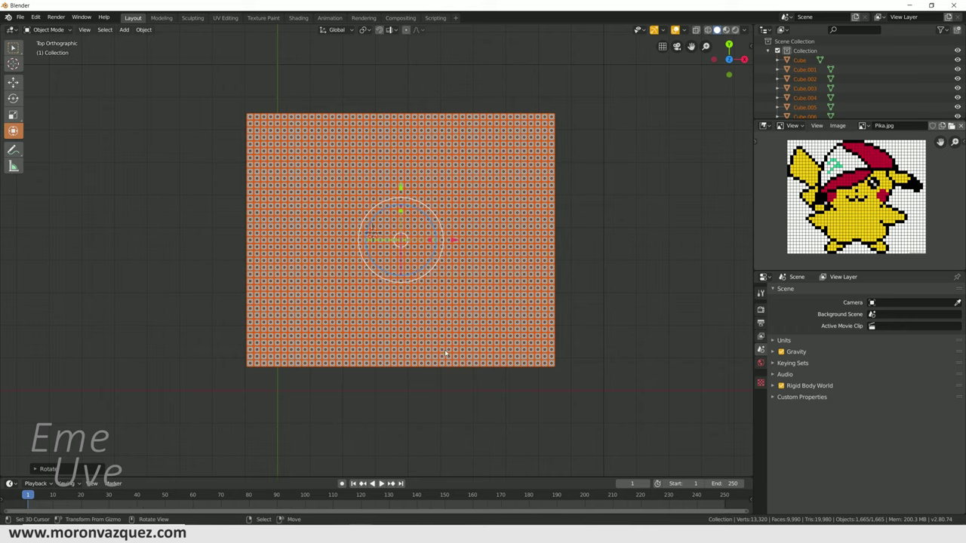
# Place the 3D cursor below the grid, deselect the cubes, and frame the grid in the viewport
pyautogui.keyDown('shift'); pyautogui.rightClick(417, 390); pyautogui.keyUp('shift')
pyautogui.click(416, 390)
pyautogui.scroll(3, 414, 377)
pyautogui.scroll(-1, 410, 362)
pyautogui.scroll(2, 472, 352)
pyautogui.scroll(-1, 472, 352)
pyautogui.keyDown('shift'); pyautogui.moveTo(472, 352); pyautogui.dragTo(391, 359, button='middle'); pyautogui.keyUp('shift')
# Zoom and pan the Pika.jpg reference to show the sprite's right side
pyautogui.scroll(-1, 468, 323)
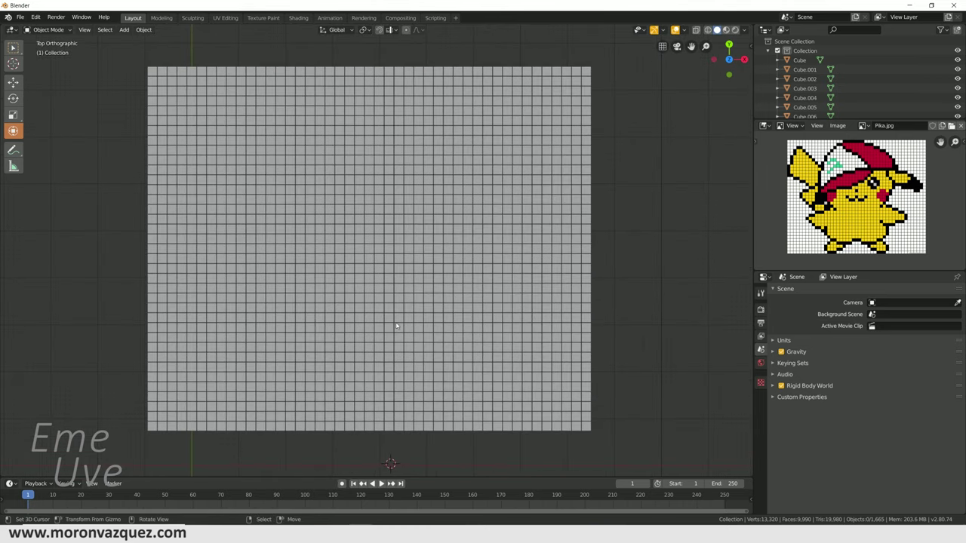
pyautogui.scroll(3, 834, 236)
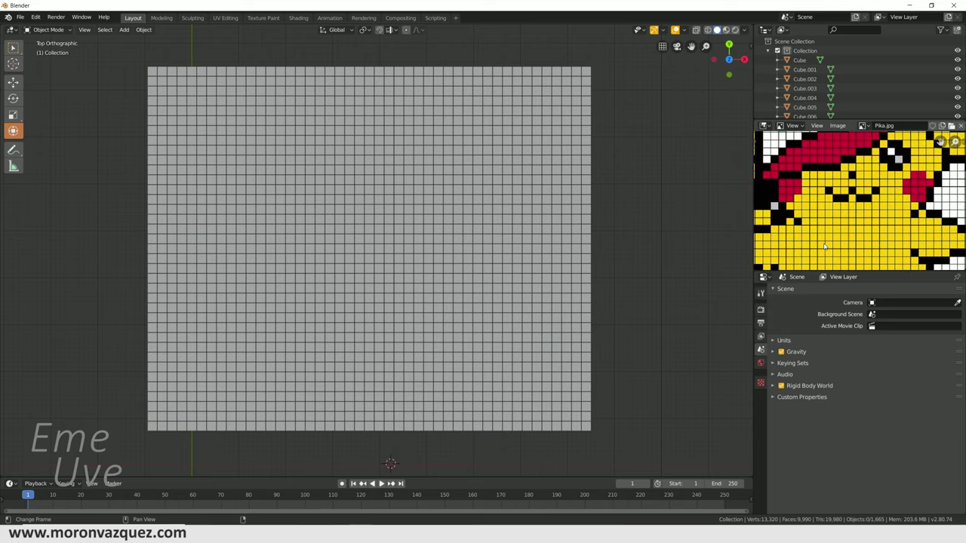
pyautogui.moveTo(834, 236)
pyautogui.mouseDown(button='middle')
pyautogui.moveTo(918, 157)
pyautogui.moveTo(768, 262)
pyautogui.mouseUp(button='middle')
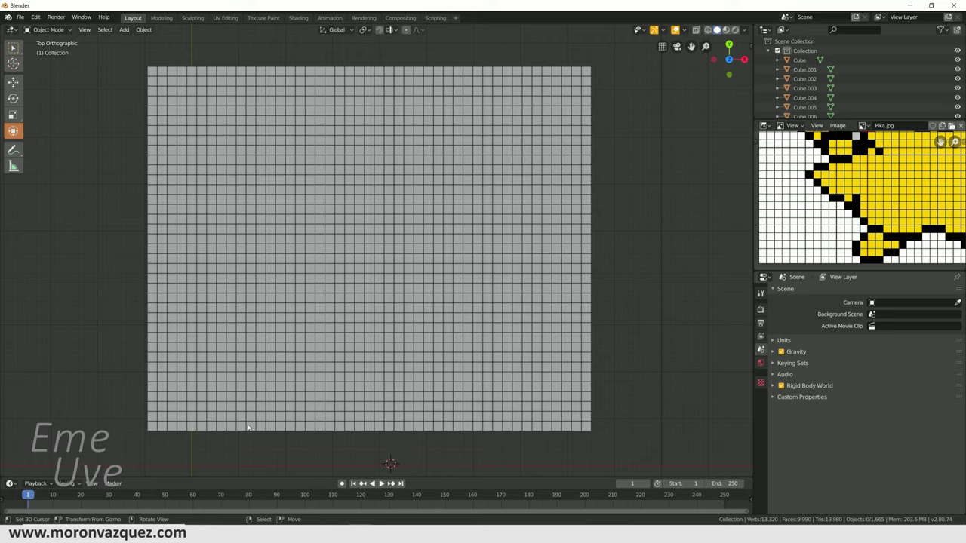
# Select the cube at the grid's bottom edge and switch to Material Preview shading
pyautogui.click(288, 430)
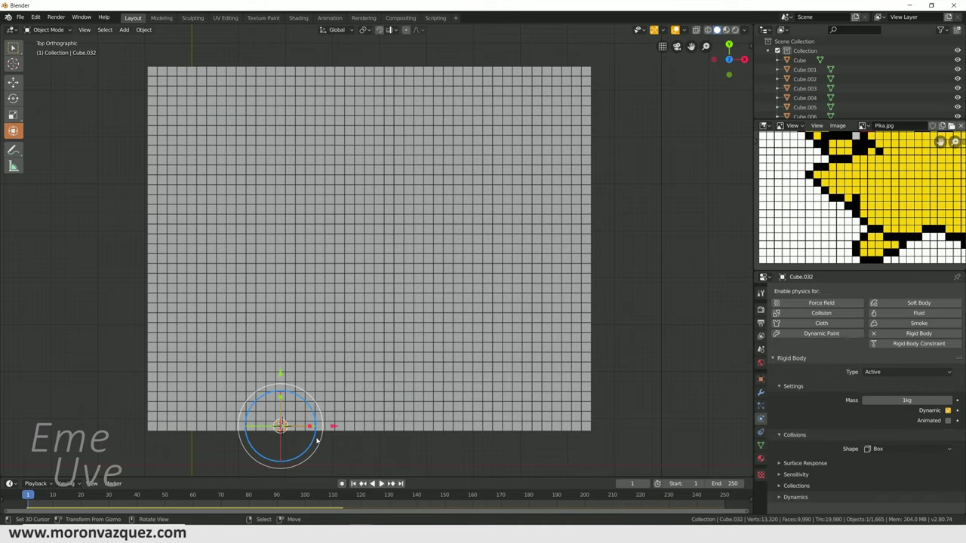
pyautogui.scroll(3, 317, 439)
pyautogui.scroll(-4, 361, 443)
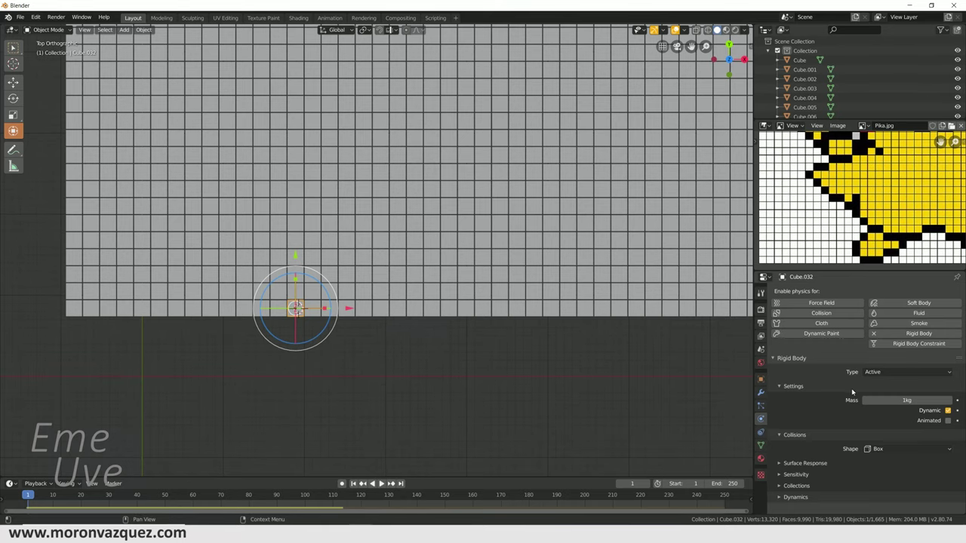
pyautogui.click(726, 32)
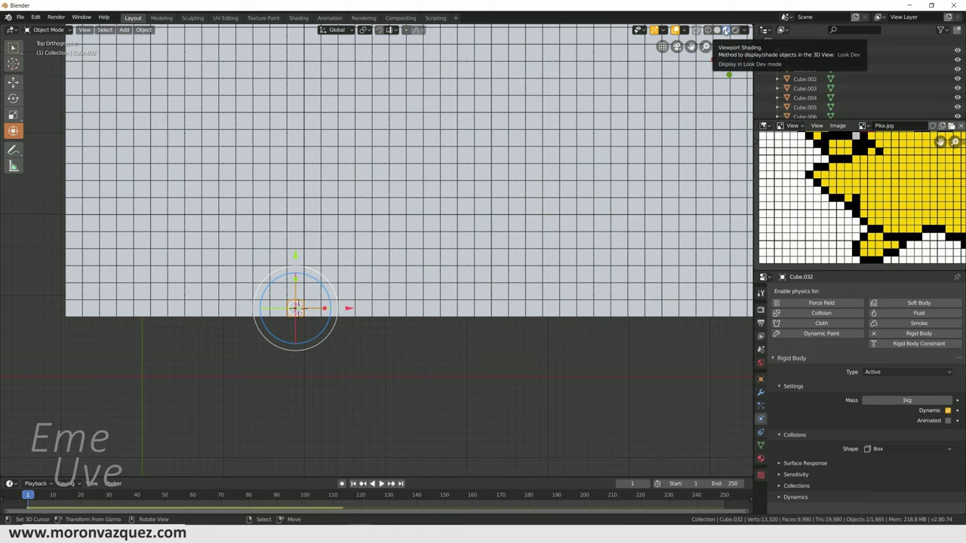
# Give that cube a new material named Negro with a black base colour, then deselect it
pyautogui.click(760, 459)
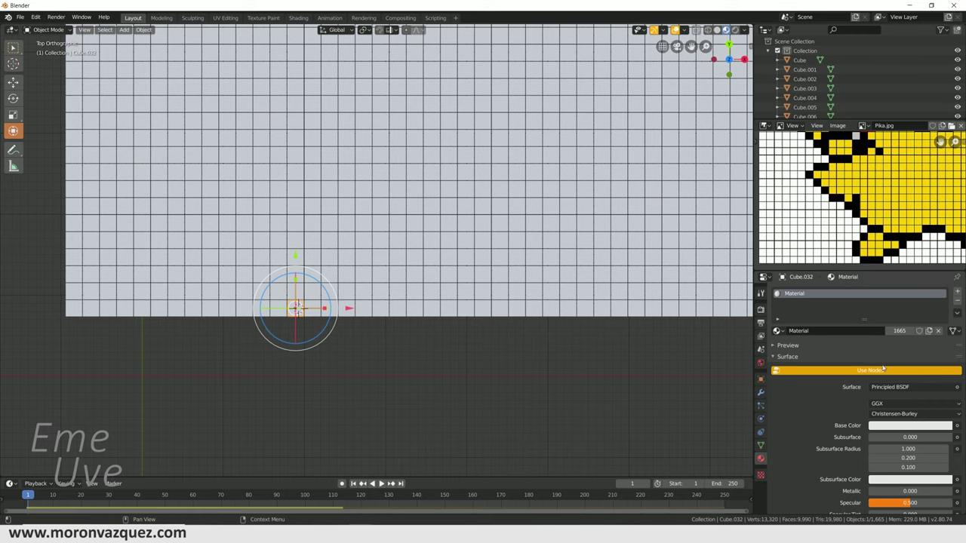
pyautogui.click(929, 331)
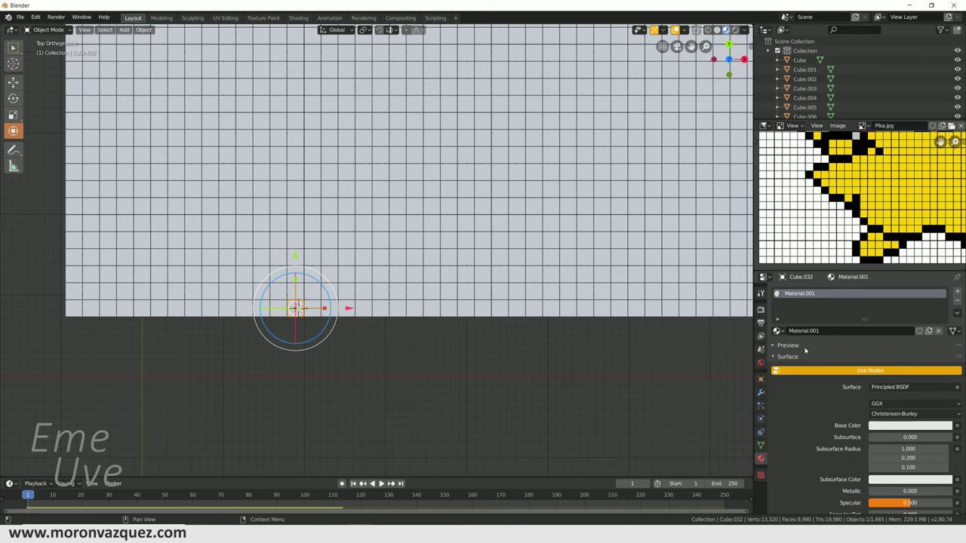
pyautogui.doubleClick(800, 293)
pyautogui.write('Negro')
pyautogui.press('Return')
pyautogui.click(910, 425)
pyautogui.moveTo(944, 296); pyautogui.dragTo(944, 356)
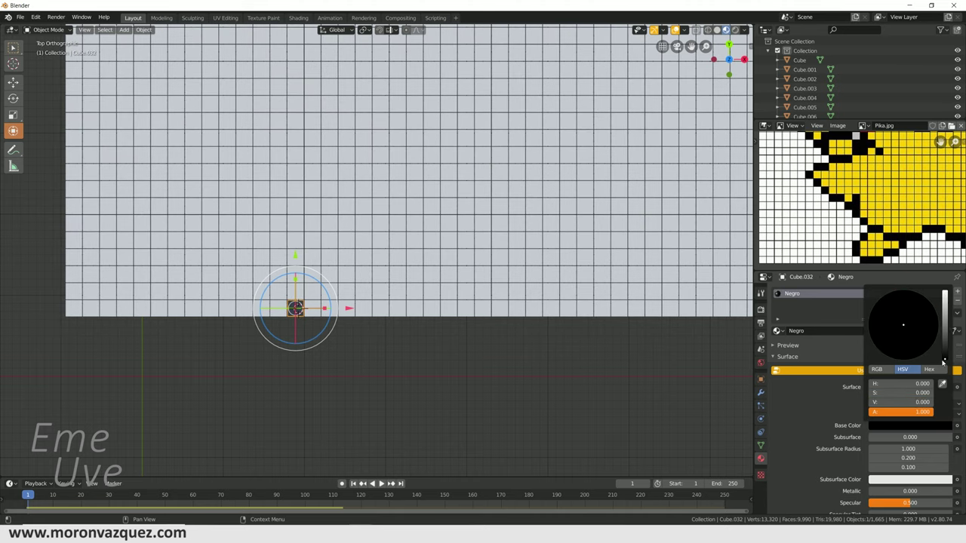
pyautogui.click(429, 357)
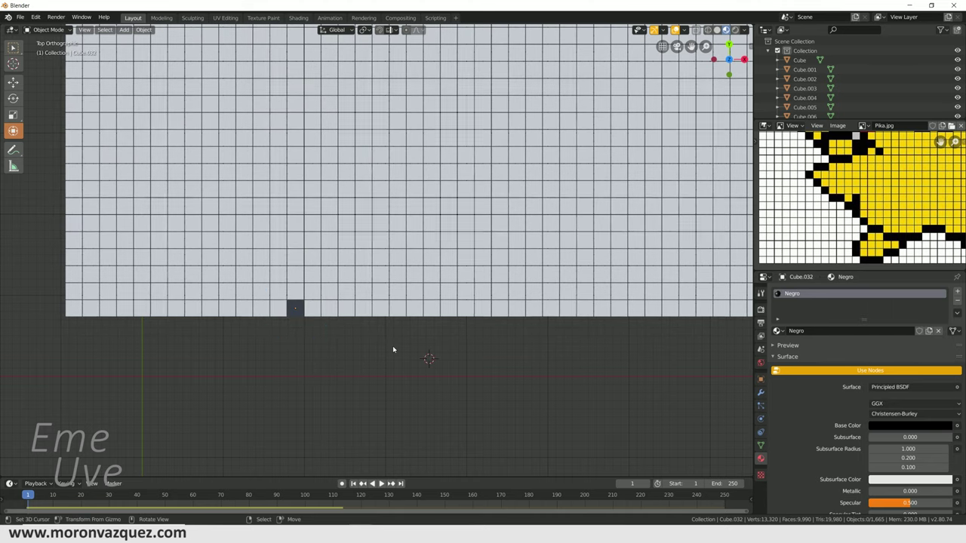
pyautogui.moveTo(318, 290); pyautogui.dragTo(334, 230, button='middle')
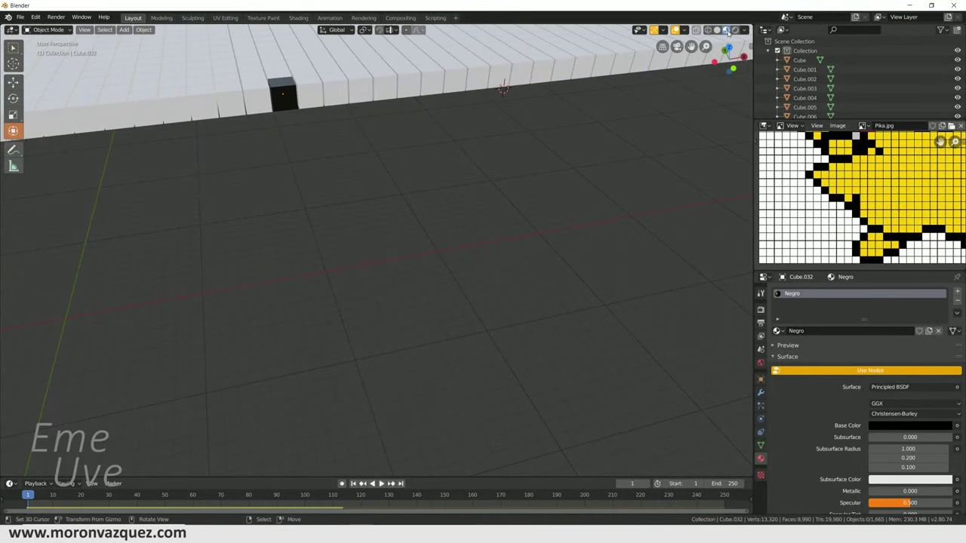
pyautogui.press('KP_7')
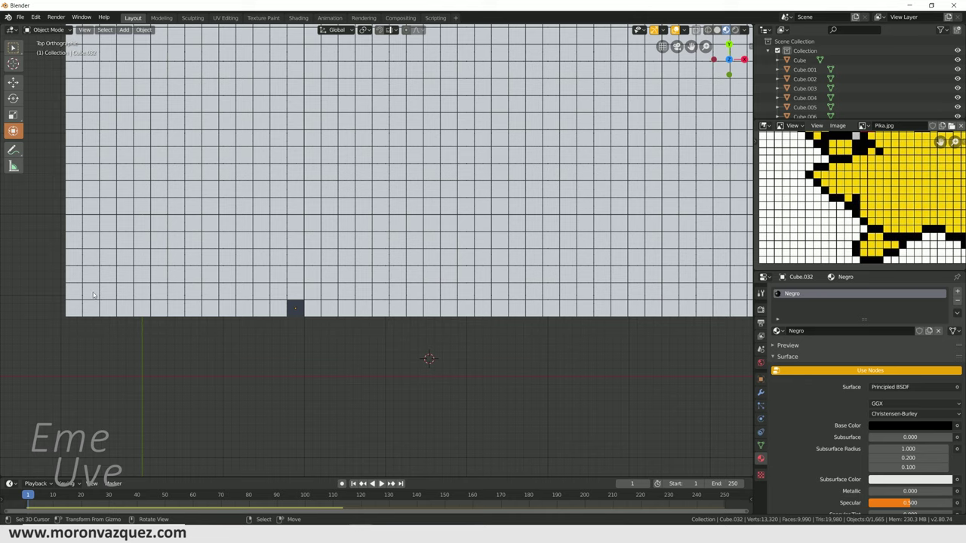
# Select the fifteen outline cubes near the grid's bottom edge
pyautogui.click(311, 310)
pyautogui.keyDown('shift'); pyautogui.click(330, 309); pyautogui.keyUp('shift')
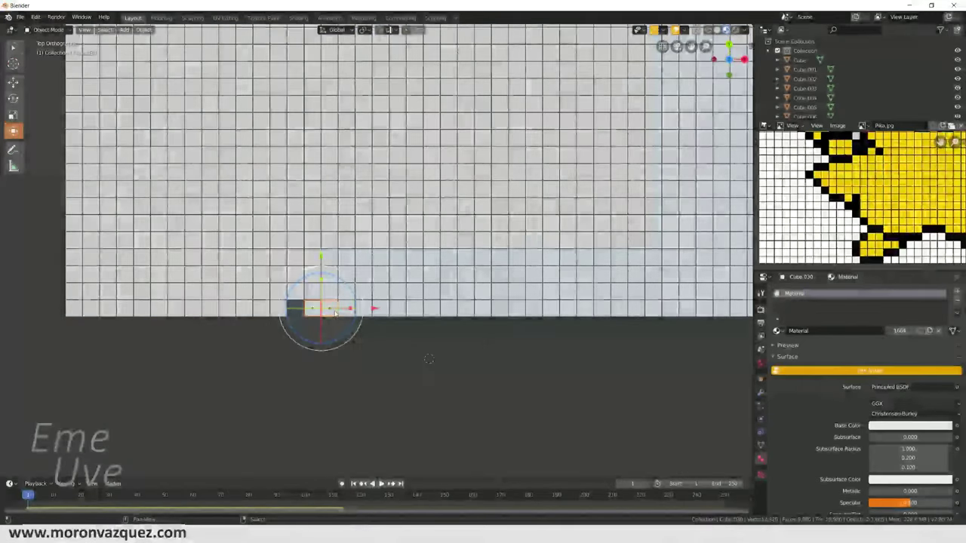
pyautogui.hotkey('shift', 'd')
pyautogui.click(375, 282)
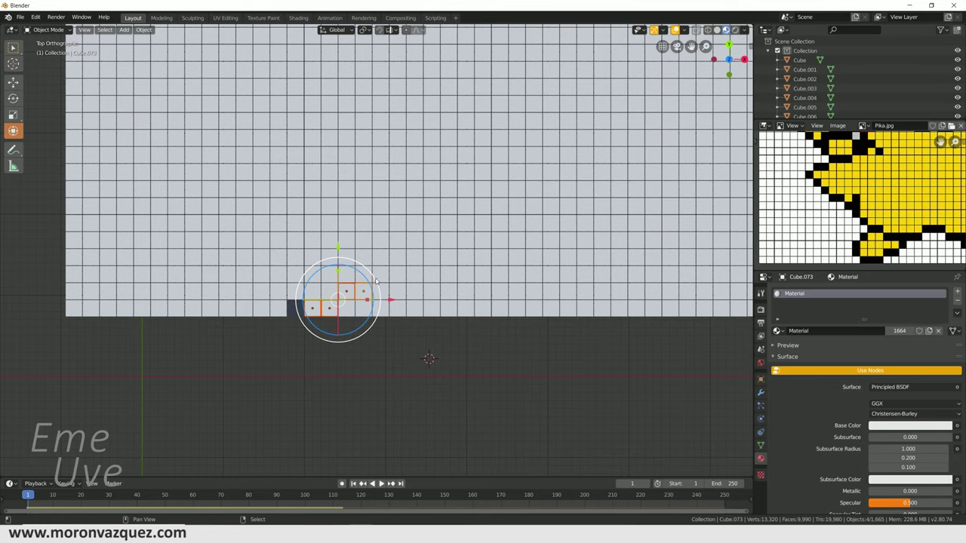
pyautogui.keyDown('shift'); pyautogui.click(379, 274); pyautogui.keyUp('shift')
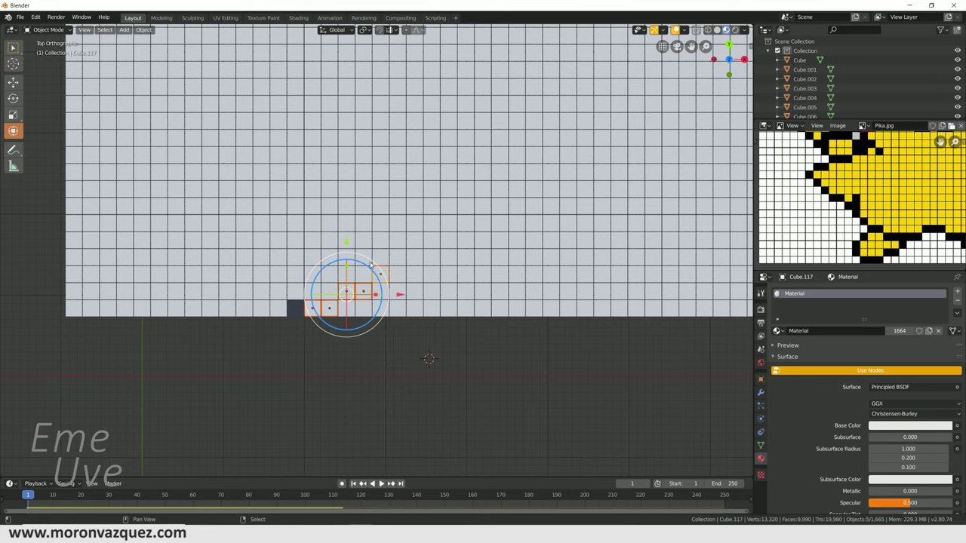
pyautogui.keyDown('shift'); pyautogui.click(274, 293); pyautogui.keyUp('shift')
pyautogui.keyDown('shift'); pyautogui.click(278, 276); pyautogui.keyUp('shift')
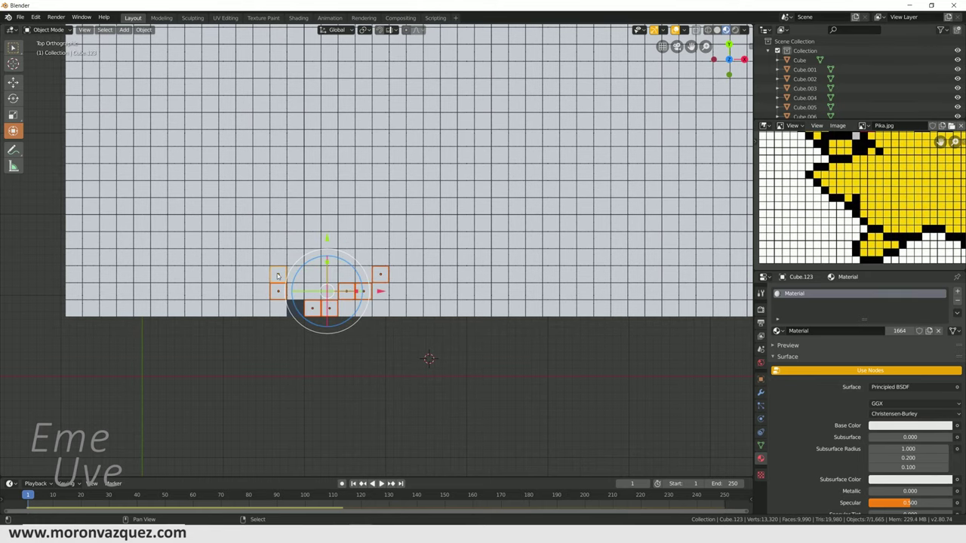
pyautogui.hotkey('shift', 'd')
pyautogui.click(330, 241)
pyautogui.keyDown('shift'); pyautogui.click(331, 243); pyautogui.keyUp('shift')
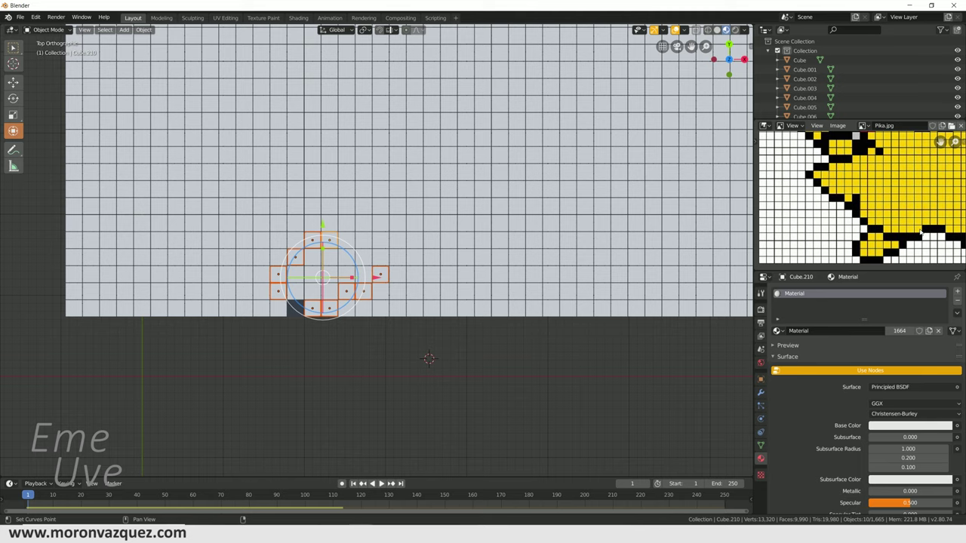
pyautogui.hotkey('shift', 'd')
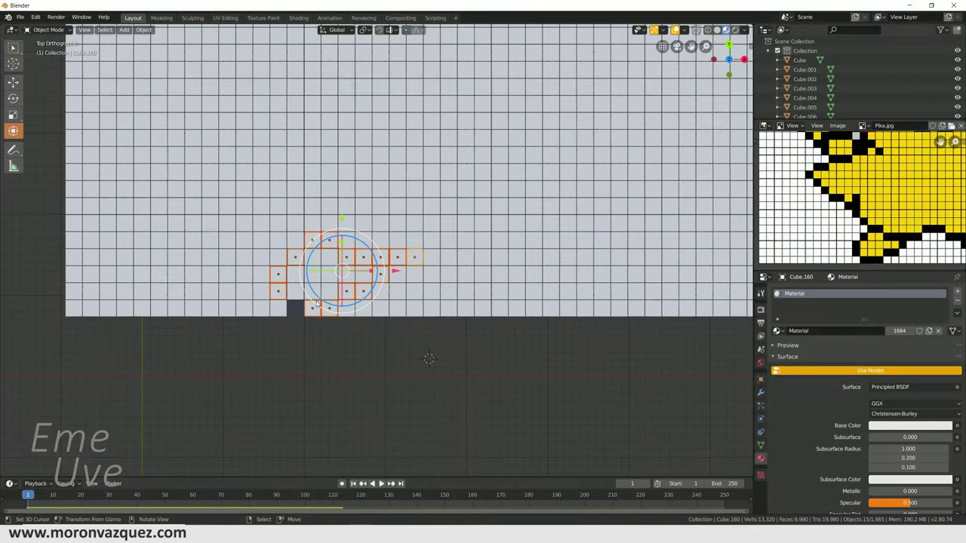
# Make the black Negro cube active, link its material to the selection, and deselect all
pyautogui.keyDown('shift'); pyautogui.click(296, 309); pyautogui.keyUp('shift')
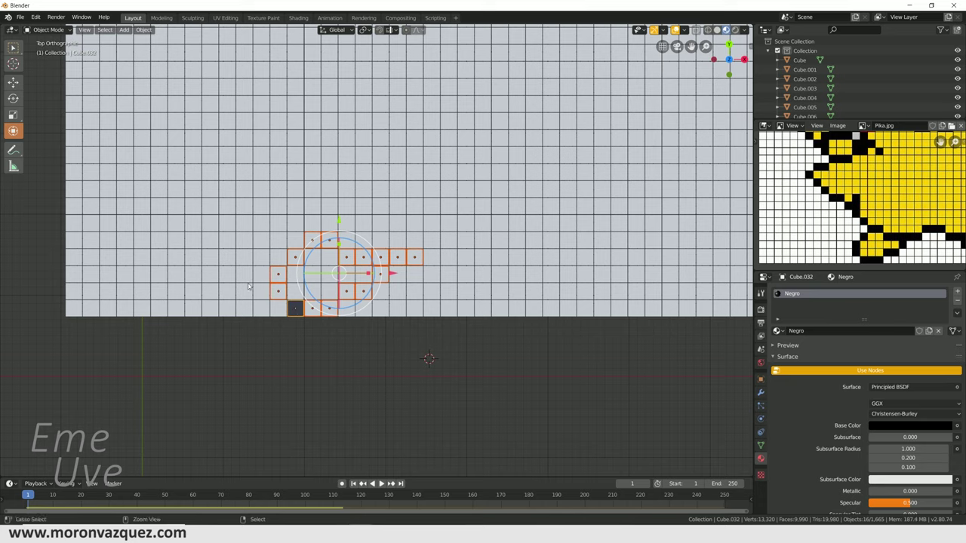
pyautogui.hotkey('ctrl', 'l')
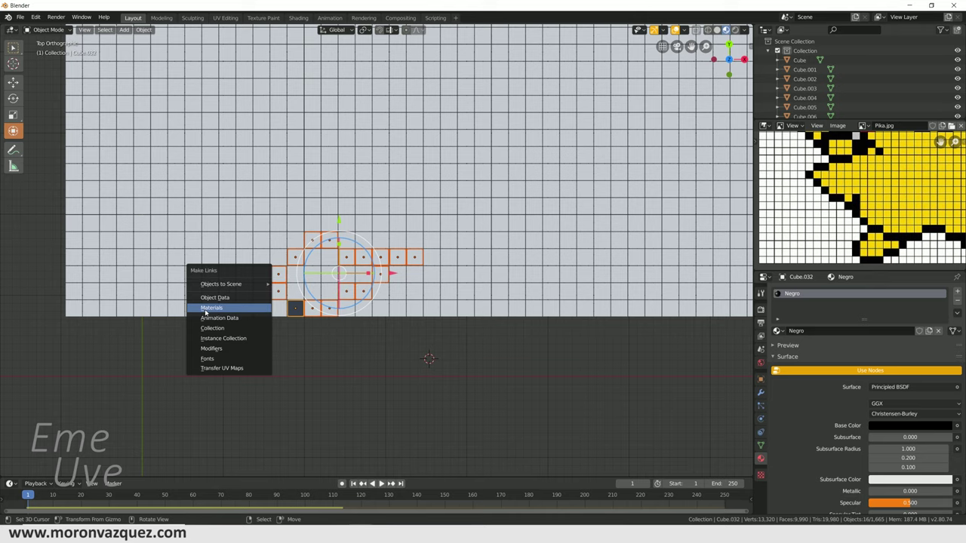
pyautogui.click(208, 309)
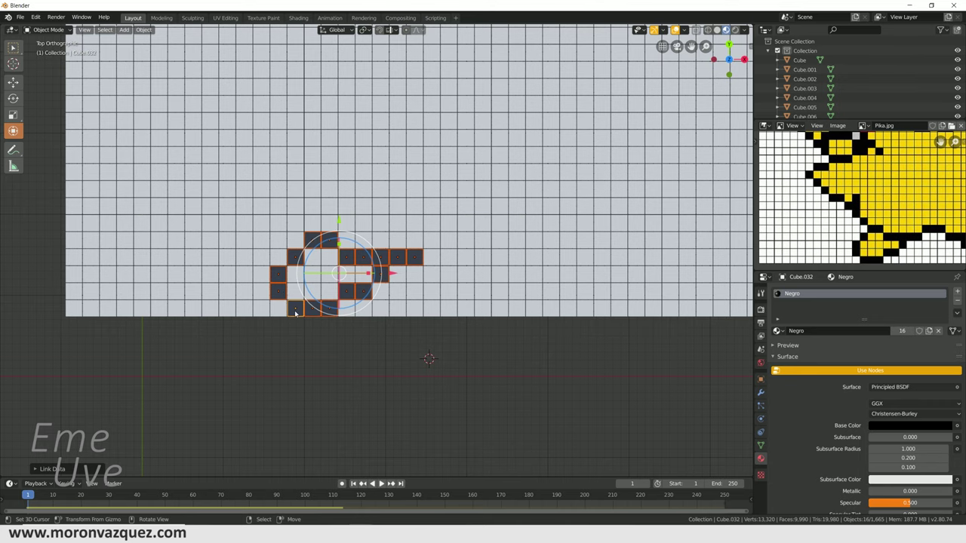
pyautogui.hotkey('alt', 'a')
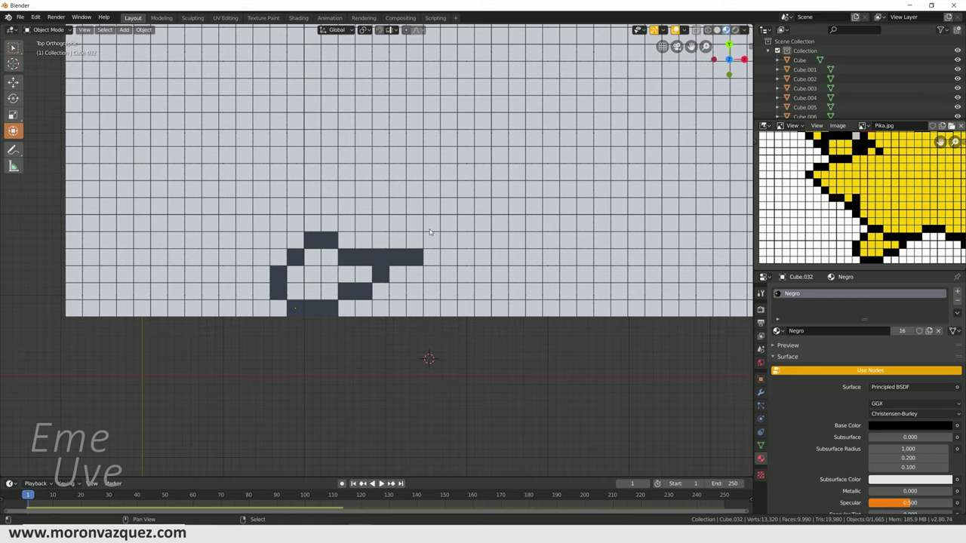
# Select the left-side outline cubes running up to the sprite's upper-left corner
pyautogui.keyDown('shift'); pyautogui.moveTo(404, 237); pyautogui.dragTo(389, 279, button='middle'); pyautogui.keyUp('shift')
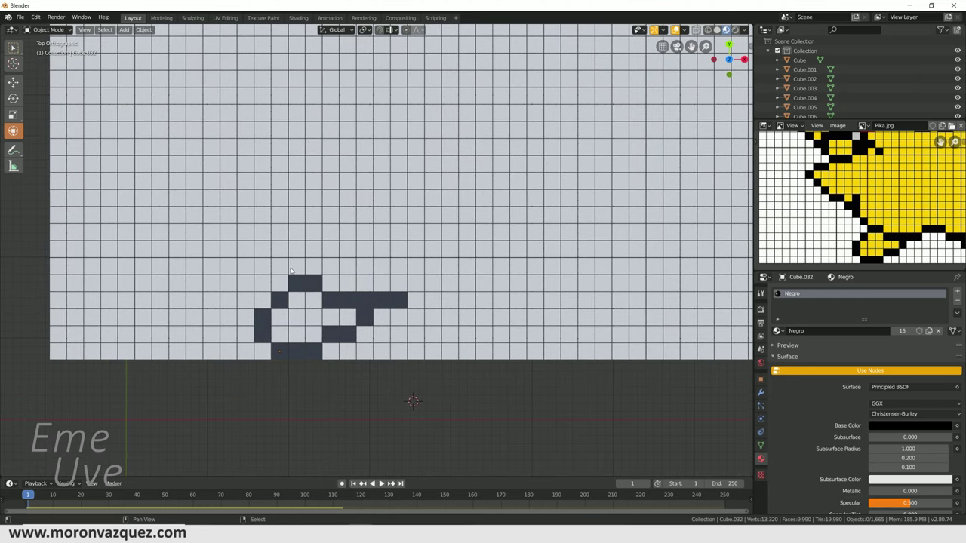
pyautogui.click(279, 266)
pyautogui.keyDown('shift'); pyautogui.click(260, 237); pyautogui.keyUp('shift')
pyautogui.keyDown('shift'); pyautogui.click(261, 250); pyautogui.keyUp('shift')
pyautogui.keyDown('shift'); pyautogui.click(262, 216); pyautogui.keyUp('shift')
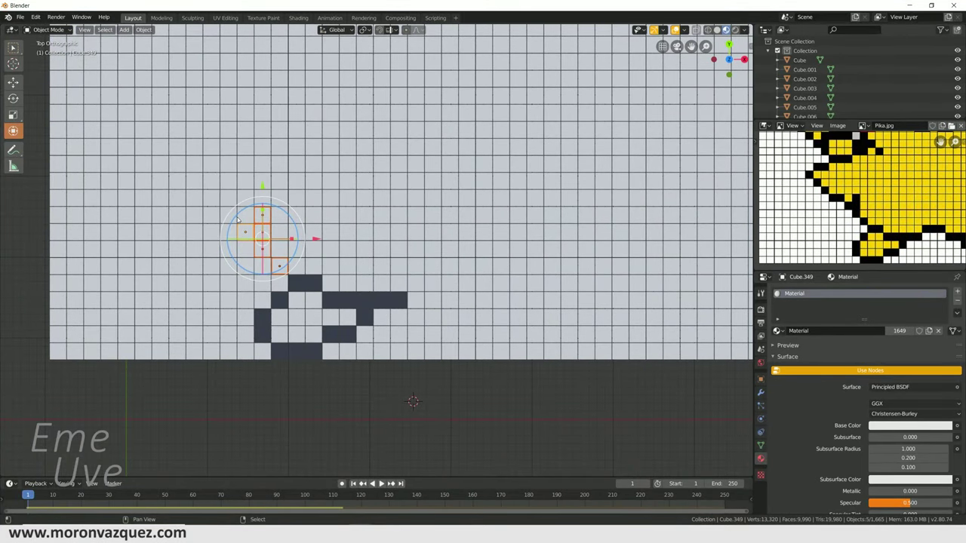
pyautogui.keyDown('shift'); pyautogui.click(228, 216); pyautogui.keyUp('shift')
pyautogui.keyDown('shift'); pyautogui.click(244, 232); pyautogui.keyUp('shift')
pyautogui.keyDown('shift'); pyautogui.click(212, 217); pyautogui.keyUp('shift')
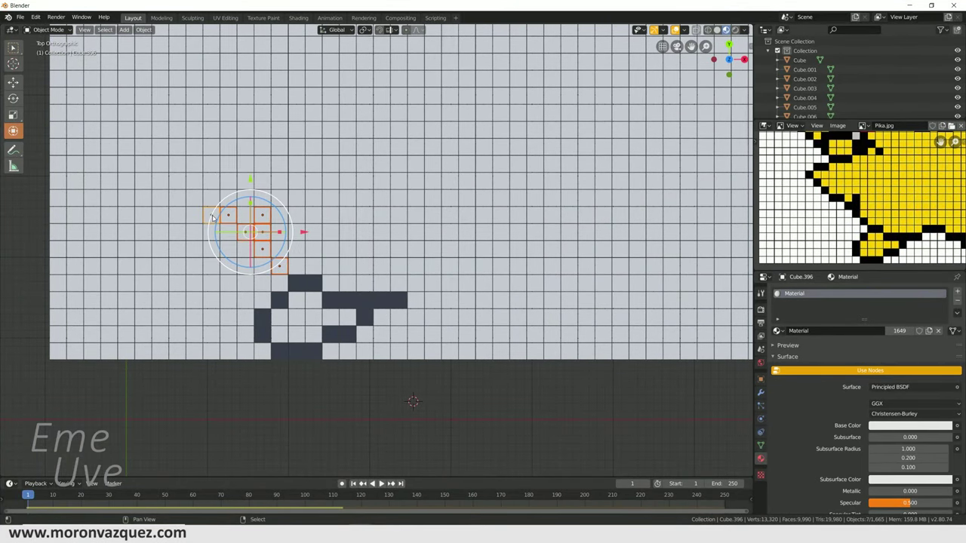
pyautogui.keyDown('shift'); pyautogui.click(195, 200); pyautogui.keyUp('shift')
pyautogui.keyDown('shift'); pyautogui.click(178, 182); pyautogui.keyUp('shift')
pyautogui.keyDown('shift'); pyautogui.click(161, 165); pyautogui.keyUp('shift')
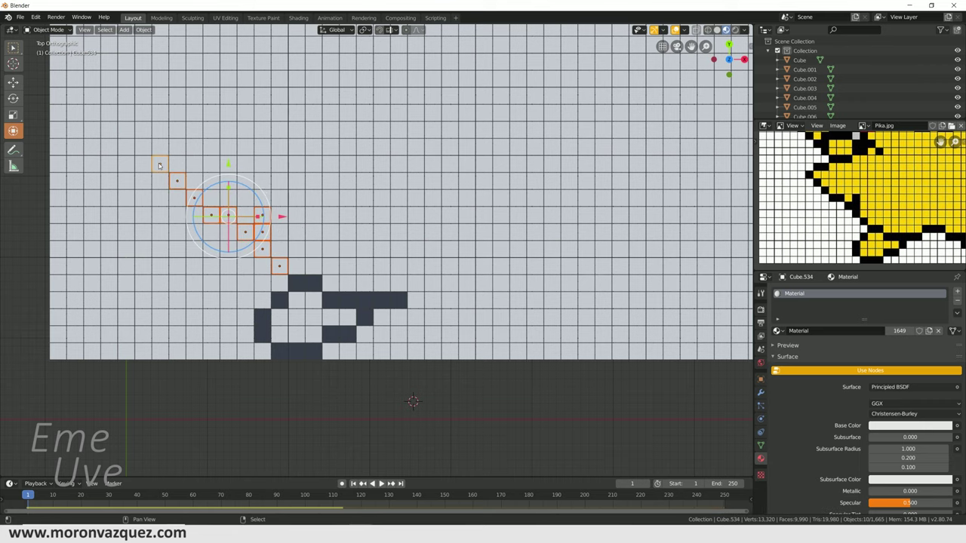
pyautogui.keyDown('shift'); pyautogui.click(177, 149); pyautogui.keyUp('shift')
# Add the top-row and topmost outline cubes to the selection
pyautogui.keyDown('shift'); pyautogui.click(194, 147); pyautogui.keyUp('shift')
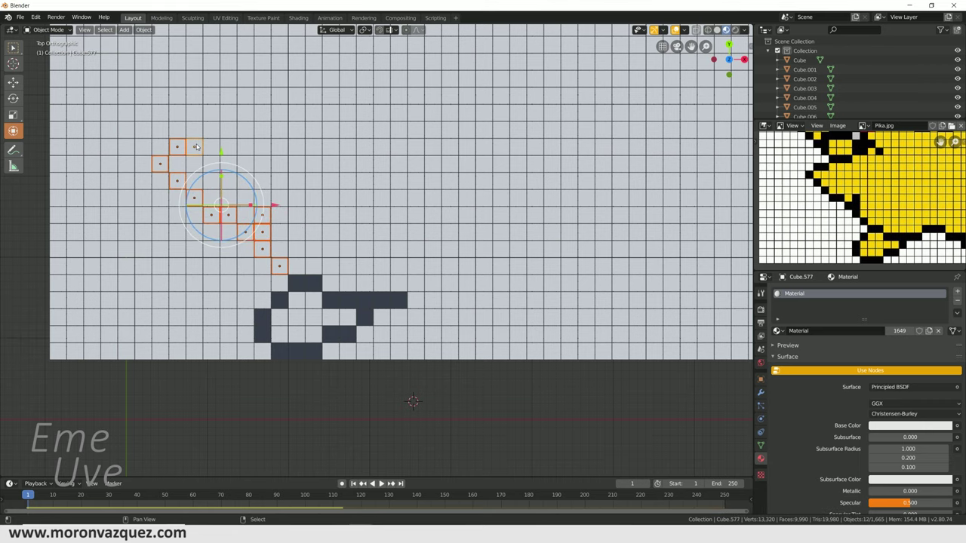
pyautogui.keyDown('shift'); pyautogui.click(212, 129); pyautogui.keyUp('shift')
pyautogui.keyDown('shift'); pyautogui.click(228, 130); pyautogui.keyUp('shift')
pyautogui.keyDown('shift'); pyautogui.click(244, 131); pyautogui.keyUp('shift')
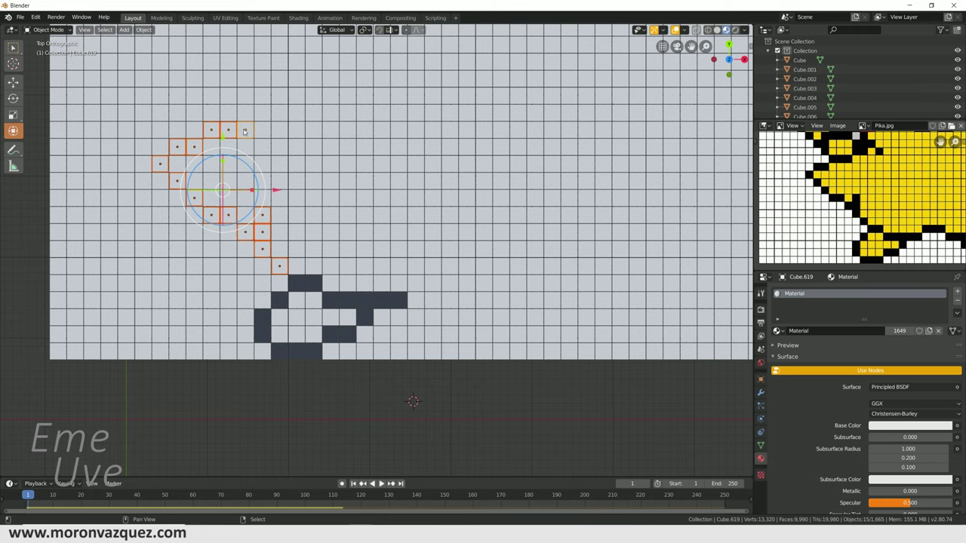
pyautogui.keyDown('shift'); pyautogui.click(264, 115); pyautogui.keyUp('shift')
pyautogui.keyDown('shift'); pyautogui.click(282, 116); pyautogui.keyUp('shift')
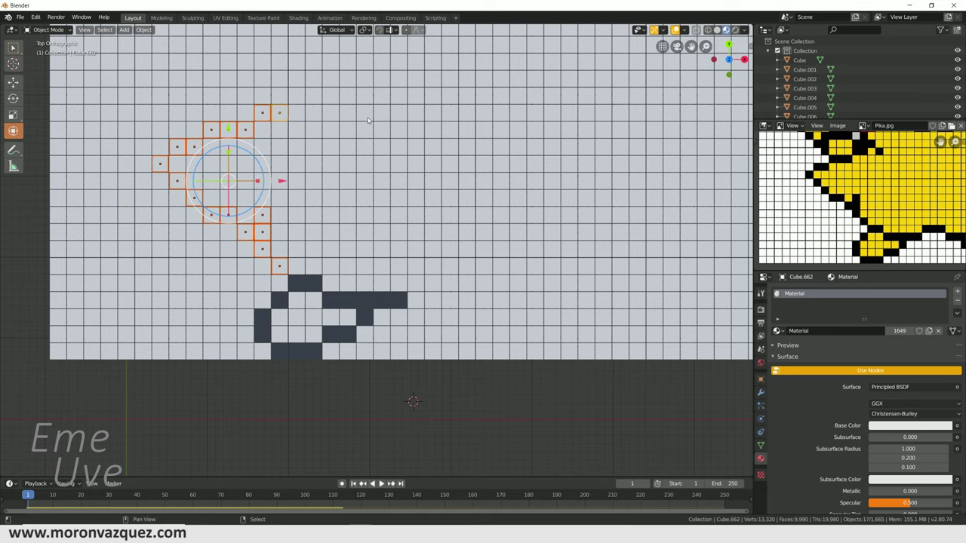
pyautogui.keyDown('shift'); pyautogui.click(278, 98); pyautogui.keyUp('shift')
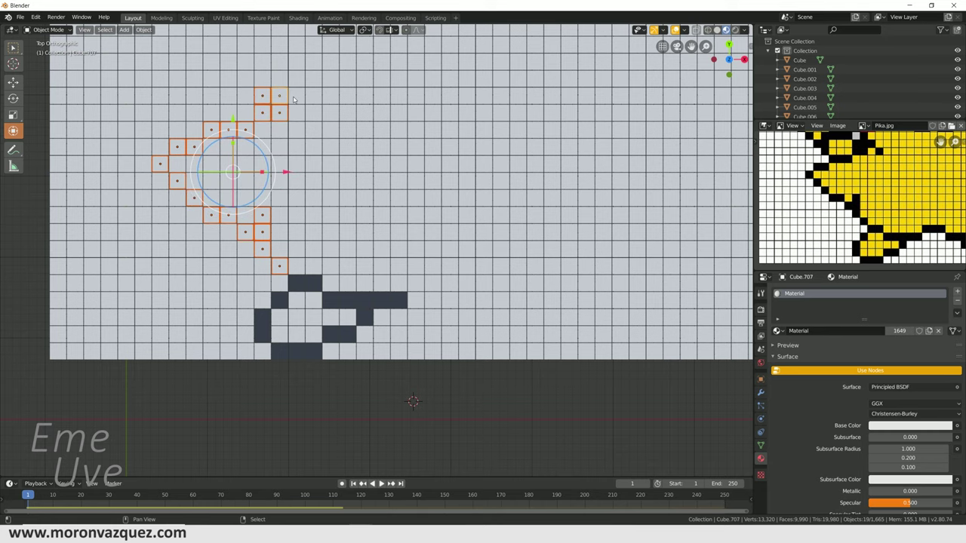
pyautogui.keyDown('shift'); pyautogui.click(295, 99); pyautogui.keyUp('shift')
pyautogui.keyDown('shift'); pyautogui.click(313, 113); pyautogui.keyUp('shift')
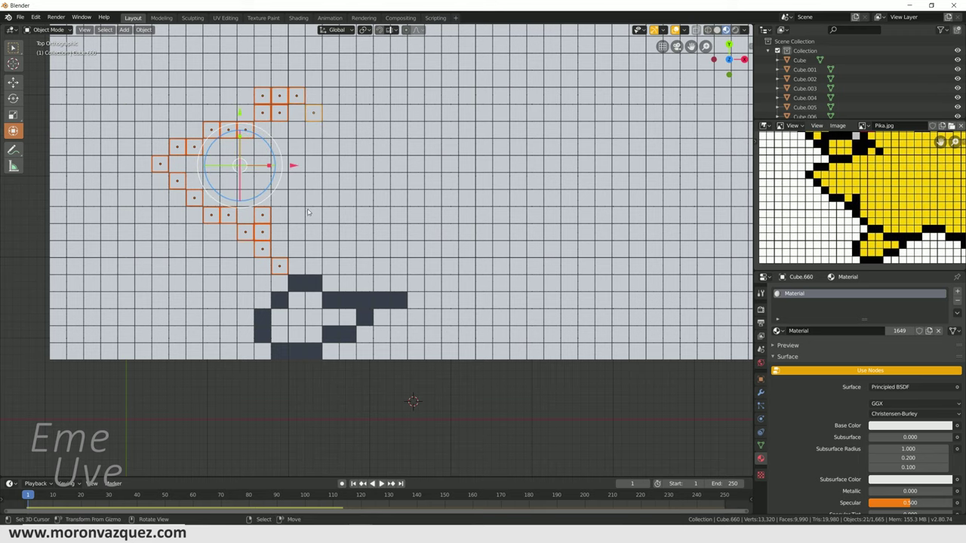
# Make a black Negro cube active and link the Negro material to all selected cubes
pyautogui.keyDown('shift'); pyautogui.click(299, 282); pyautogui.keyUp('shift')
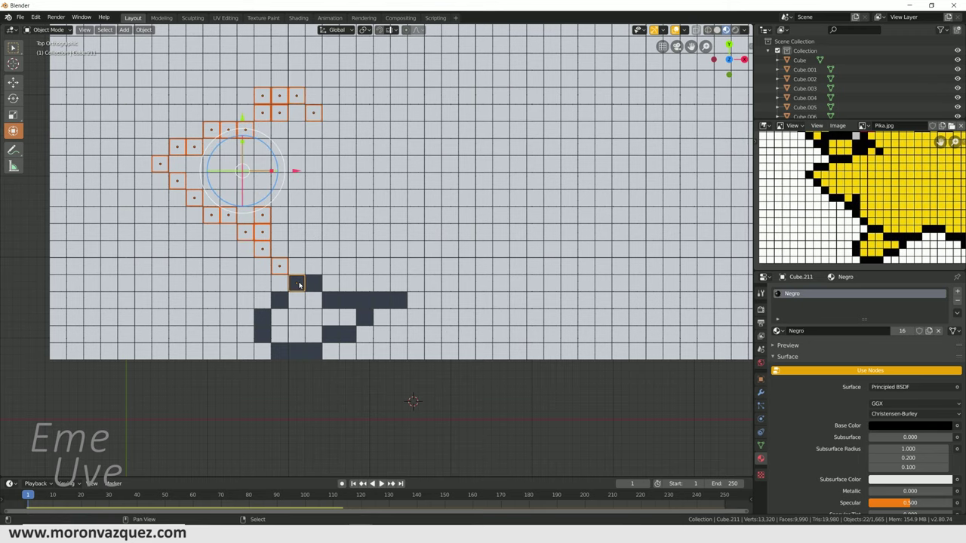
pyautogui.hotkey('ctrl', 'l')
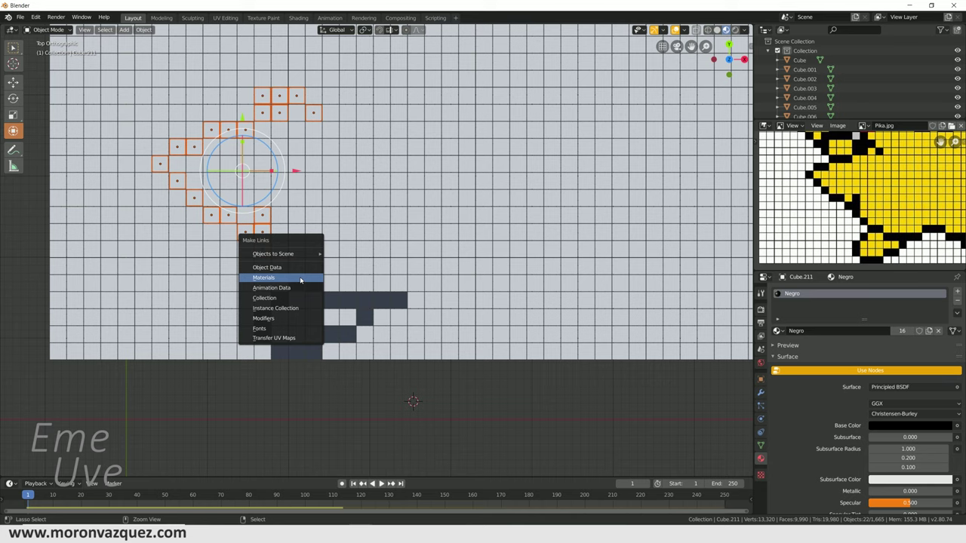
pyautogui.click(299, 282)
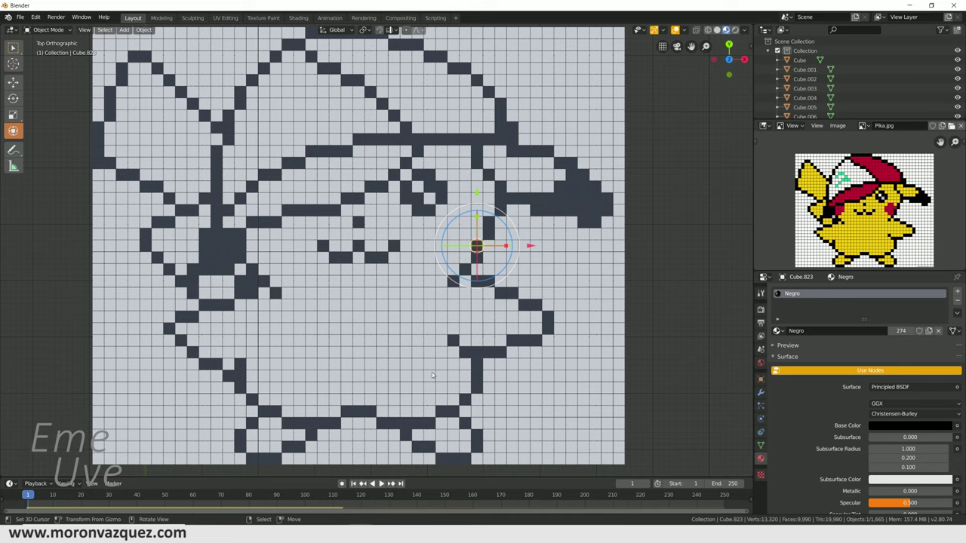
pyautogui.scroll(2, 392, 392)
# Give one white body cube its own new material named Amarillo
pyautogui.scroll(-1, 366, 411)
pyautogui.scroll(2, 378, 407)
pyautogui.scroll(3, 355, 362)
pyautogui.scroll(1, 302, 317)
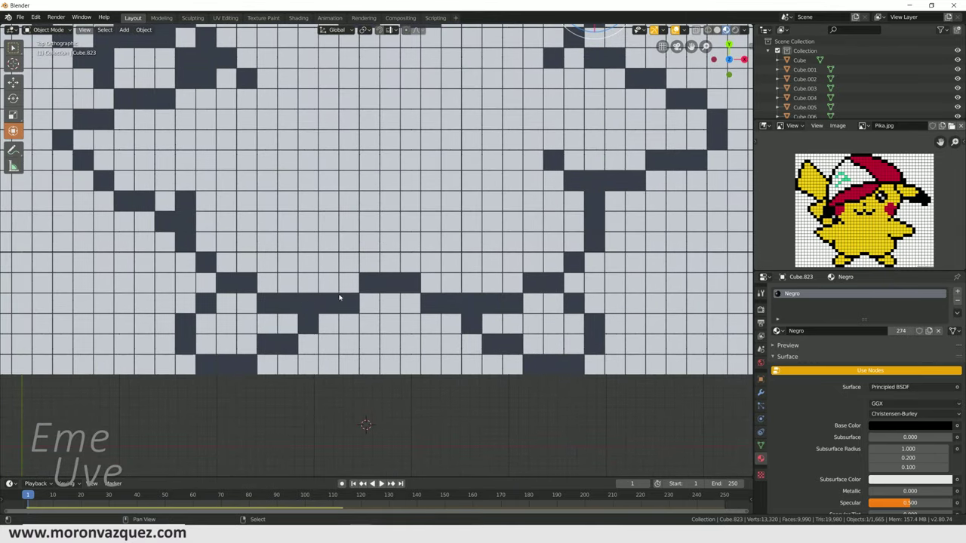
pyautogui.click(209, 347)
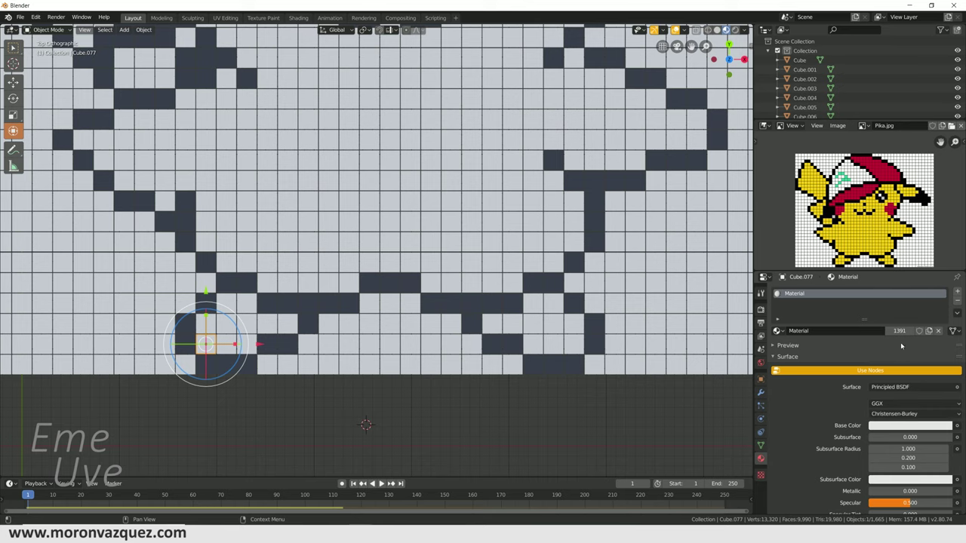
pyautogui.click(929, 332)
pyautogui.doubleClick(802, 294)
pyautogui.write('Ama')
pyautogui.press('Return')
# Set the Amarillo material's base colour to yellow
pyautogui.click(915, 428)
pyautogui.click(920, 425)
pyautogui.click(911, 431)
pyautogui.moveTo(902, 325); pyautogui.dragTo(877, 341)
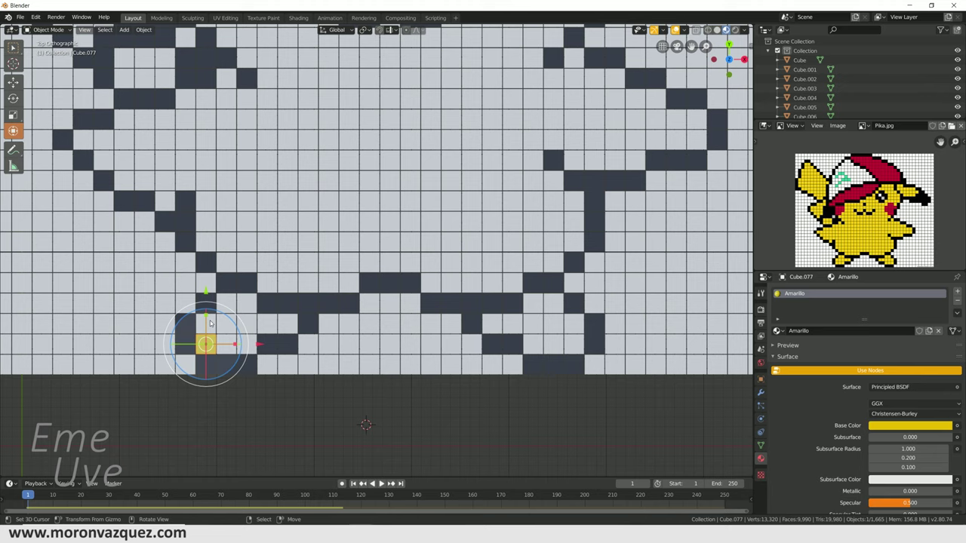
pyautogui.click(211, 323)
# Frame Pikachu's lower body and select the row of white cubes by the foot plus two above
pyautogui.scroll(-2, 391, 210)
pyautogui.scroll(-2, 407, 203)
pyautogui.scroll(-1, 430, 198)
pyautogui.scroll(-1, 417, 283)
pyautogui.keyDown('shift'); pyautogui.moveTo(416, 286); pyautogui.dragTo(438, 198, button='middle'); pyautogui.keyUp('shift')
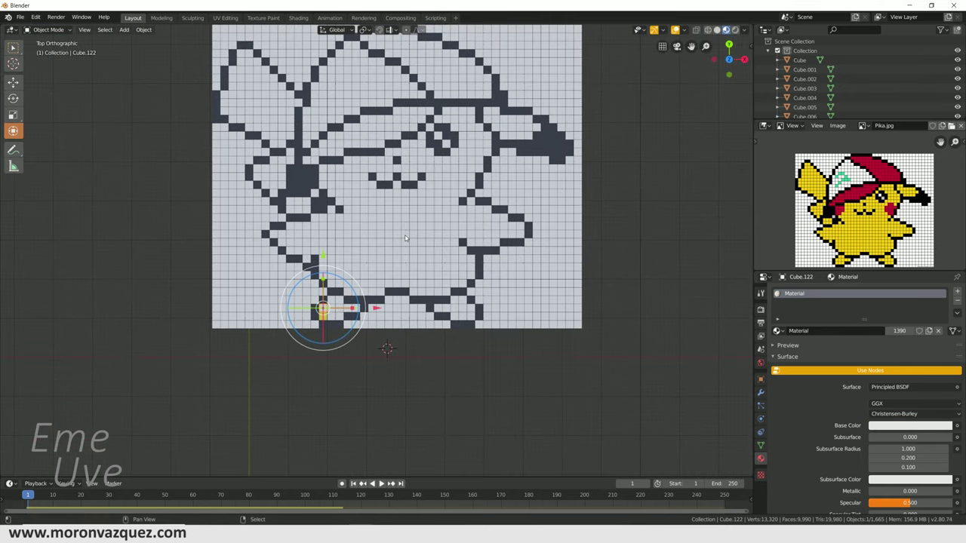
pyautogui.scroll(3, 363, 282)
pyautogui.keyDown('shift'); pyautogui.moveTo(363, 282); pyautogui.dragTo(363, 229, button='middle'); pyautogui.keyUp('shift')
pyautogui.scroll(2, 324, 302)
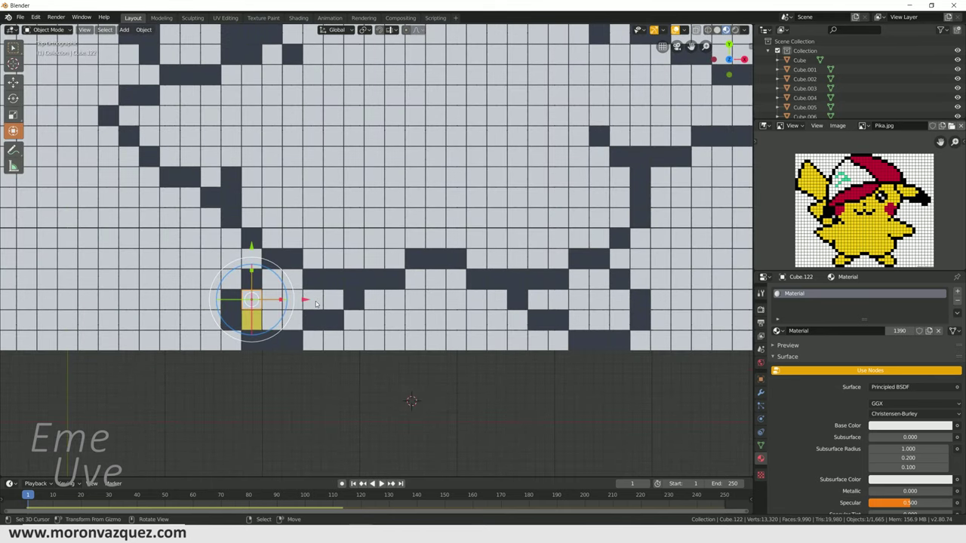
pyautogui.keyDown('shift'); pyautogui.moveTo(314, 304); pyautogui.dragTo(315, 277, button='middle'); pyautogui.keyUp('shift')
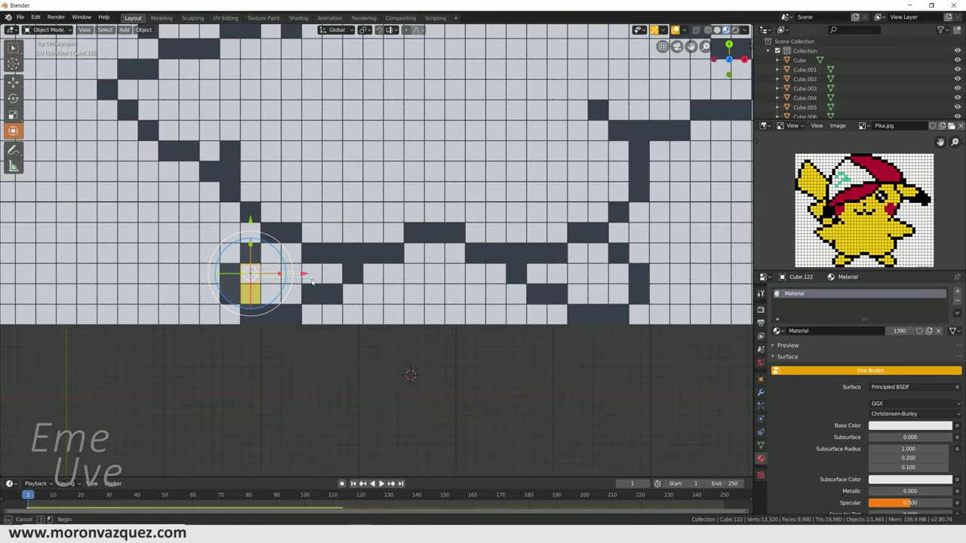
pyautogui.hotkey('ctrl', 'z')
pyautogui.press('b')
pyautogui.moveTo(302, 243)
pyautogui.mouseDown()
pyautogui.moveTo(275, 290)
pyautogui.moveTo(302, 306)
pyautogui.mouseUp()
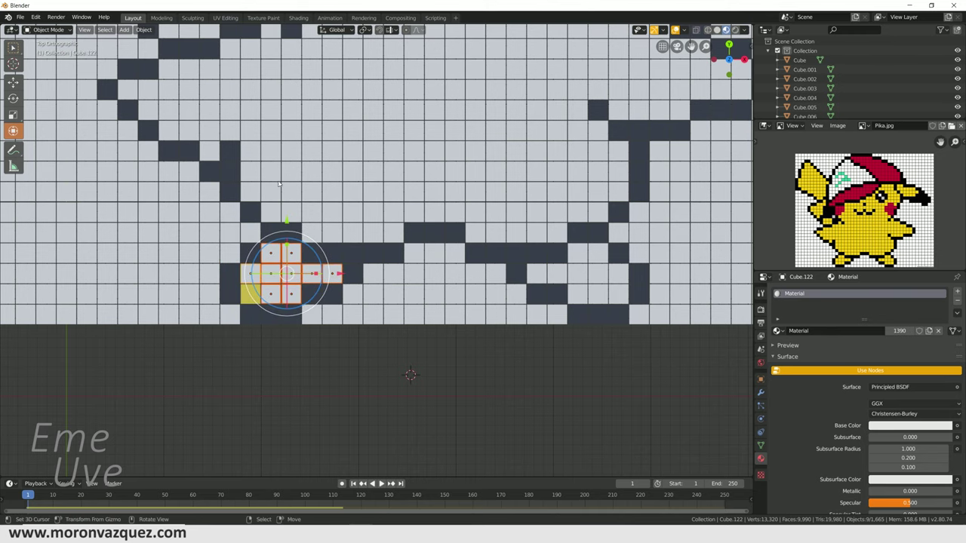
# Box-select the large body block, the rows below it, the right foot and right-side cubes
pyautogui.press('b')
pyautogui.moveTo(252, 47); pyautogui.dragTo(577, 197)
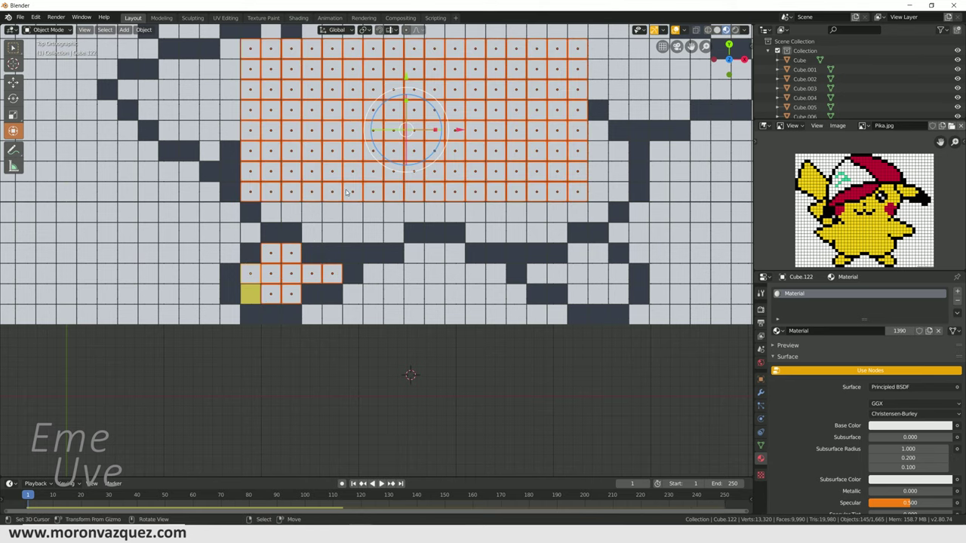
pyautogui.press('b')
pyautogui.moveTo(270, 192); pyautogui.dragTo(603, 218)
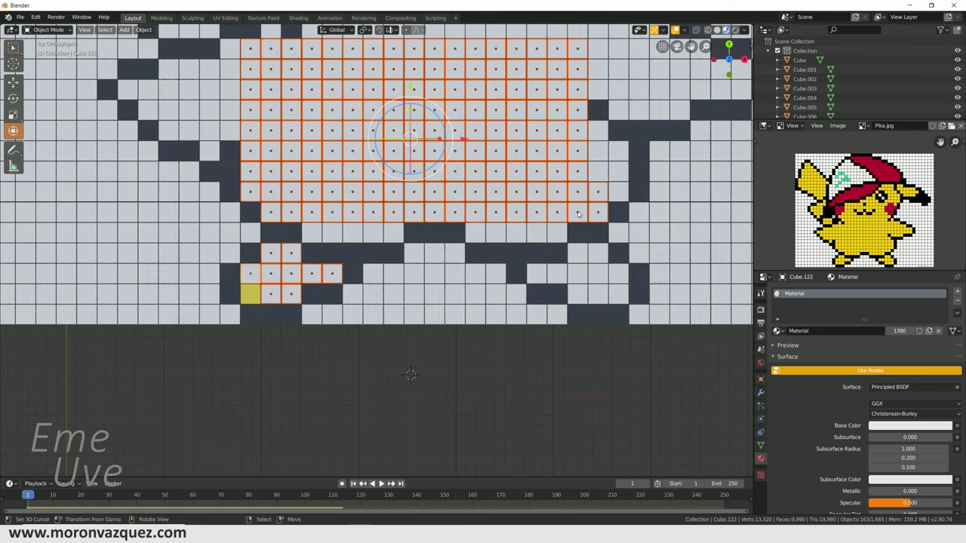
pyautogui.press('b')
pyautogui.moveTo(306, 211); pyautogui.dragTo(399, 240)
pyautogui.press('b')
pyautogui.moveTo(474, 211); pyautogui.dragTo(623, 275)
pyautogui.press('b')
pyautogui.press('b')
pyautogui.moveTo(578, 247); pyautogui.dragTo(617, 298)
pyautogui.press('b')
pyautogui.press('b')
pyautogui.moveTo(596, 142); pyautogui.dragTo(616, 181)
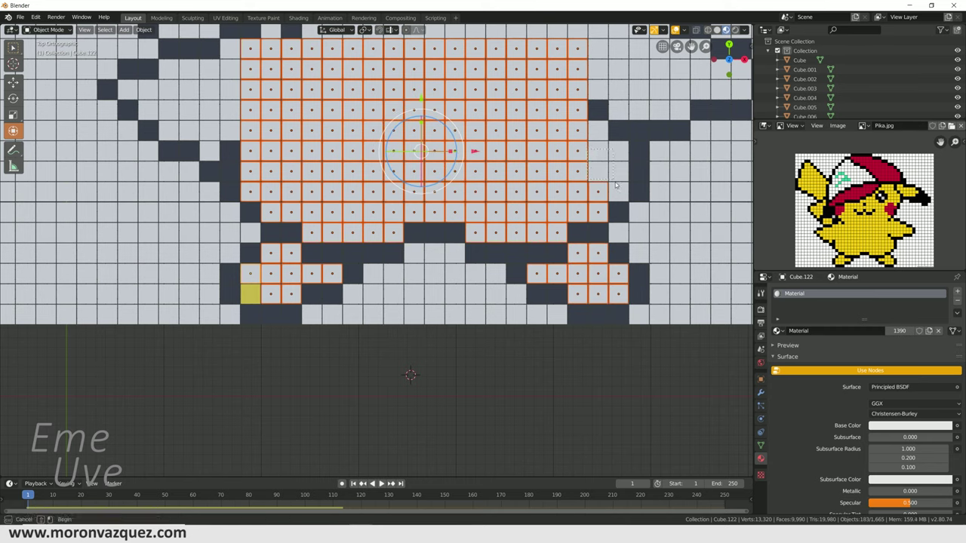
pyautogui.keyDown('shift'); pyautogui.click(596, 132); pyautogui.keyUp('shift')
# Add the upper-left body cubes, the left-edge cube and the top body cubes
pyautogui.press('b')
pyautogui.moveTo(267, 67); pyautogui.dragTo(154, 136)
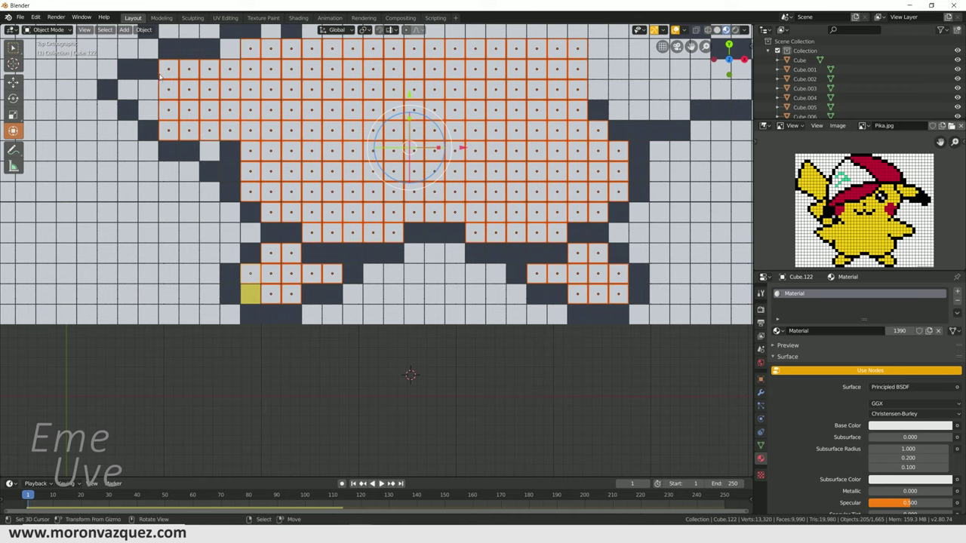
pyautogui.keyDown('shift'); pyautogui.click(127, 89); pyautogui.keyUp('shift')
pyautogui.press('b')
pyautogui.moveTo(214, 151); pyautogui.dragTo(205, 143)
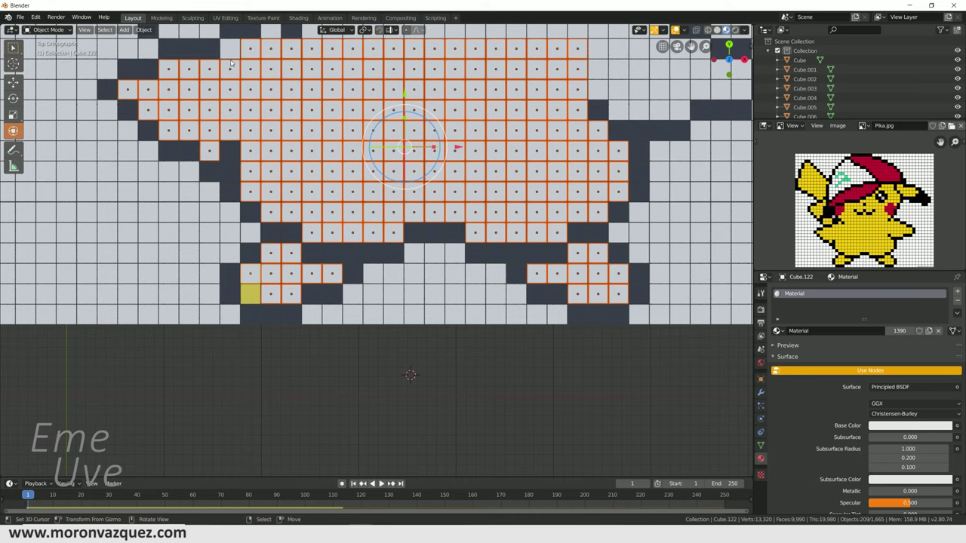
pyautogui.keyDown('shift'); pyautogui.click(230, 53); pyautogui.keyUp('shift')
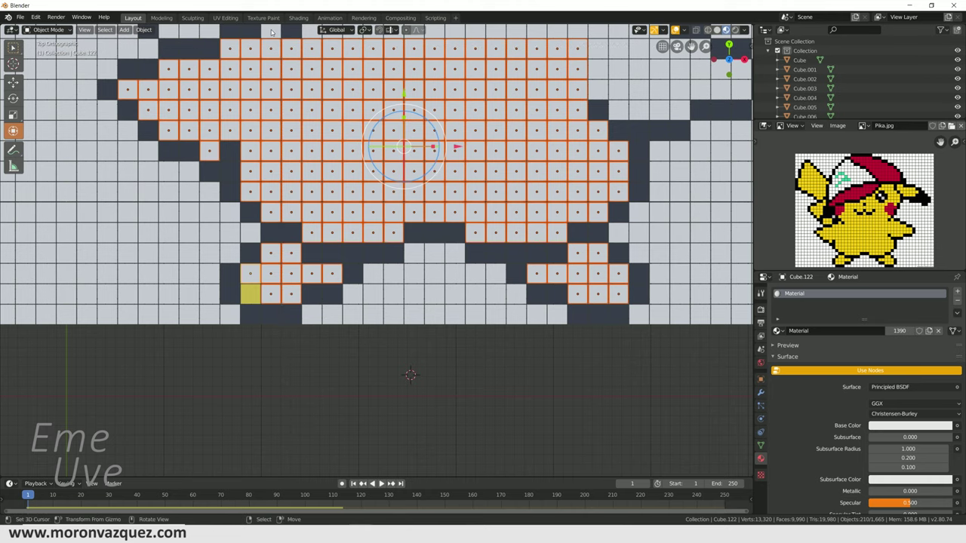
pyautogui.keyDown('shift'); pyautogui.moveTo(272, 31); pyautogui.dragTo(255, 101, button='middle'); pyautogui.keyUp('shift')
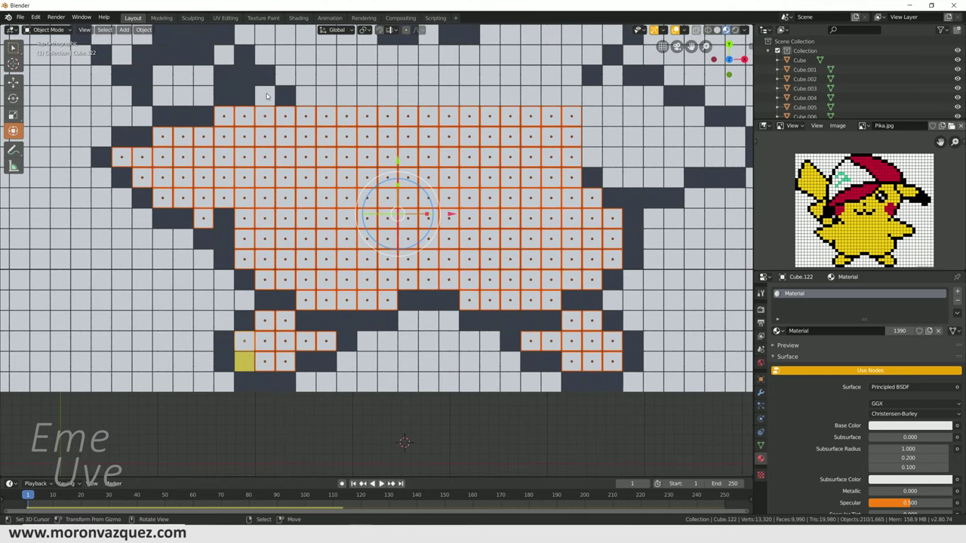
pyautogui.keyDown('shift'); pyautogui.click(265, 95); pyautogui.keyUp('shift')
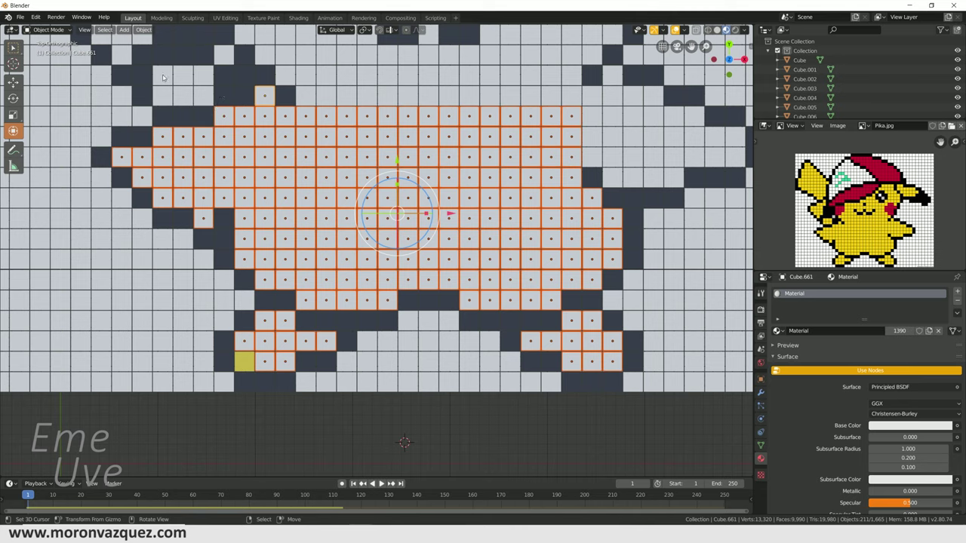
# Box-select the remaining white head and ear cubes into the selection
pyautogui.press('b')
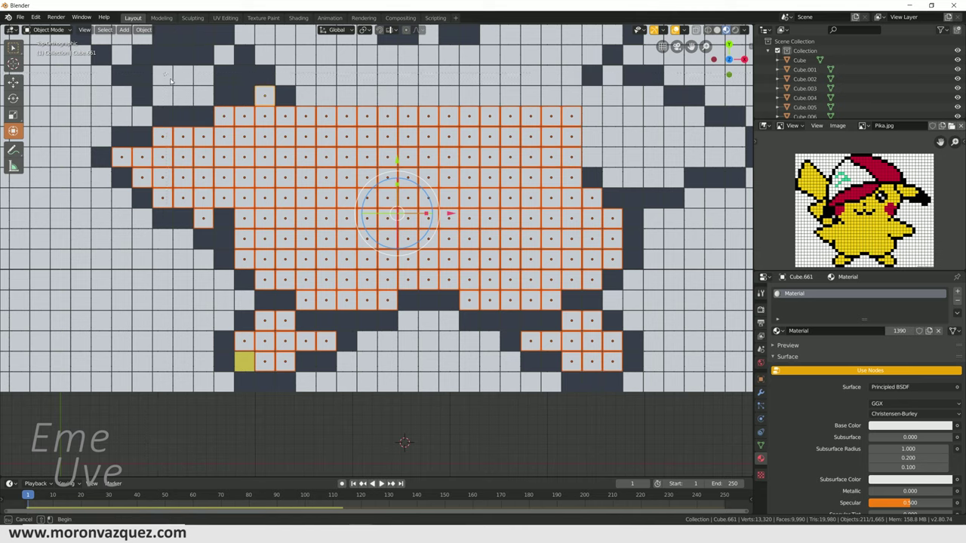
pyautogui.moveTo(200, 95); pyautogui.dragTo(203, 96)
pyautogui.press('b')
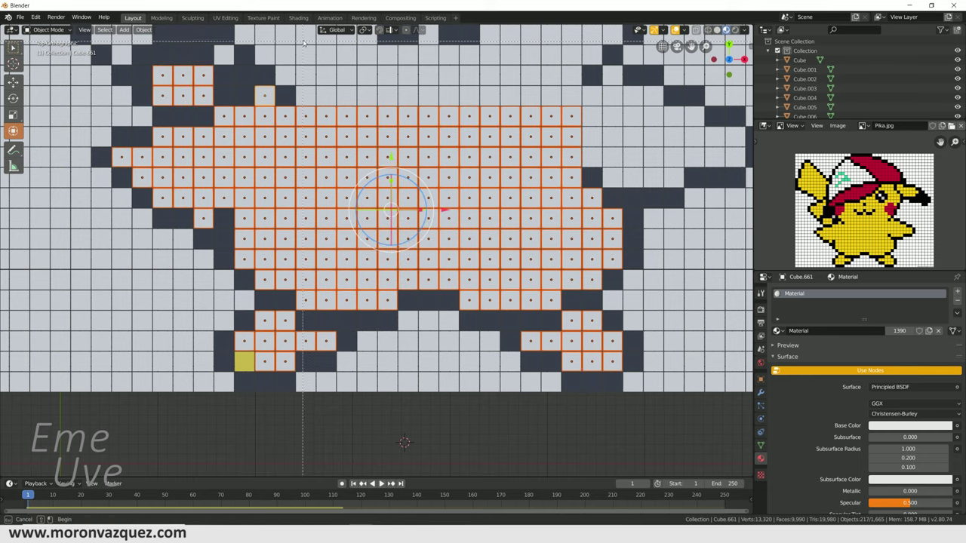
pyautogui.moveTo(302, 31); pyautogui.dragTo(375, 105)
pyautogui.press('b')
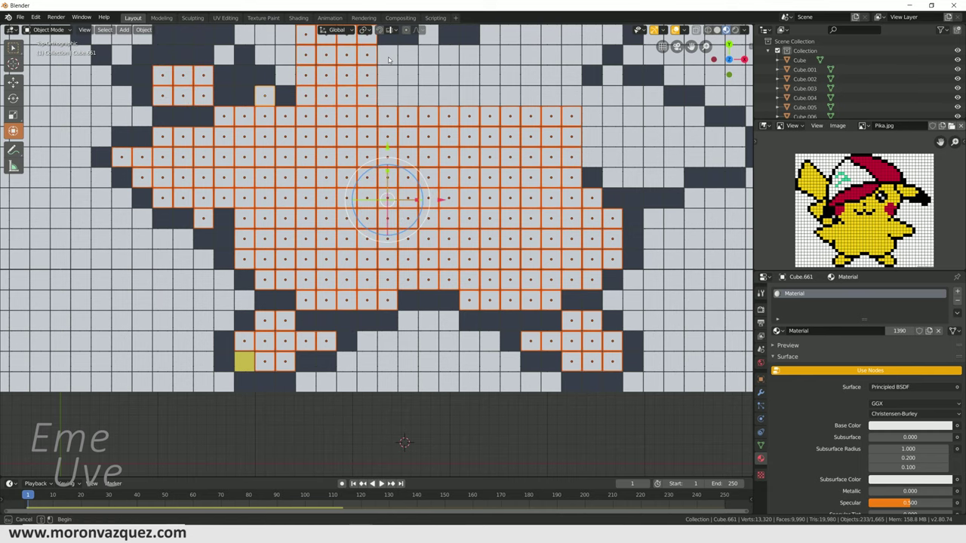
pyautogui.moveTo(545, 111); pyautogui.dragTo(545, 111)
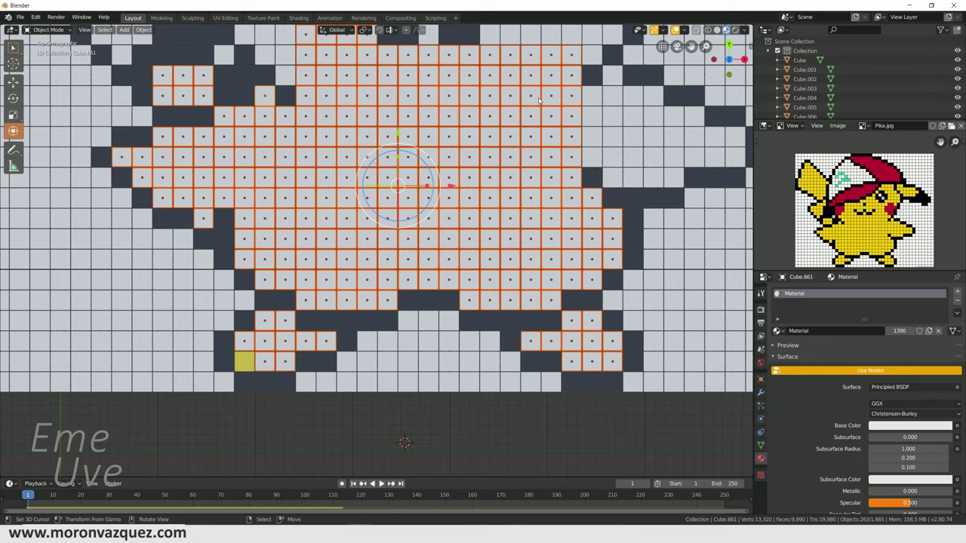
pyautogui.keyDown('shift'); pyautogui.moveTo(540, 120); pyautogui.dragTo(493, 294, button='middle'); pyautogui.keyUp('shift')
pyautogui.moveTo(332, 151)
pyautogui.keyDown('shift'); pyautogui.mouseDown()
pyautogui.moveTo(242, 216)
pyautogui.moveTo(422, 113)
pyautogui.mouseUp(); pyautogui.keyUp('shift')
pyautogui.keyDown('shift'); pyautogui.moveTo(423, 113); pyautogui.dragTo(528, 226, button='middle'); pyautogui.keyUp('shift')
pyautogui.keyDown('shift'); pyautogui.moveTo(301, 151); pyautogui.dragTo(392, 249, button='middle'); pyautogui.keyUp('shift')
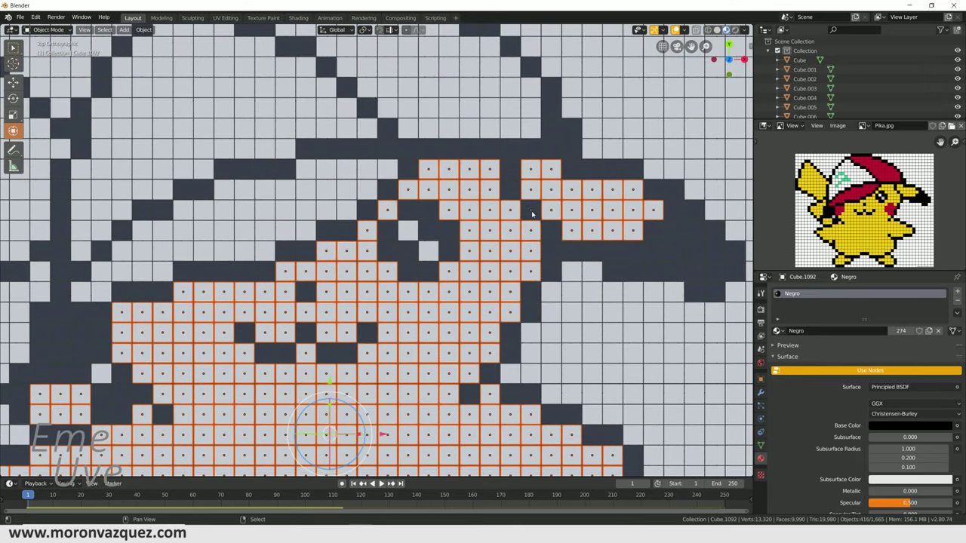
pyautogui.keyDown('shift'); pyautogui.moveTo(151, 114); pyautogui.dragTo(227, 191, button='middle'); pyautogui.keyUp('shift')
pyautogui.keyDown('shift'); pyautogui.moveTo(227, 191); pyautogui.dragTo(385, 306); pyautogui.keyUp('shift')
pyautogui.scroll(-5, 385, 306)
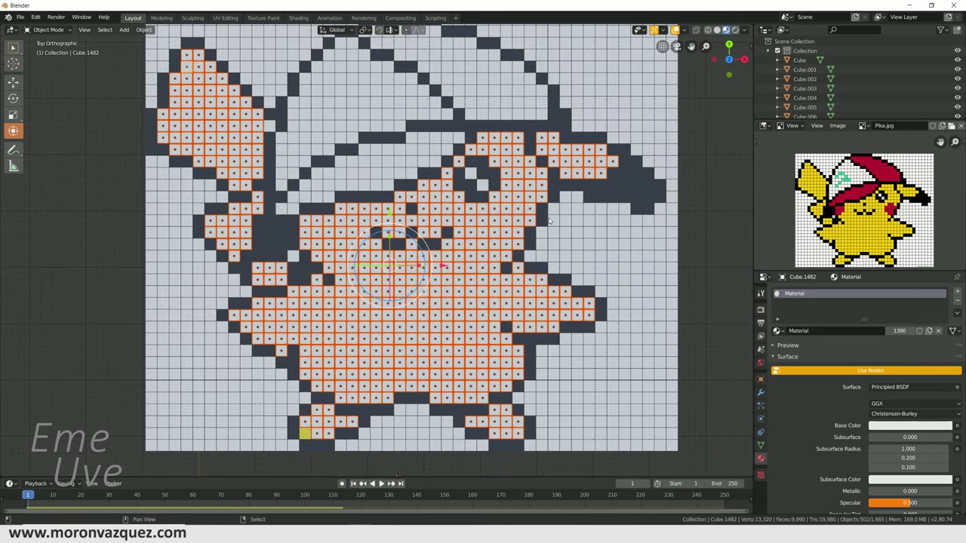
pyautogui.scroll(4, 546, 225)
pyautogui.keyDown('shift'); pyautogui.moveTo(546, 225); pyautogui.dragTo(543, 230, button='middle'); pyautogui.keyUp('shift')
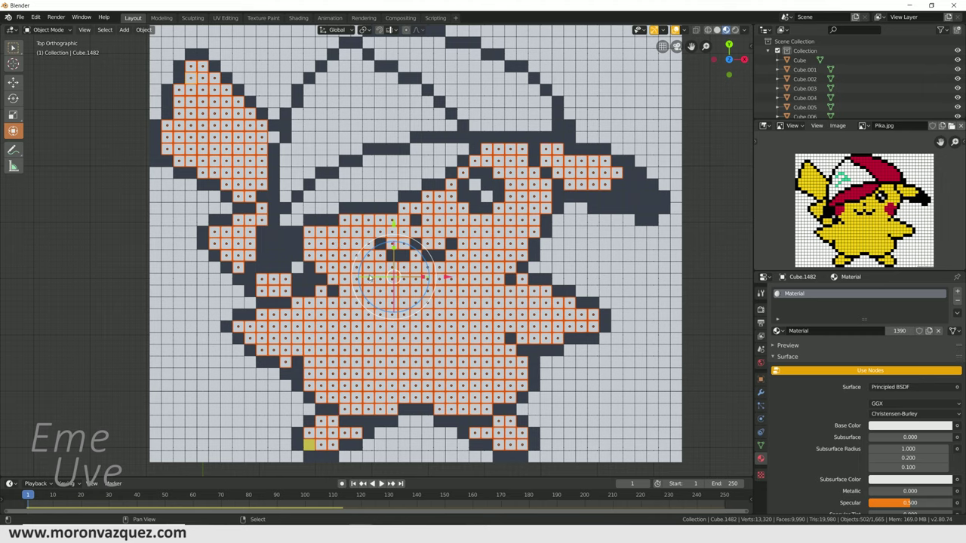
# Link the yellow Amarillo material from the yellow cube to all selected white body cubes
pyautogui.keyDown('shift'); pyautogui.moveTo(379, 377); pyautogui.dragTo(394, 302, button='middle'); pyautogui.keyUp('shift')
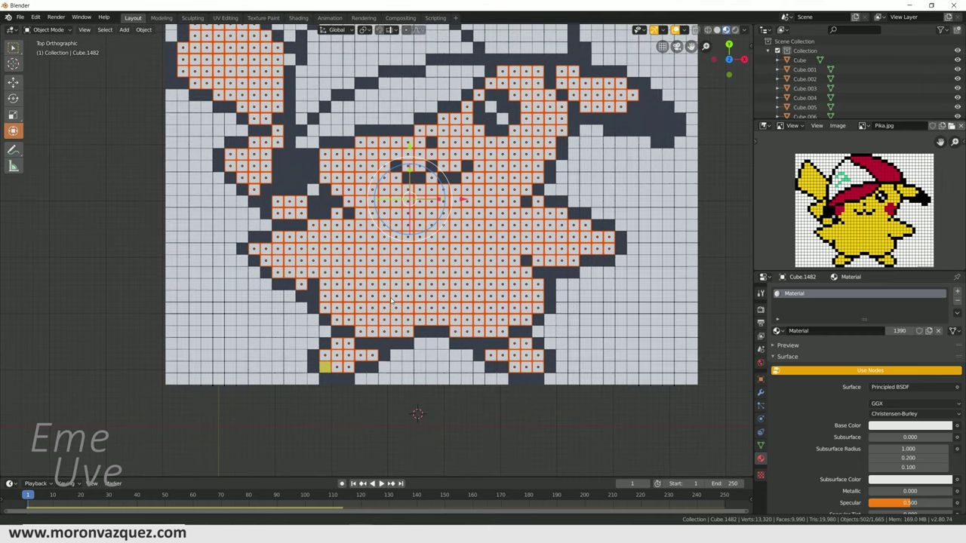
pyautogui.keyDown('ctrl'); pyautogui.click(326, 369); pyautogui.keyUp('ctrl')
pyautogui.click(325, 355)
pyautogui.hotkey('shift', 'l')
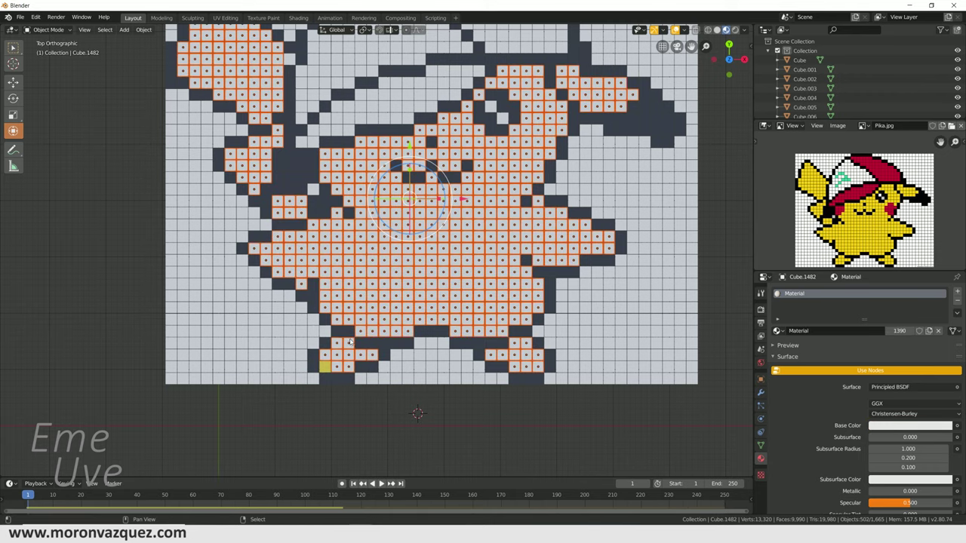
pyautogui.keyDown('shift'); pyautogui.click(325, 368); pyautogui.keyUp('shift')
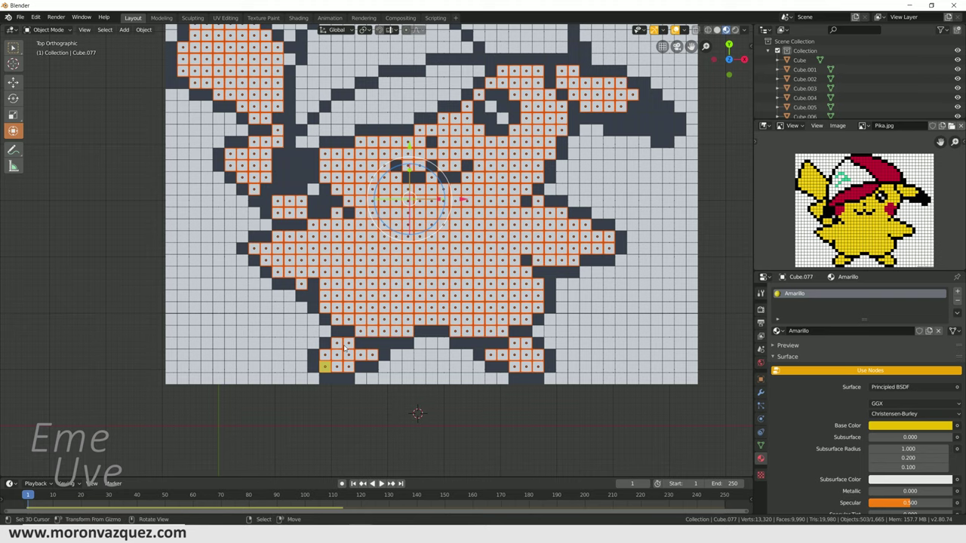
pyautogui.hotkey('ctrl', 'l')
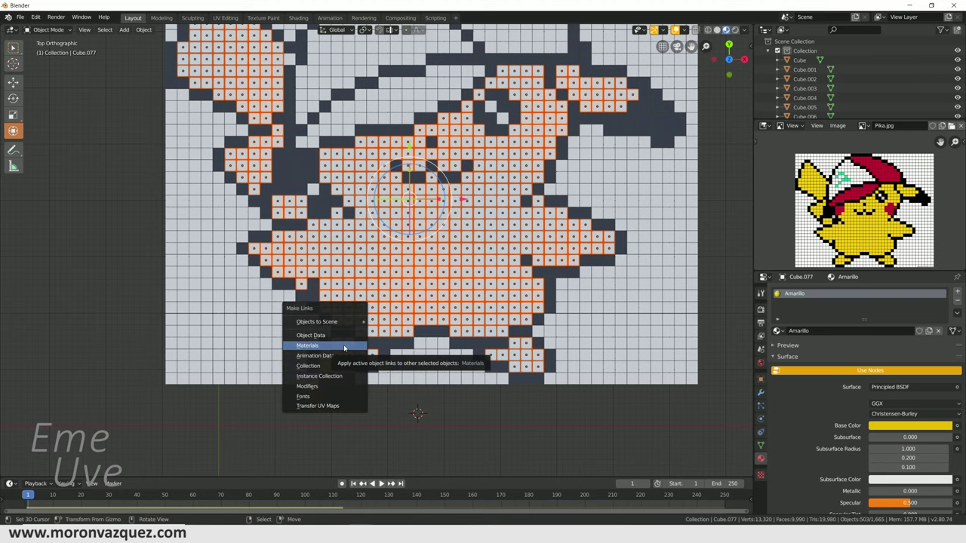
pyautogui.click(344, 346)
# Give the cube at the hat's left tip a single-user material copy, Material.001
pyautogui.keyDown('shift'); pyautogui.moveTo(592, 186); pyautogui.dragTo(581, 227, button='middle'); pyautogui.keyUp('shift')
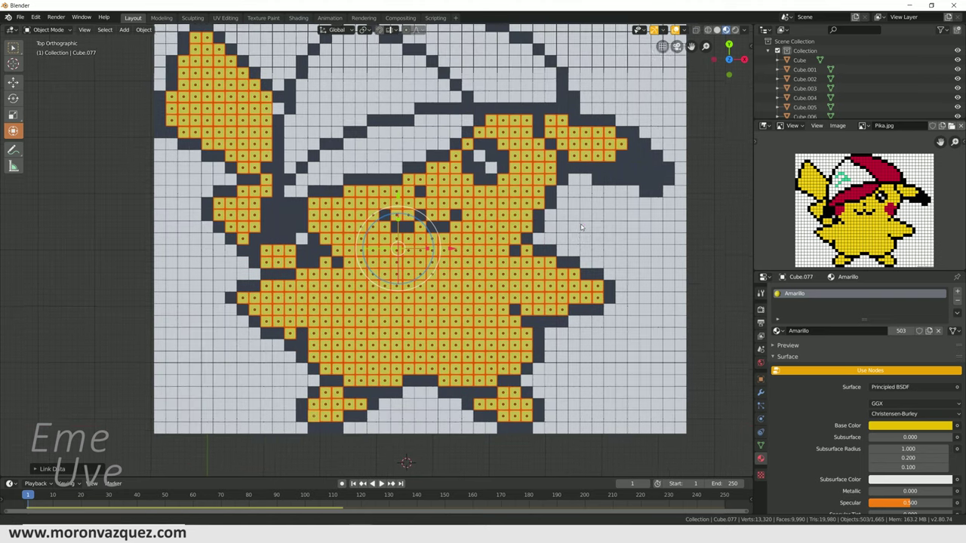
pyautogui.click(582, 223)
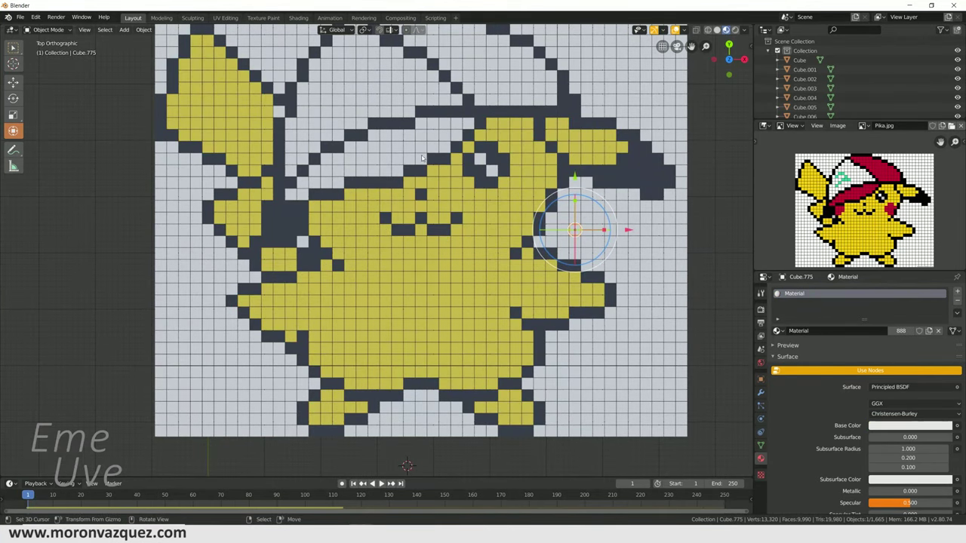
pyautogui.scroll(1, 295, 187)
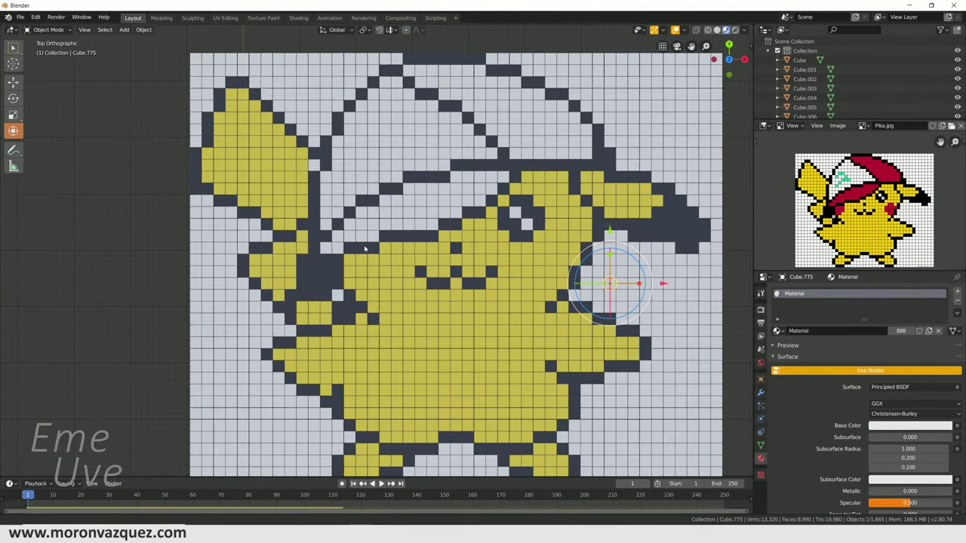
pyautogui.scroll(2, 296, 186)
pyautogui.click(269, 246)
pyautogui.click(290, 248)
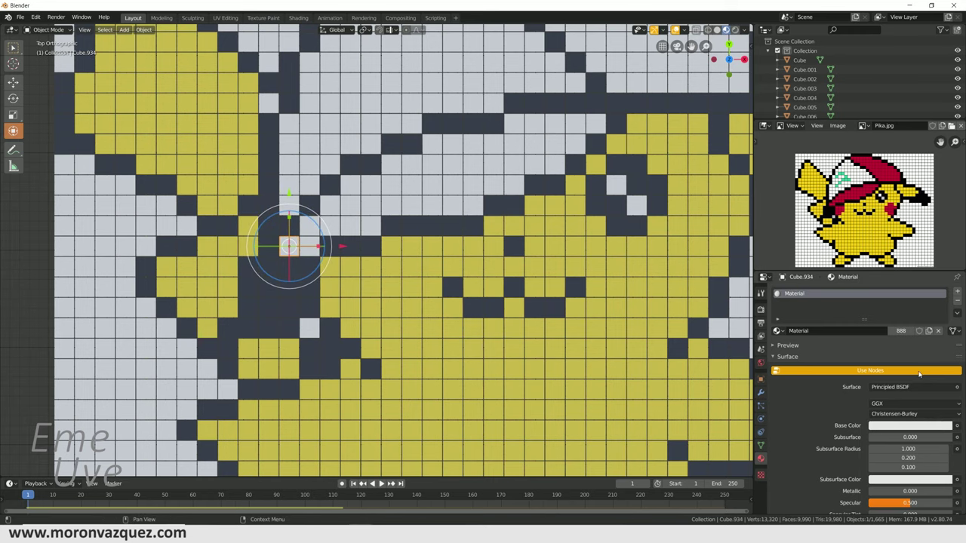
pyautogui.click(928, 331)
pyautogui.doubleClick(800, 293)
# Rename the new material to Rojo and set its base colour to red
pyautogui.write('Rojo')
pyautogui.press('Return')
pyautogui.click(896, 425)
pyautogui.click(913, 310)
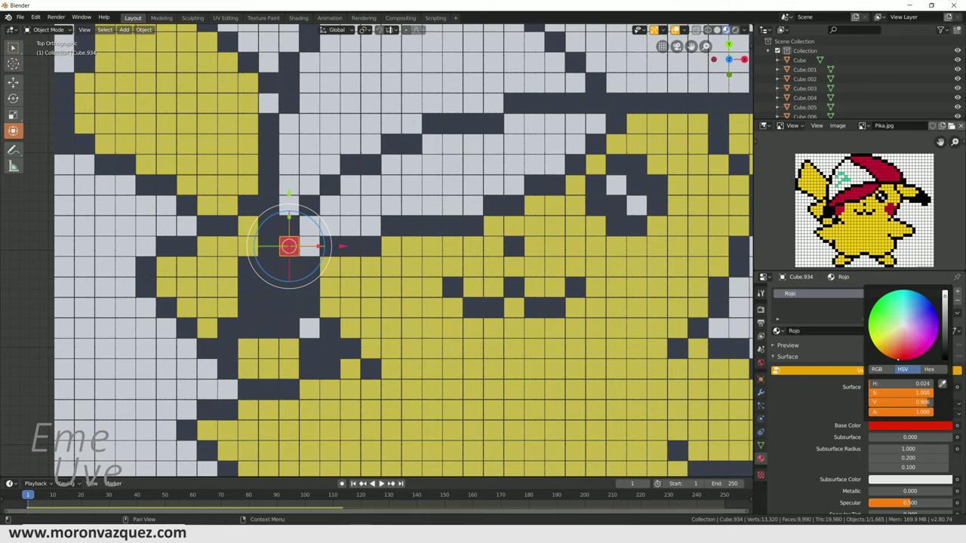
# Select the hat cubes beside the red cube and the first blocks of the brim
pyautogui.click(311, 228)
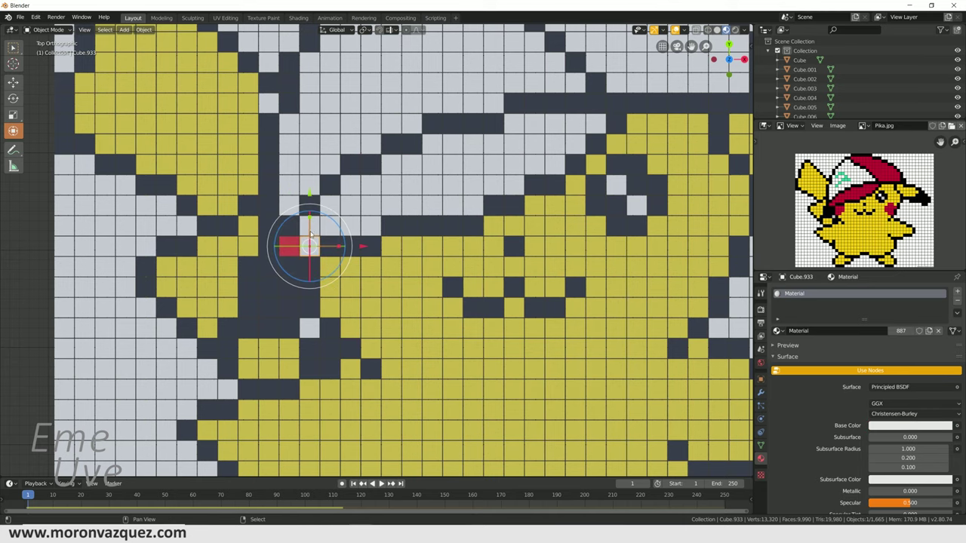
pyautogui.keyDown('shift'); pyautogui.click(332, 228); pyautogui.keyUp('shift')
pyautogui.keyDown('shift'); pyautogui.click(332, 211); pyautogui.keyUp('shift')
pyautogui.press('b')
pyautogui.moveTo(353, 185); pyautogui.dragTo(375, 236)
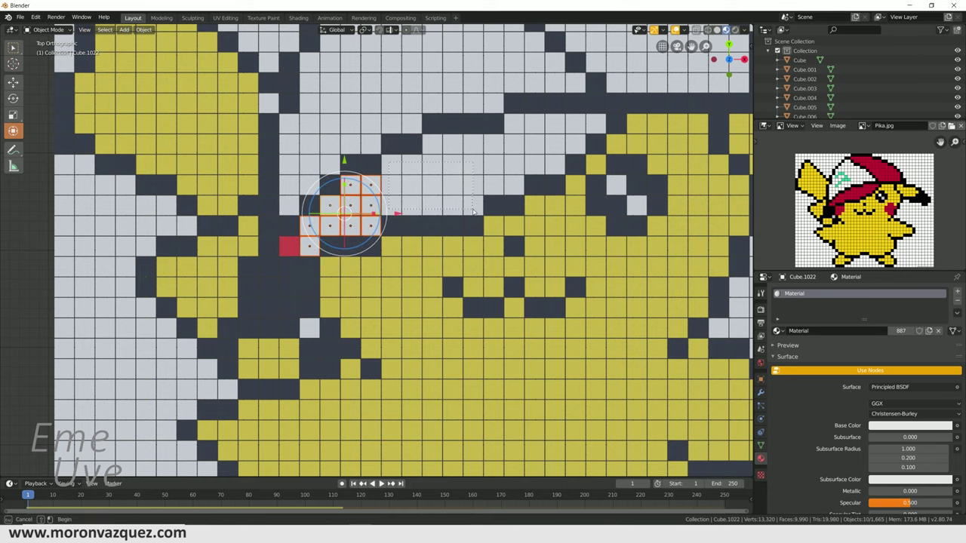
pyautogui.press('b')
pyautogui.moveTo(385, 160); pyautogui.dragTo(480, 214)
pyautogui.press('b')
pyautogui.moveTo(438, 146); pyautogui.dragTo(520, 194)
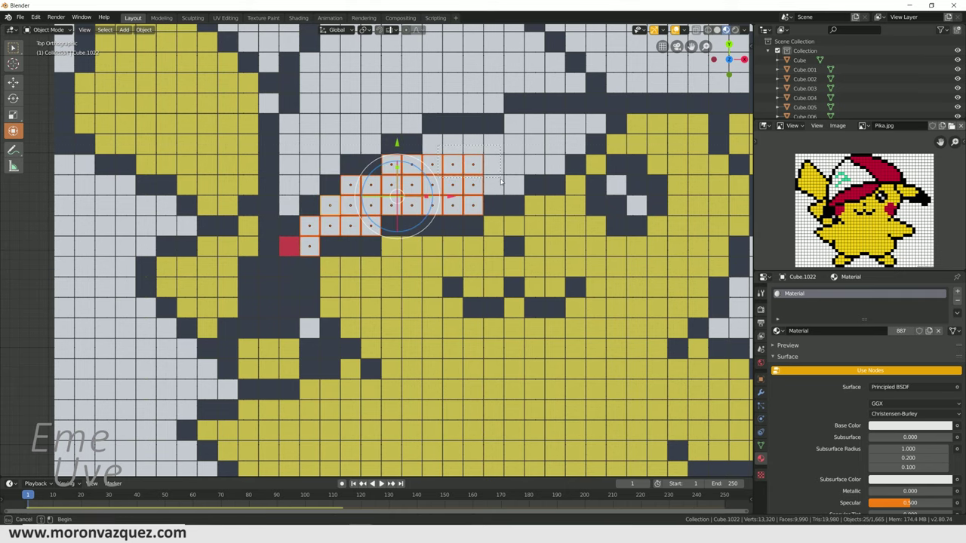
# Add the brim's top row and remaining brim cubes to the selection
pyautogui.press('b')
pyautogui.moveTo(507, 116); pyautogui.dragTo(600, 131)
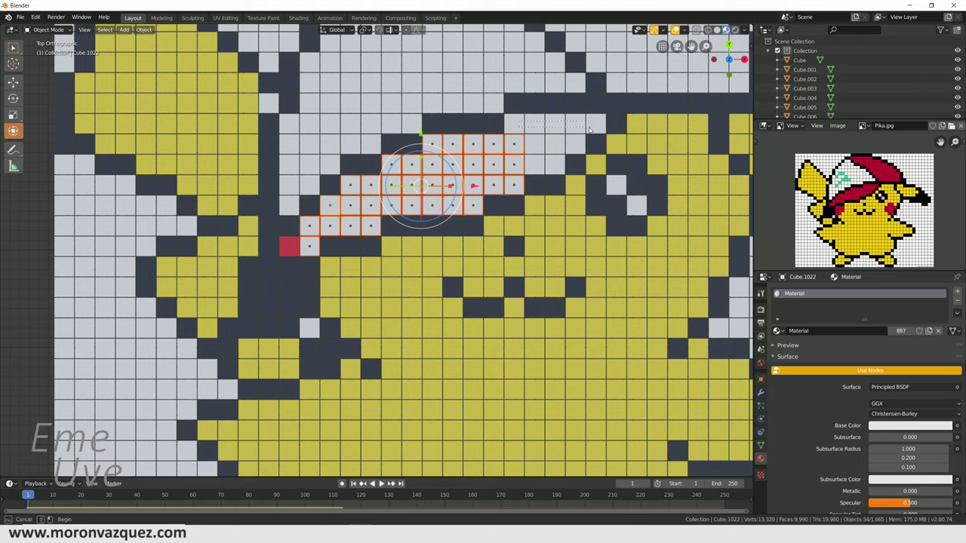
pyautogui.press('b')
pyautogui.moveTo(530, 131); pyautogui.dragTo(554, 173)
pyautogui.press('b')
pyautogui.moveTo(568, 130); pyautogui.dragTo(581, 149)
pyautogui.keyDown('shift'); pyautogui.moveTo(597, 167); pyautogui.dragTo(479, 168, button='middle'); pyautogui.keyUp('shift')
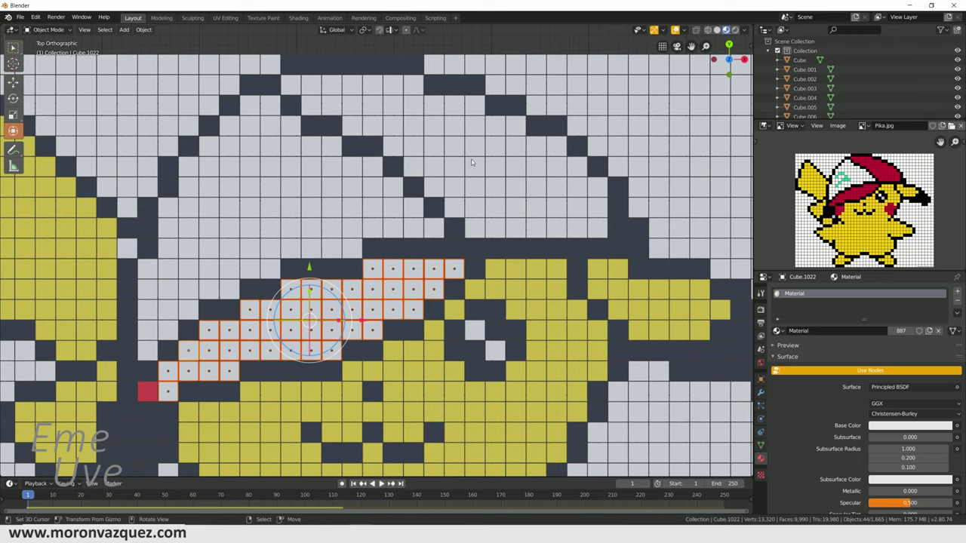
# Add all rows of the hat crown and the leftover single hat cubes
pyautogui.press('b')
pyautogui.moveTo(473, 165); pyautogui.dragTo(506, 215)
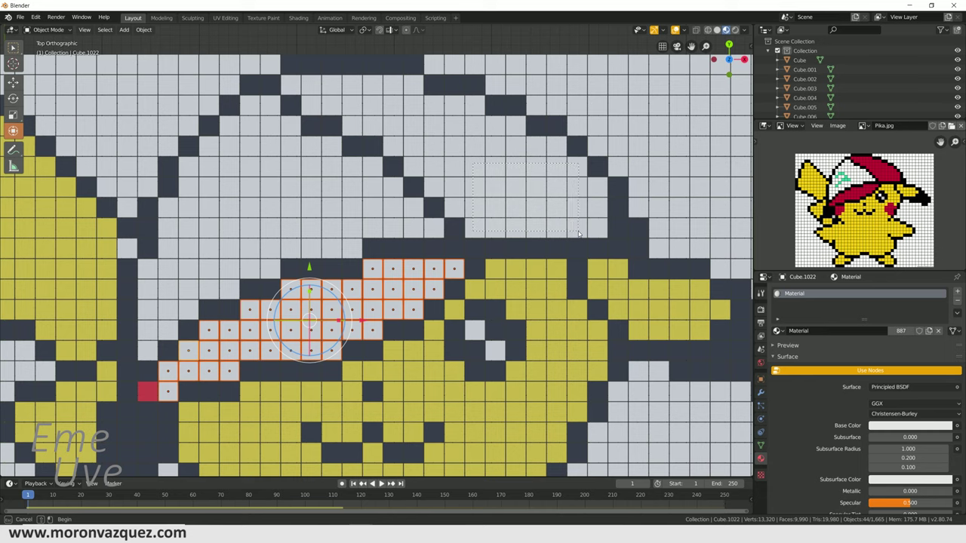
pyautogui.moveTo(566, 227); pyautogui.dragTo(593, 228)
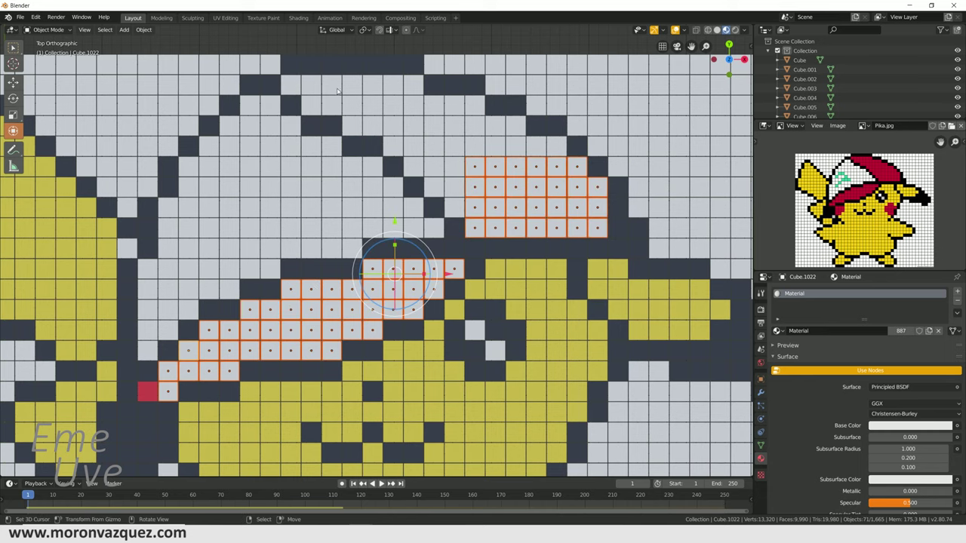
pyautogui.press('b')
pyautogui.moveTo(293, 85); pyautogui.dragTo(415, 94)
pyautogui.keyDown('shift'); pyautogui.moveTo(313, 101); pyautogui.dragTo(480, 113); pyautogui.keyUp('shift')
pyautogui.press('b')
pyautogui.moveTo(351, 118); pyautogui.dragTo(517, 132)
pyautogui.press('b')
pyautogui.moveTo(410, 136); pyautogui.dragTo(508, 163)
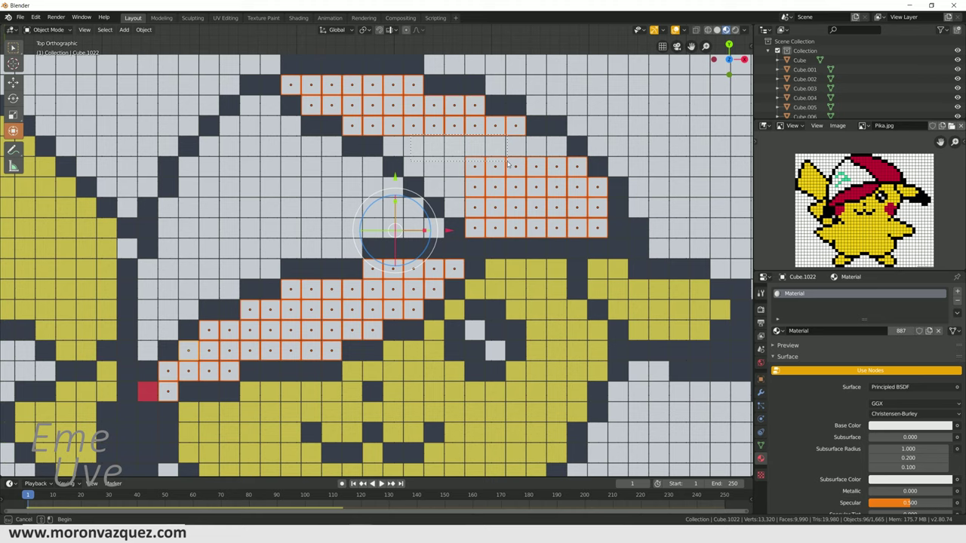
pyautogui.moveTo(507, 163); pyautogui.dragTo(512, 175)
pyautogui.keyDown('shift'); pyautogui.click(536, 146); pyautogui.keyUp('shift')
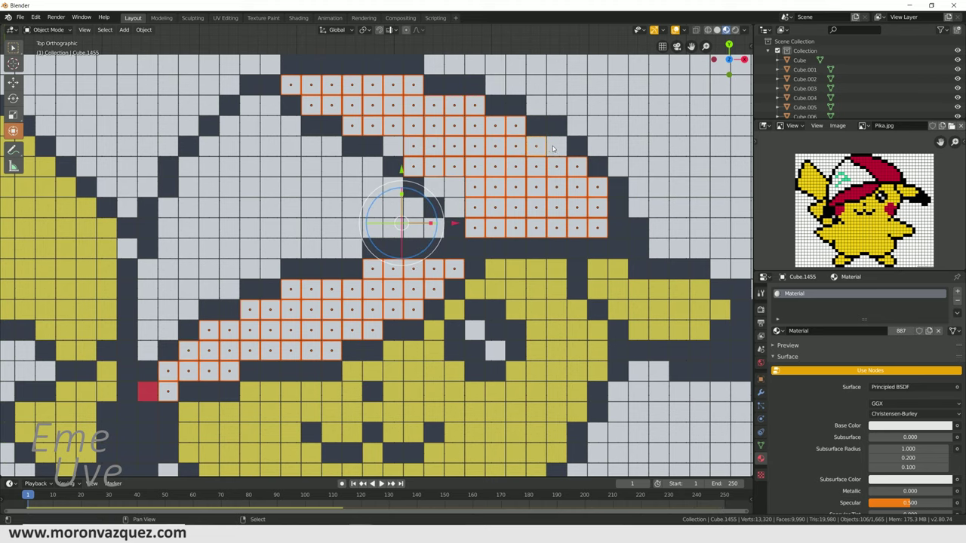
pyautogui.keyDown('shift'); pyautogui.click(556, 146); pyautogui.keyUp('shift')
pyautogui.keyDown('shift'); pyautogui.click(393, 146); pyautogui.keyUp('shift')
pyautogui.keyDown('shift'); pyautogui.click(454, 189); pyautogui.keyUp('shift')
# Make the red Rojo cube the active source and link its material to all hat cubes
pyautogui.moveTo(377, 387)
pyautogui.keyDown('shift'); pyautogui.mouseDown(button='middle')
pyautogui.moveTo(388, 232)
pyautogui.moveTo(412, 338)
pyautogui.moveTo(463, 335)
pyautogui.moveTo(431, 224)
pyautogui.mouseUp(button='middle'); pyautogui.keyUp('shift')
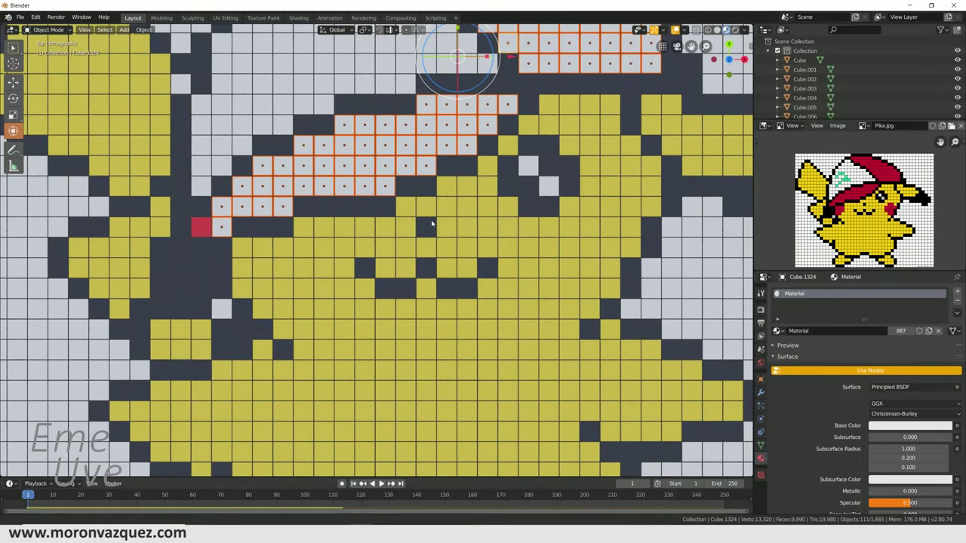
pyautogui.keyDown('shift'); pyautogui.click(204, 226); pyautogui.keyUp('shift')
pyautogui.hotkey('ctrl', 'l')
pyautogui.click(205, 226)
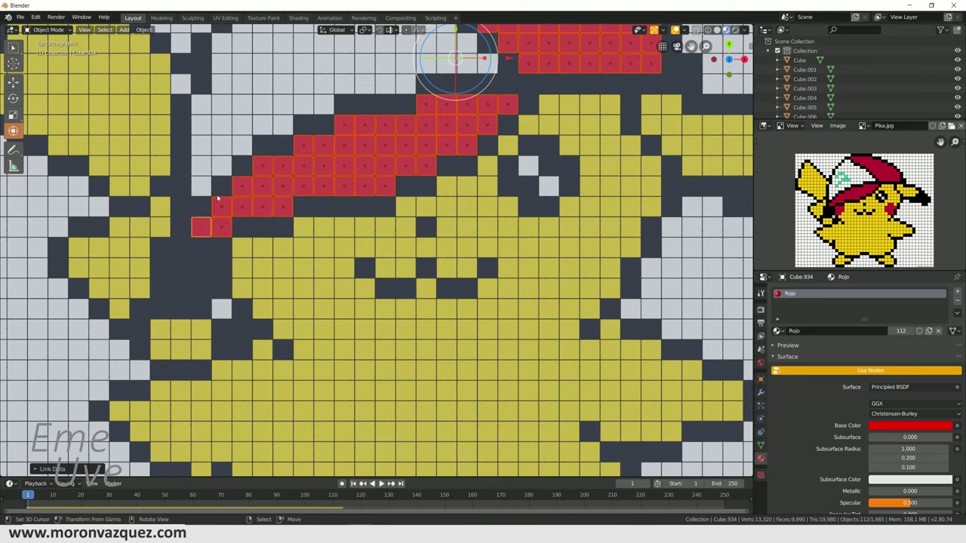
# Select the 3x3 block of yellow cubes below the hat's left end
pyautogui.keyDown('shift'); pyautogui.moveTo(217, 198); pyautogui.dragTo(187, 267, button='middle'); pyautogui.keyUp('shift')
pyautogui.keyDown('shift'); pyautogui.moveTo(408, 281); pyautogui.dragTo(384, 227, button='middle'); pyautogui.keyUp('shift')
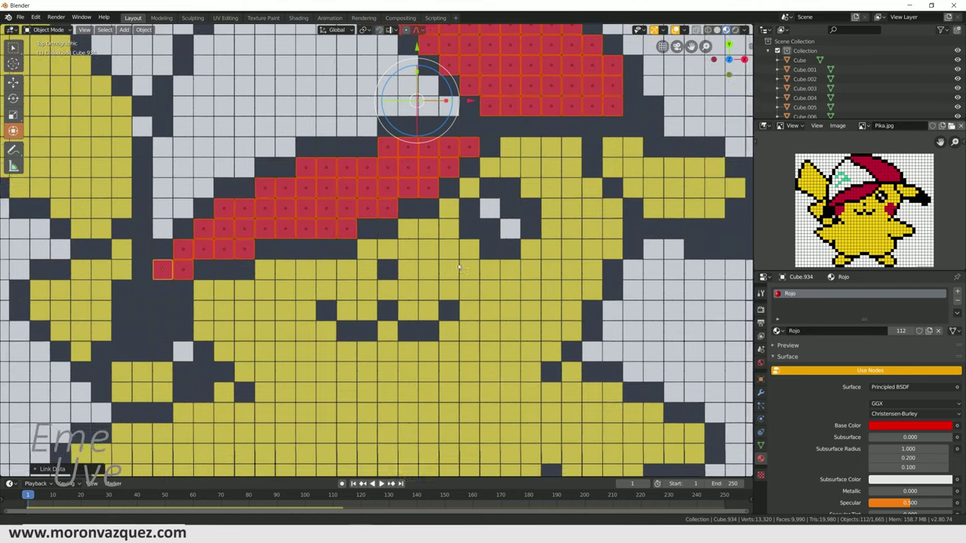
pyautogui.scroll(5, 861, 200)
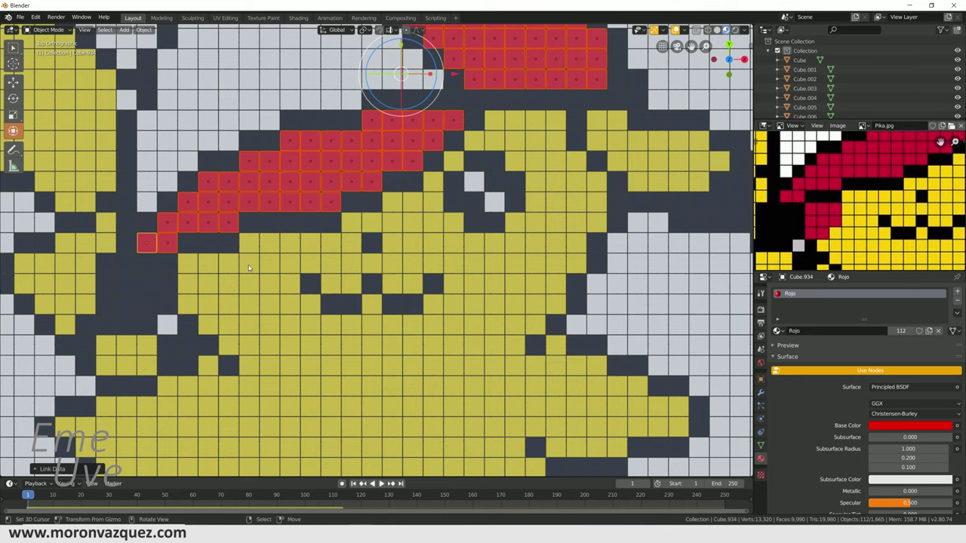
pyautogui.click(189, 265)
pyautogui.keyDown('shift'); pyautogui.click(214, 264); pyautogui.keyUp('shift')
pyautogui.keyDown('shift'); pyautogui.click(228, 264); pyautogui.keyUp('shift')
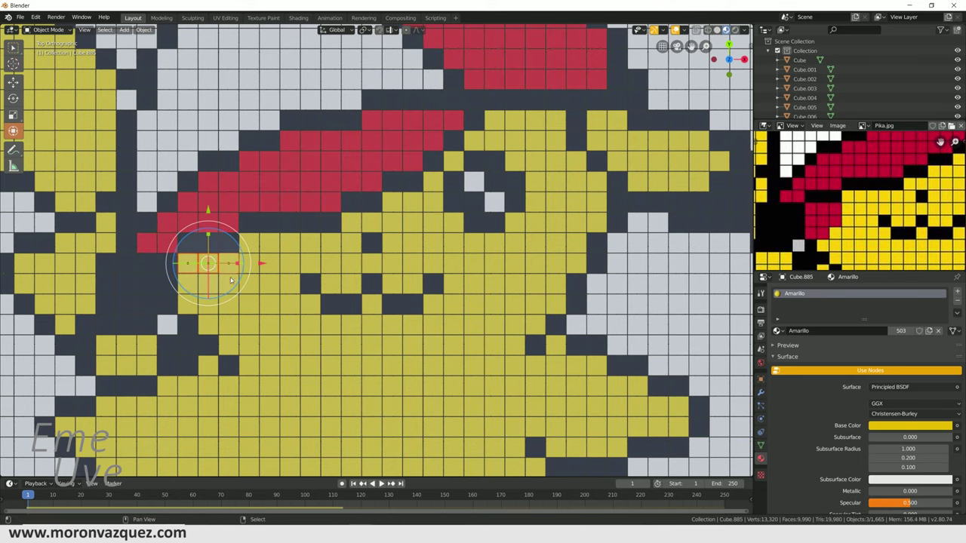
pyautogui.keyDown('shift'); pyautogui.click(207, 283); pyautogui.keyUp('shift')
pyautogui.keyDown('shift'); pyautogui.click(188, 282); pyautogui.keyUp('shift')
pyautogui.keyDown('shift'); pyautogui.click(228, 282); pyautogui.keyUp('shift')
pyautogui.keyDown('shift'); pyautogui.click(228, 302); pyautogui.keyUp('shift')
pyautogui.keyDown('shift'); pyautogui.click(207, 302); pyautogui.keyUp('shift')
pyautogui.keyDown('shift'); pyautogui.click(188, 303); pyautogui.keyUp('shift')
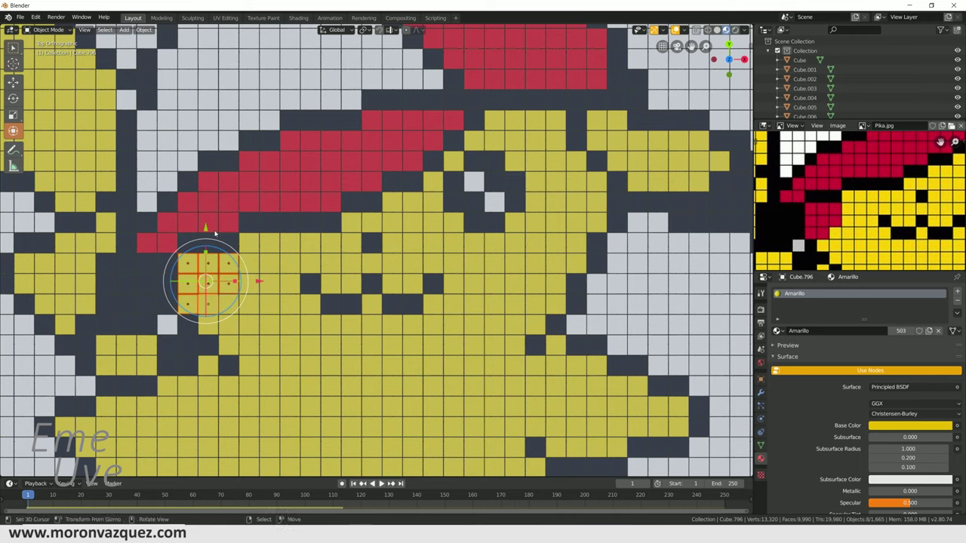
# Link the Rojo material from a red hat cube onto the 3x3 block
pyautogui.click(213, 223)
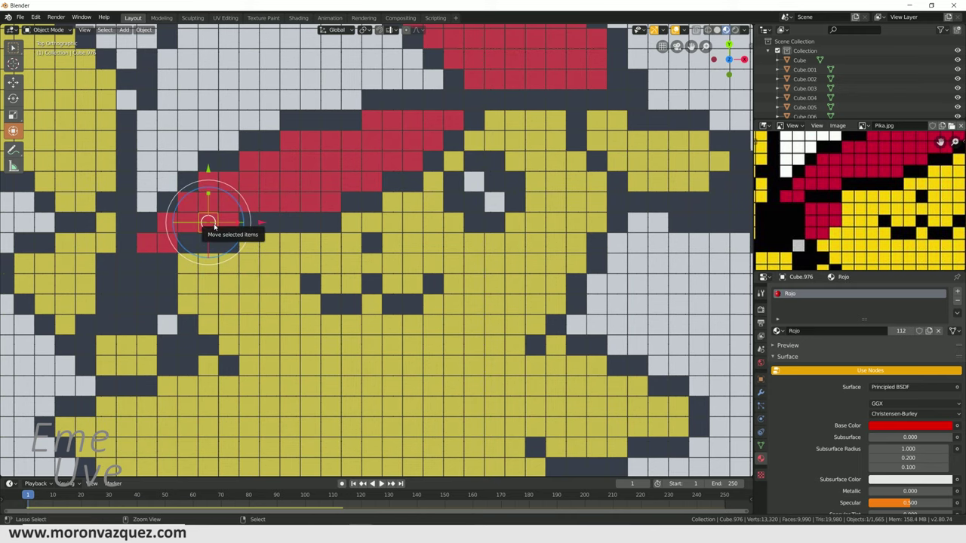
pyautogui.hotkey('ctrl', 'z')
pyautogui.keyDown('shift'); pyautogui.click(208, 224); pyautogui.keyUp('shift')
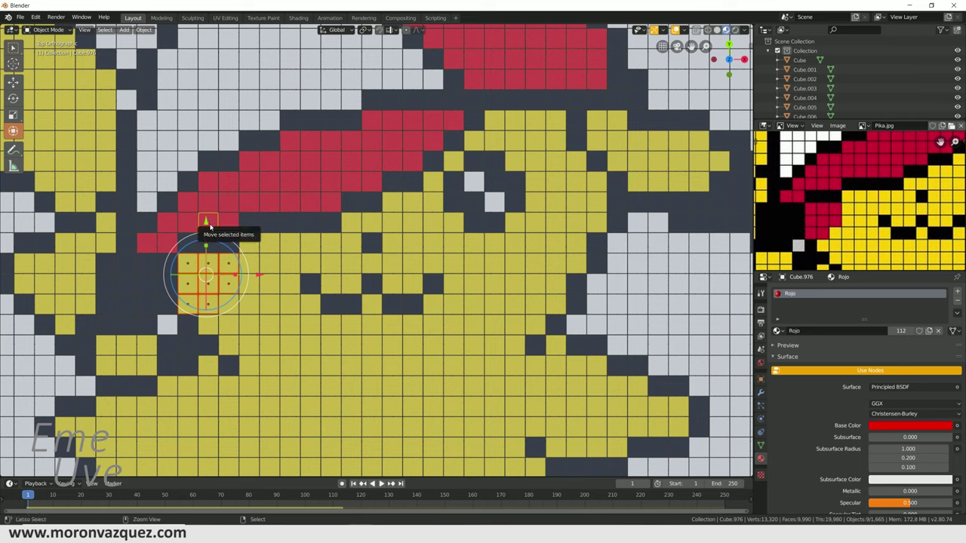
pyautogui.hotkey('ctrl', 'l')
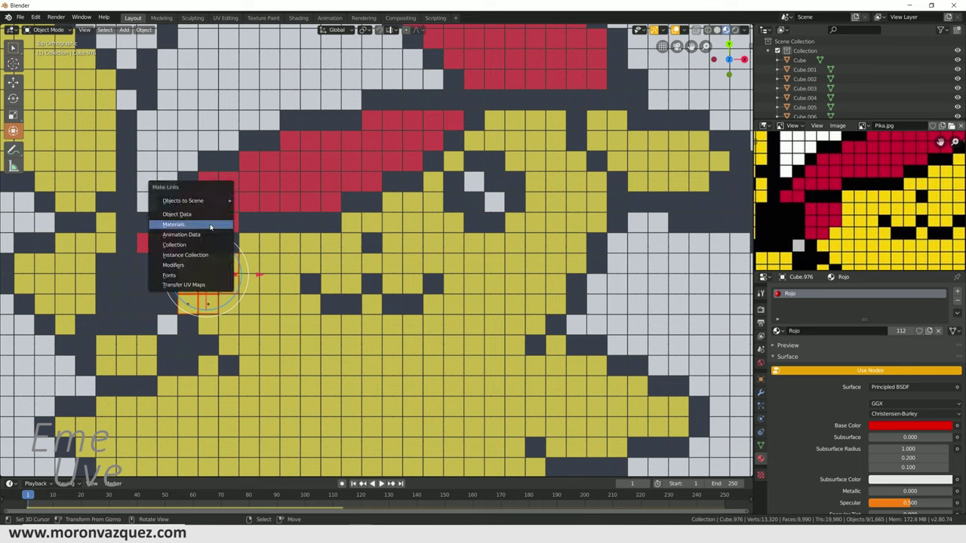
pyautogui.click(230, 225)
# Select the yellow cheek cubes and link the red Rojo material onto them
pyautogui.moveTo(944, 257); pyautogui.dragTo(899, 226, button='middle')
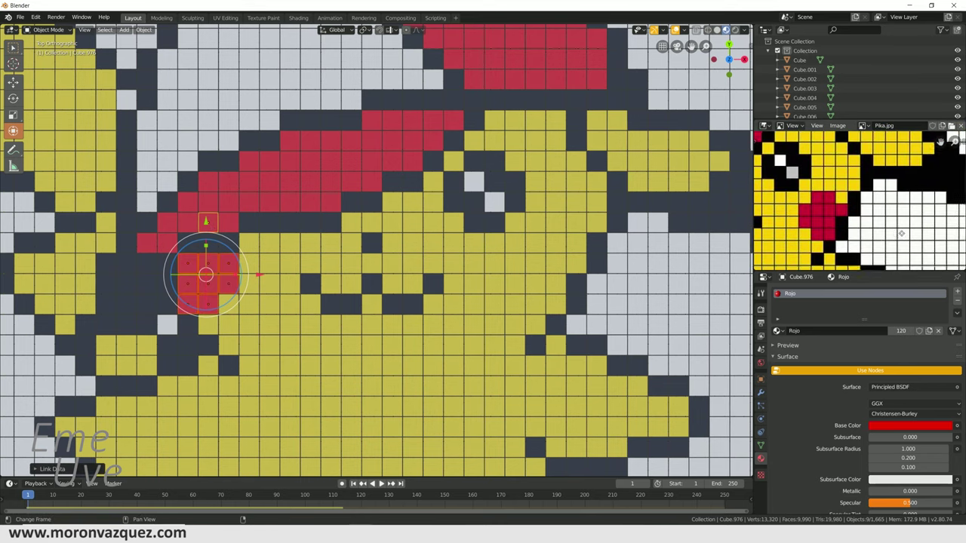
pyautogui.click(573, 268)
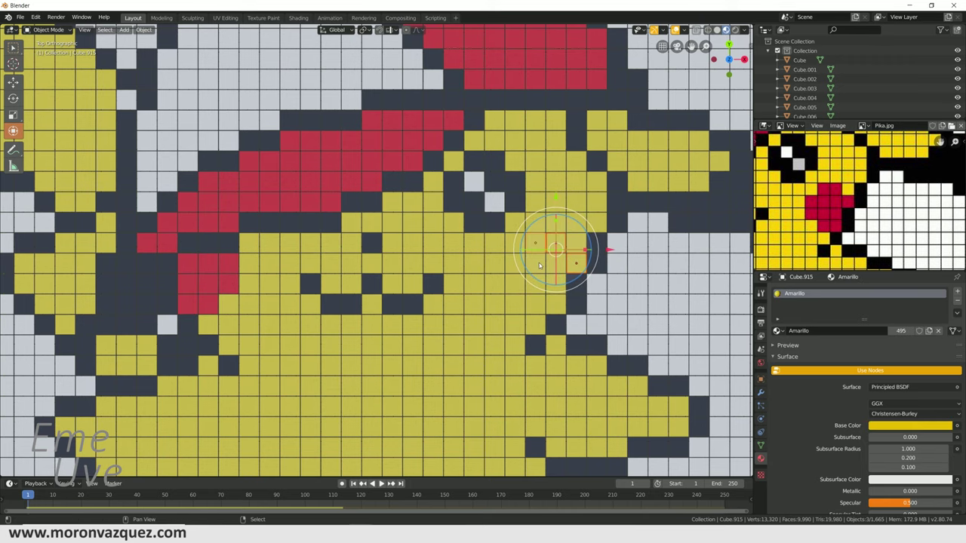
pyautogui.keyDown('shift'); pyautogui.click(534, 261); pyautogui.keyUp('shift')
pyautogui.keyDown('shift'); pyautogui.click(524, 281); pyautogui.keyUp('shift')
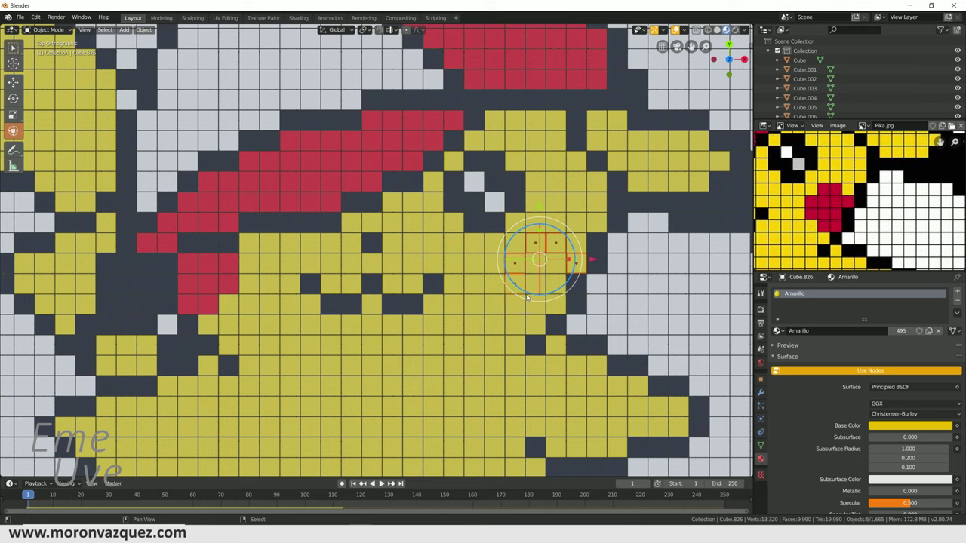
pyautogui.keyDown('shift'); pyautogui.click(545, 291); pyautogui.keyUp('shift')
pyautogui.keyDown('shift'); pyautogui.click(525, 301); pyautogui.keyUp('shift')
pyautogui.keyDown('shift'); pyautogui.click(542, 273); pyautogui.keyUp('shift')
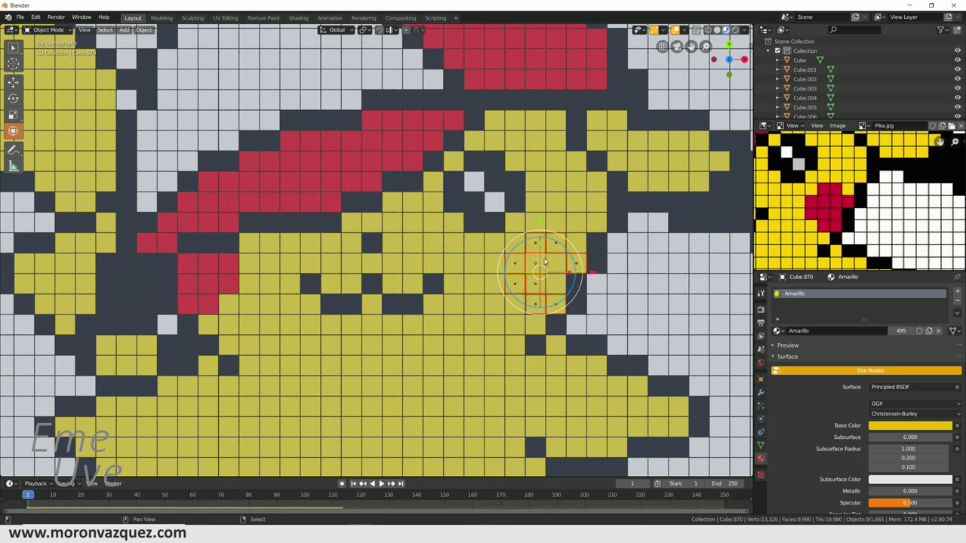
pyautogui.keyDown('shift'); pyautogui.click(396, 160); pyautogui.keyUp('shift')
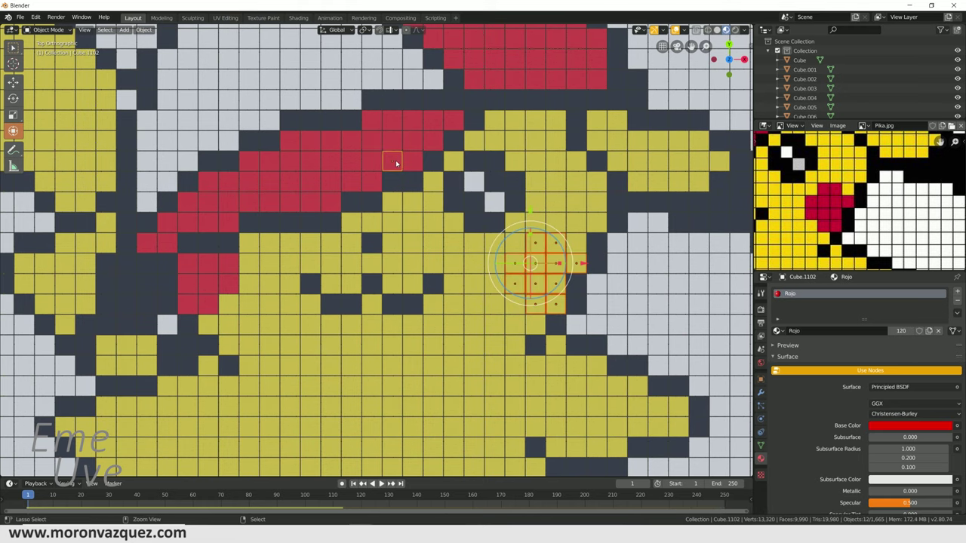
pyautogui.hotkey('ctrl', 'l')
pyautogui.click(396, 161)
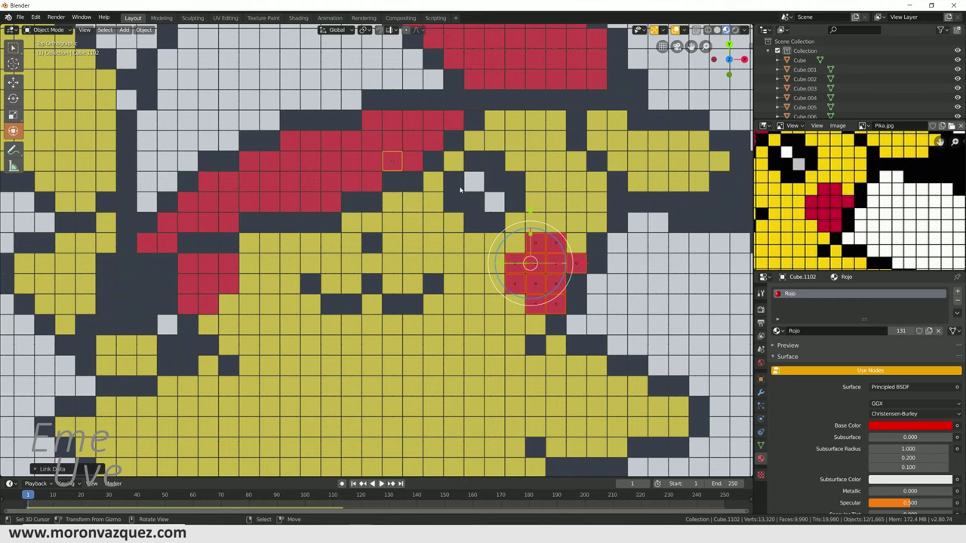
pyautogui.scroll(-1, 378, 251)
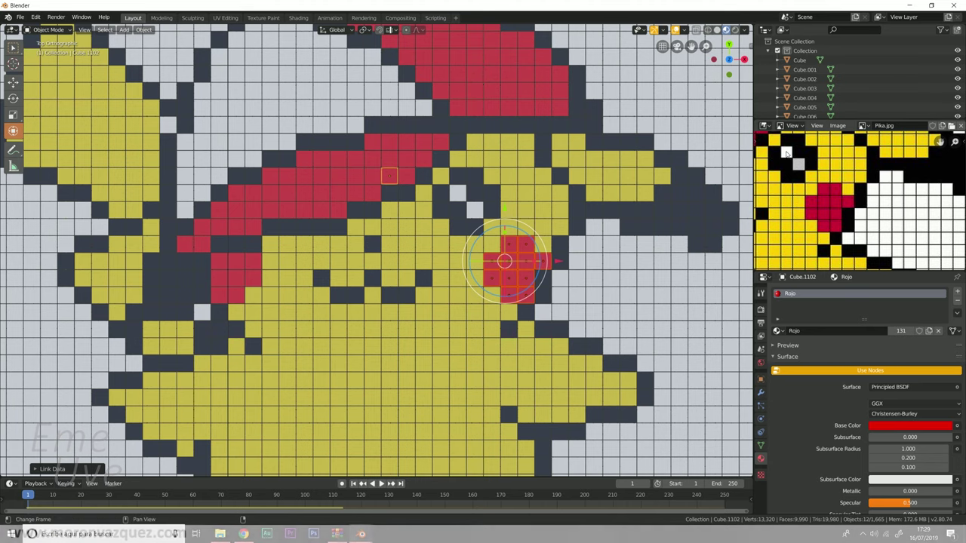
# Switch the grid to Top Orthographic view and zoom the Pika.jpg reference onto the red hat
pyautogui.moveTo(789, 153); pyautogui.dragTo(845, 182, button='middle')
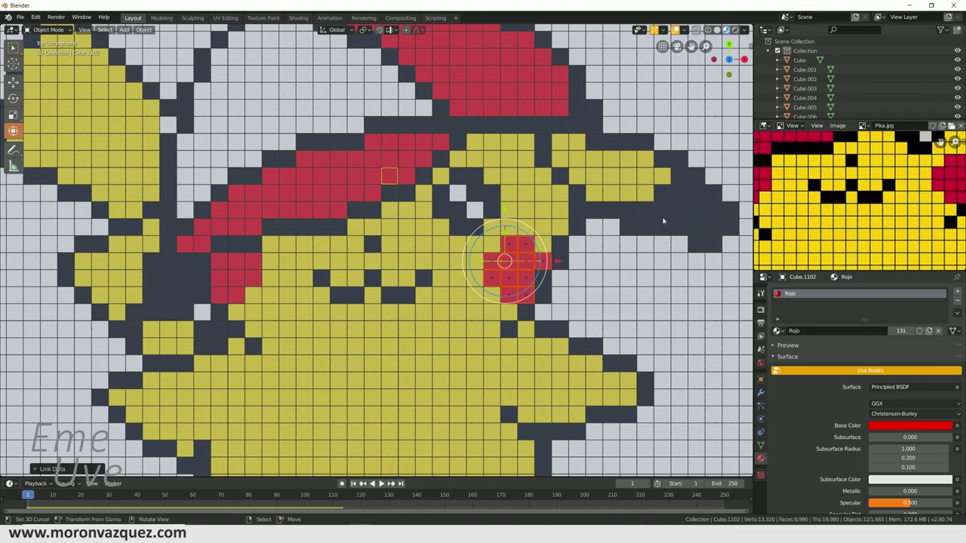
pyautogui.moveTo(736, 197); pyautogui.dragTo(714, 211, button='middle')
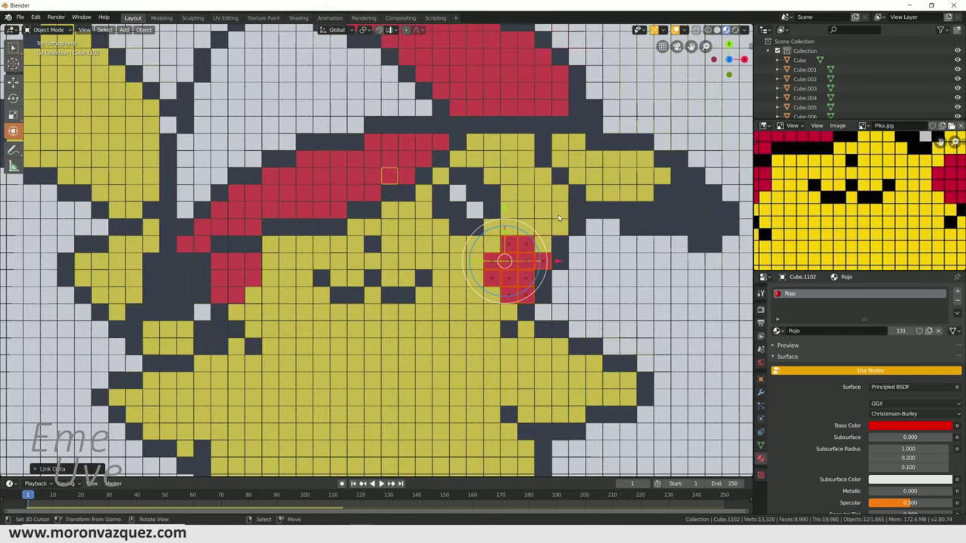
pyautogui.press('KP_7')
pyautogui.moveTo(874, 158); pyautogui.dragTo(836, 236, button='middle')
pyautogui.scroll(-2, 824, 228)
pyautogui.scroll(-2, 824, 219)
pyautogui.scroll(-2, 820, 196)
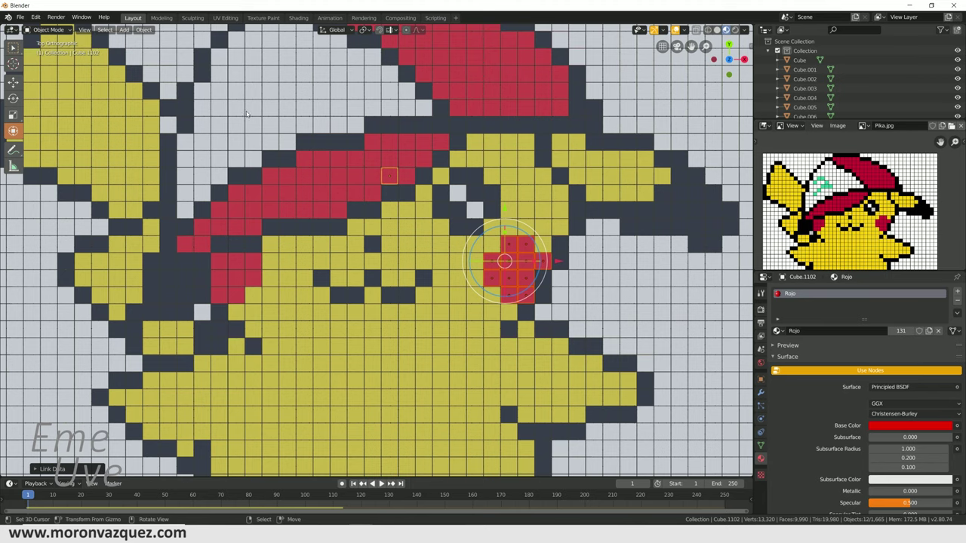
# Frame the hat area of the grid and select a cube where the green emblem goes
pyautogui.keyDown('shift'); pyautogui.moveTo(246, 113); pyautogui.dragTo(273, 144, button='middle'); pyautogui.keyUp('shift')
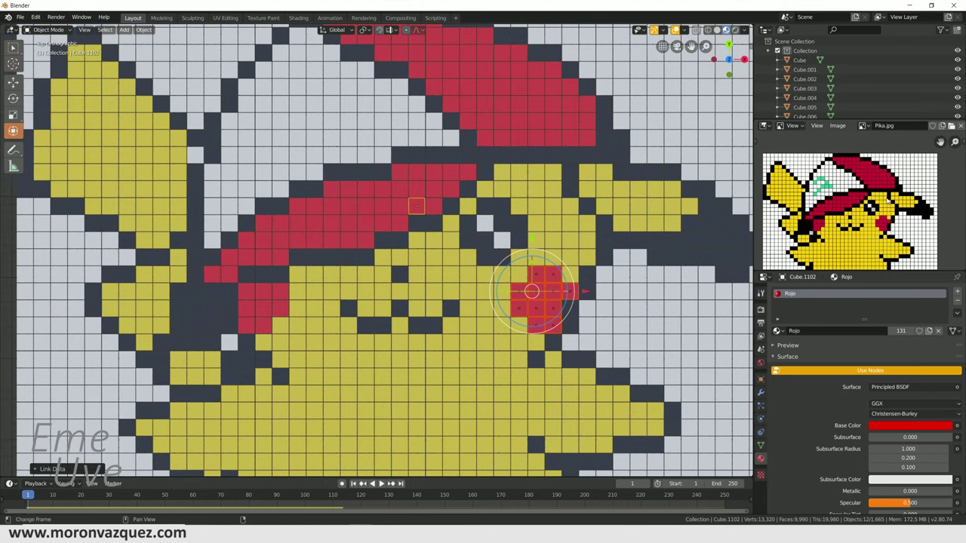
pyautogui.scroll(3, 882, 202)
pyautogui.scroll(2, 881, 202)
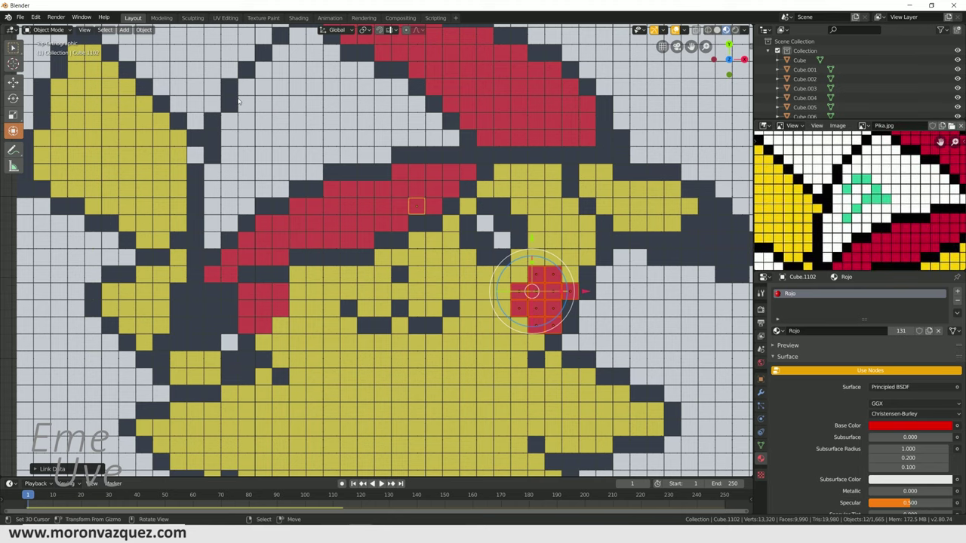
pyautogui.click(245, 119)
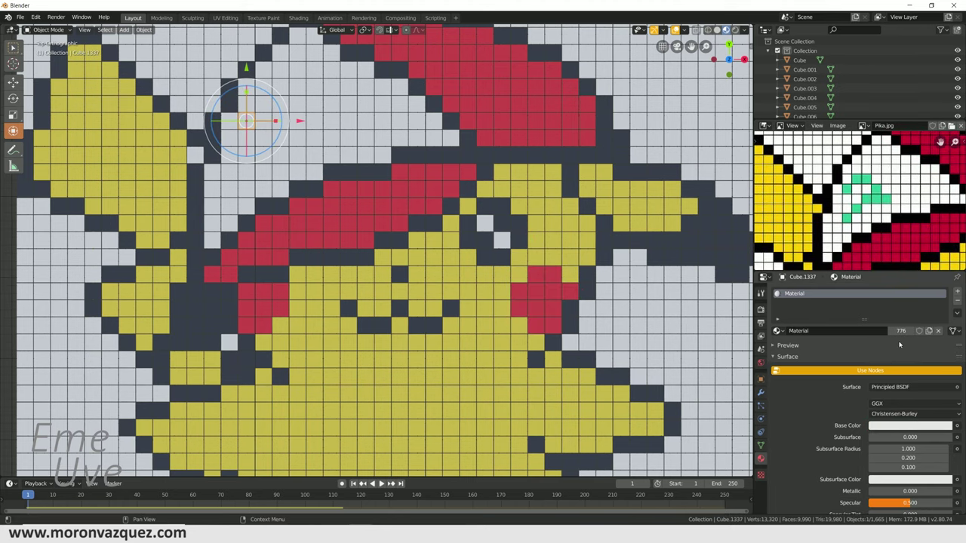
# Make the cube's material single-user and rename it Verde
pyautogui.click(929, 330)
pyautogui.doubleClick(801, 294)
pyautogui.write('Verde')
pyautogui.press('Return')
# Set the Verde material's Base Color to a light green
pyautogui.click(910, 426)
pyautogui.click(879, 303)
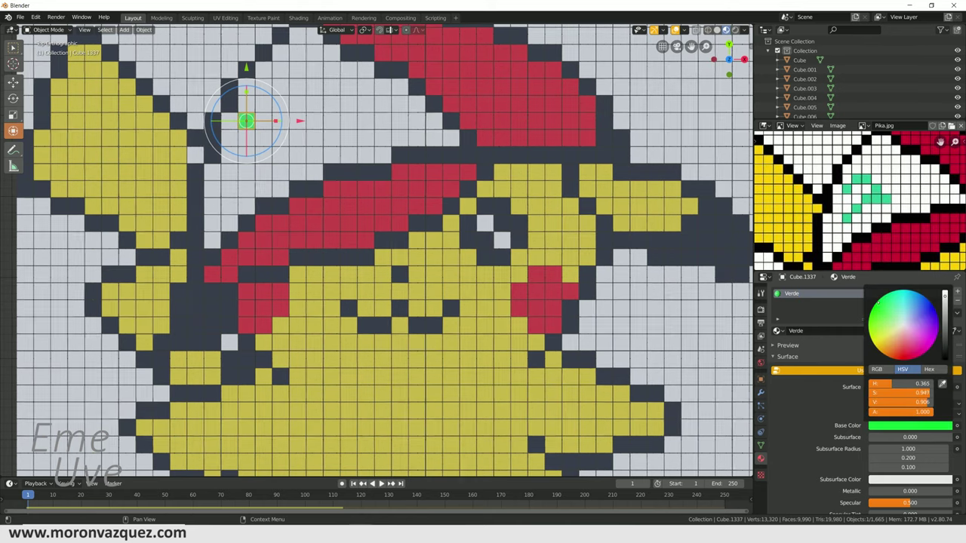
pyautogui.moveTo(879, 303); pyautogui.dragTo(888, 317)
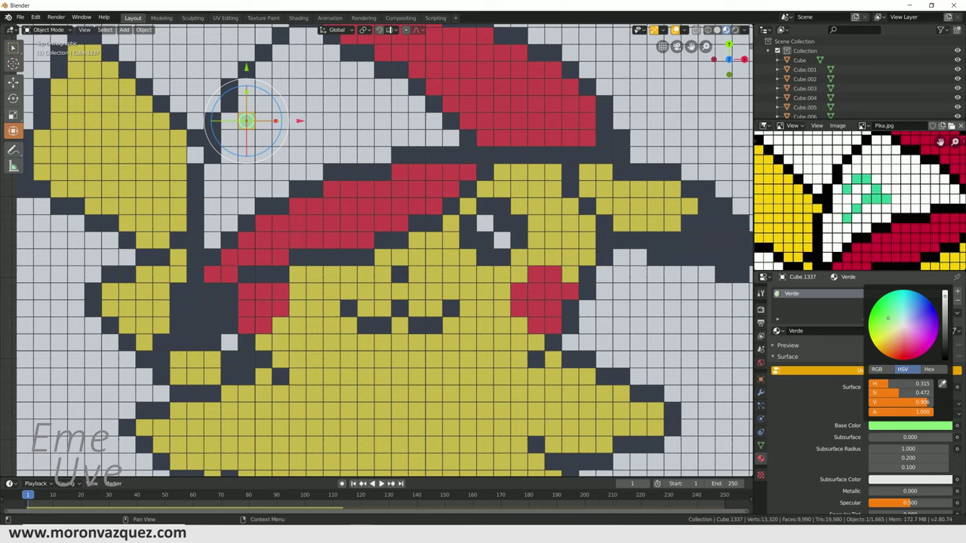
pyautogui.moveTo(888, 318); pyautogui.dragTo(908, 317)
pyautogui.moveTo(889, 316); pyautogui.dragTo(891, 309)
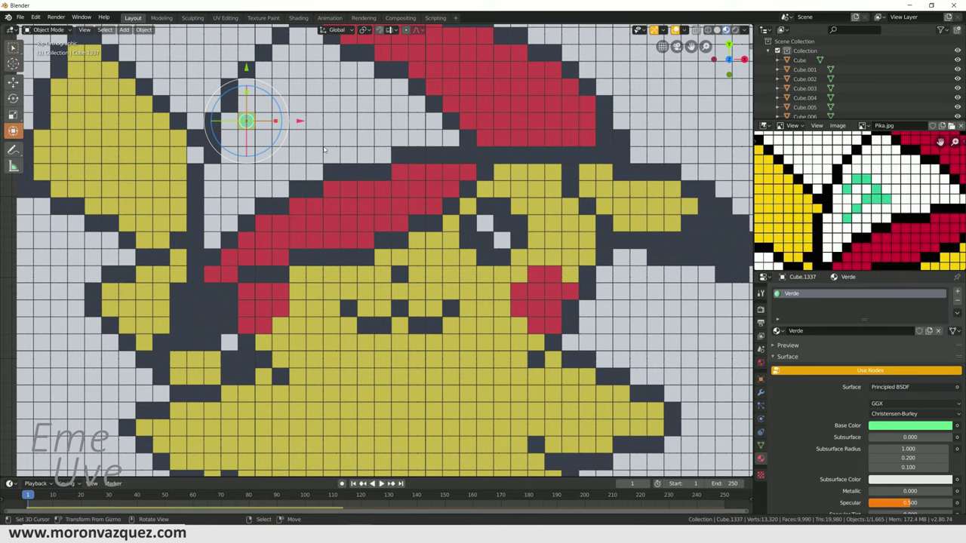
# Link the Verde material from the green cube to all the hat emblem cubes
pyautogui.click(276, 106)
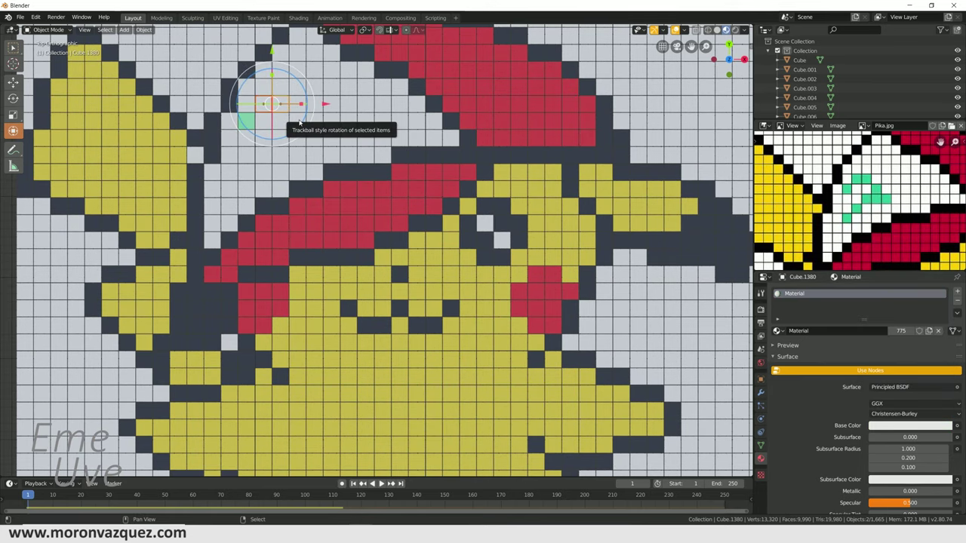
pyautogui.keyDown('shift'); pyautogui.click(297, 121); pyautogui.keyUp('shift')
pyautogui.keyDown('shift'); pyautogui.click(280, 138); pyautogui.keyUp('shift')
pyautogui.keyDown('shift'); pyautogui.click(302, 138); pyautogui.keyUp('shift')
pyautogui.keyDown('shift'); pyautogui.click(315, 141); pyautogui.keyUp('shift')
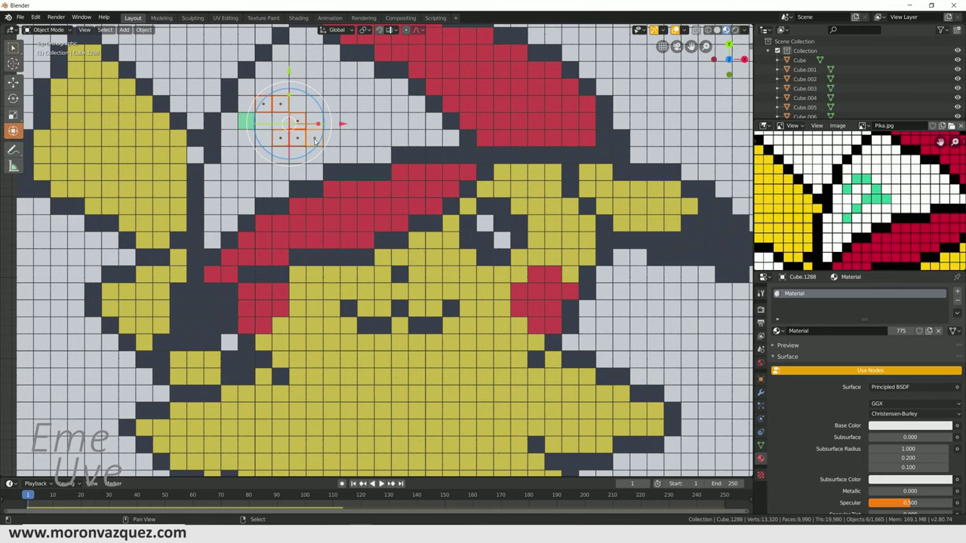
pyautogui.keyDown('shift'); pyautogui.click(264, 154); pyautogui.keyUp('shift')
pyautogui.keyDown('shift'); pyautogui.click(247, 172); pyautogui.keyUp('shift')
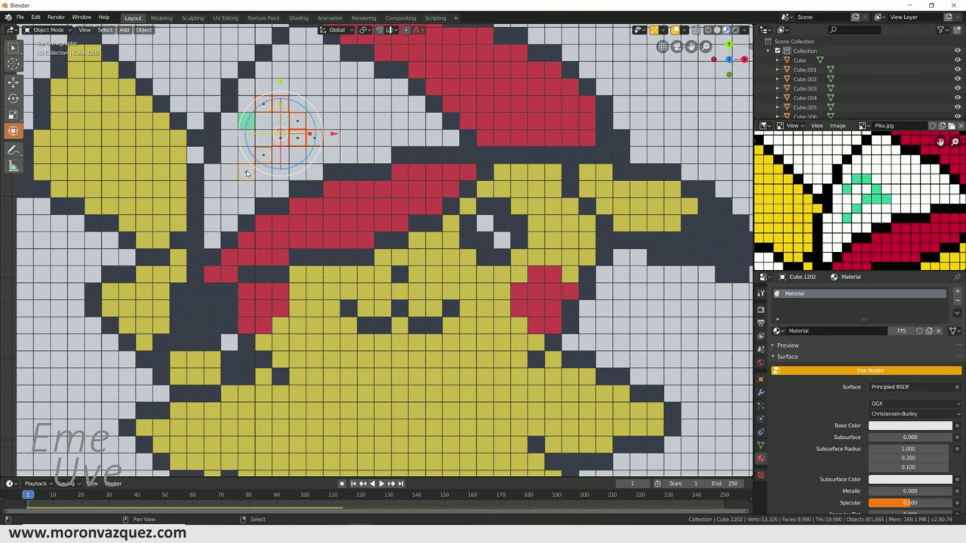
pyautogui.keyDown('shift'); pyautogui.click(246, 123); pyautogui.keyUp('shift')
pyautogui.hotkey('ctrl', 'l')
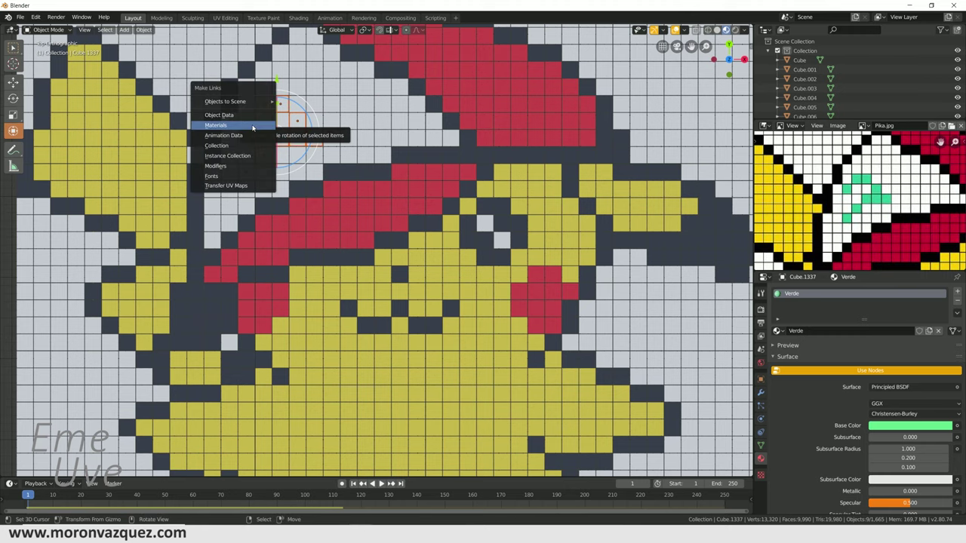
pyautogui.click(253, 128)
# Give the leftover ear cube the yellow material from a neighbouring ear cube
pyautogui.click(412, 85)
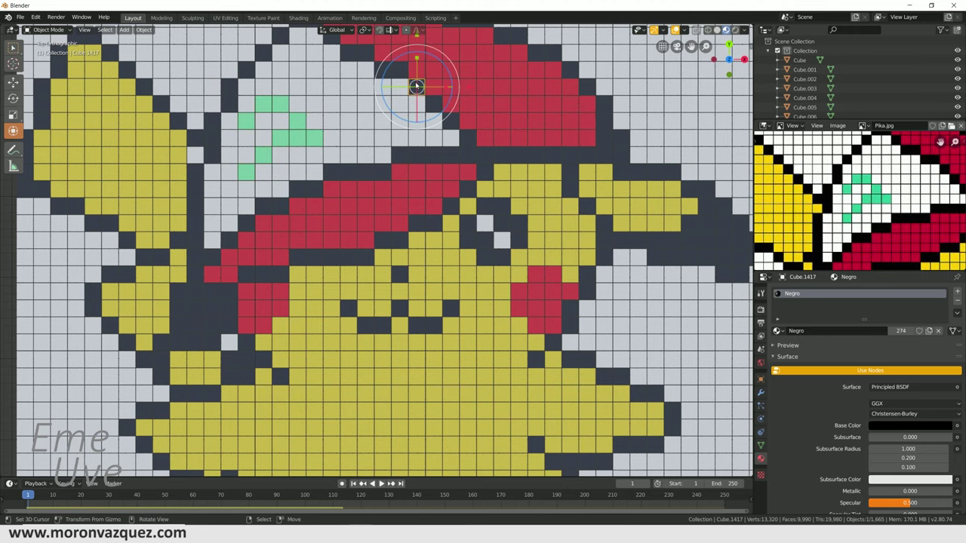
pyautogui.scroll(-1, 473, 119)
pyautogui.scroll(-2, 473, 119)
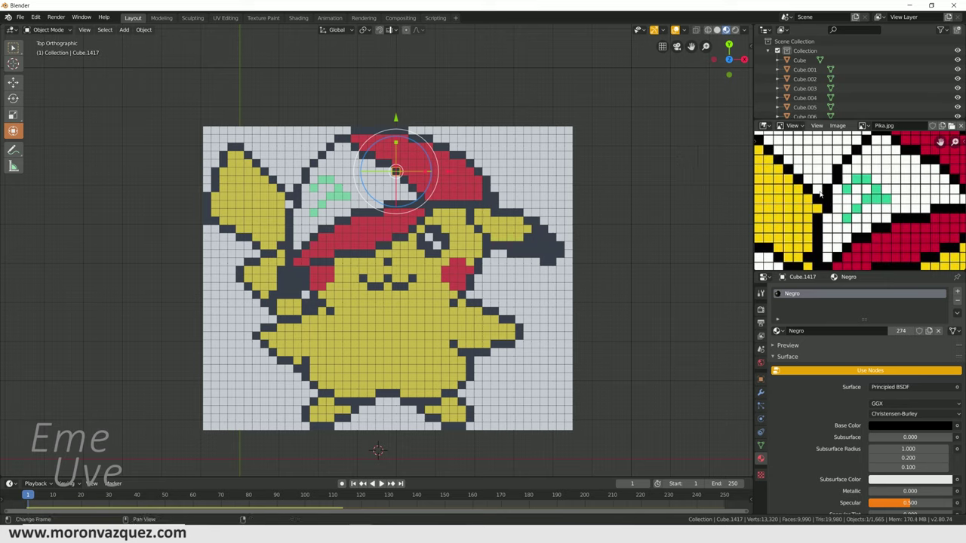
pyautogui.click(290, 209)
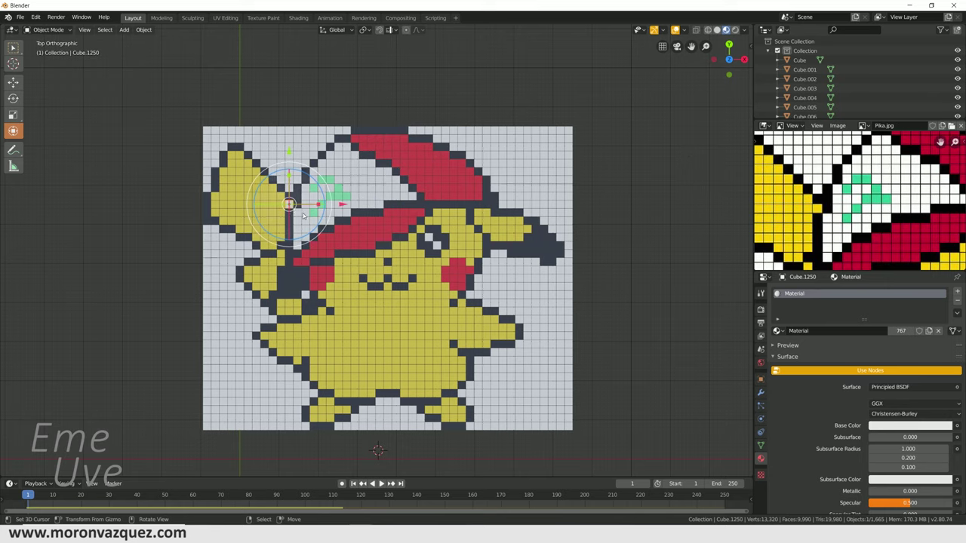
pyautogui.click(263, 204)
pyautogui.hotkey('ctrl', 'l')
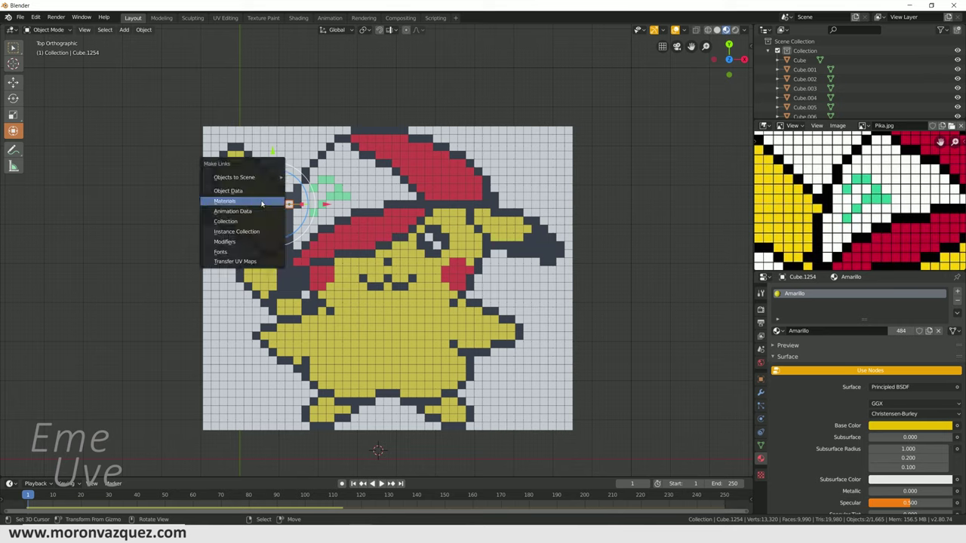
pyautogui.click(263, 202)
# Clear the selection, tilt the model to check the colours, then return to top view
pyautogui.scroll(-5, 860, 200)
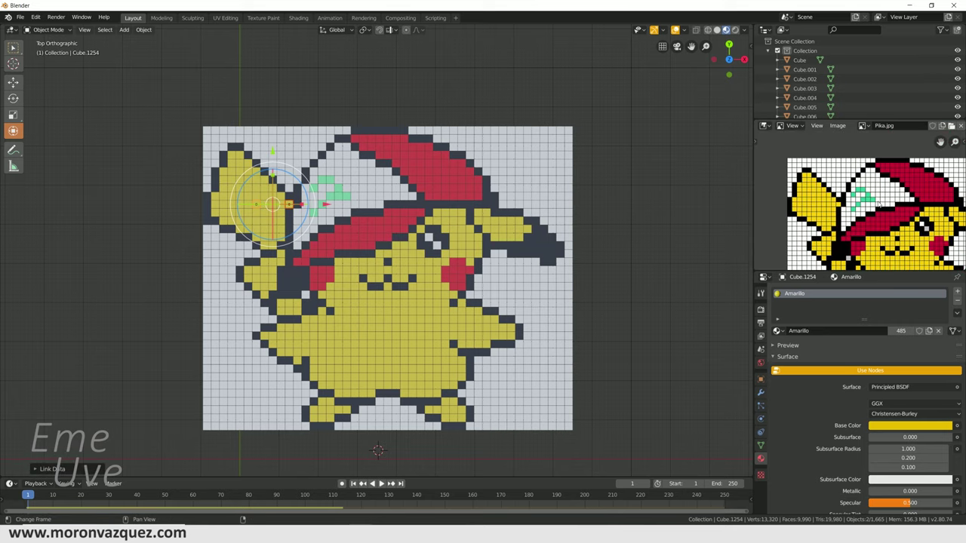
pyautogui.scroll(3, 861, 200)
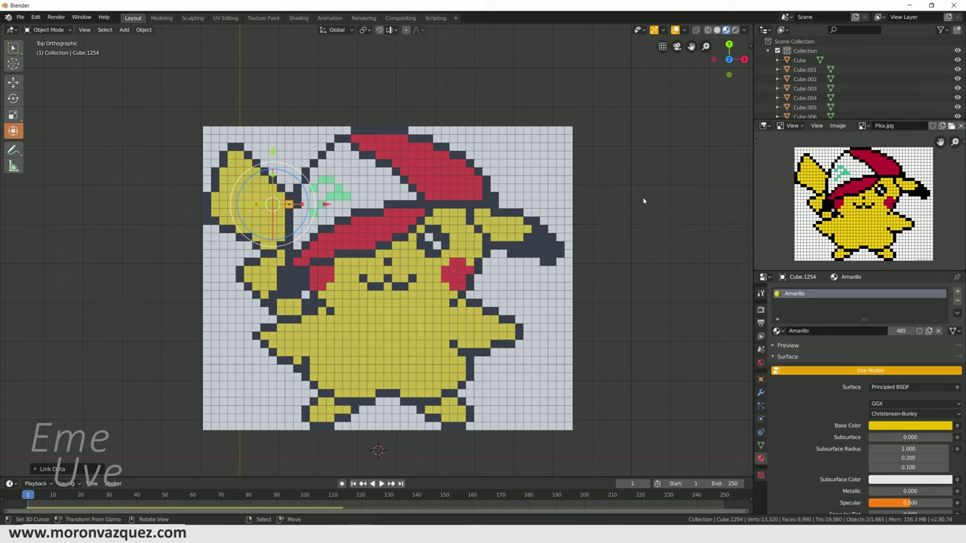
pyautogui.click(436, 203)
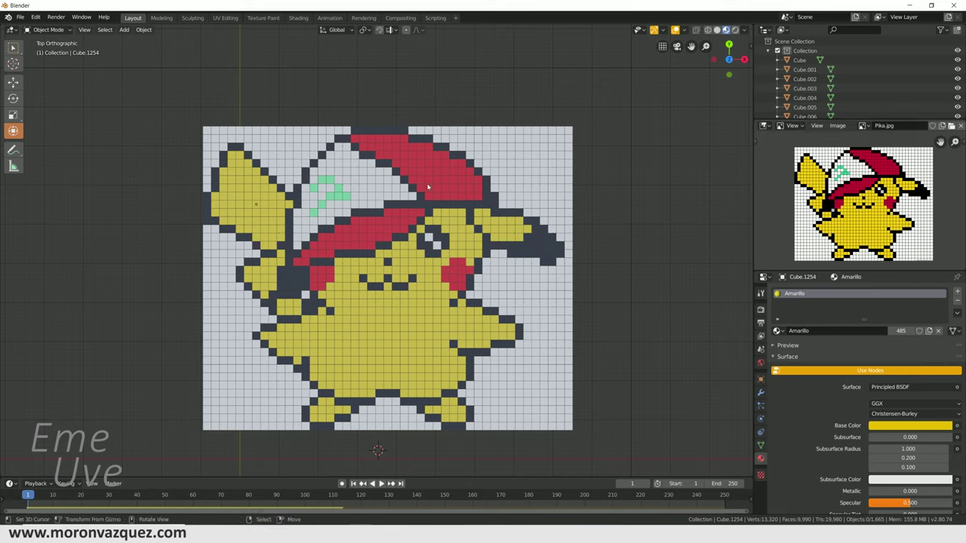
pyautogui.scroll(2, 875, 219)
pyautogui.scroll(-2, 875, 219)
pyautogui.scroll(1, 865, 217)
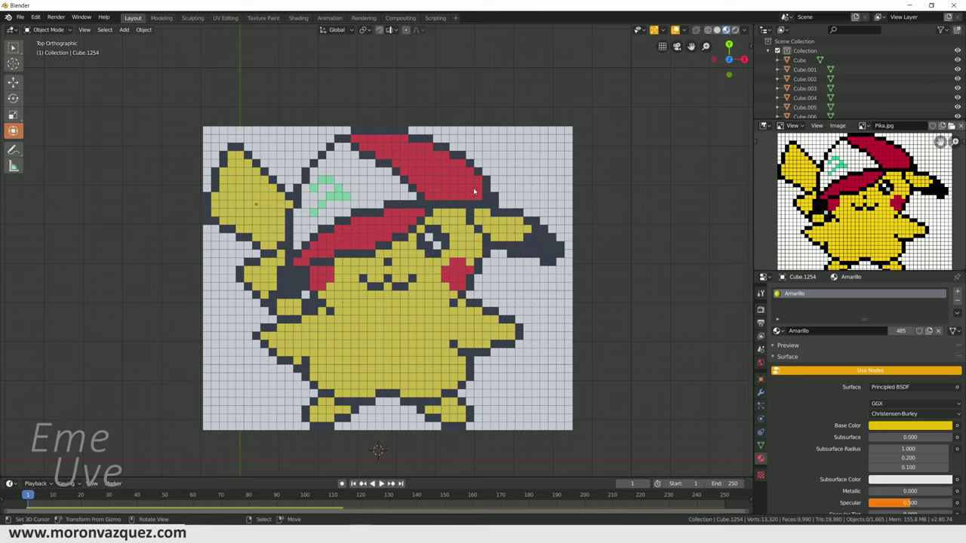
pyautogui.moveTo(372, 193)
pyautogui.mouseDown(button='middle')
pyautogui.moveTo(382, 171)
pyautogui.moveTo(381, 210)
pyautogui.mouseUp(button='middle')
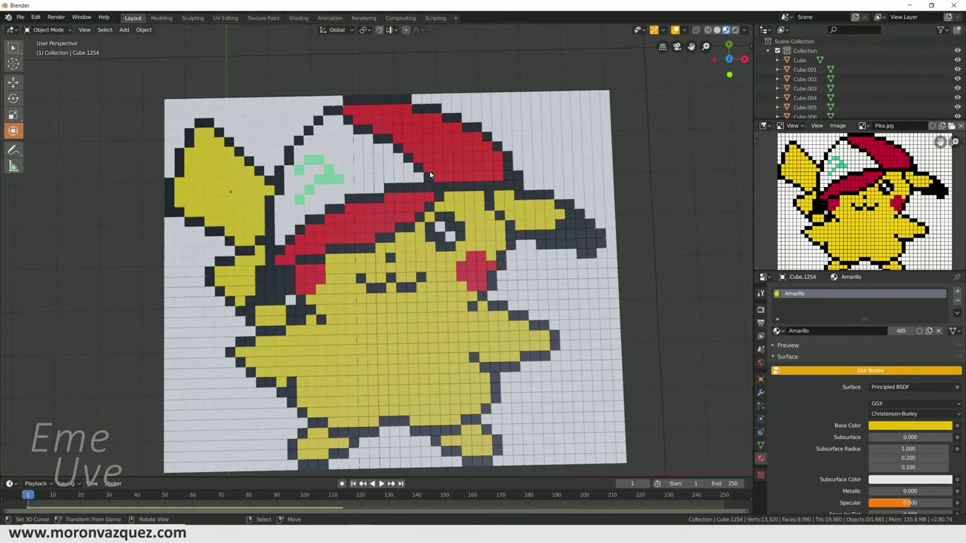
pyautogui.press('KP_7')
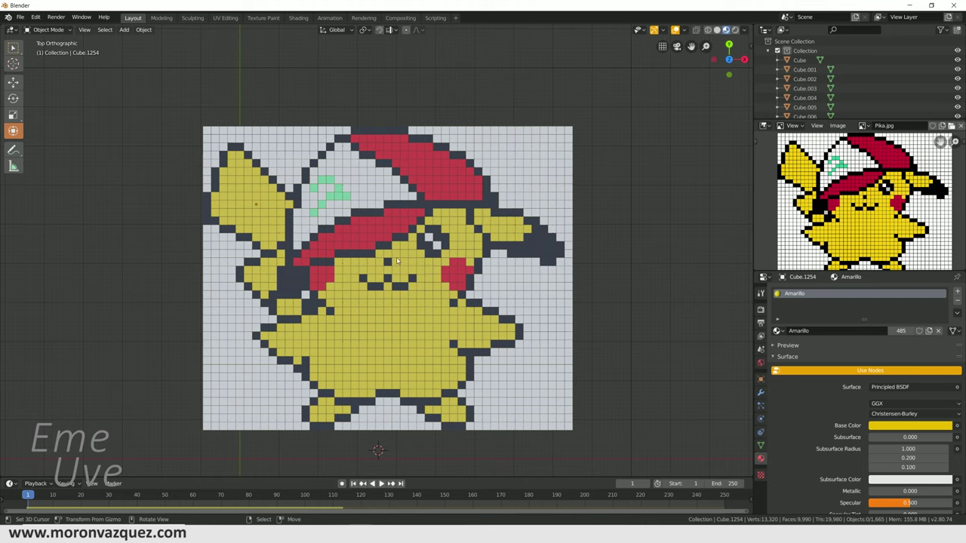
pyautogui.keyDown('shift'); pyautogui.moveTo(455, 336); pyautogui.dragTo(445, 259, button='middle'); pyautogui.keyUp('shift')
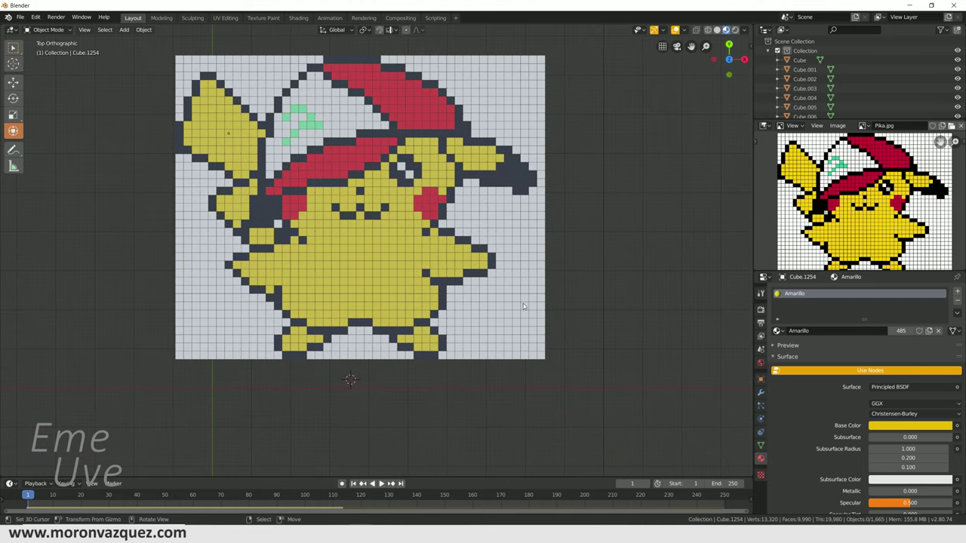
pyautogui.scroll(3, 523, 305)
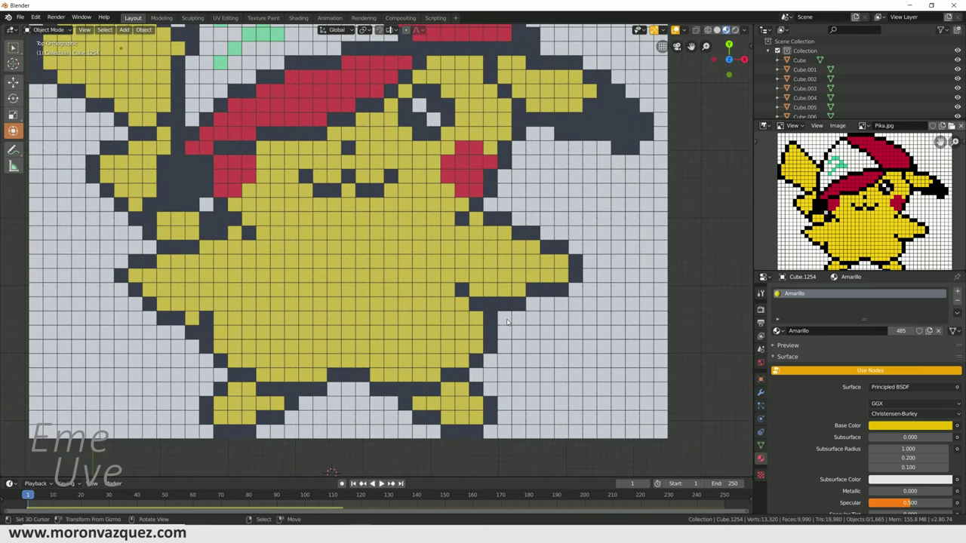
# Box-select white background cubes at the bottom, between the feet, and along both sides
pyautogui.press('b')
pyautogui.moveTo(506, 318); pyautogui.dragTo(685, 445)
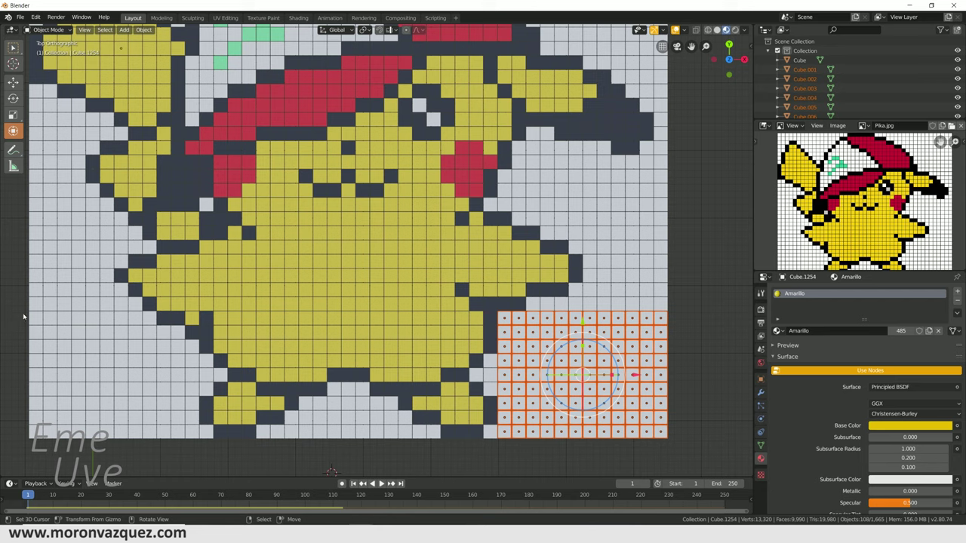
pyautogui.press('b')
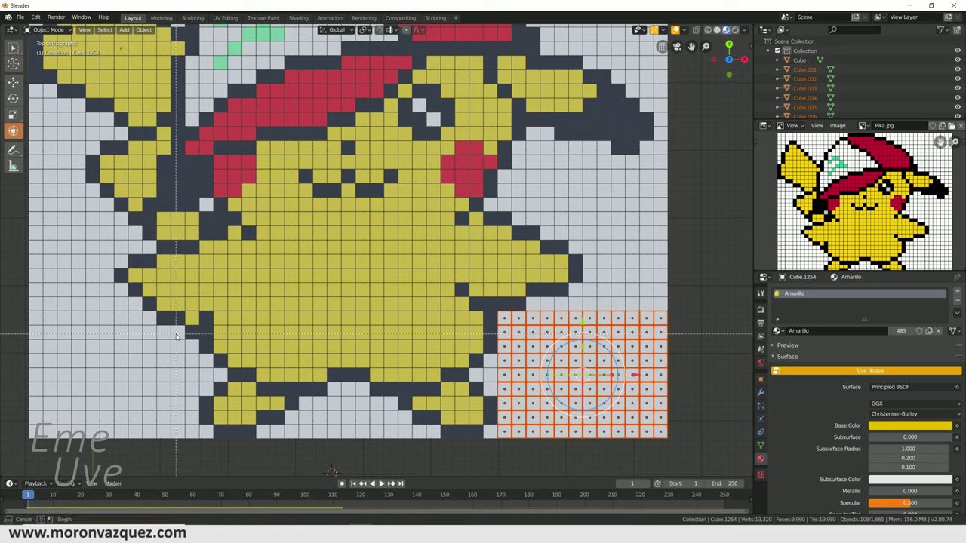
pyautogui.moveTo(175, 334); pyautogui.dragTo(9, 462)
pyautogui.press('b')
pyautogui.moveTo(195, 338); pyautogui.dragTo(188, 448)
pyautogui.press('b')
pyautogui.moveTo(304, 401); pyautogui.dragTo(392, 451)
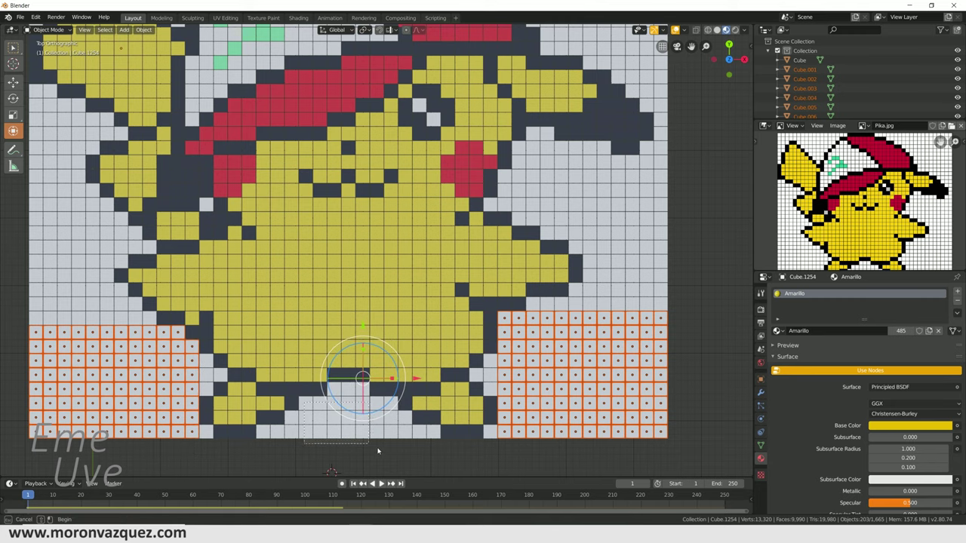
pyautogui.press('b')
pyautogui.moveTo(589, 161); pyautogui.dragTo(691, 287)
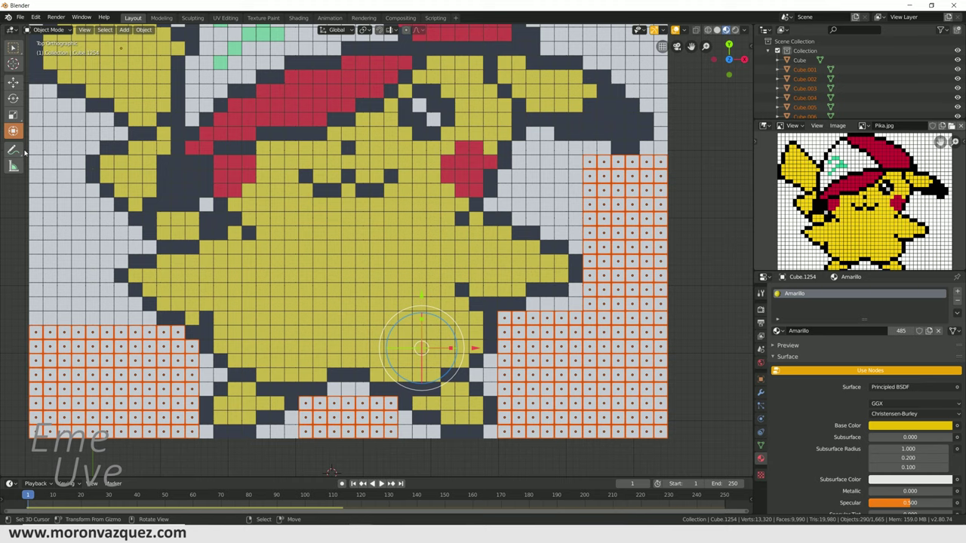
pyautogui.press('b')
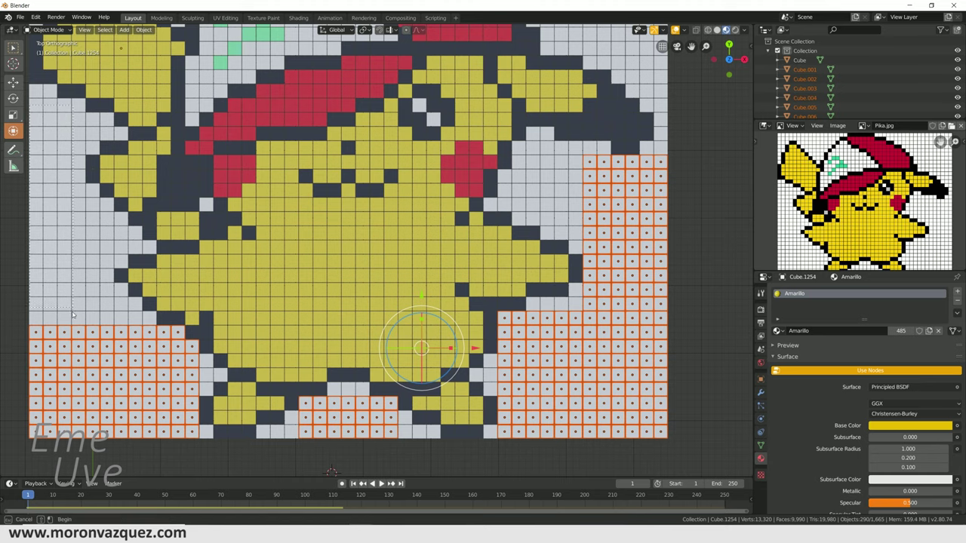
pyautogui.moveTo(73, 312); pyautogui.dragTo(87, 333)
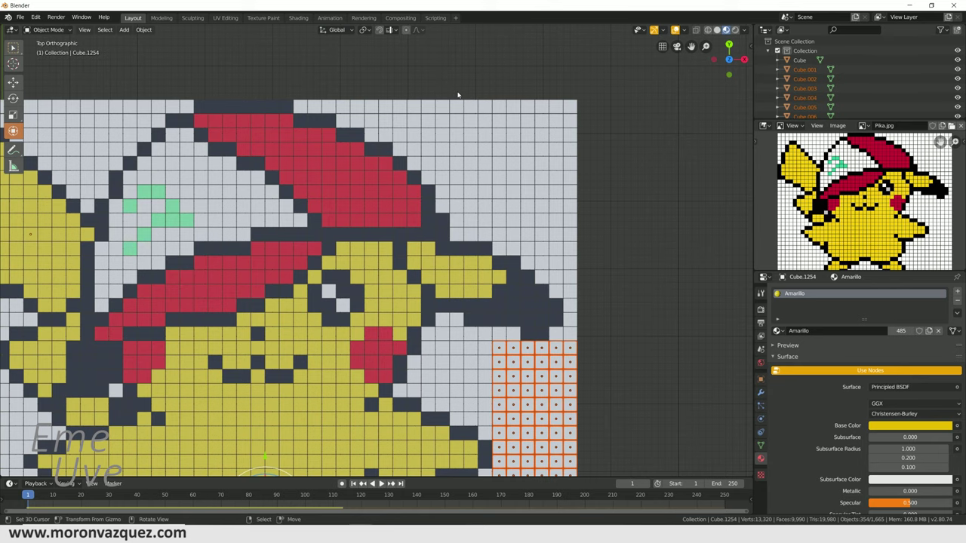
# Select the white cubes in the upper-right background, along the top edge and beside the red cap
pyautogui.moveTo(457, 95); pyautogui.dragTo(584, 235)
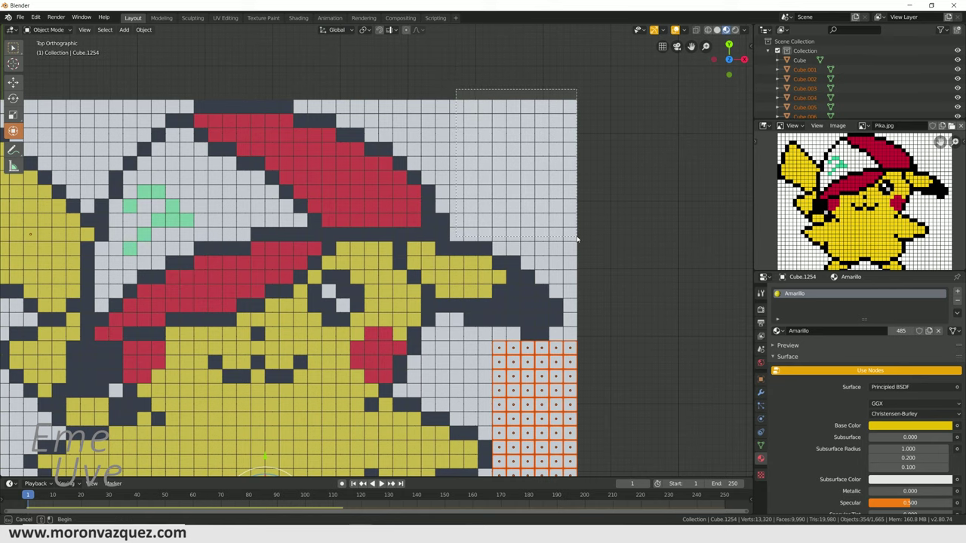
pyautogui.press('b')
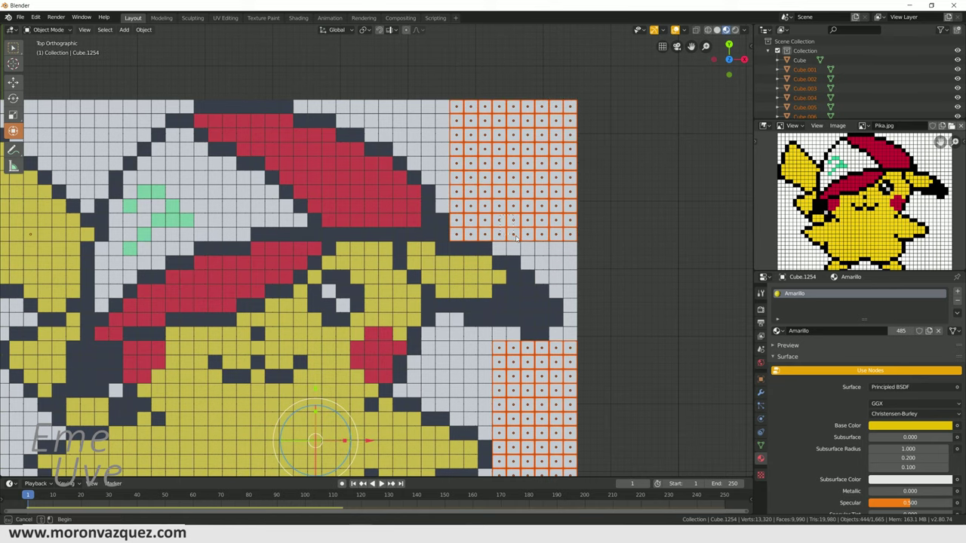
pyautogui.moveTo(581, 248); pyautogui.dragTo(572, 269)
pyautogui.press('b')
pyautogui.press('b')
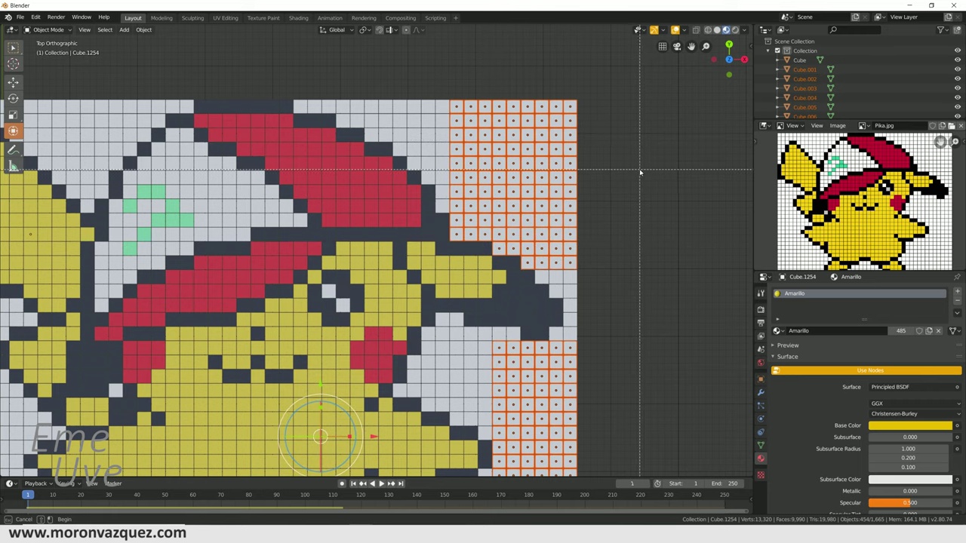
pyautogui.moveTo(494, 88)
pyautogui.mouseDown()
pyautogui.moveTo(430, 139)
pyautogui.moveTo(366, 143)
pyautogui.mouseUp()
pyautogui.press('b')
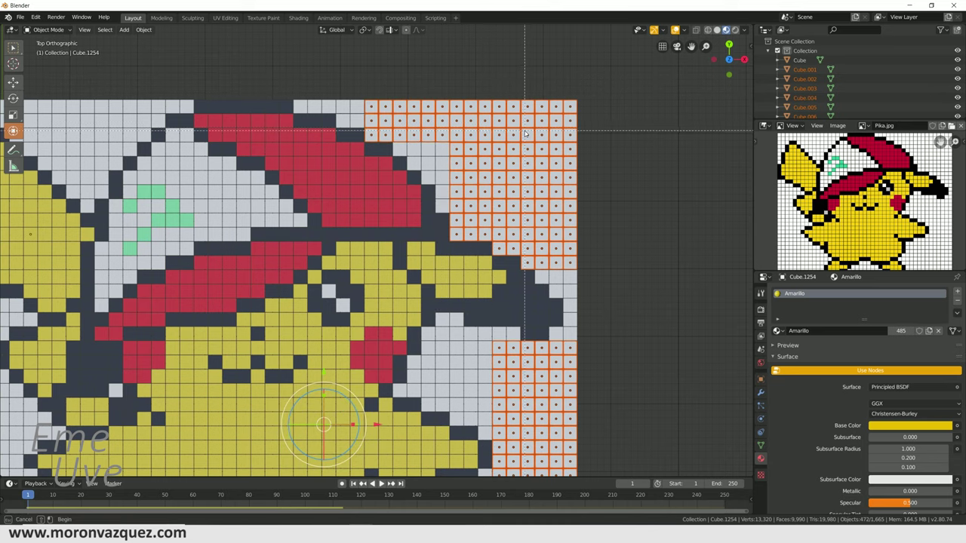
pyautogui.moveTo(528, 130)
pyautogui.mouseDown()
pyautogui.moveTo(410, 170)
pyautogui.moveTo(450, 213)
pyautogui.mouseUp()
pyautogui.moveTo(528, 272)
pyautogui.mouseDown()
pyautogui.moveTo(568, 279)
pyautogui.moveTo(578, 313)
pyautogui.mouseUp()
# Delete the selected white background cubes, leaving 1,173 cubes in the scene
pyautogui.scroll(-3, 581, 325)
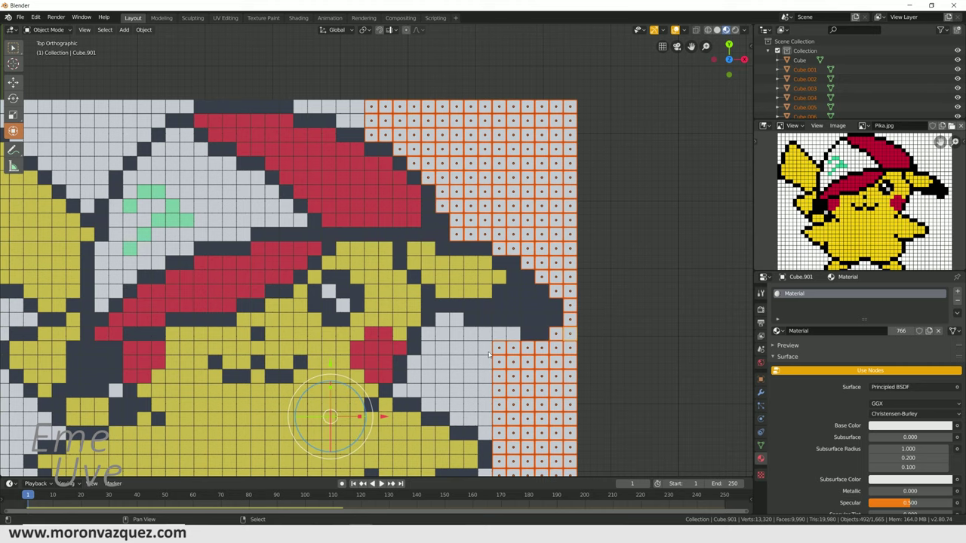
pyautogui.scroll(3, 545, 331)
pyautogui.scroll(-3, 545, 331)
pyautogui.scroll(3, 364, 209)
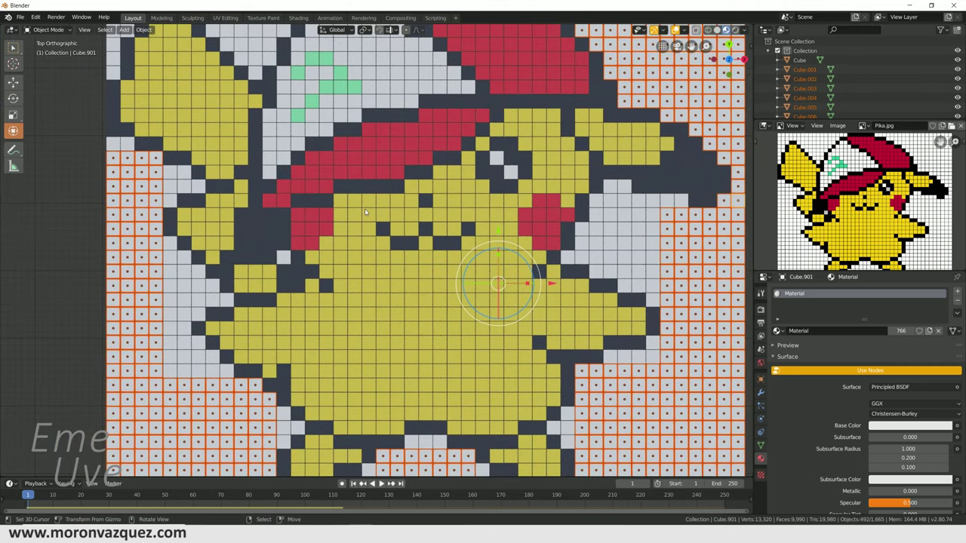
pyautogui.press('Delete')
pyautogui.scroll(-3, 146, 179)
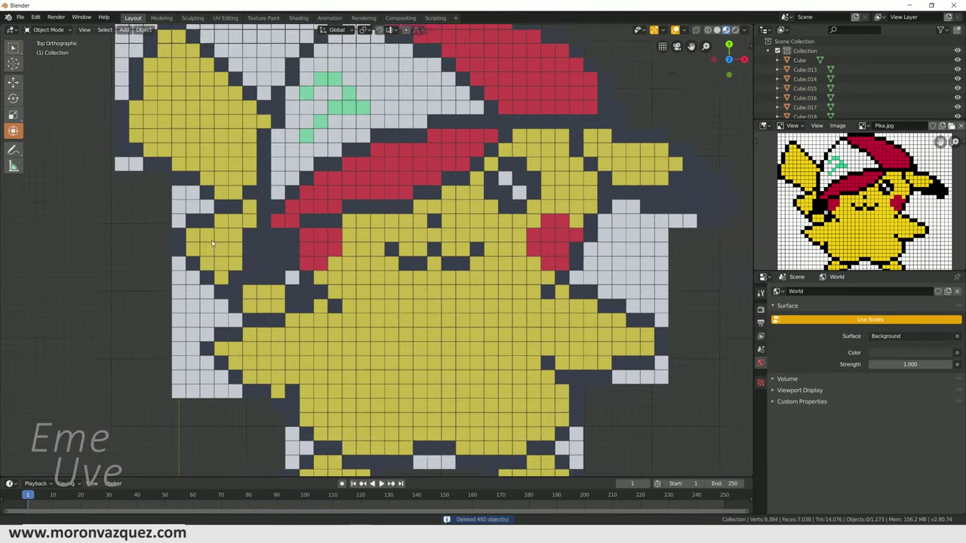
# Box-select the top rows of white cubes and the left column beside them
pyautogui.scroll(3, 240, 229)
pyautogui.press('b')
pyautogui.moveTo(158, 158); pyautogui.dragTo(370, 208)
pyautogui.moveTo(382, 200); pyautogui.dragTo(345, 242)
pyautogui.moveTo(283, 250)
pyautogui.mouseDown()
pyautogui.moveTo(332, 259)
pyautogui.moveTo(331, 271)
pyautogui.moveTo(294, 263)
pyautogui.mouseUp()
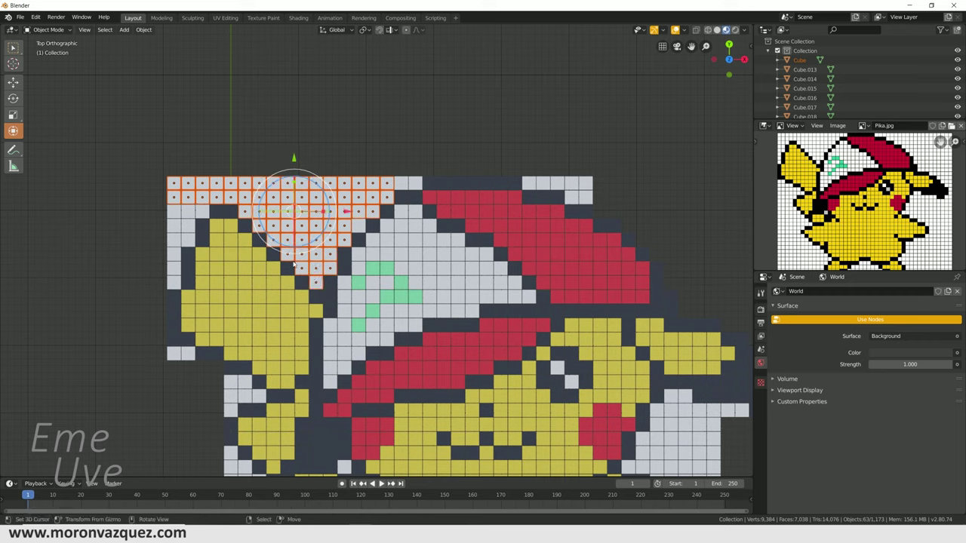
pyautogui.press('b')
pyautogui.moveTo(189, 243); pyautogui.dragTo(178, 281)
# Add the individual white cubes along the lower-left edge to the selection
pyautogui.press('b')
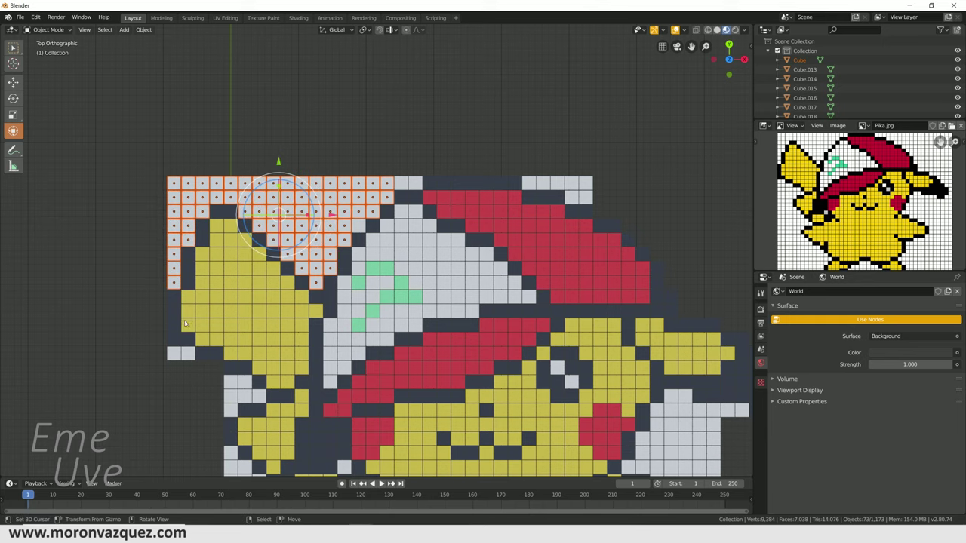
pyautogui.keyDown('shift'); pyautogui.click(173, 353); pyautogui.keyUp('shift')
pyautogui.keyDown('shift'); pyautogui.click(231, 382); pyautogui.keyUp('shift')
pyautogui.keyDown('shift'); pyautogui.click(243, 382); pyautogui.keyUp('shift')
pyautogui.keyDown('shift'); pyautogui.click(230, 396); pyautogui.keyUp('shift')
pyautogui.keyDown('shift'); pyautogui.click(231, 410); pyautogui.keyUp('shift')
pyautogui.keyDown('shift'); pyautogui.click(244, 396); pyautogui.keyUp('shift')
# Add the remaining white cubes along the top row, including its right end
pyautogui.keyDown('shift'); pyautogui.click(529, 184); pyautogui.keyUp('shift')
pyautogui.keyDown('shift'); pyautogui.click(542, 183); pyautogui.keyUp('shift')
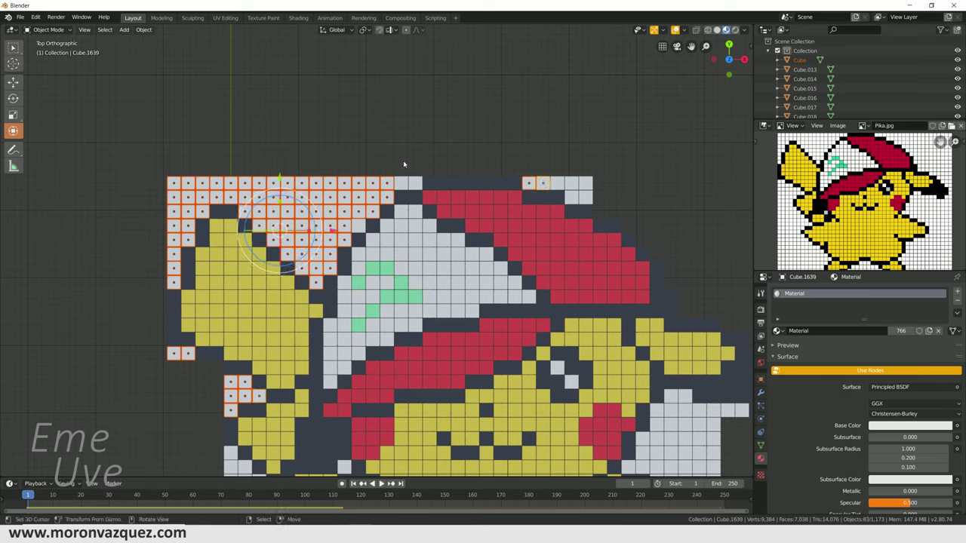
pyautogui.keyDown('shift'); pyautogui.click(408, 184); pyautogui.keyUp('shift')
pyautogui.keyDown('shift'); pyautogui.click(418, 183); pyautogui.keyUp('shift')
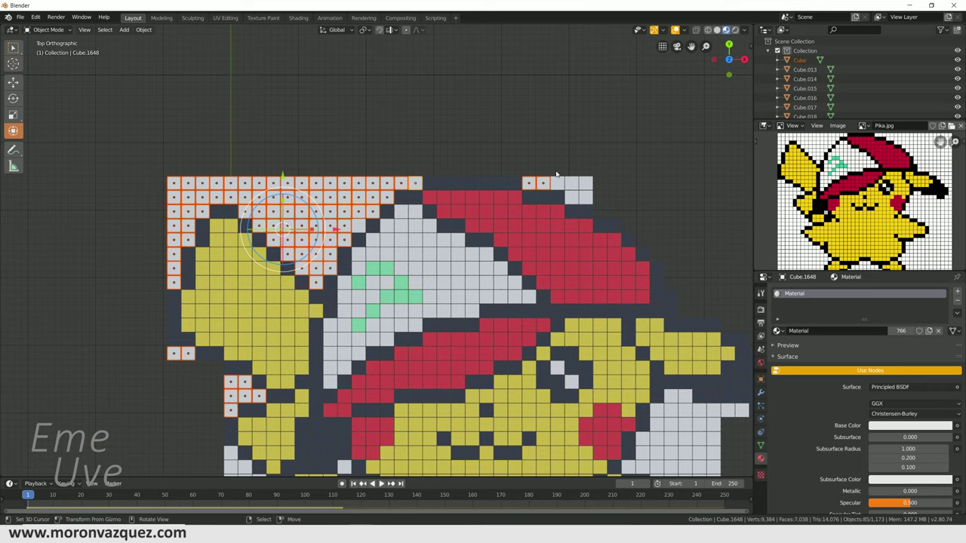
pyautogui.moveTo(555, 169)
pyautogui.keyDown('shift'); pyautogui.mouseDown()
pyautogui.moveTo(604, 189)
pyautogui.moveTo(590, 201)
pyautogui.mouseUp(); pyautogui.keyUp('shift')
pyautogui.keyDown('ctrl'); pyautogui.scroll(-3, 591, 201); pyautogui.keyUp('ctrl')
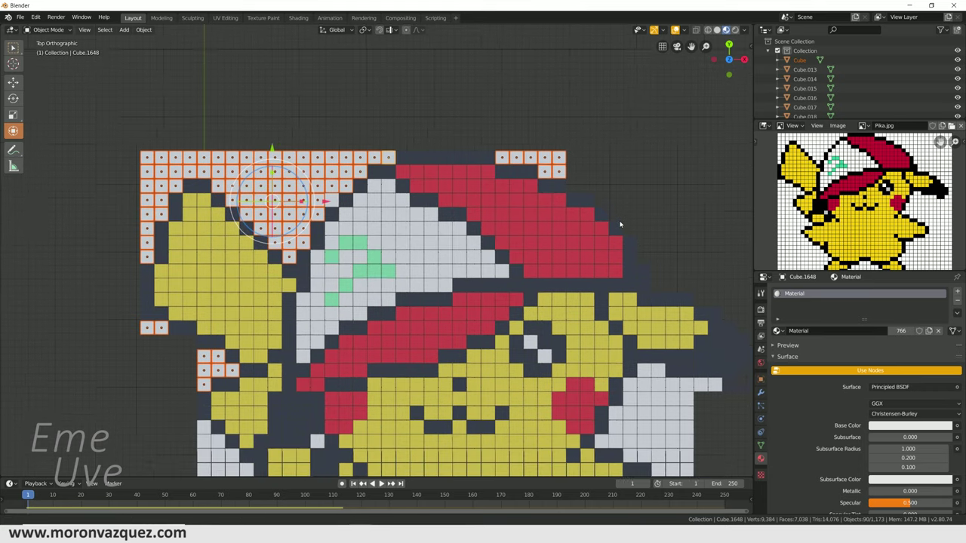
pyautogui.keyDown('shift'); pyautogui.scroll(-5, 600, 219); pyautogui.keyUp('shift')
pyautogui.click(604, 225)
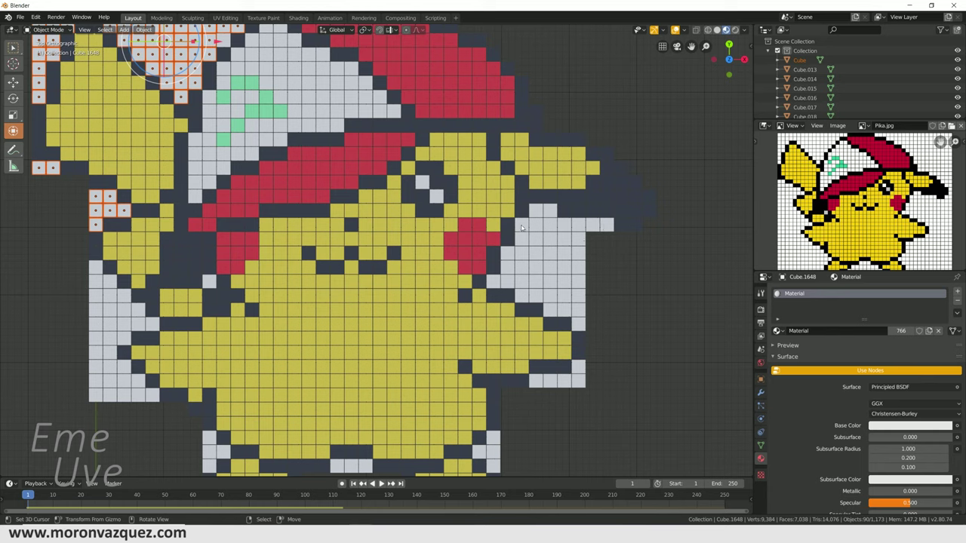
pyautogui.press('b')
pyautogui.press('Escape')
# Add the white cubes beside the right cheek and the right-side row to the selection
pyautogui.press('b')
pyautogui.moveTo(579, 283); pyautogui.dragTo(602, 299)
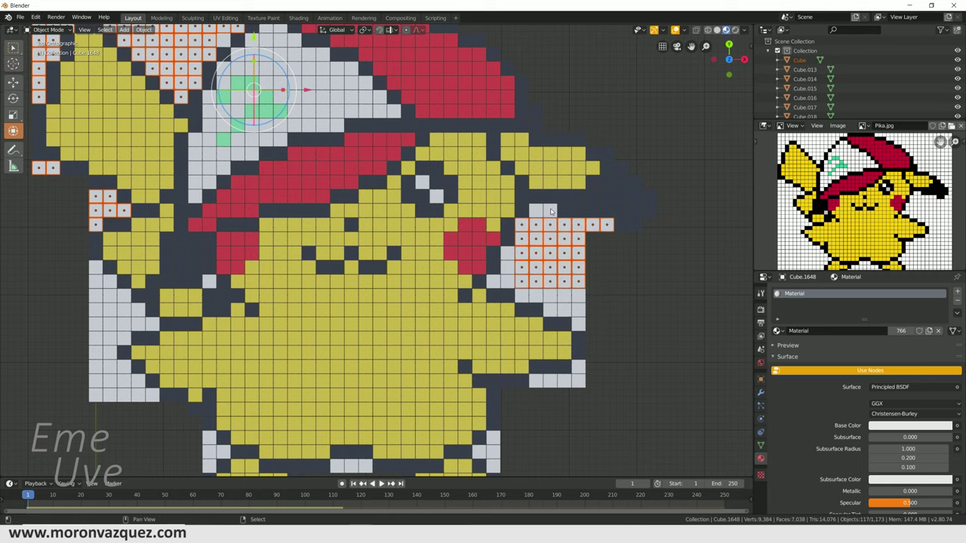
pyautogui.keyDown('shift'); pyautogui.click(549, 211); pyautogui.keyUp('shift')
pyautogui.keyDown('shift'); pyautogui.click(537, 211); pyautogui.keyUp('shift')
pyautogui.keyDown('shift'); pyautogui.click(508, 257); pyautogui.keyUp('shift')
pyautogui.keyDown('shift'); pyautogui.click(507, 268); pyautogui.keyUp('shift')
pyautogui.keyDown('shift'); pyautogui.click(496, 281); pyautogui.keyUp('shift')
pyautogui.keyDown('shift'); pyautogui.click(520, 295); pyautogui.keyUp('shift')
pyautogui.keyDown('shift'); pyautogui.click(533, 296); pyautogui.keyUp('shift')
pyautogui.keyDown('shift'); pyautogui.click(545, 295); pyautogui.keyUp('shift')
pyautogui.keyDown('shift'); pyautogui.click(557, 295); pyautogui.keyUp('shift')
pyautogui.keyDown('shift'); pyautogui.click(569, 295); pyautogui.keyUp('shift')
pyautogui.keyDown('shift'); pyautogui.click(578, 296); pyautogui.keyUp('shift')
# Add the remaining right-side white cubes and bottom-row cubes to the selection
pyautogui.keyDown('shift'); pyautogui.click(577, 309); pyautogui.keyUp('shift')
pyautogui.keyDown('shift'); pyautogui.click(564, 310); pyautogui.keyUp('shift')
pyautogui.keyDown('shift'); pyautogui.click(550, 310); pyautogui.keyUp('shift')
pyautogui.keyDown('shift'); pyautogui.click(578, 323); pyautogui.keyUp('shift')
pyautogui.keyDown('shift'); pyautogui.click(578, 368); pyautogui.keyUp('shift')
pyautogui.keyDown('shift'); pyautogui.click(579, 381); pyautogui.keyUp('shift')
pyautogui.keyDown('shift'); pyautogui.click(560, 381); pyautogui.keyUp('shift')
pyautogui.keyDown('shift'); pyautogui.click(548, 381); pyautogui.keyUp('shift')
pyautogui.keyDown('shift'); pyautogui.click(535, 381); pyautogui.keyUp('shift')
# Box-select the left column and lower-left white cubes beside Pikachu's lower body
pyautogui.scroll(1, 339, 340)
pyautogui.keyDown('shift'); pyautogui.moveTo(310, 386); pyautogui.dragTo(394, 278, button='middle'); pyautogui.keyUp('shift')
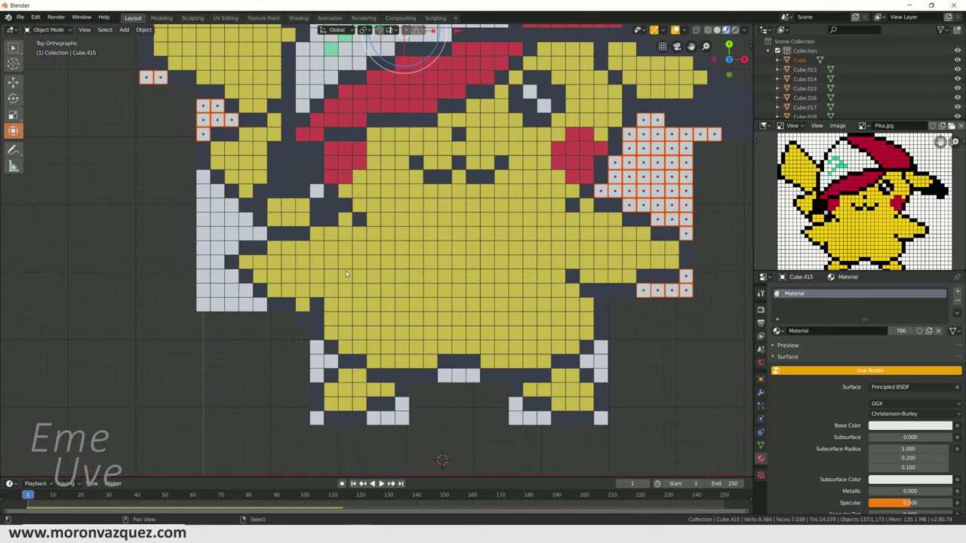
pyautogui.press('b')
pyautogui.moveTo(188, 190); pyautogui.dragTo(222, 305)
pyautogui.moveTo(189, 190); pyautogui.dragTo(215, 326)
pyautogui.press('b')
pyautogui.moveTo(227, 270)
pyautogui.mouseDown()
pyautogui.moveTo(238, 315)
pyautogui.moveTo(258, 309)
pyautogui.mouseUp()
pyautogui.press('b')
pyautogui.press('b')
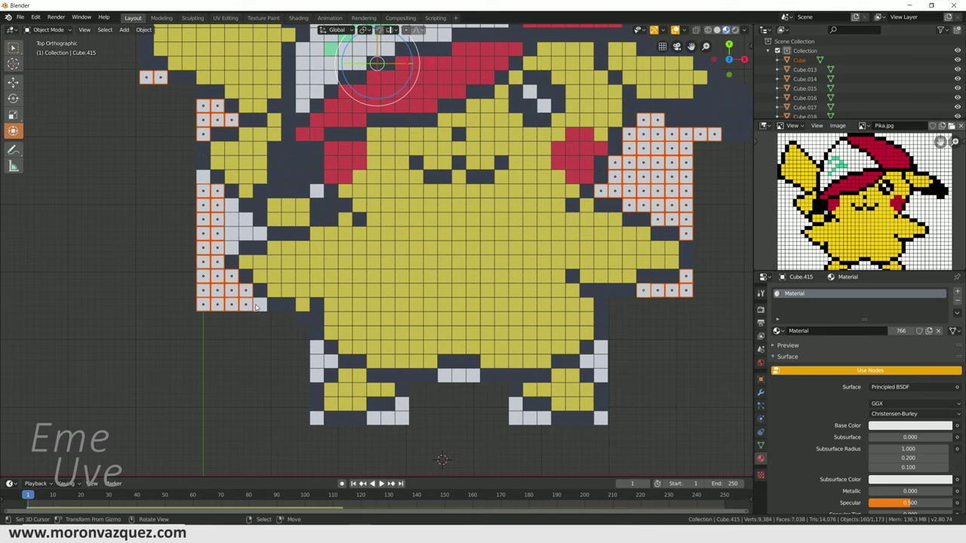
pyautogui.press('Escape')
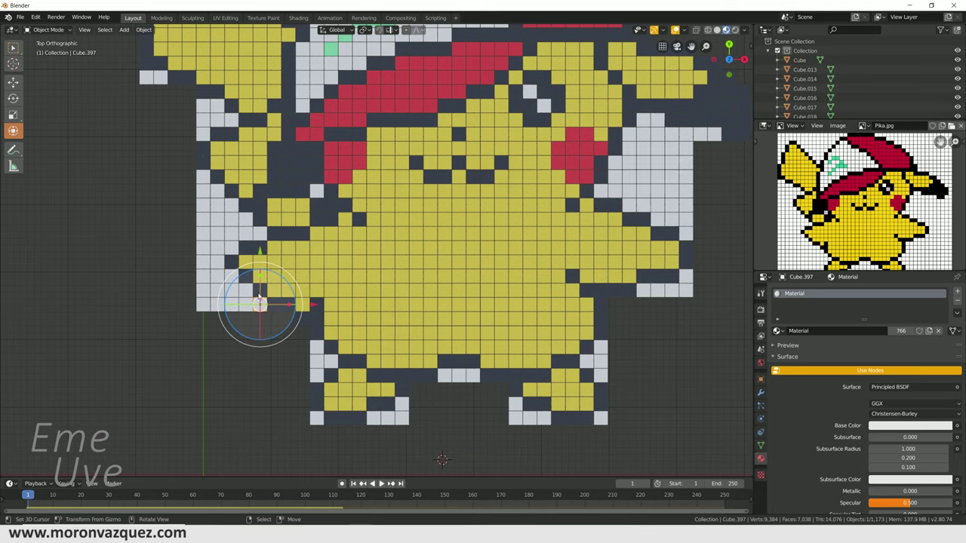
# Add the white cubes along the left side, near the left arm, by the face and between the feet
pyautogui.keyDown('shift'); pyautogui.click(259, 304); pyautogui.keyUp('shift')
pyautogui.keyDown('shift'); pyautogui.click(230, 248); pyautogui.keyUp('shift')
pyautogui.keyDown('shift'); pyautogui.click(231, 234); pyautogui.keyUp('shift')
pyautogui.keyDown('shift'); pyautogui.click(231, 219); pyautogui.keyUp('shift')
pyautogui.keyDown('shift'); pyautogui.click(230, 205); pyautogui.keyUp('shift')
pyautogui.keyDown('shift'); pyautogui.click(203, 177); pyautogui.keyUp('shift')
pyautogui.keyDown('shift'); pyautogui.click(244, 219); pyautogui.keyUp('shift')
pyautogui.keyDown('shift'); pyautogui.click(259, 233); pyautogui.keyUp('shift')
pyautogui.keyDown('shift'); pyautogui.click(318, 191); pyautogui.keyUp('shift')
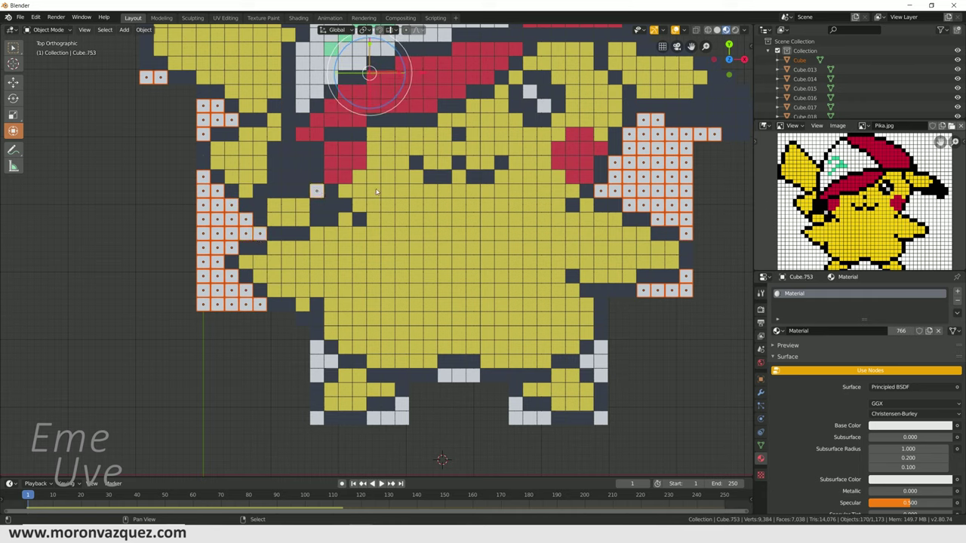
pyautogui.keyDown('shift'); pyautogui.click(317, 347); pyautogui.keyUp('shift')
pyautogui.keyDown('shift'); pyautogui.click(317, 361); pyautogui.keyUp('shift')
pyautogui.keyDown('shift'); pyautogui.click(317, 375); pyautogui.keyUp('shift')
pyautogui.keyDown('shift'); pyautogui.click(330, 362); pyautogui.keyUp('shift')
# Add the bottom-row white cubes and those under the right foot, then delete all 182 selected cubes
pyautogui.keyDown('shift'); pyautogui.click(373, 418); pyautogui.keyUp('shift')
pyautogui.keyDown('shift'); pyautogui.click(387, 418); pyautogui.keyUp('shift')
pyautogui.keyDown('shift'); pyautogui.click(401, 418); pyautogui.keyUp('shift')
pyautogui.keyDown('shift'); pyautogui.click(401, 404); pyautogui.keyUp('shift')
pyautogui.keyDown('shift'); pyautogui.click(316, 418); pyautogui.keyUp('shift')
pyautogui.keyDown('shift'); pyautogui.click(444, 375); pyautogui.keyUp('shift')
pyautogui.keyDown('shift'); pyautogui.click(459, 375); pyautogui.keyUp('shift')
pyautogui.keyDown('shift'); pyautogui.click(473, 375); pyautogui.keyUp('shift')
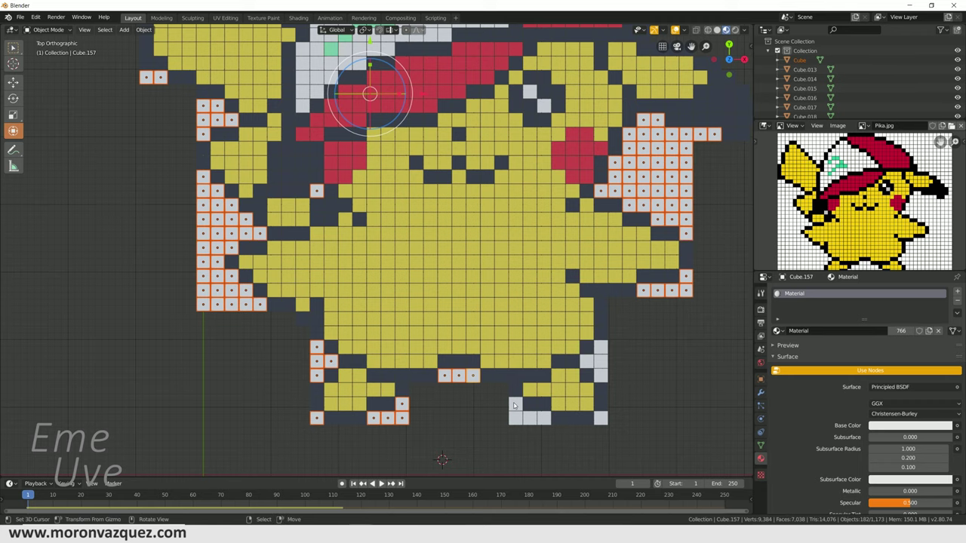
pyautogui.press('Delete')
# Select the last nine white cubes by the right foot and right edge and delete them
pyautogui.click(514, 405)
pyautogui.keyDown('shift'); pyautogui.click(530, 418); pyautogui.keyUp('shift')
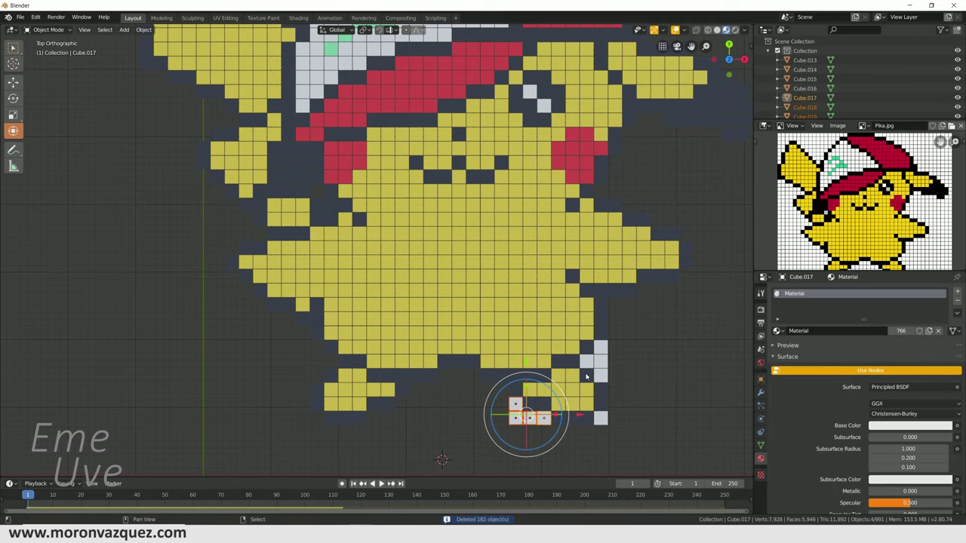
pyautogui.keyDown('shift'); pyautogui.click(587, 362); pyautogui.keyUp('shift')
pyautogui.keyDown('shift'); pyautogui.click(601, 348); pyautogui.keyUp('shift')
pyautogui.keyDown('shift'); pyautogui.click(600, 362); pyautogui.keyUp('shift')
pyautogui.keyDown('shift'); pyautogui.click(601, 375); pyautogui.keyUp('shift')
pyautogui.keyDown('shift'); pyautogui.click(601, 418); pyautogui.keyUp('shift')
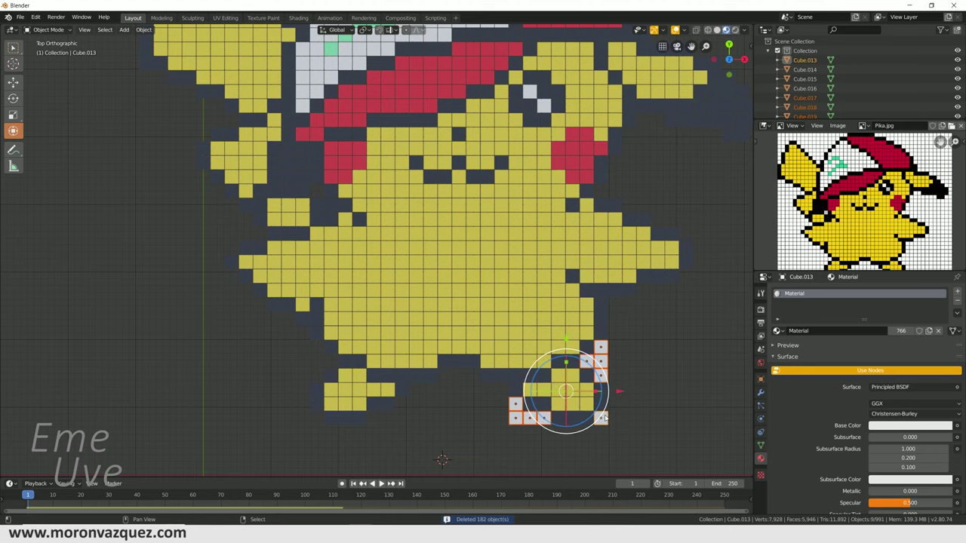
pyautogui.press('Delete')
pyautogui.scroll(-4, 342, 81)
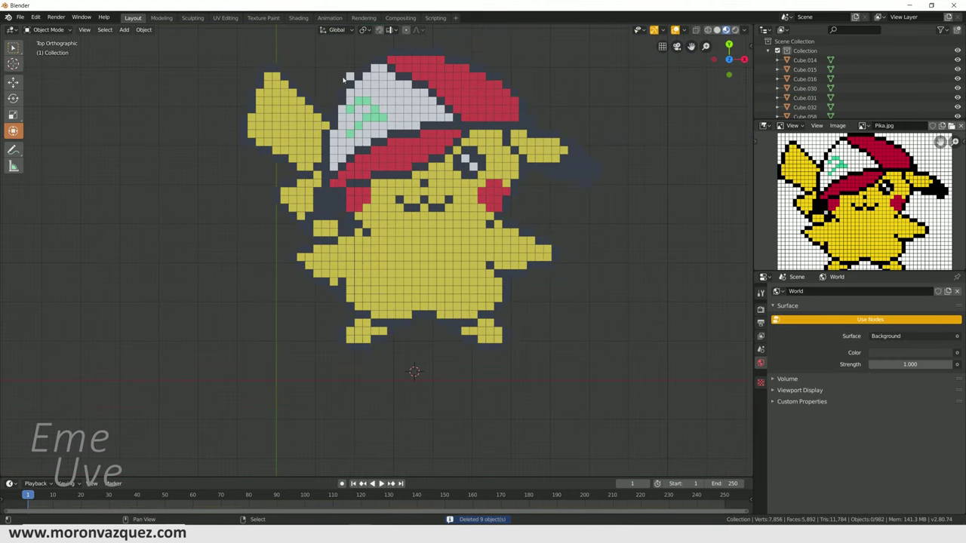
# Delete the stray white cube atop the hat and orbit for a low 3D close-up of the figure
pyautogui.click(348, 77)
pyautogui.press('Delete')
pyautogui.moveTo(518, 286)
pyautogui.mouseDown(button='middle')
pyautogui.moveTo(511, 261)
pyautogui.moveTo(463, 263)
pyautogui.moveTo(455, 253)
pyautogui.mouseUp(button='middle')
pyautogui.moveTo(435, 197)
pyautogui.mouseDown(button='middle')
pyautogui.moveTo(486, 231)
pyautogui.moveTo(538, 235)
pyautogui.mouseUp(button='middle')
pyautogui.scroll(5, 446, 204)
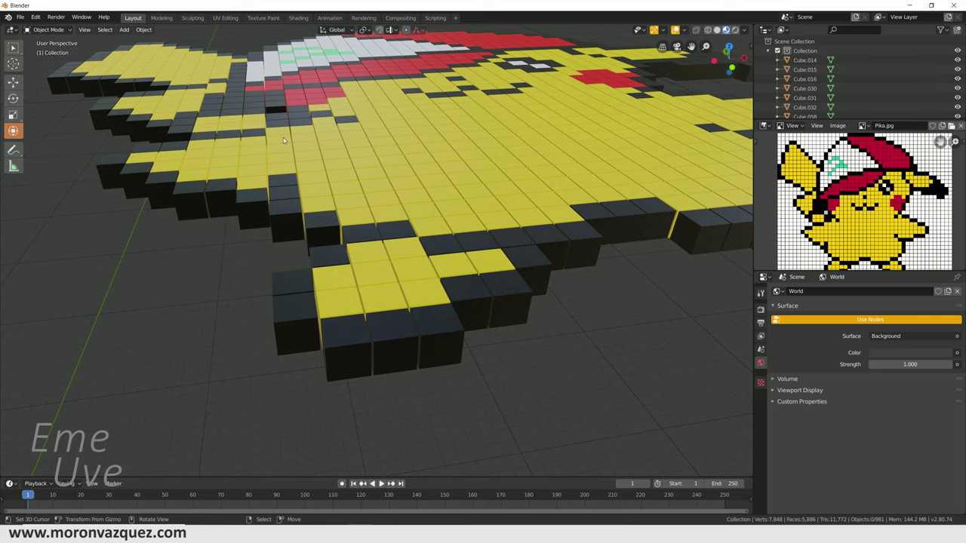
# Return to a near top-down view of the whole figure and select all its cubes
pyautogui.moveTo(537, 151)
pyautogui.mouseDown(button='middle')
pyautogui.moveTo(490, 197)
pyautogui.moveTo(489, 164)
pyautogui.mouseUp(button='middle')
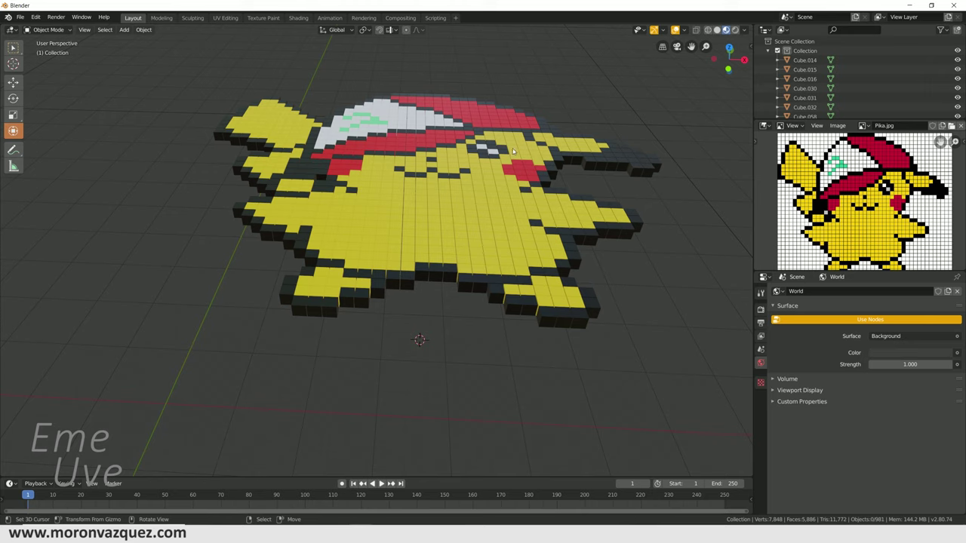
pyautogui.scroll(-3, 512, 151)
pyautogui.moveTo(513, 151); pyautogui.dragTo(483, 203, button='middle')
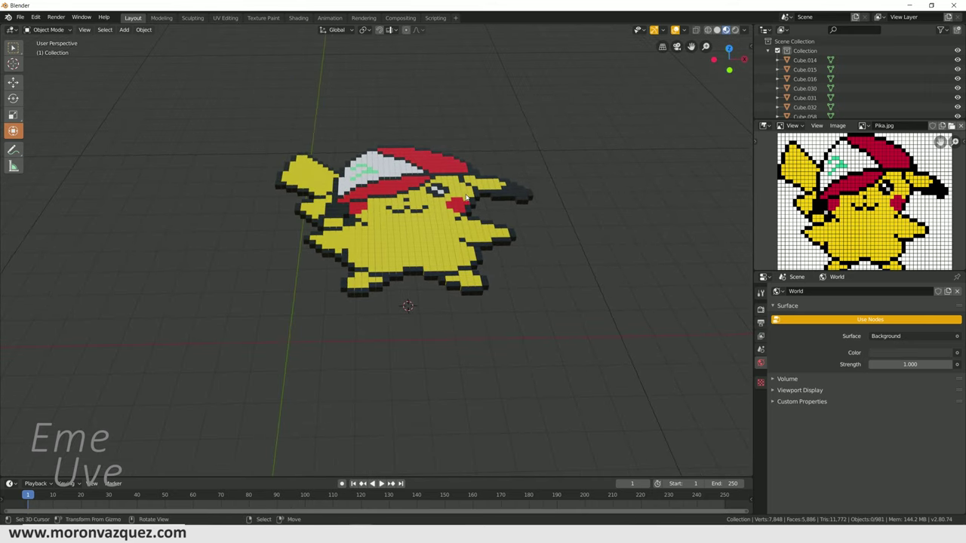
pyautogui.press('a')
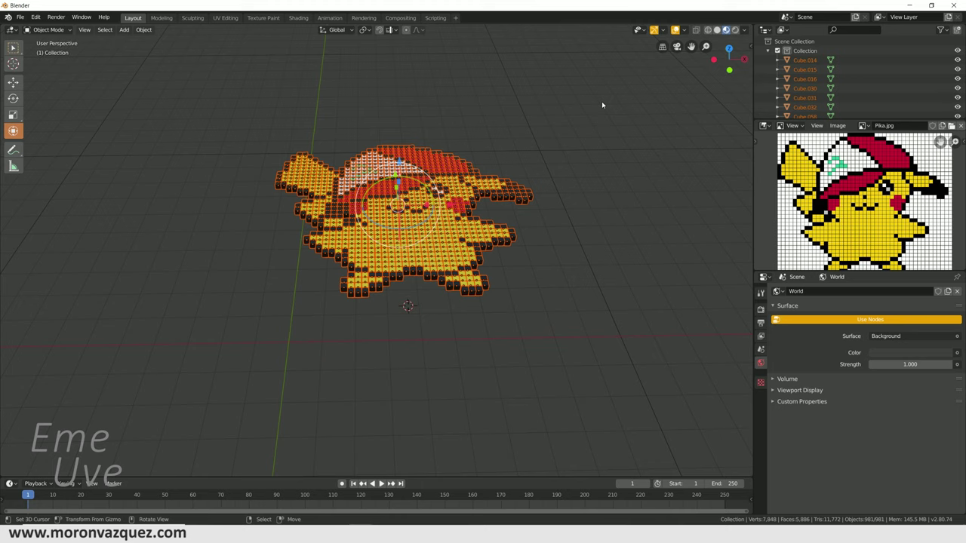
# Rotate the Pikachu model 90 degrees around X to stand it upright
pyautogui.press('r')
pyautogui.write('x')
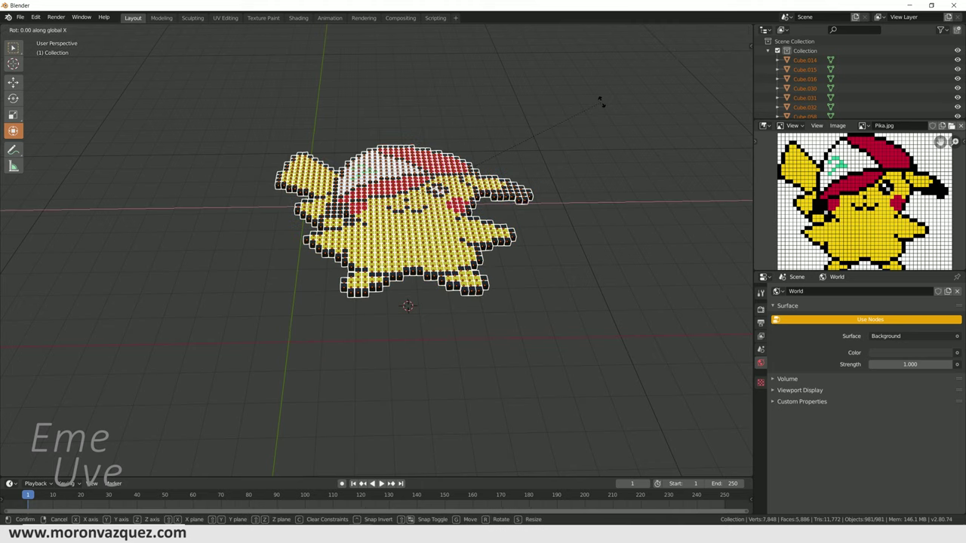
pyautogui.write('90')
pyautogui.press('Return')
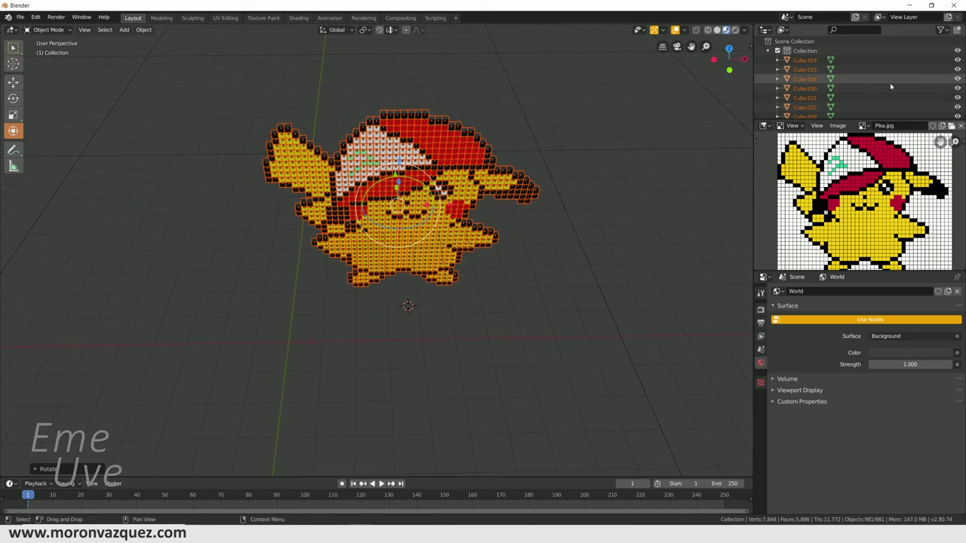
pyautogui.moveTo(461, 249); pyautogui.dragTo(417, 168, button='middle')
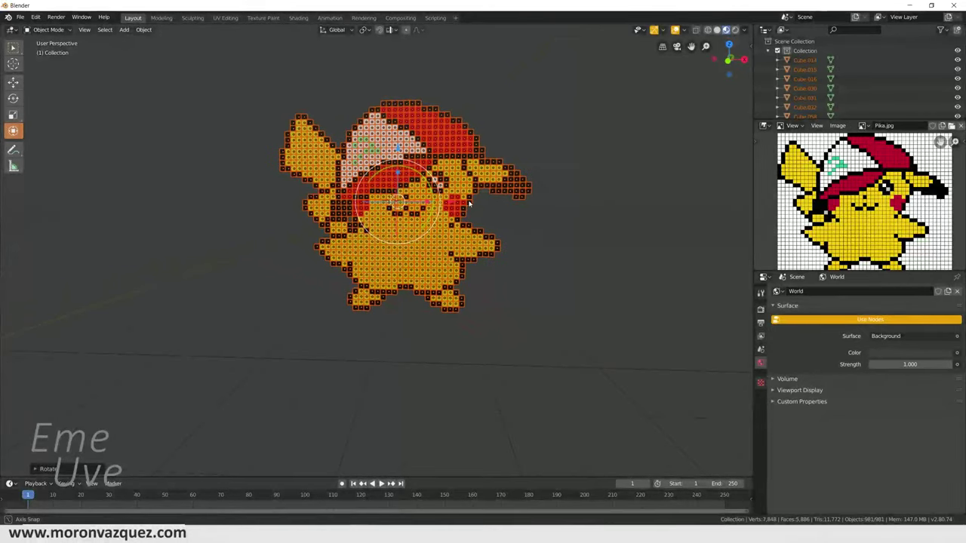
# Raise the Pikachu model along Z so it floats above the ground
pyautogui.moveTo(398, 146); pyautogui.dragTo(398, 38)
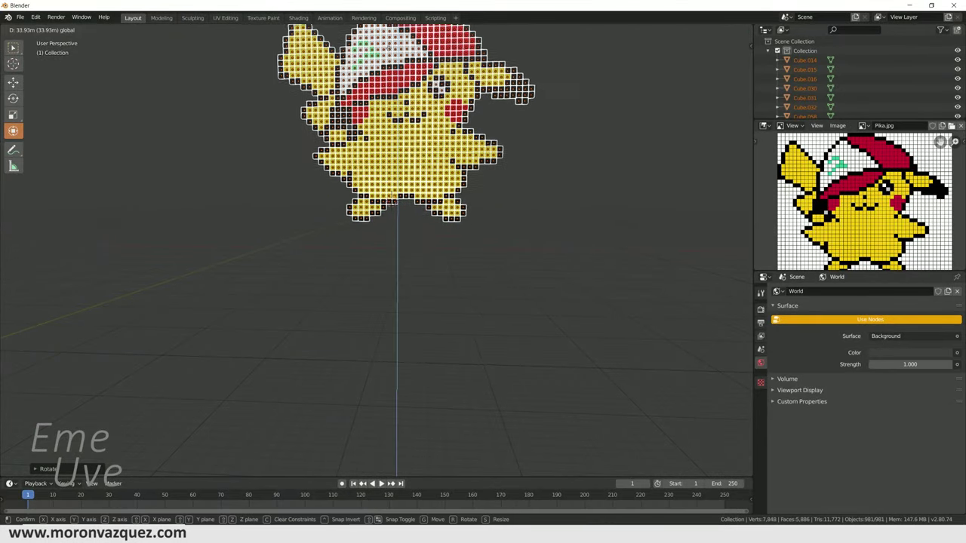
pyautogui.moveTo(397, 38)
pyautogui.mouseDown(button='middle')
pyautogui.moveTo(461, 161)
pyautogui.moveTo(425, 113)
pyautogui.mouseUp(button='middle')
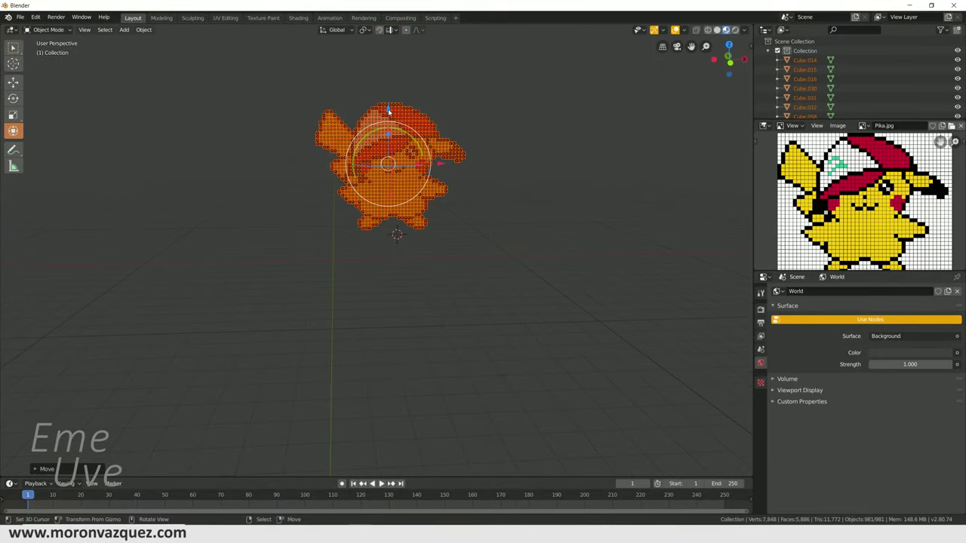
pyautogui.moveTo(389, 111); pyautogui.dragTo(391, 90)
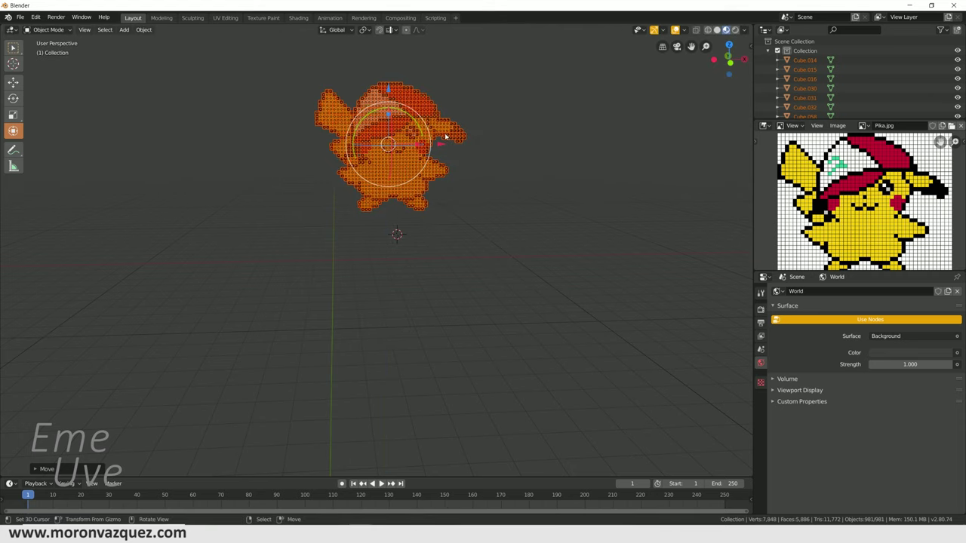
# Move the lone cube Cube.1042 off to the upper left, away from Pikachu
pyautogui.moveTo(446, 136); pyautogui.dragTo(561, 111)
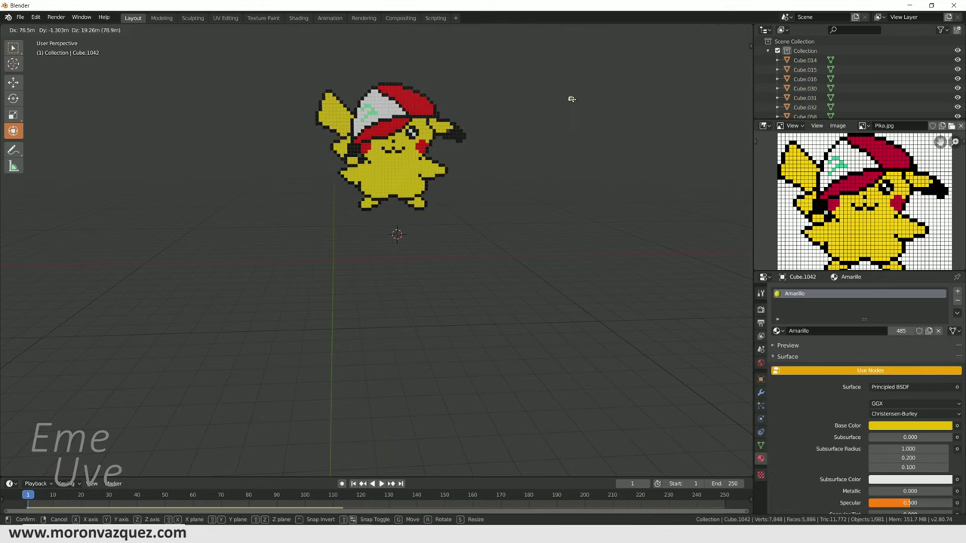
pyautogui.moveTo(425, 172); pyautogui.dragTo(384, 297)
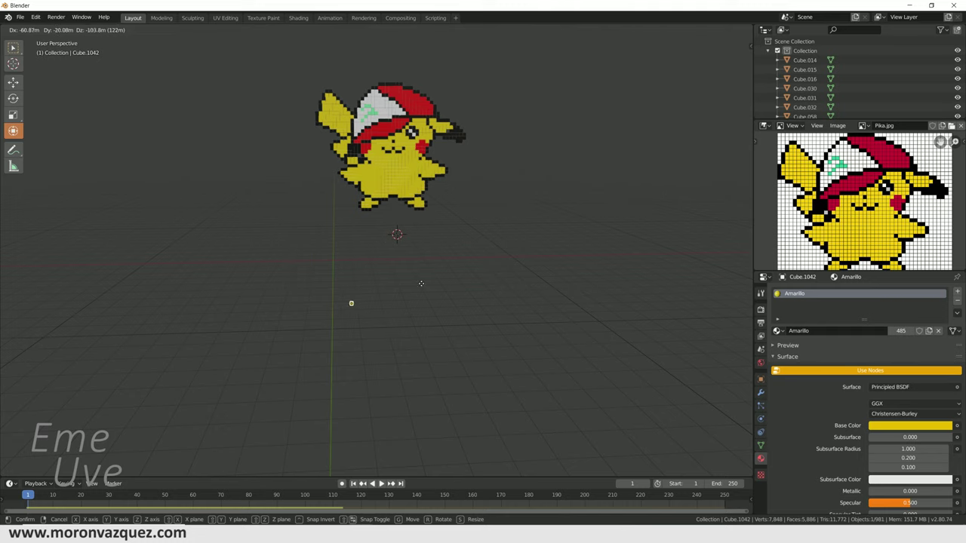
pyautogui.moveTo(386, 180); pyautogui.dragTo(143, 110)
pyautogui.click(16, 83)
pyautogui.click(14, 81)
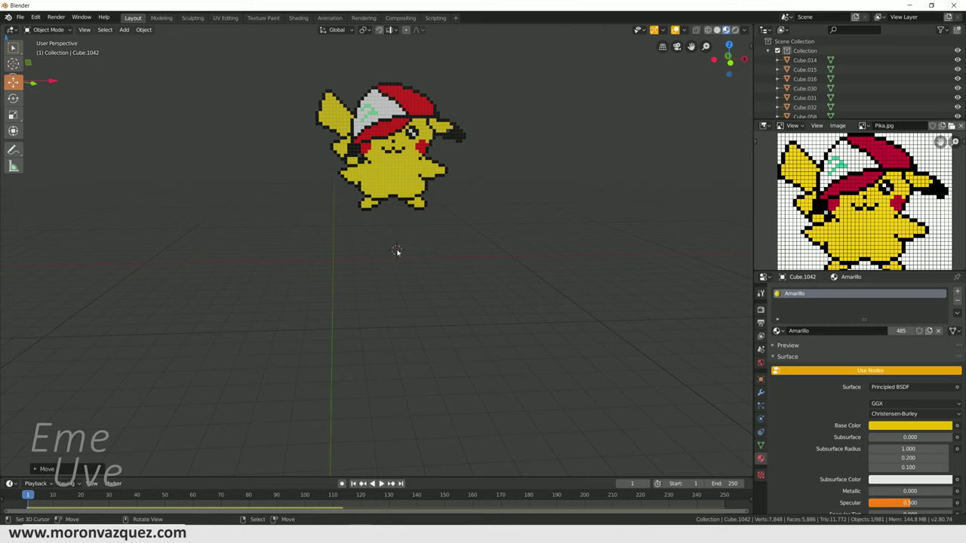
pyautogui.hotkey('shift', 'a')
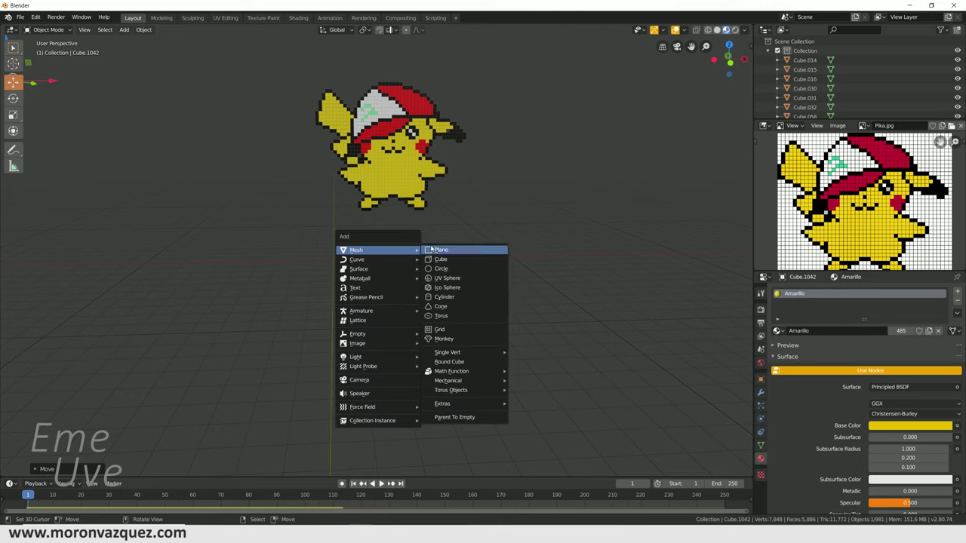
# Add a plane beneath Pikachu and scale it up about 122.88 times as the ground
pyautogui.click(440, 251)
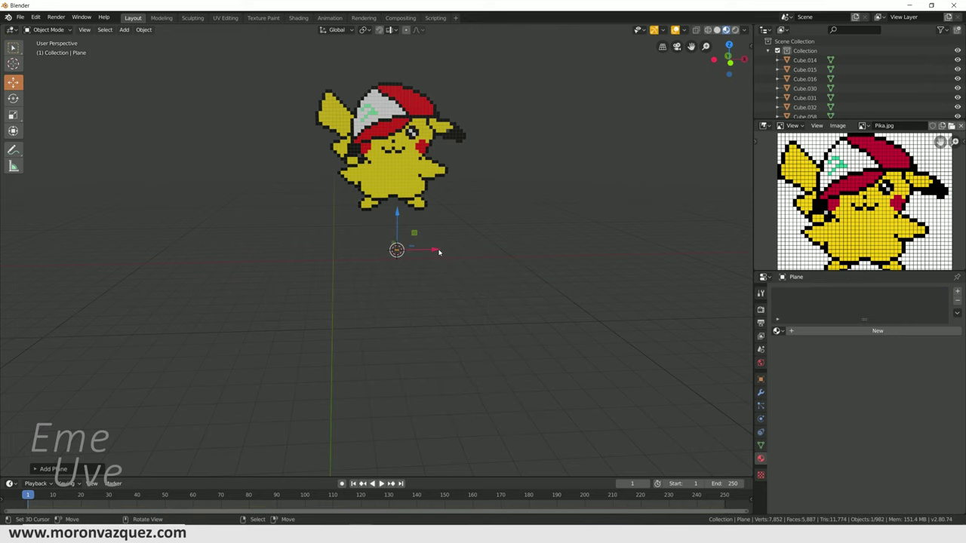
pyautogui.press('s')
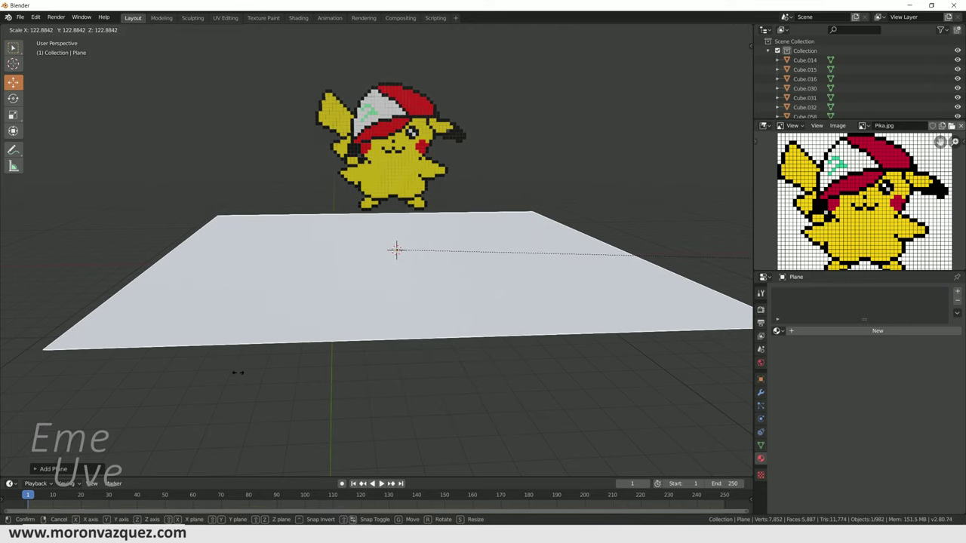
pyautogui.click(533, 457)
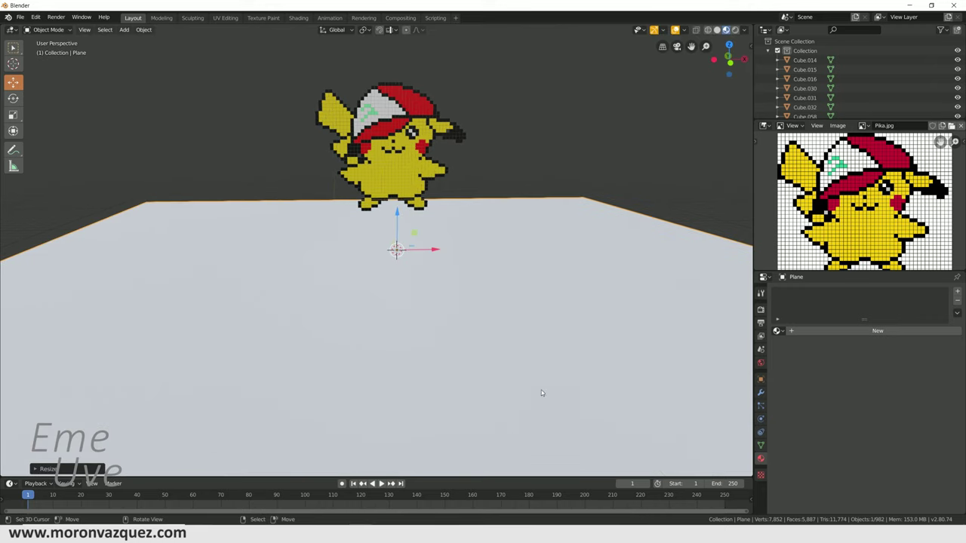
pyautogui.click(760, 421)
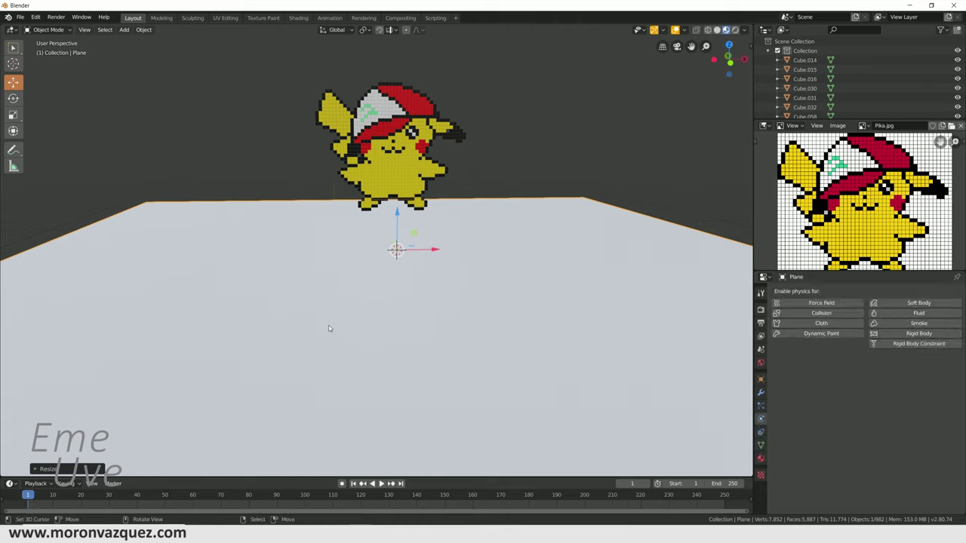
# Enable Rigid Body on the plane with Type Passive and Collision Shape Box
pyautogui.click(917, 334)
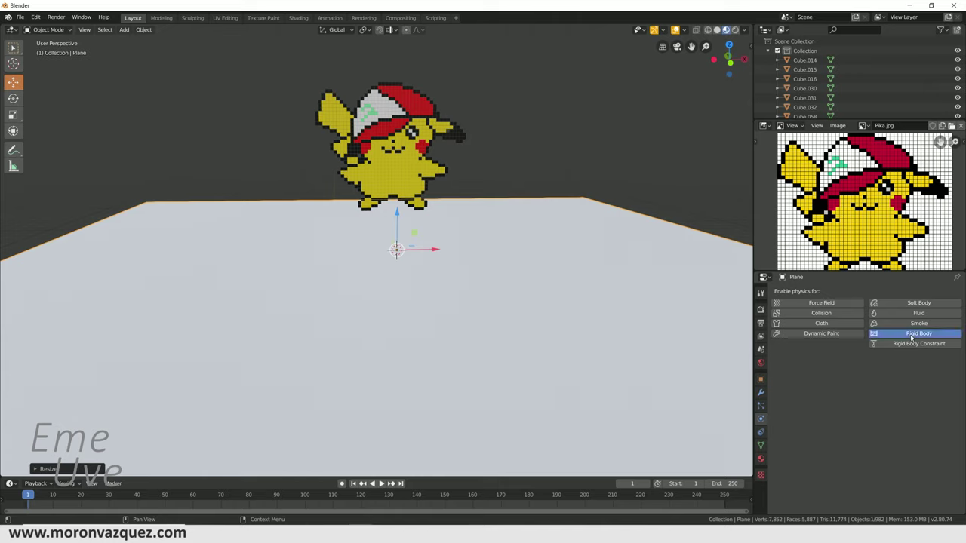
pyautogui.click(896, 373)
pyautogui.click(894, 393)
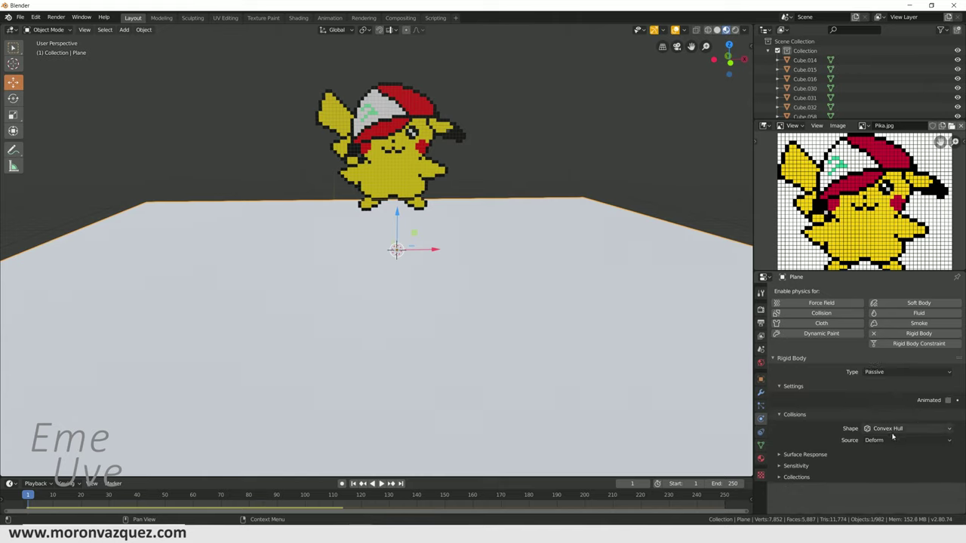
pyautogui.click(890, 429)
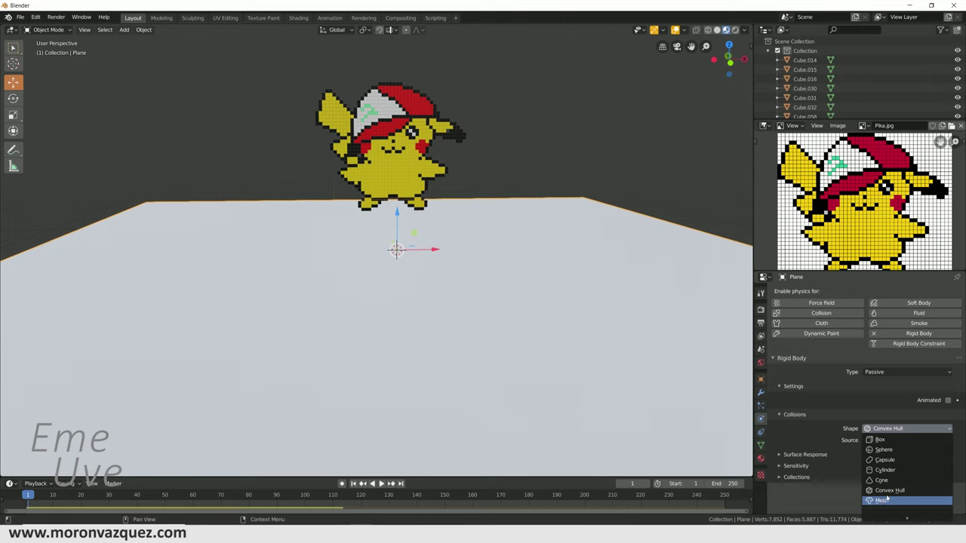
pyautogui.click(875, 439)
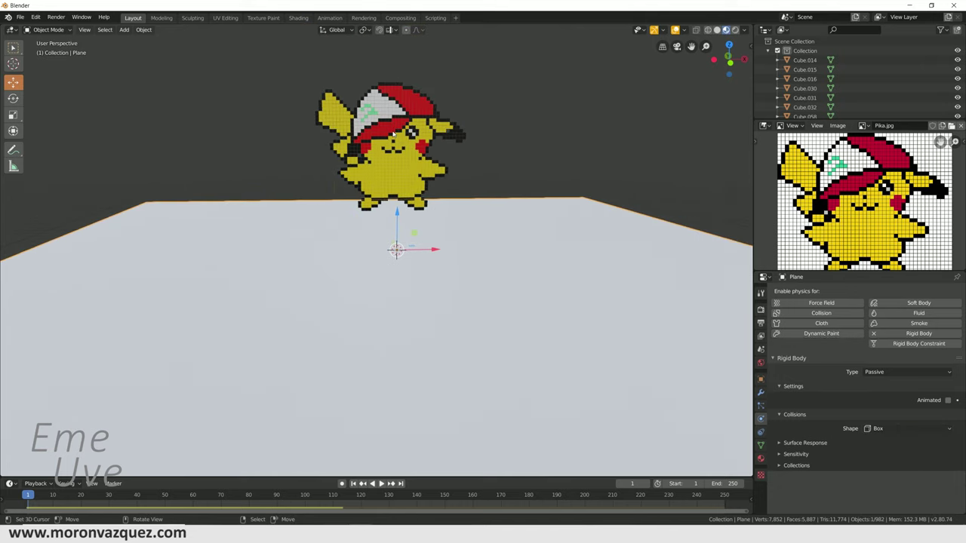
pyautogui.moveTo(424, 202); pyautogui.dragTo(417, 196, button='middle')
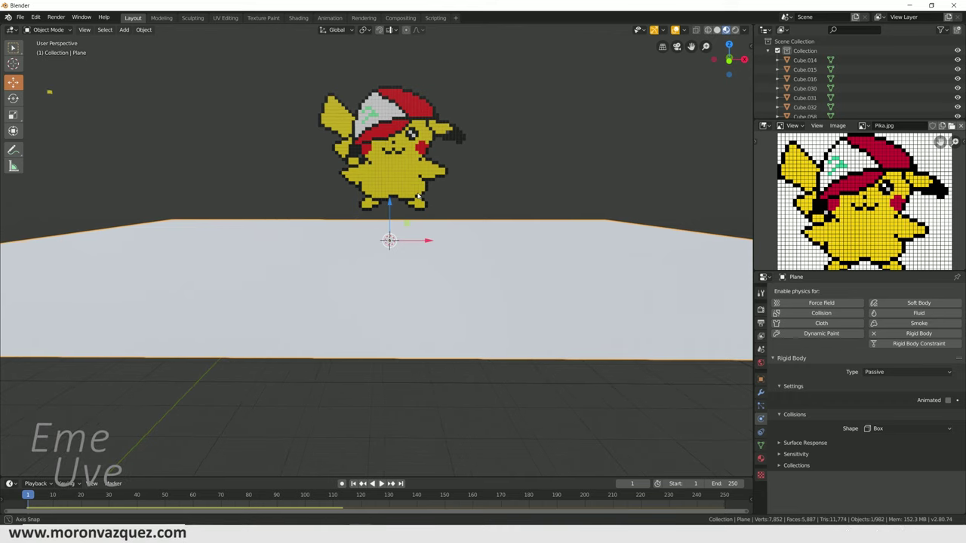
pyautogui.click(382, 484)
pyautogui.moveTo(396, 453)
pyautogui.mouseDown(button='middle')
pyautogui.moveTo(423, 350)
pyautogui.moveTo(433, 361)
pyautogui.moveTo(427, 354)
pyautogui.moveTo(488, 367)
pyautogui.mouseUp(button='middle')
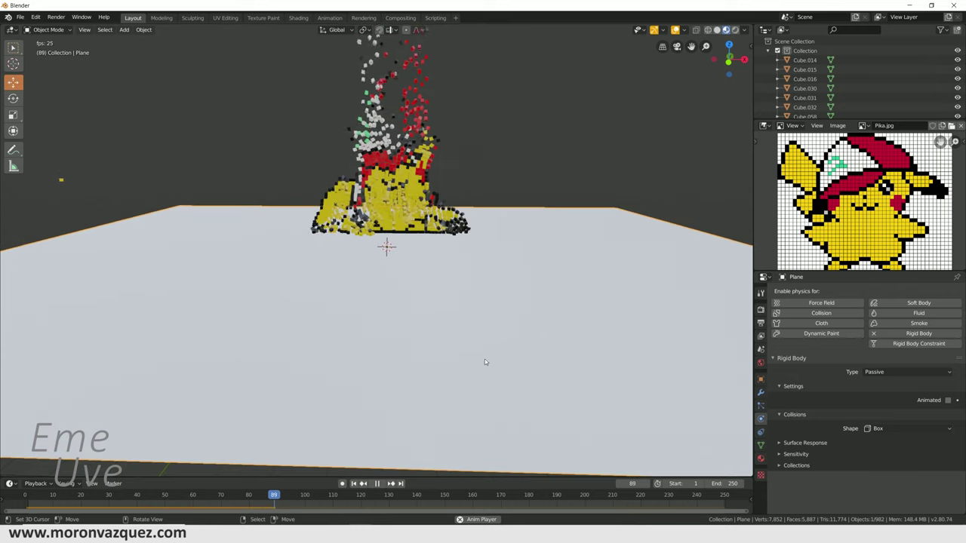
pyautogui.moveTo(505, 298); pyautogui.dragTo(537, 264, button='middle')
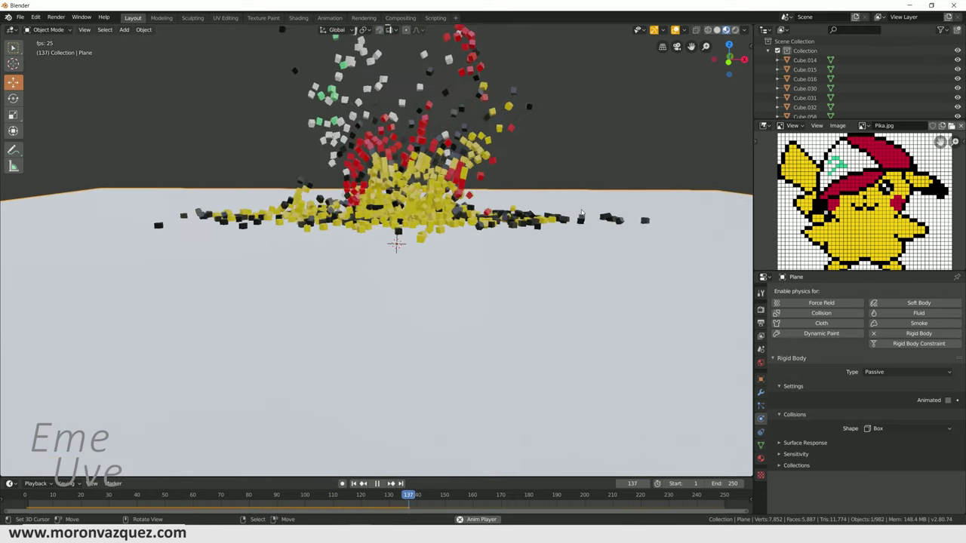
pyautogui.scroll(-3, 570, 264)
pyautogui.scroll(-3, 453, 195)
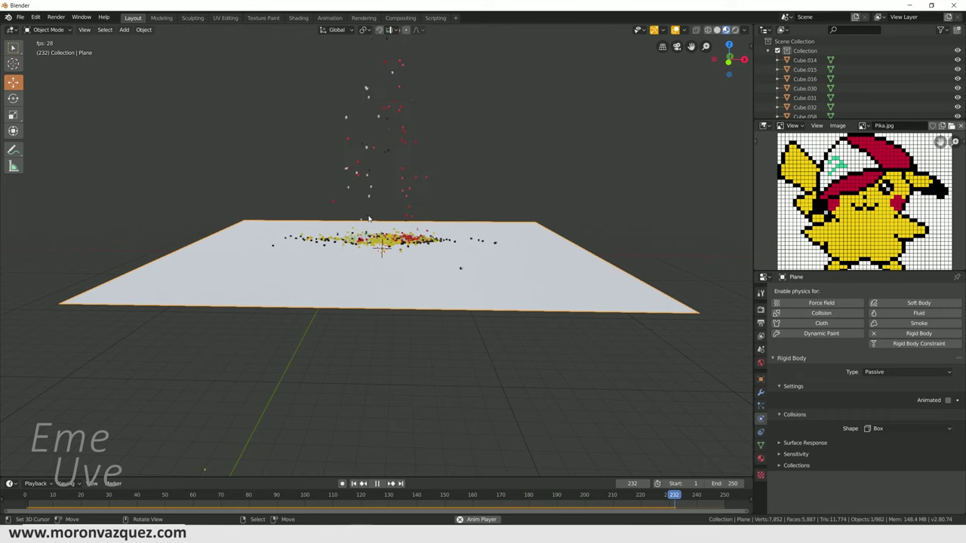
pyautogui.scroll(2, 378, 226)
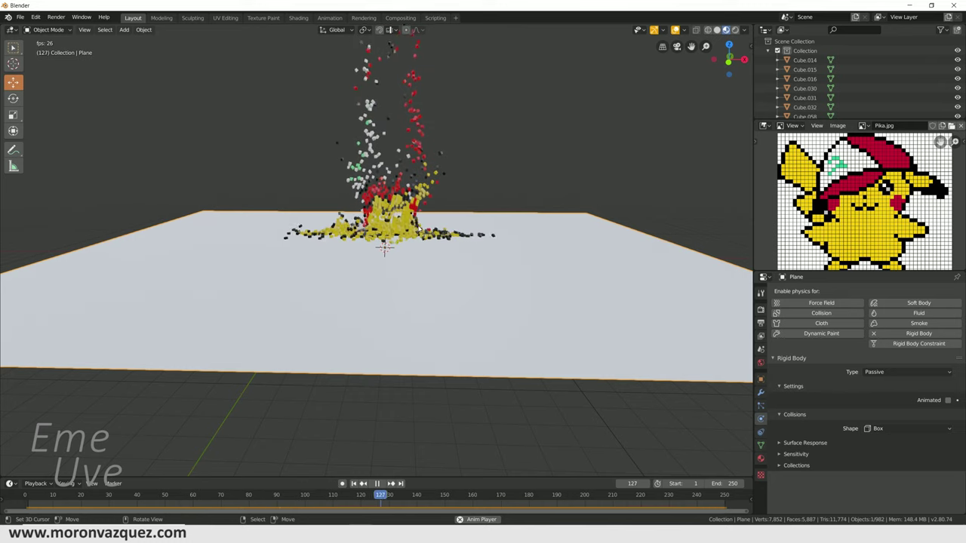
pyautogui.click(377, 484)
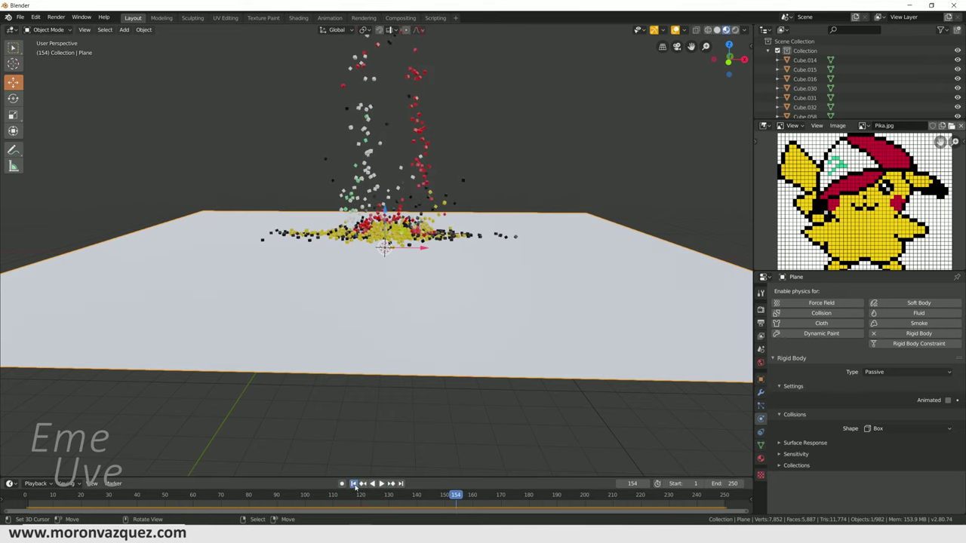
pyautogui.click(354, 484)
pyautogui.moveTo(411, 219); pyautogui.dragTo(417, 211, button='middle')
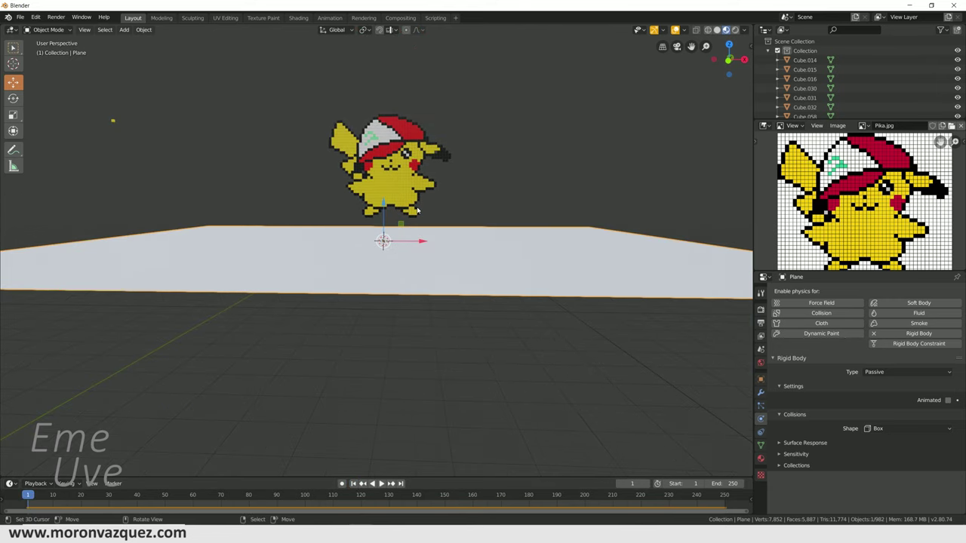
pyautogui.click(391, 174)
# Delete the stray cube Cube.1042 from the scene
pyautogui.press('b')
pyautogui.moveTo(315, 96); pyautogui.dragTo(483, 223)
pyautogui.click(113, 120)
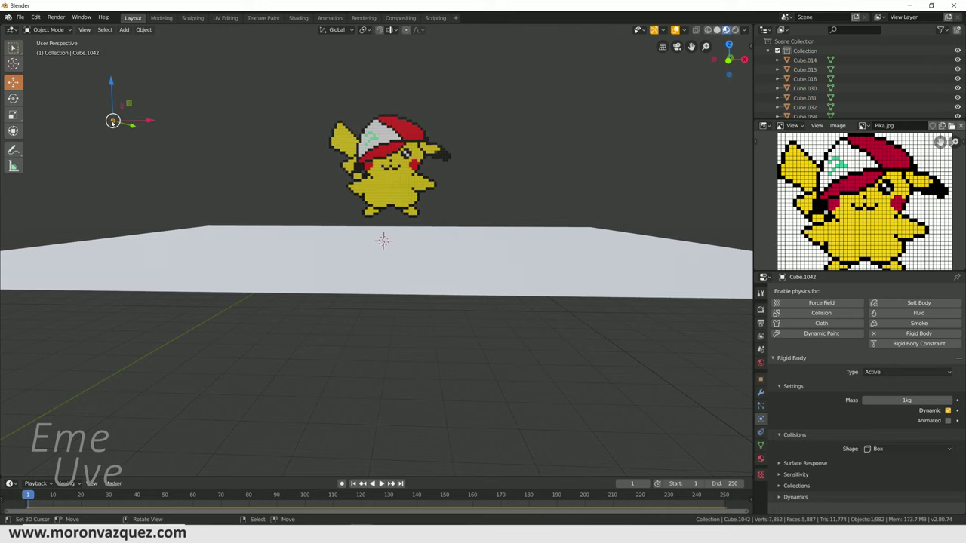
pyautogui.scroll(3, 373, 159)
pyautogui.keyDown('shift'); pyautogui.moveTo(405, 143); pyautogui.dragTo(412, 226, button='middle'); pyautogui.keyUp('shift')
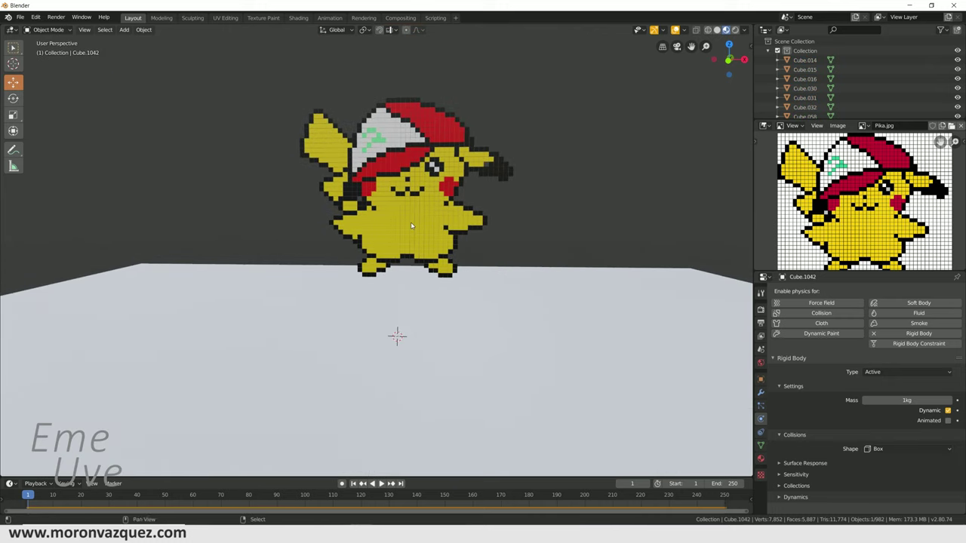
pyautogui.scroll(2, 398, 209)
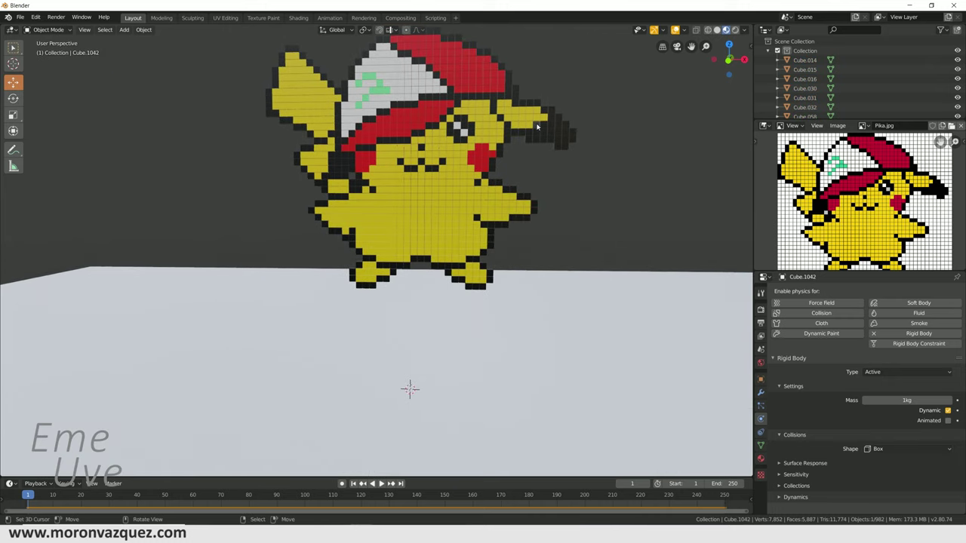
pyautogui.scroll(-1, 538, 127)
pyautogui.scroll(-1, 535, 129)
pyautogui.moveTo(535, 129); pyautogui.dragTo(177, 165, button='middle')
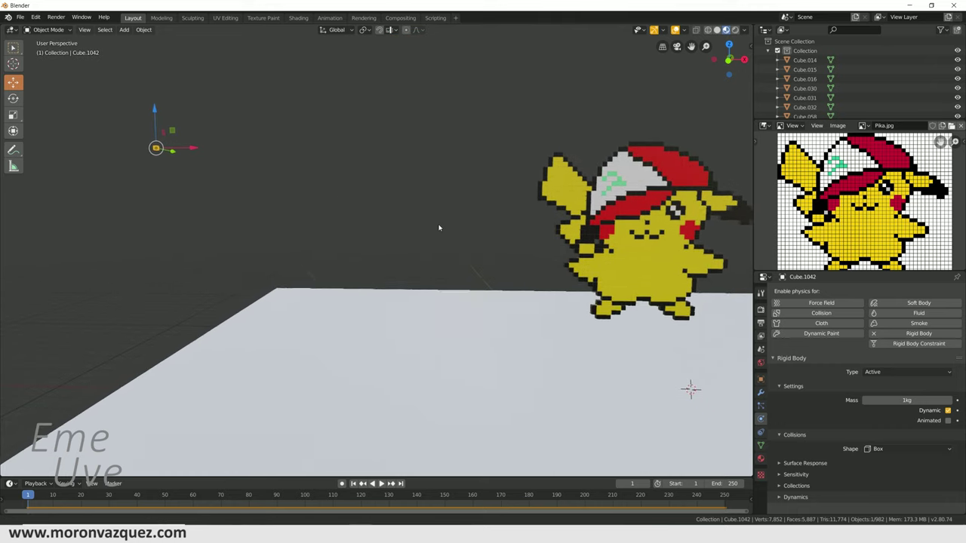
pyautogui.press('x')
pyautogui.click(162, 152)
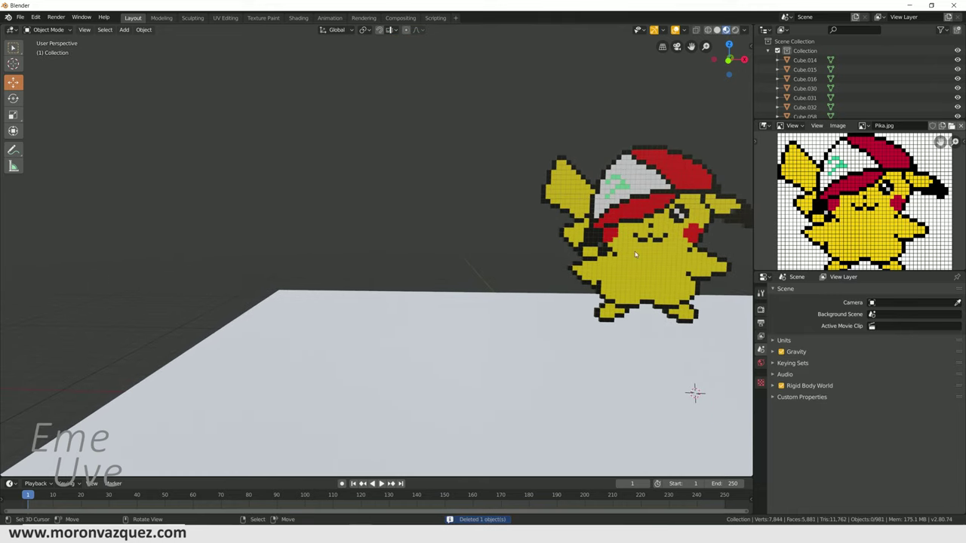
# In Front view, select the yellow cube beside the gap in Pikachu's tail
pyautogui.moveTo(635, 256); pyautogui.dragTo(420, 205, button='middle')
pyautogui.scroll(4, 421, 205)
pyautogui.moveTo(258, 420); pyautogui.dragTo(314, 344, button='middle')
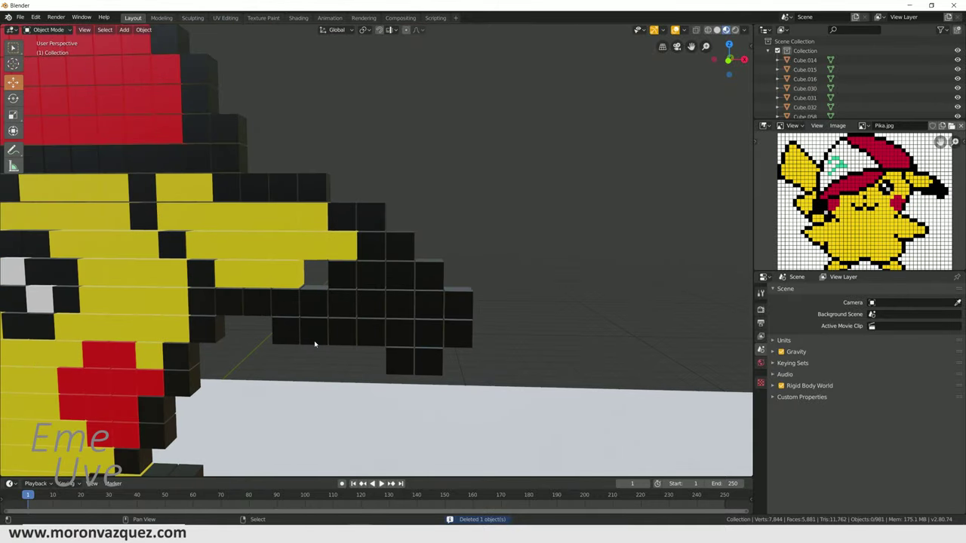
pyautogui.press('KP_1')
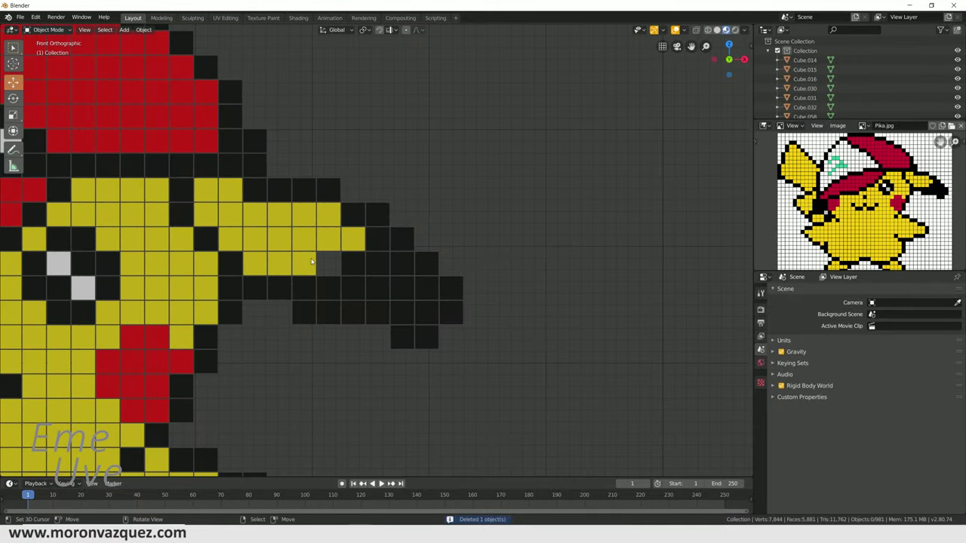
pyautogui.click(311, 262)
pyautogui.scroll(6, 317, 272)
pyautogui.scroll(1, 318, 278)
pyautogui.scroll(4, 276, 293)
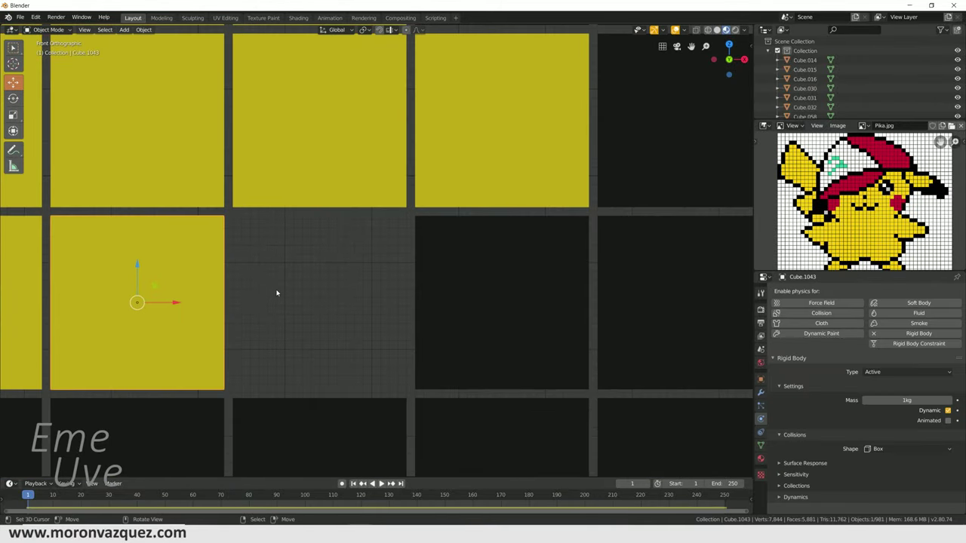
# Duplicate the yellow cube and shift the copy one cell along X into the tail gap
pyautogui.hotkey('shift', 'd')
pyautogui.rightClick(235, 295)
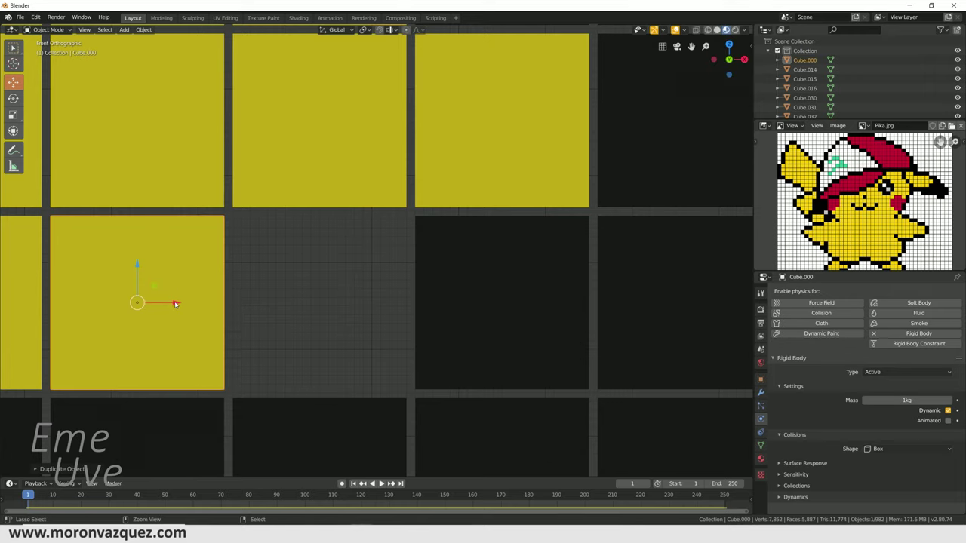
pyautogui.moveTo(175, 304); pyautogui.dragTo(407, 288)
pyautogui.scroll(-9, 405, 288)
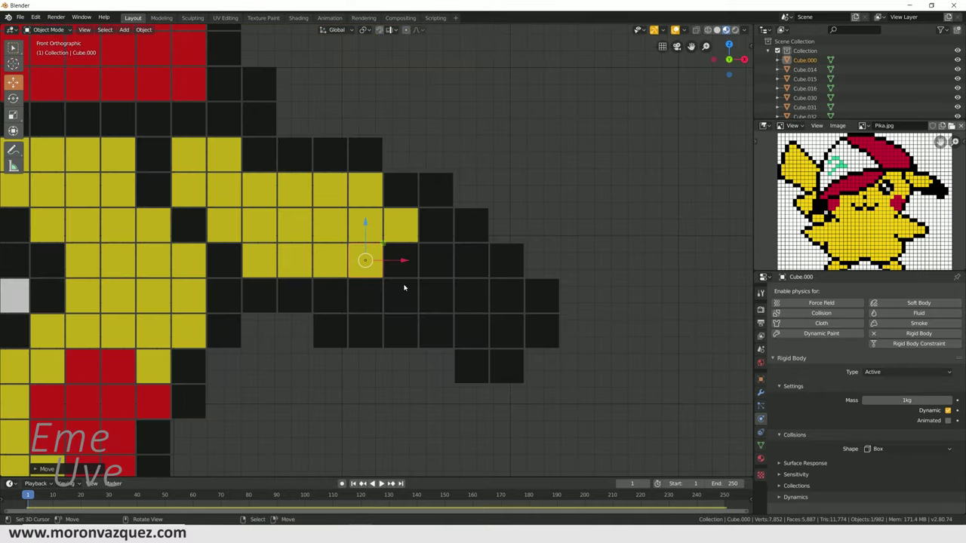
pyautogui.scroll(-4, 356, 304)
pyautogui.scroll(-2, 342, 265)
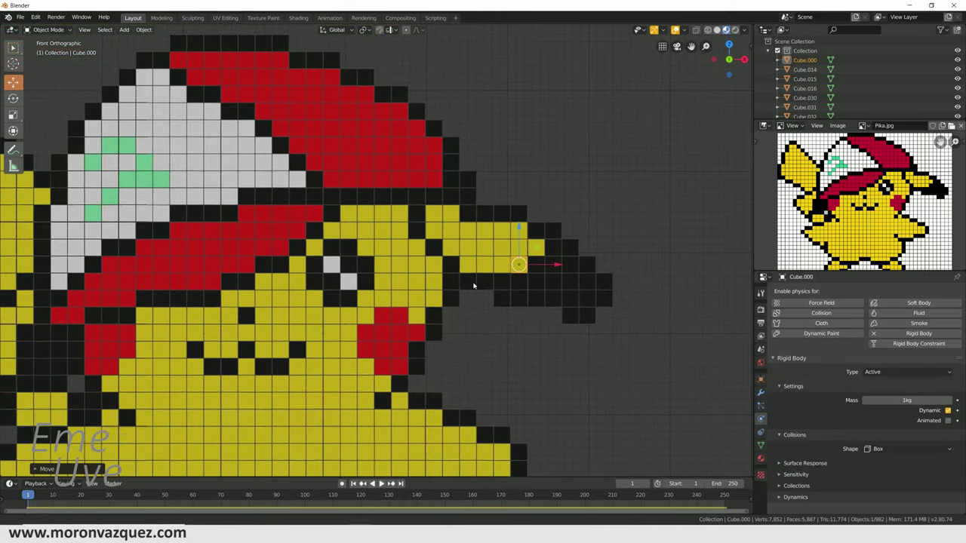
pyautogui.scroll(-1, 453, 279)
pyautogui.scroll(-1, 429, 271)
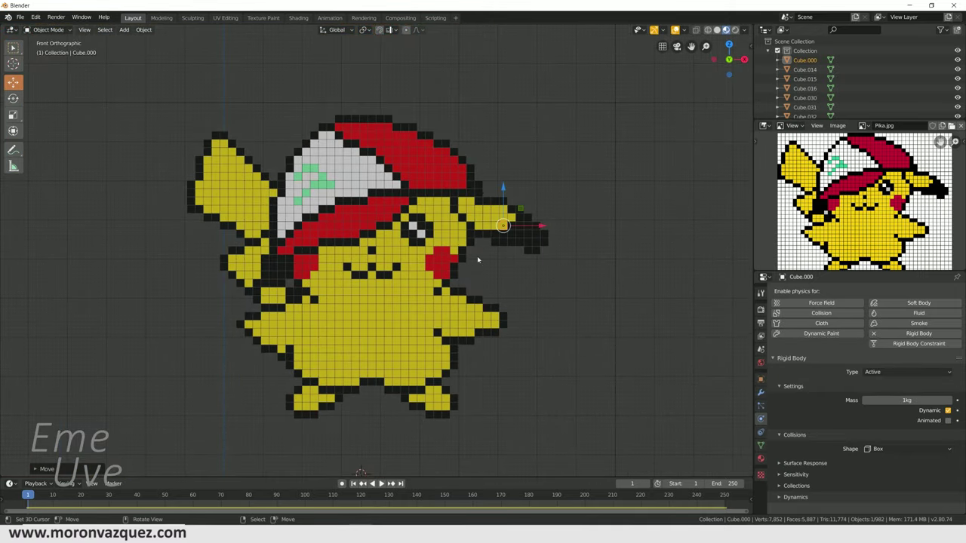
pyautogui.scroll(8, 477, 259)
pyautogui.scroll(-3, 581, 226)
pyautogui.scroll(-2, 685, 185)
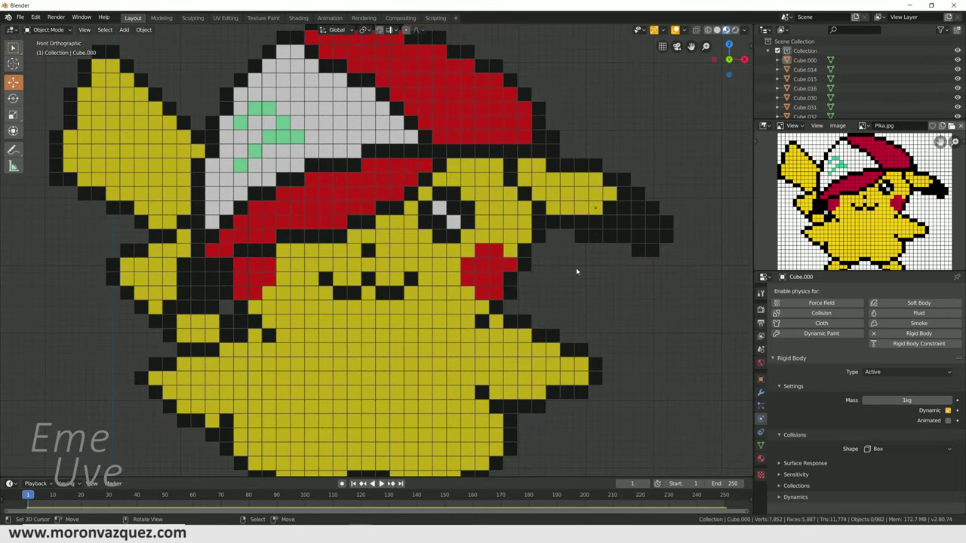
pyautogui.scroll(-4, 478, 267)
pyautogui.scroll(-1, 478, 267)
pyautogui.scroll(-2, 478, 263)
pyautogui.moveTo(478, 263)
pyautogui.mouseDown(button='middle')
pyautogui.moveTo(470, 262)
pyautogui.moveTo(479, 252)
pyautogui.mouseUp(button='middle')
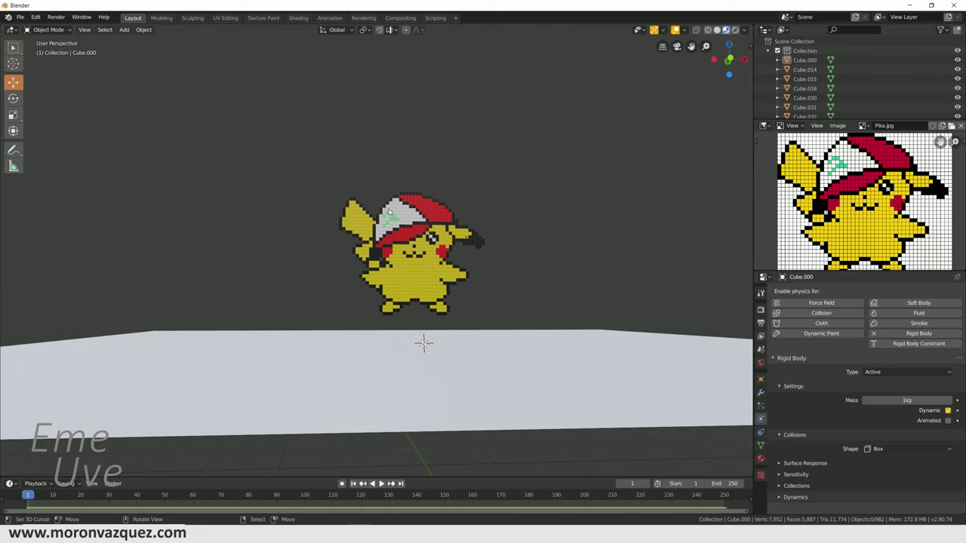
# Box-select all Pikachu cubes, rotate them about -10 degrees, then deselect
pyautogui.moveTo(325, 170); pyautogui.dragTo(509, 325)
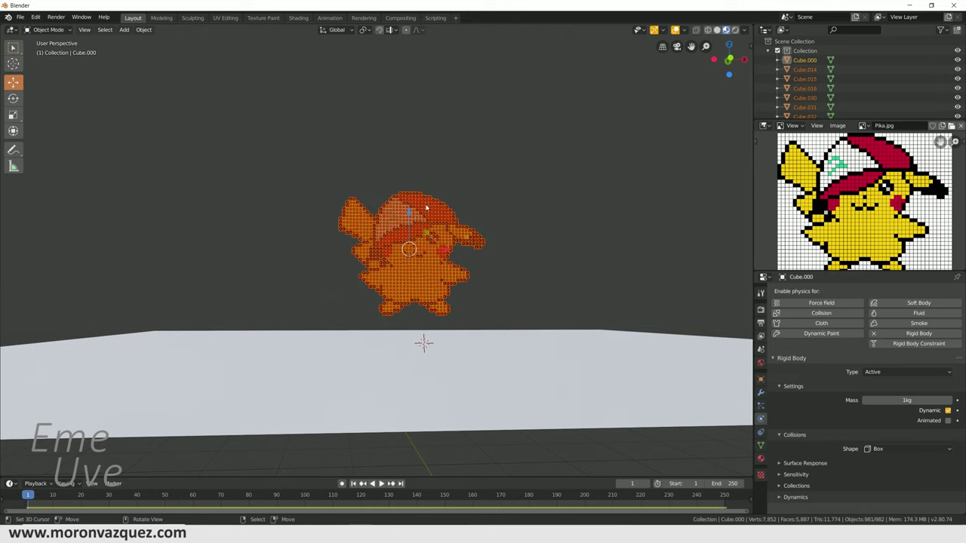
pyautogui.scroll(4, 425, 200)
pyautogui.scroll(2, 464, 247)
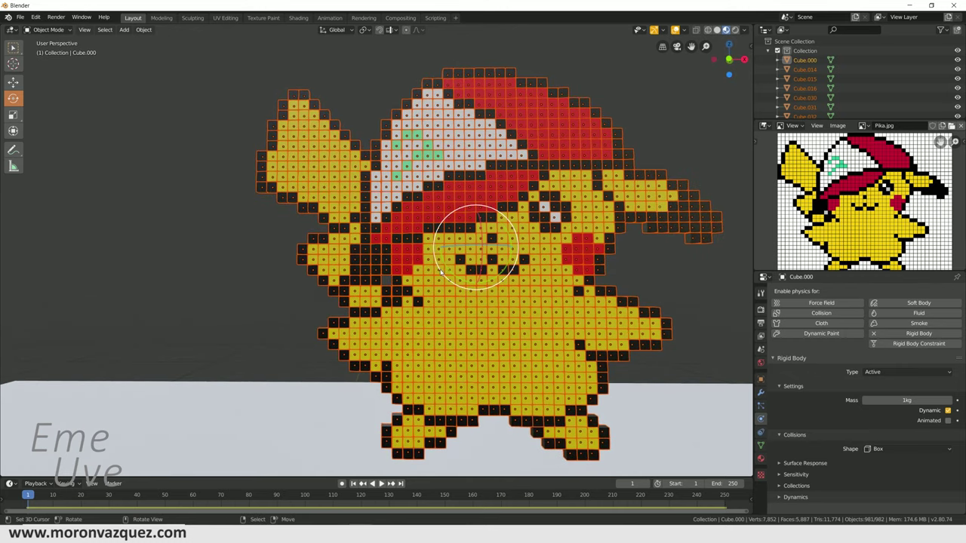
pyautogui.moveTo(446, 269); pyautogui.dragTo(448, 271)
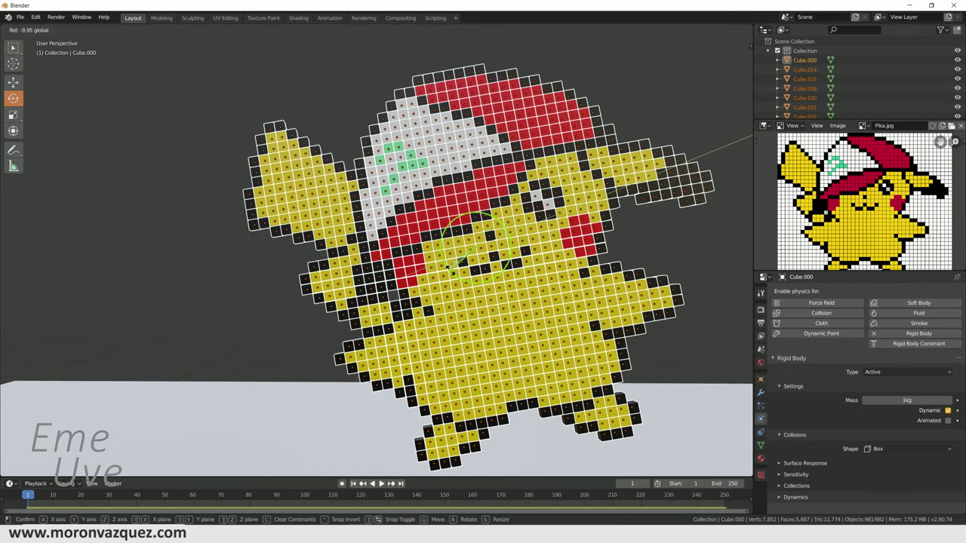
pyautogui.scroll(-3, 613, 288)
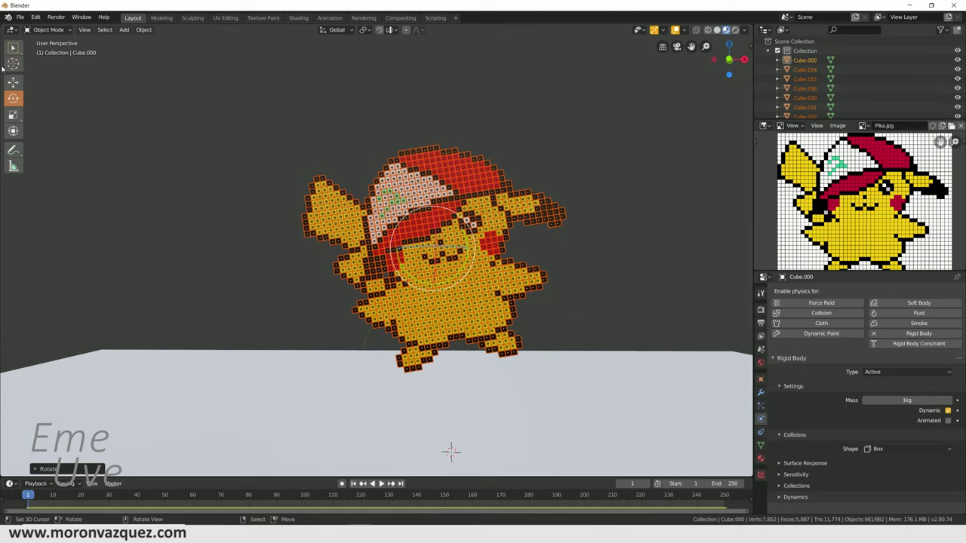
pyautogui.click(345, 90)
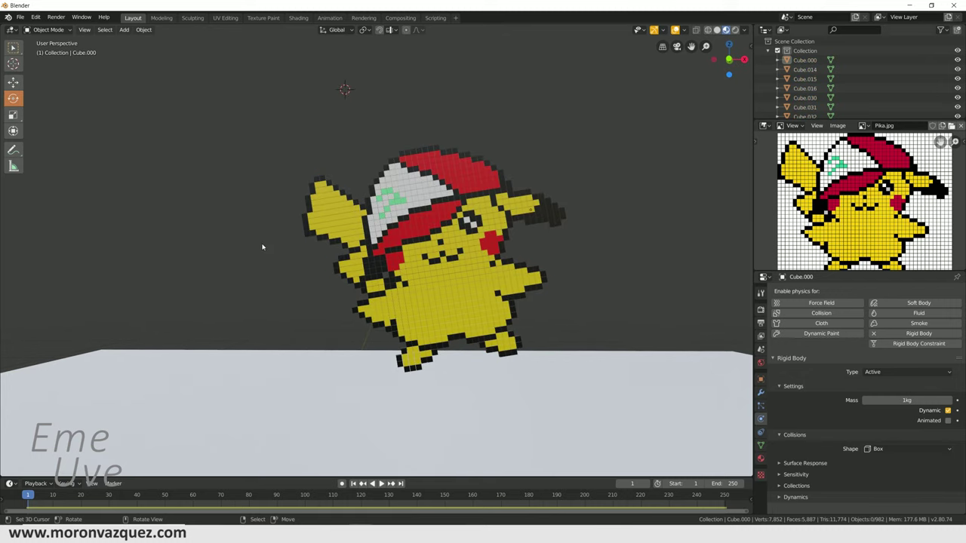
pyautogui.scroll(-2, 545, 297)
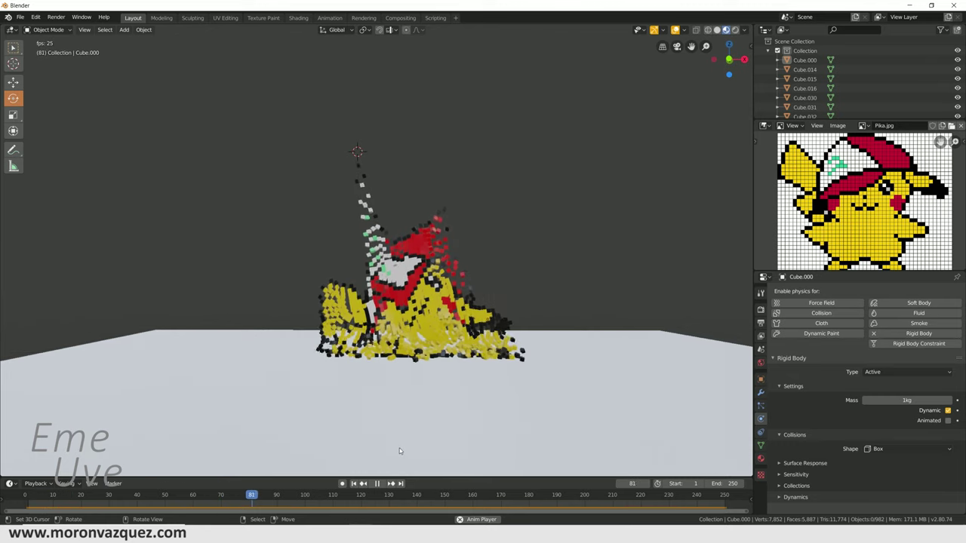
pyautogui.press('Escape')
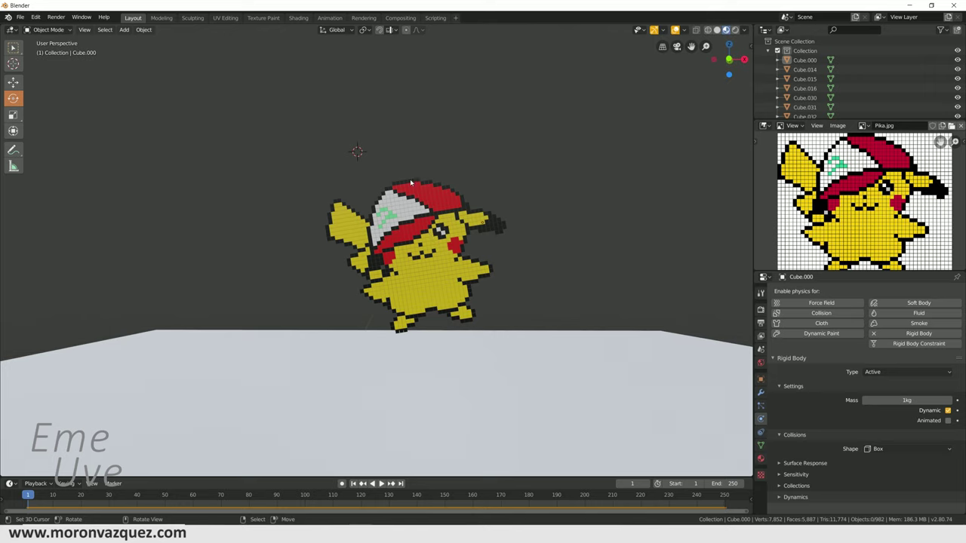
# Box-select all Pikachu cubes and rotate them about -12 degrees so the face shows
pyautogui.moveTo(369, 187); pyautogui.dragTo(341, 175, button='middle')
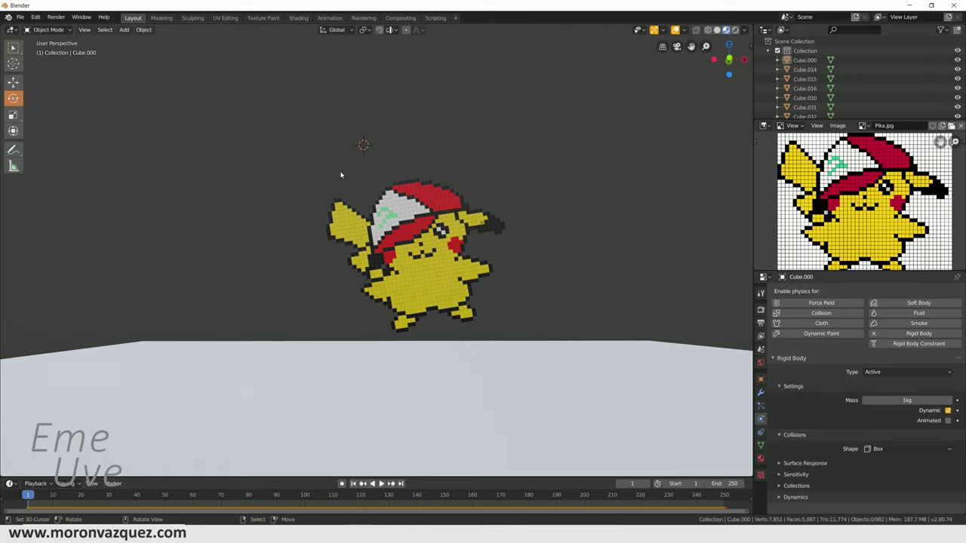
pyautogui.moveTo(312, 158); pyautogui.dragTo(525, 333)
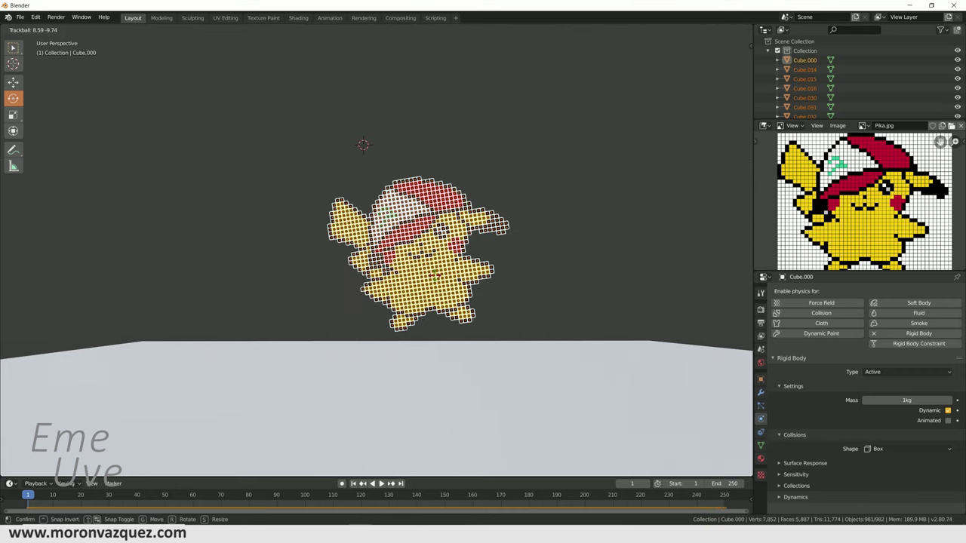
pyautogui.moveTo(443, 271); pyautogui.dragTo(431, 282)
pyautogui.press('r')
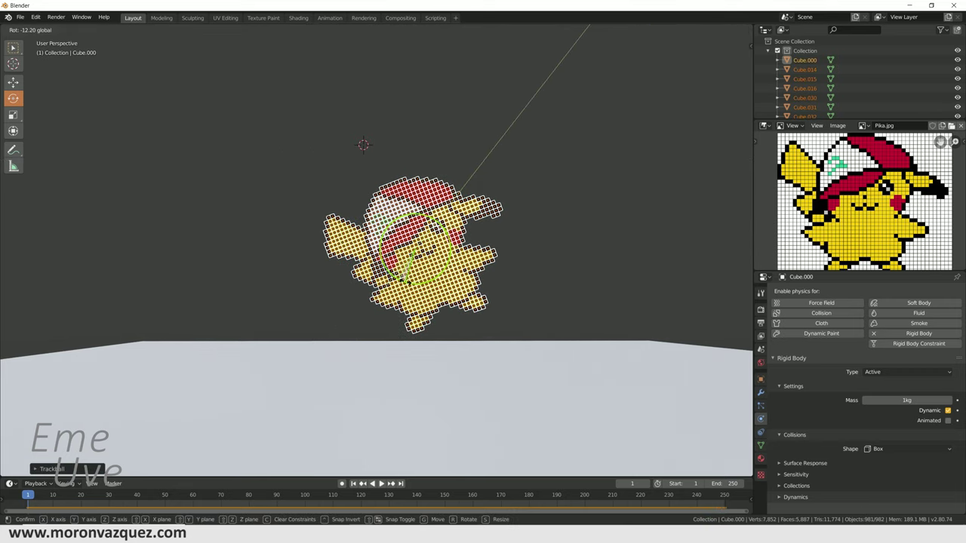
pyautogui.press('Return')
pyautogui.moveTo(453, 287)
pyautogui.mouseDown(button='middle')
pyautogui.moveTo(473, 299)
pyautogui.moveTo(437, 250)
pyautogui.mouseUp(button='middle')
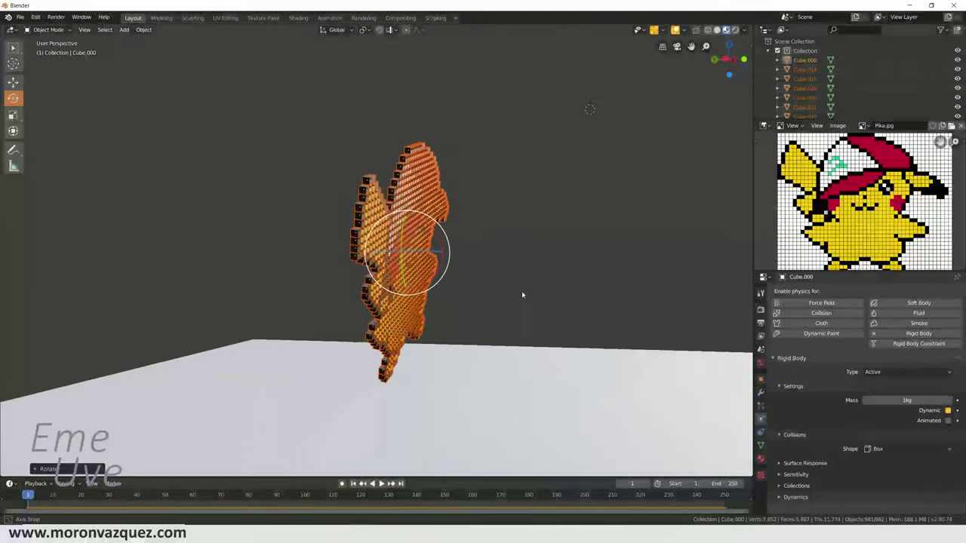
pyautogui.moveTo(434, 245); pyautogui.dragTo(427, 253)
pyautogui.moveTo(426, 253)
pyautogui.mouseDown(button='middle')
pyautogui.moveTo(404, 268)
pyautogui.moveTo(411, 272)
pyautogui.mouseUp(button='middle')
pyautogui.scroll(-3, 527, 328)
# Play the shatter simulation to watch the cubes scatter, then stop back at frame 1
pyautogui.click(383, 339)
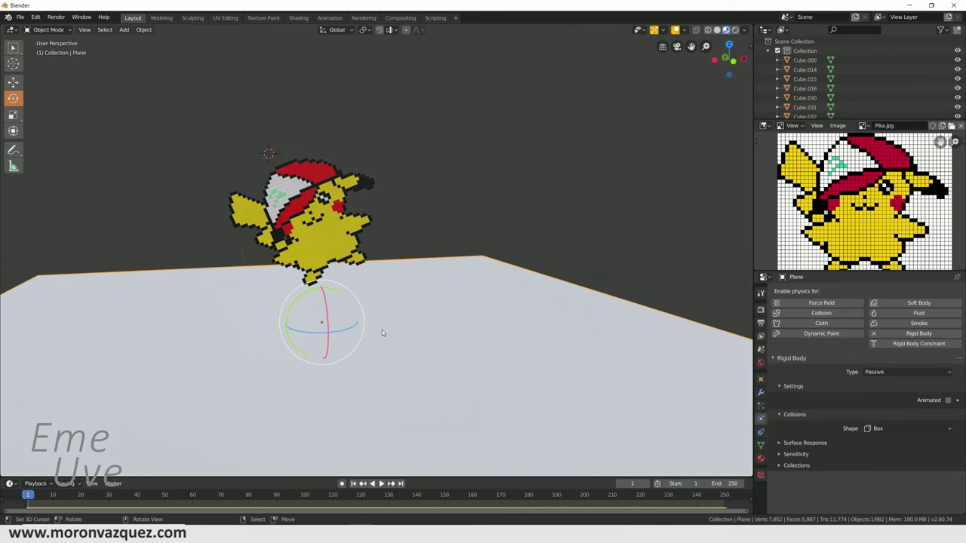
pyautogui.press('space')
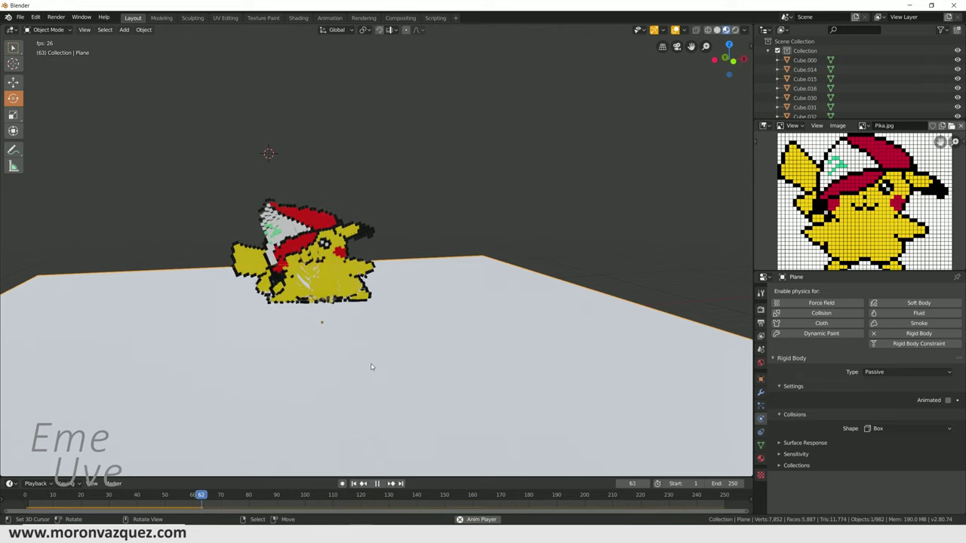
pyautogui.moveTo(348, 341)
pyautogui.mouseDown(button='middle')
pyautogui.moveTo(284, 340)
pyautogui.moveTo(346, 313)
pyautogui.moveTo(353, 343)
pyautogui.mouseUp(button='middle')
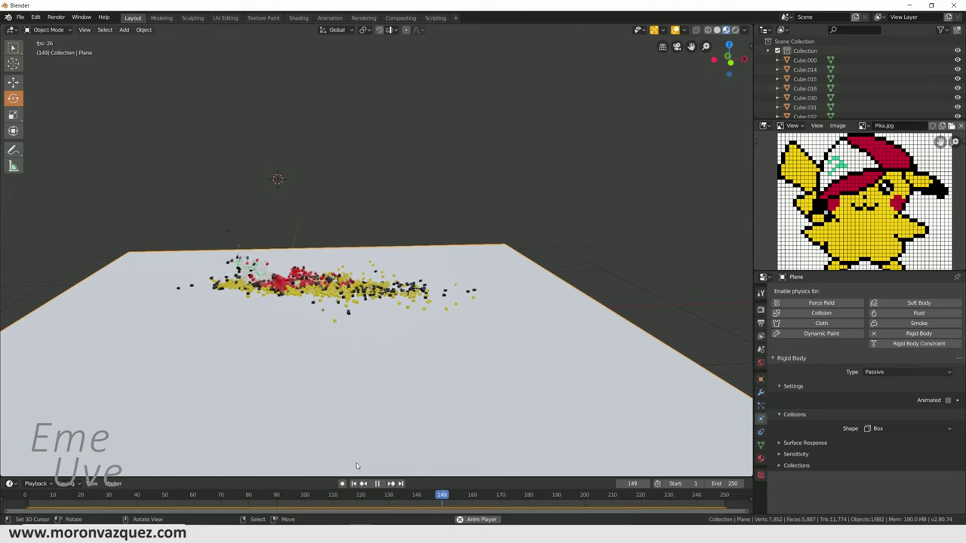
pyautogui.press('Escape')
# Orbit and zoom in so Pikachu is seen close up and face-on
pyautogui.moveTo(346, 378); pyautogui.dragTo(302, 317, button='middle')
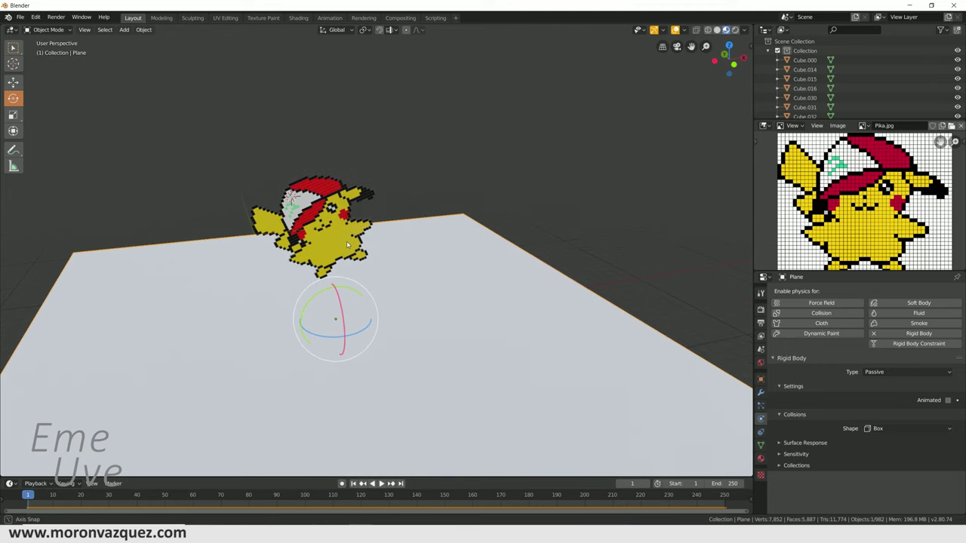
pyautogui.scroll(3, 264, 249)
pyautogui.scroll(2, 233, 214)
pyautogui.moveTo(328, 160)
pyautogui.mouseDown(button='middle')
pyautogui.moveTo(377, 161)
pyautogui.moveTo(278, 197)
pyautogui.mouseUp(button='middle')
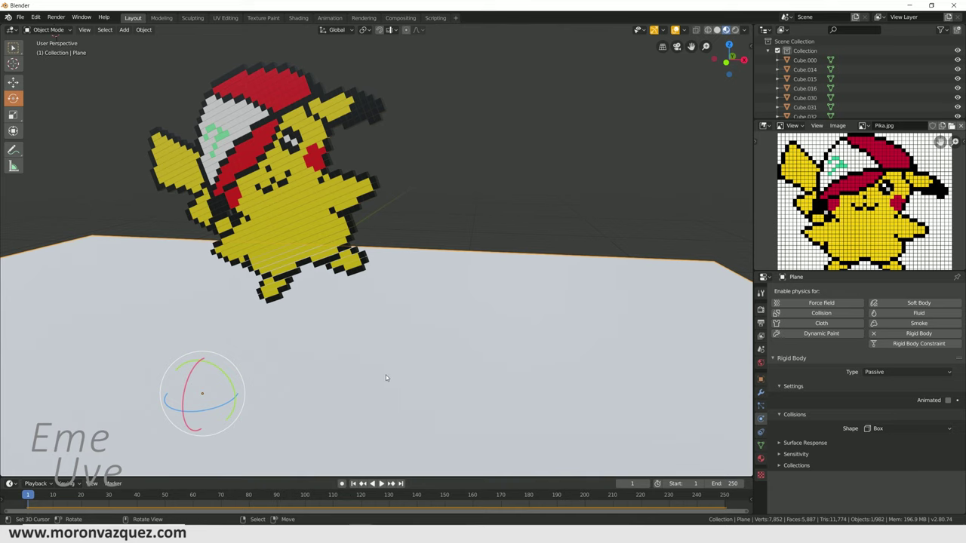
# Switch to Rendered shading and set the World background colour value to 1.000 white
pyautogui.moveTo(385, 375); pyautogui.dragTo(406, 371, button='middle')
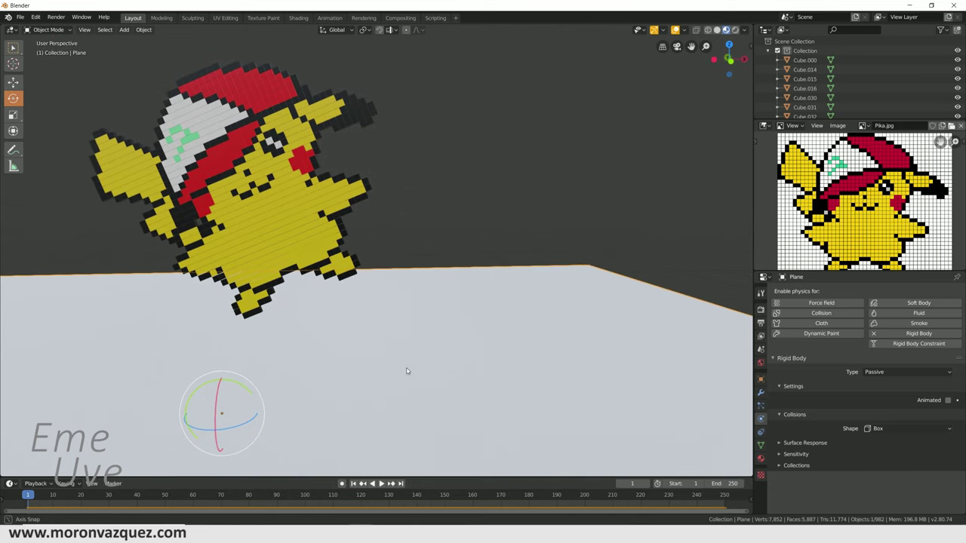
pyautogui.click(735, 30)
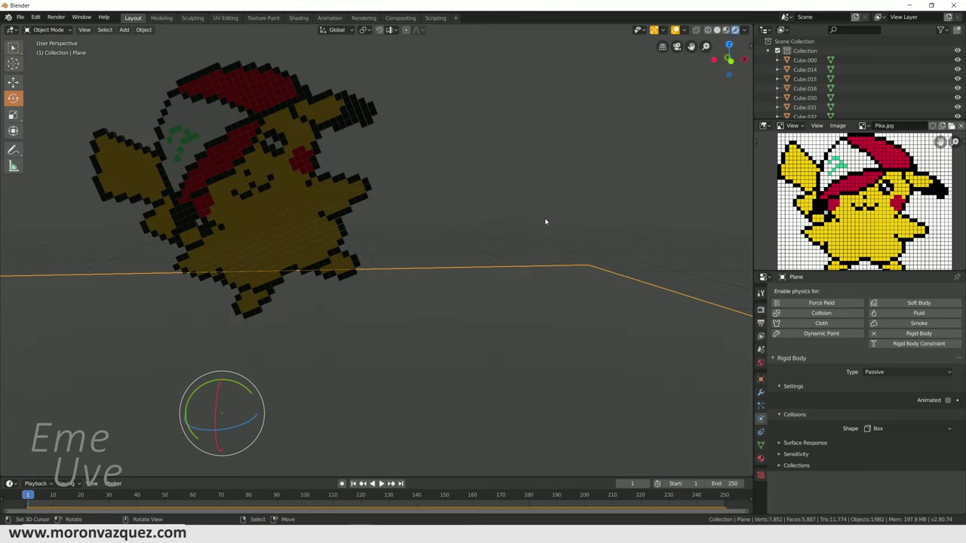
pyautogui.scroll(-3, 546, 221)
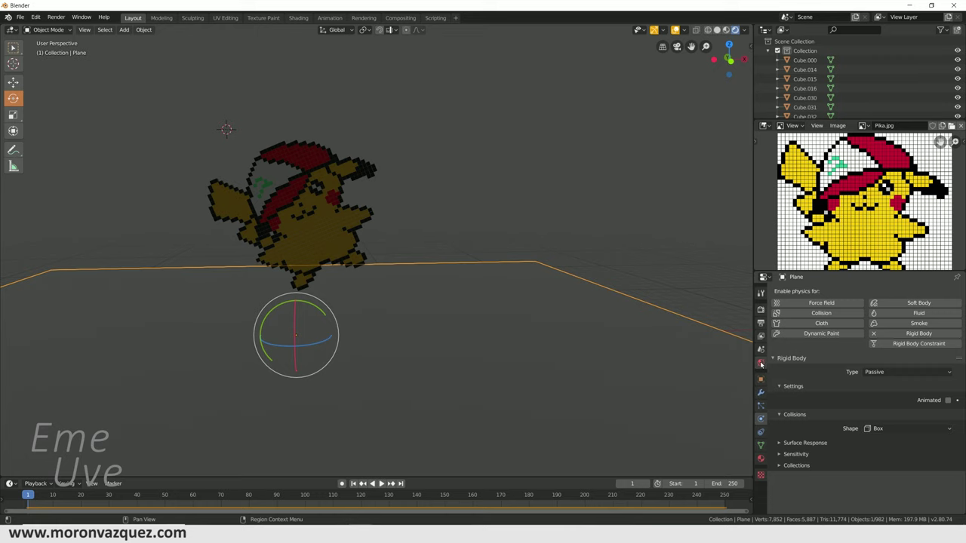
pyautogui.click(760, 363)
pyautogui.click(898, 352)
pyautogui.moveTo(945, 252); pyautogui.dragTo(944, 221)
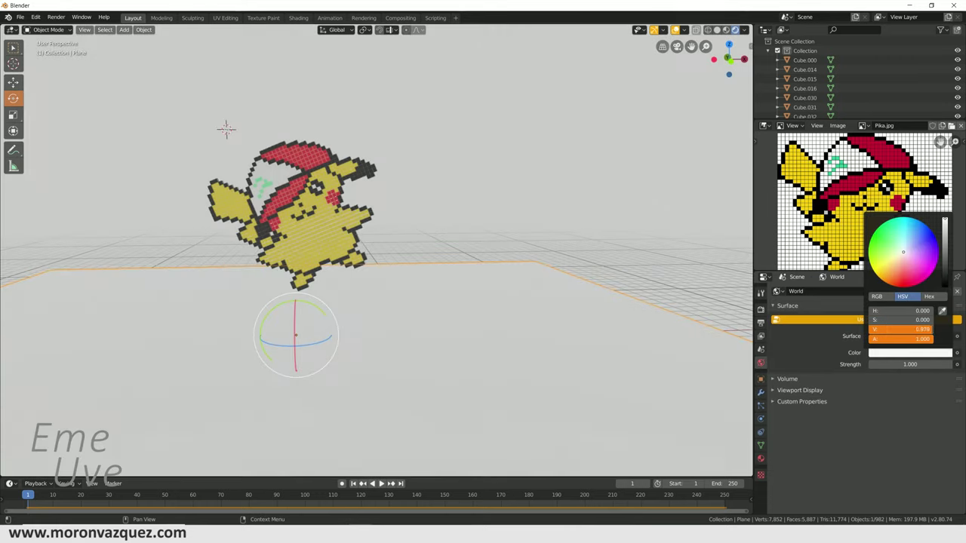
# Toggle viewport overlays off and back on to check the clean rendered look
pyautogui.moveTo(512, 316)
pyautogui.mouseDown(button='middle')
pyautogui.moveTo(468, 338)
pyautogui.moveTo(496, 311)
pyautogui.mouseUp(button='middle')
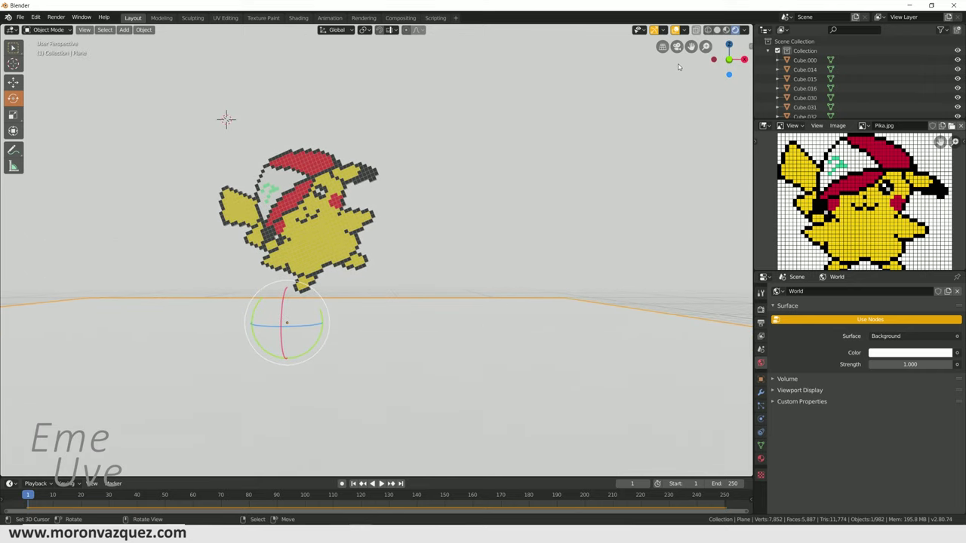
pyautogui.click(675, 30)
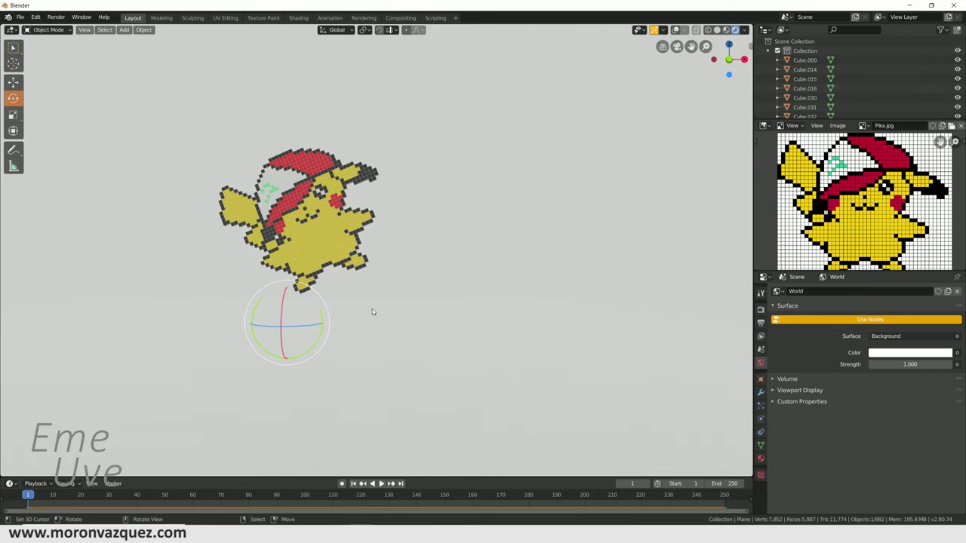
pyautogui.click(675, 30)
pyautogui.moveTo(499, 338)
pyautogui.mouseDown(button='middle')
pyautogui.moveTo(537, 345)
pyautogui.moveTo(491, 331)
pyautogui.mouseUp(button='middle')
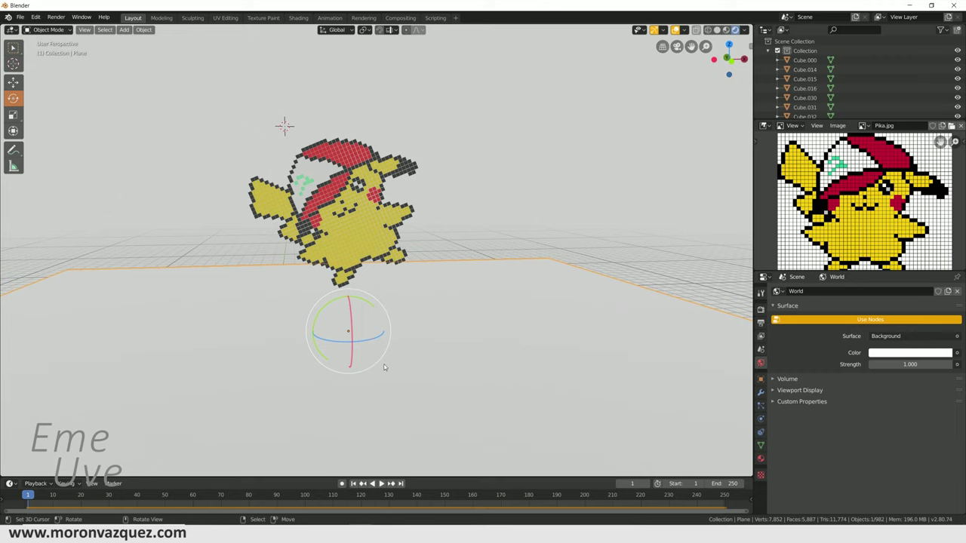
# Add a camera and slide it sideways along its Y axis
pyautogui.hotkey('shift', 'a')
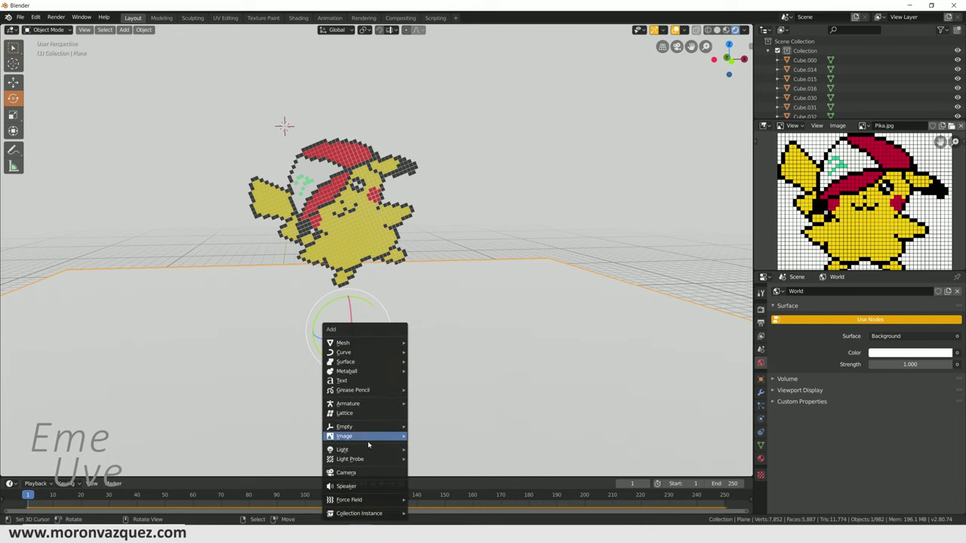
pyautogui.click(369, 473)
pyautogui.moveTo(351, 263); pyautogui.dragTo(404, 275, button='middle')
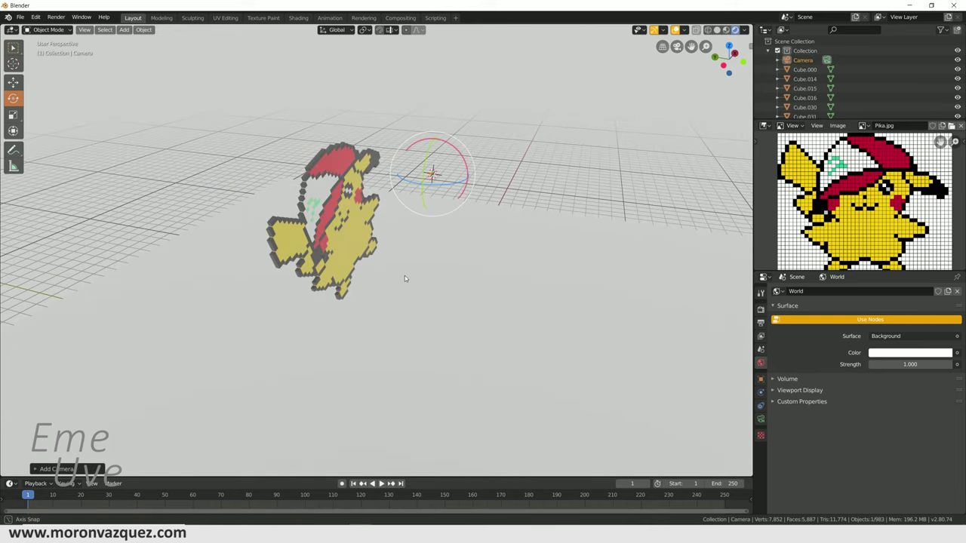
pyautogui.moveTo(385, 170); pyautogui.dragTo(477, 184)
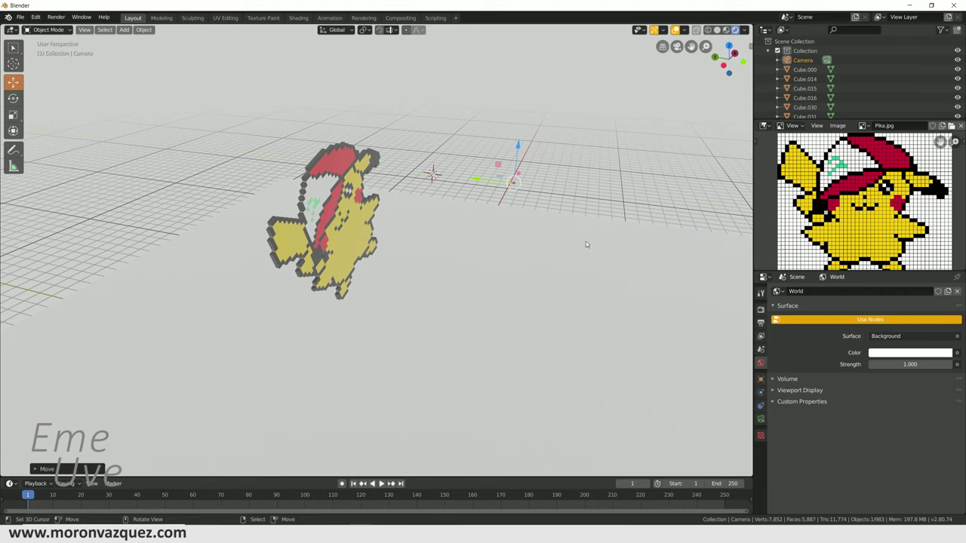
# Look through the camera with Lock Camera to View and frame the whole Pikachu
pyautogui.press('KP_0')
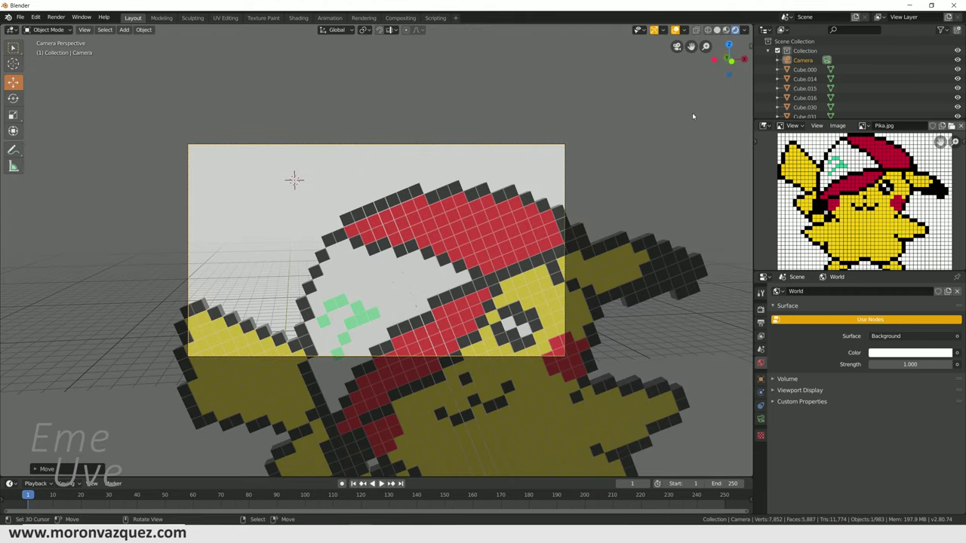
pyautogui.press('n')
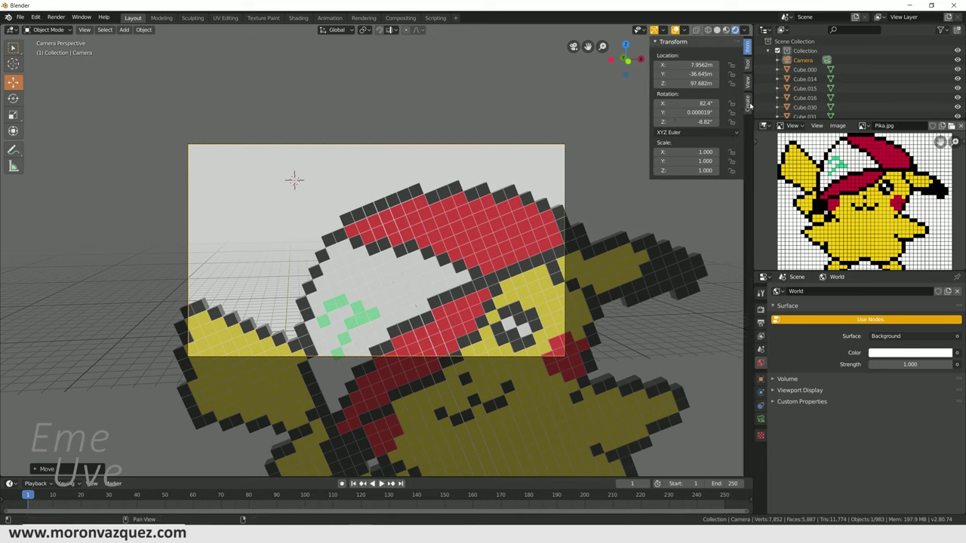
pyautogui.click(748, 83)
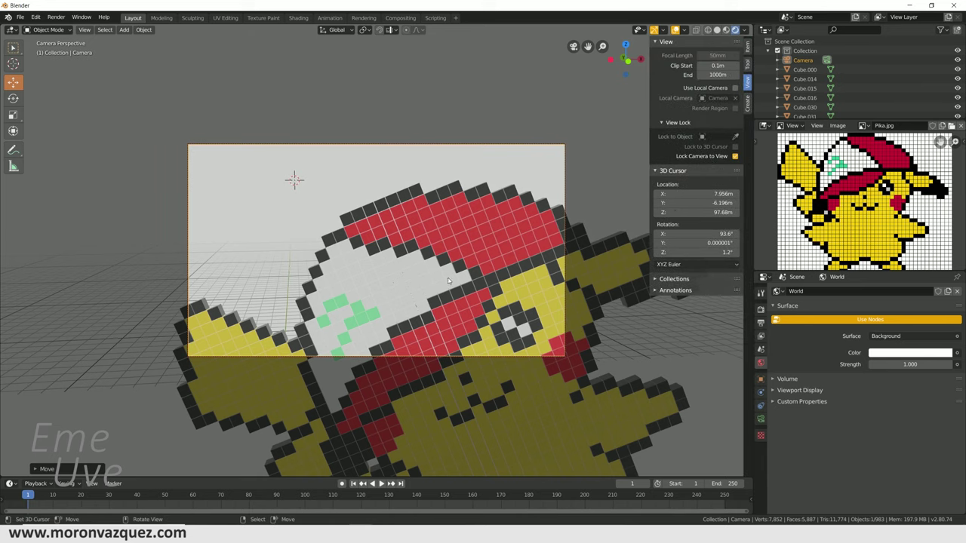
pyautogui.moveTo(453, 285)
pyautogui.mouseDown(button='middle')
pyautogui.moveTo(385, 202)
pyautogui.moveTo(404, 220)
pyautogui.mouseUp(button='middle')
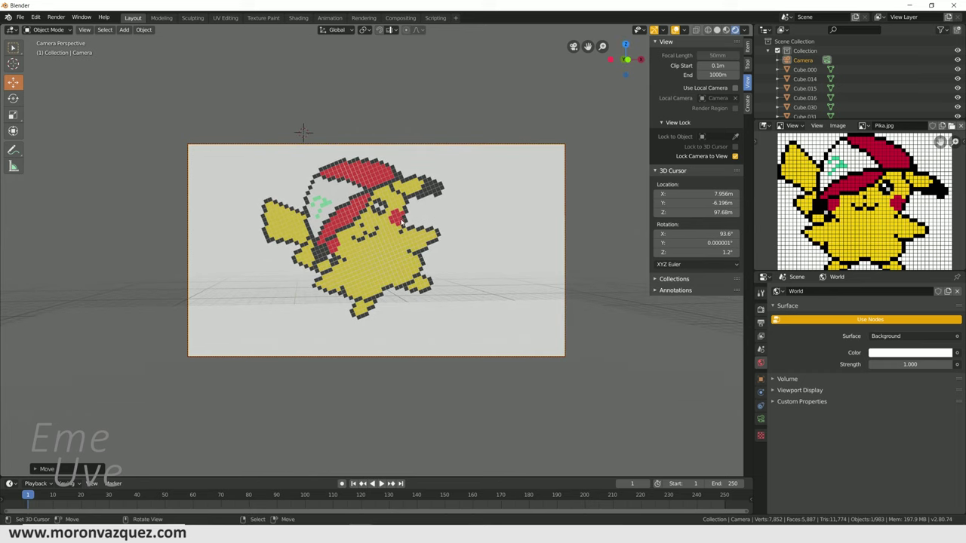
pyautogui.moveTo(403, 220); pyautogui.dragTo(400, 279, button='middle')
pyautogui.scroll(2, 399, 299)
pyautogui.scroll(-1, 399, 299)
pyautogui.scroll(-1, 399, 300)
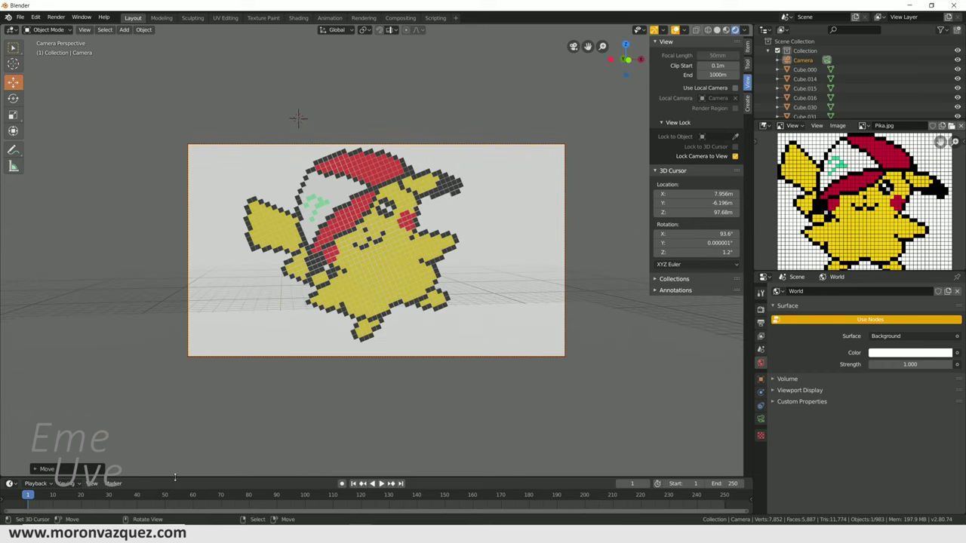
pyautogui.moveTo(175, 478); pyautogui.dragTo(90, 441)
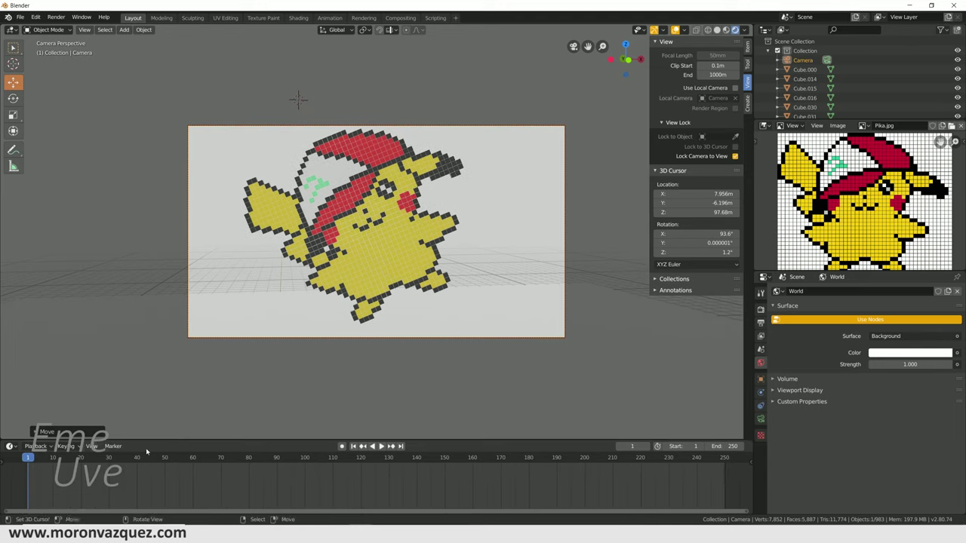
# Turn on auto keying and adjust the camera angle while playing the animation
pyautogui.click(342, 446)
pyautogui.moveTo(372, 330); pyautogui.dragTo(416, 321, button='middle')
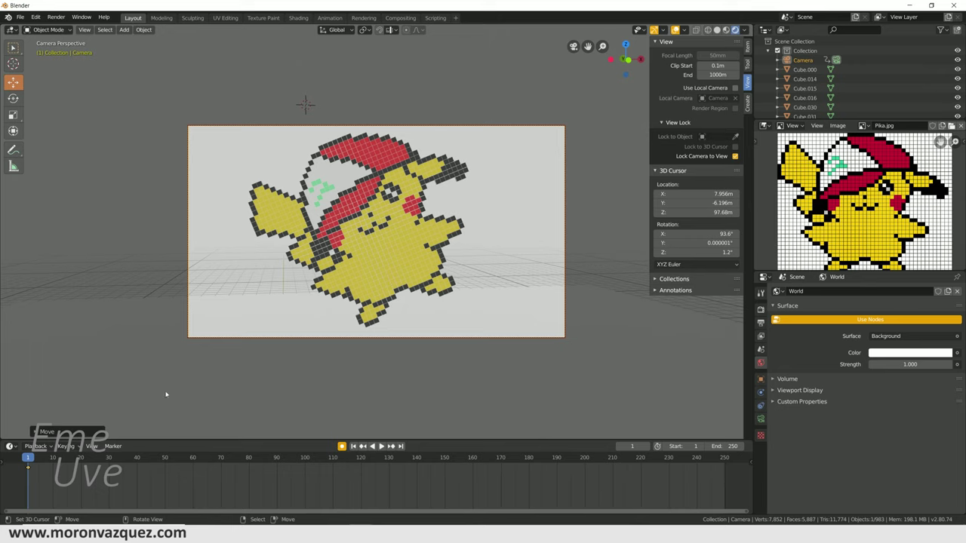
pyautogui.moveTo(203, 371); pyautogui.dragTo(374, 284, button='middle')
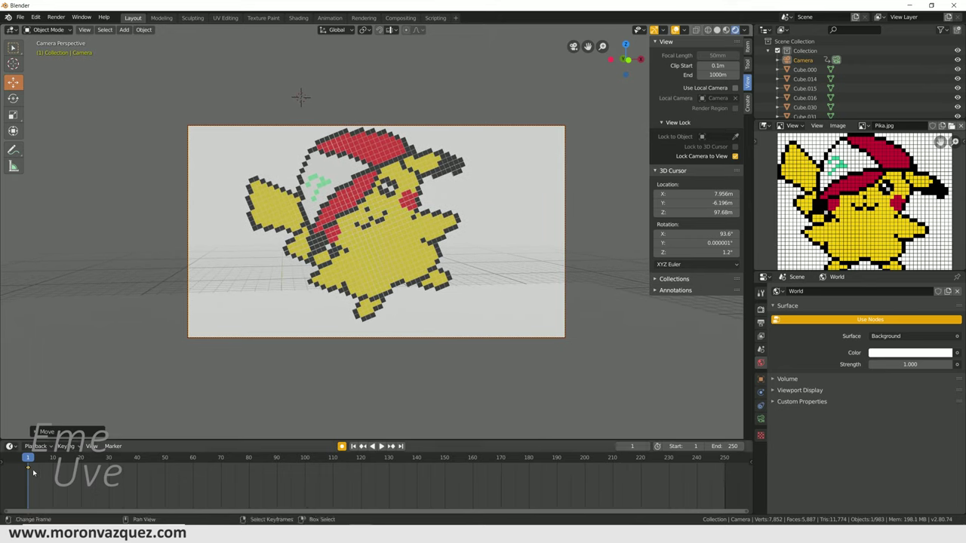
pyautogui.press('space')
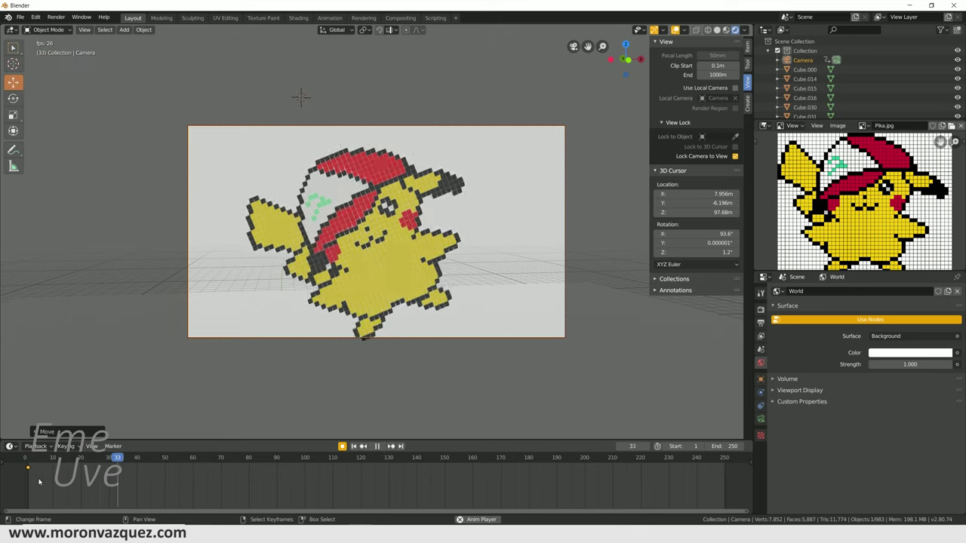
pyautogui.moveTo(400, 302); pyautogui.dragTo(404, 286, button='middle')
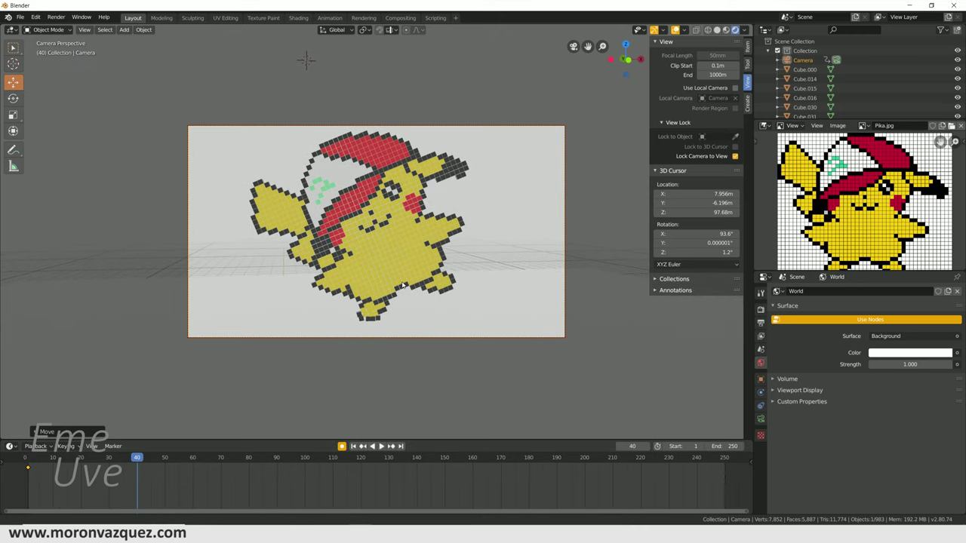
pyautogui.press('space')
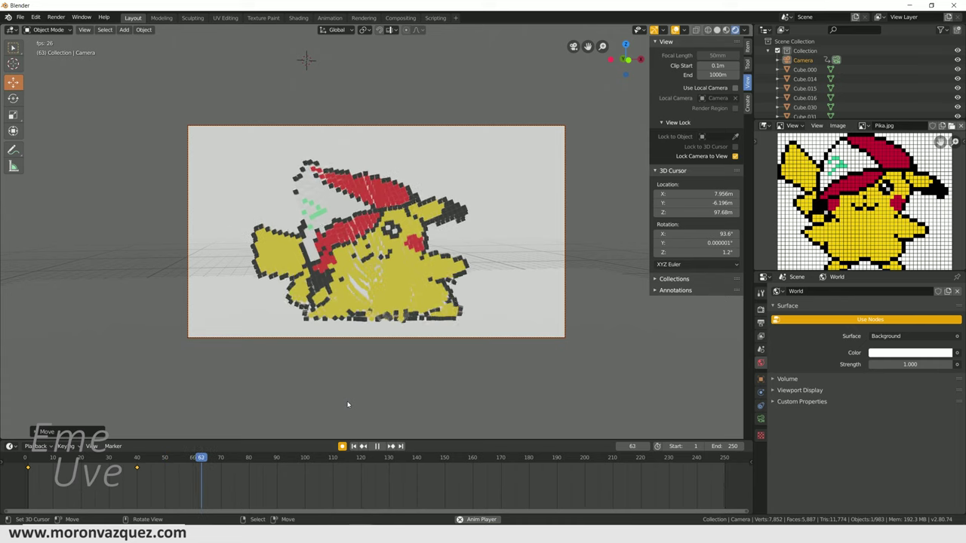
pyautogui.press('space')
pyautogui.moveTo(361, 376); pyautogui.dragTo(450, 304, button='middle')
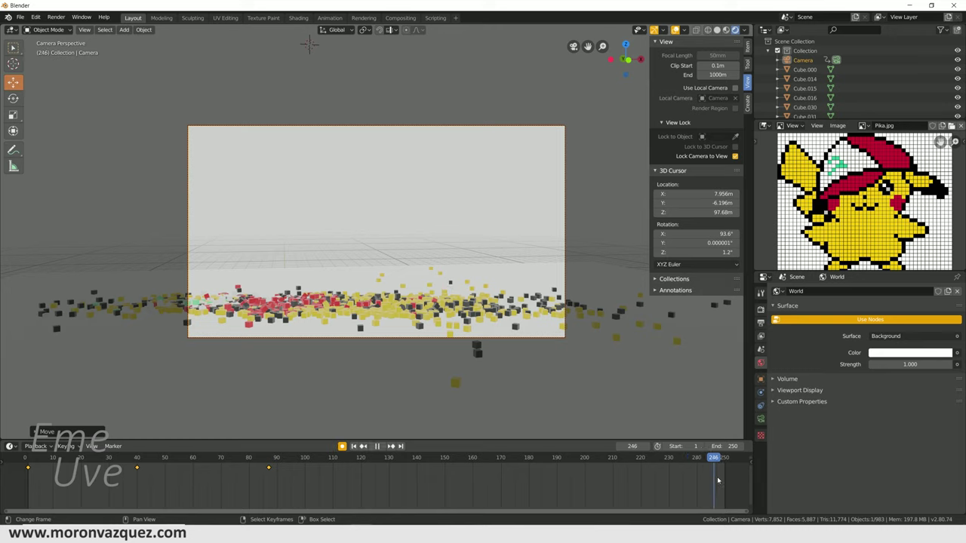
pyautogui.moveTo(437, 289); pyautogui.dragTo(440, 320, button='middle')
# Replay the animation from frame 0 and scrub to around frame 67 as cubes scatter
pyautogui.moveTo(581, 455); pyautogui.dragTo(30, 453)
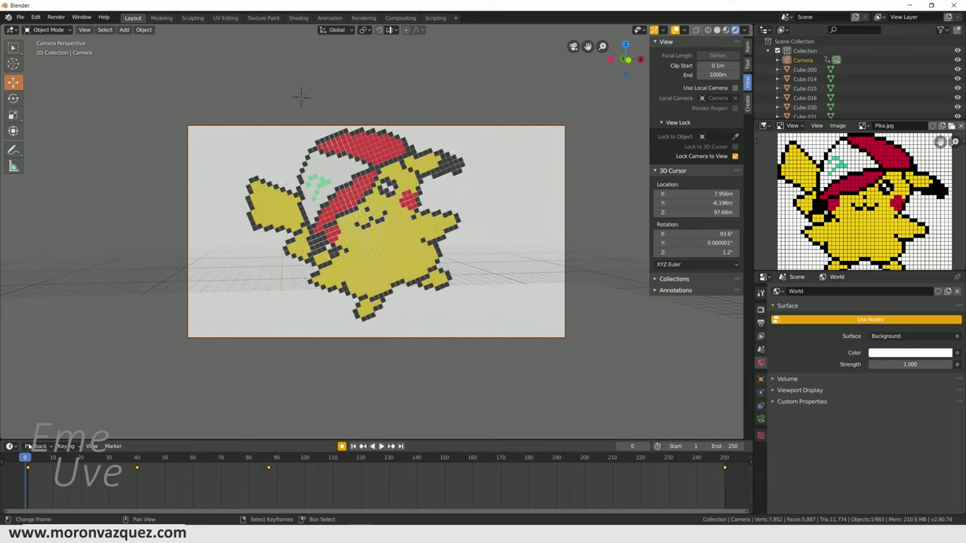
pyautogui.press('space')
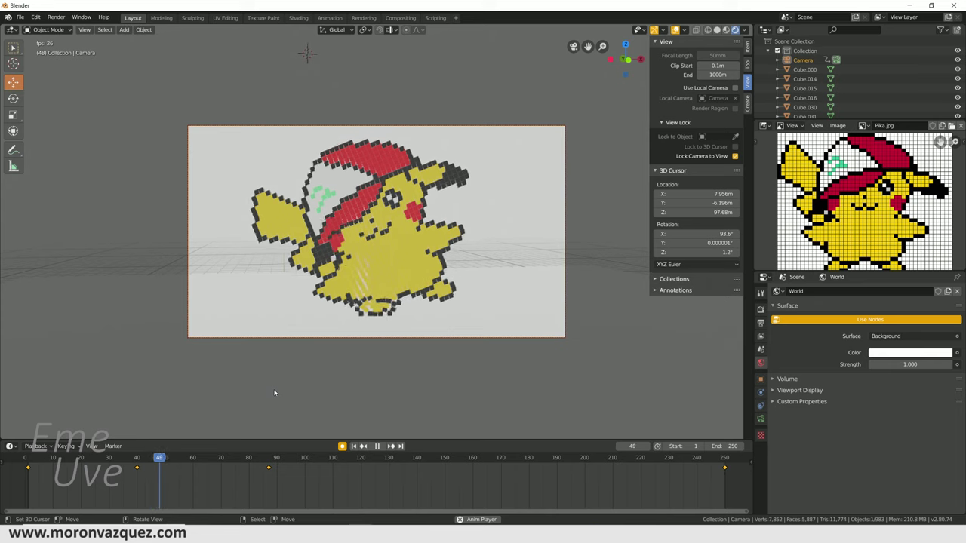
pyautogui.click(18, 483)
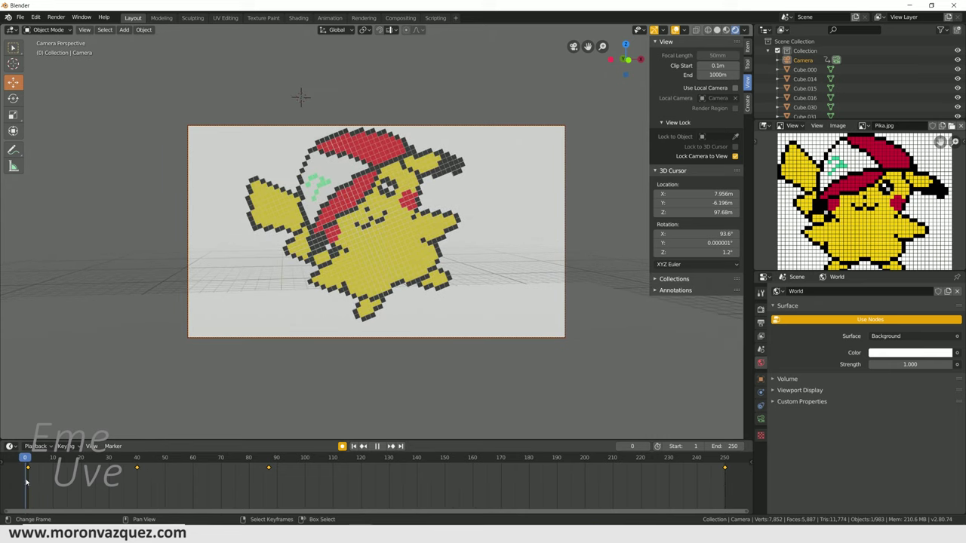
pyautogui.press('space')
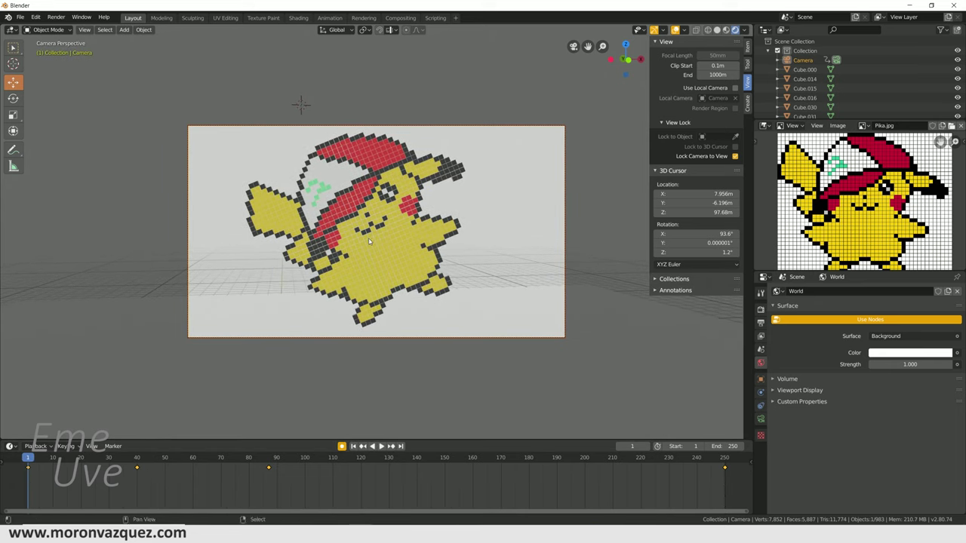
pyautogui.press('space')
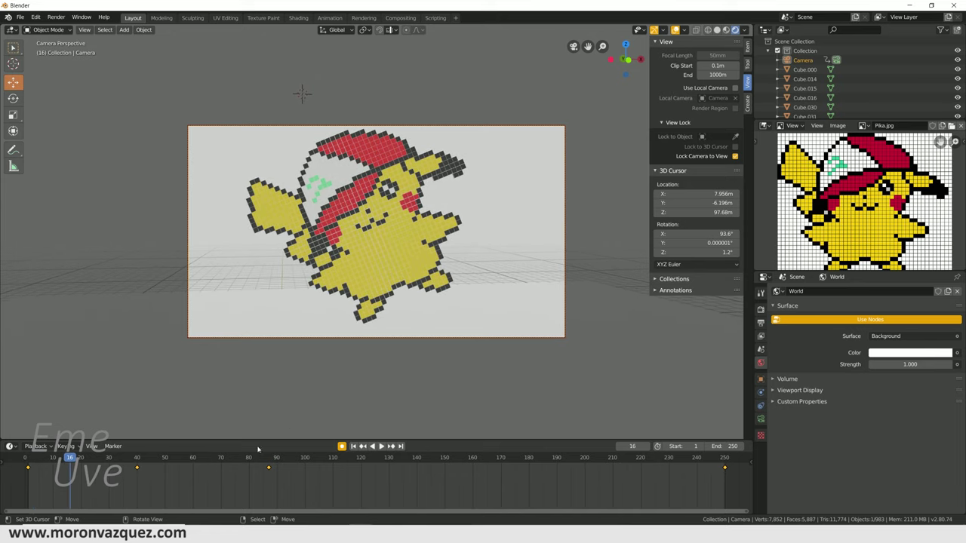
pyautogui.click(215, 475)
pyautogui.moveTo(447, 469); pyautogui.dragTo(215, 474)
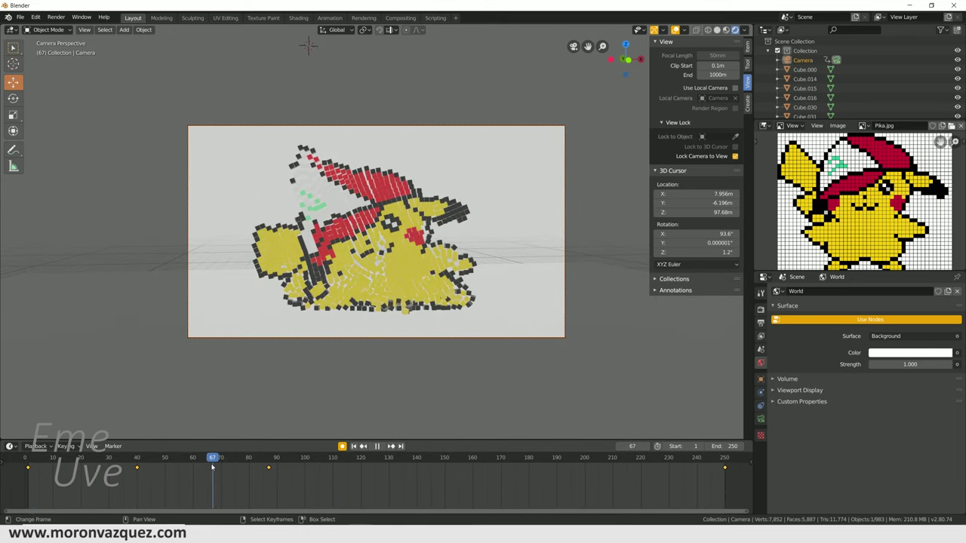
# Collapse World Surface and bring up the Render properties, showing Eevee with 64 render samples
pyautogui.click(771, 305)
pyautogui.click(760, 308)
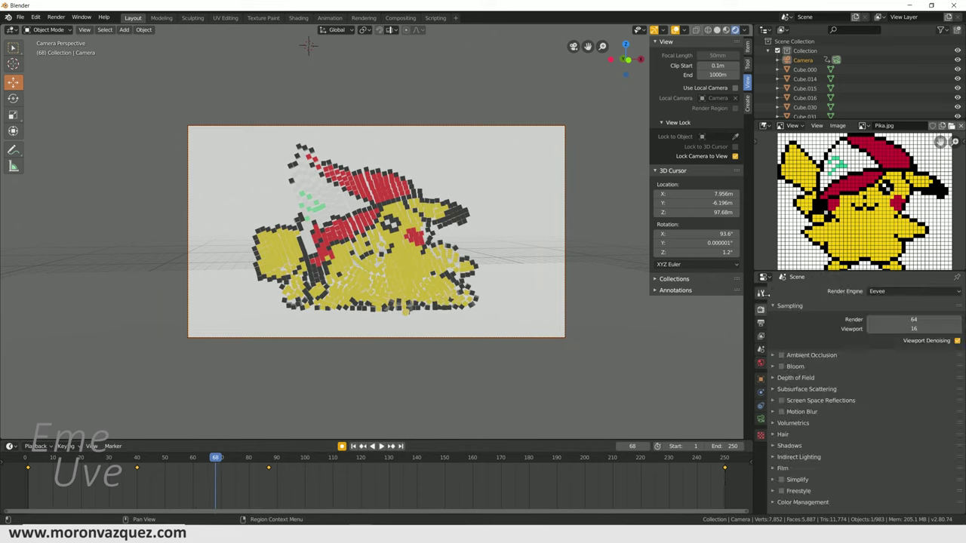
pyautogui.click(761, 294)
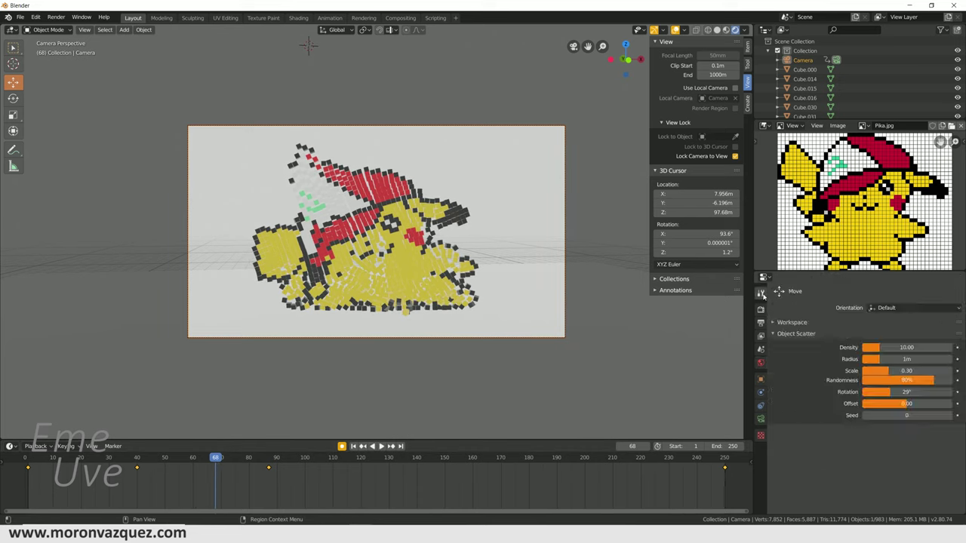
pyautogui.click(760, 323)
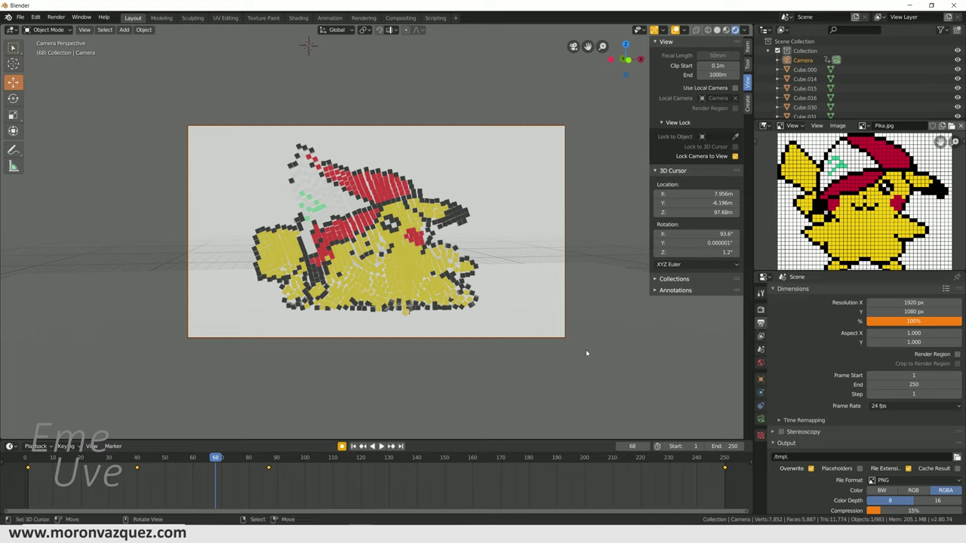
pyautogui.click(761, 309)
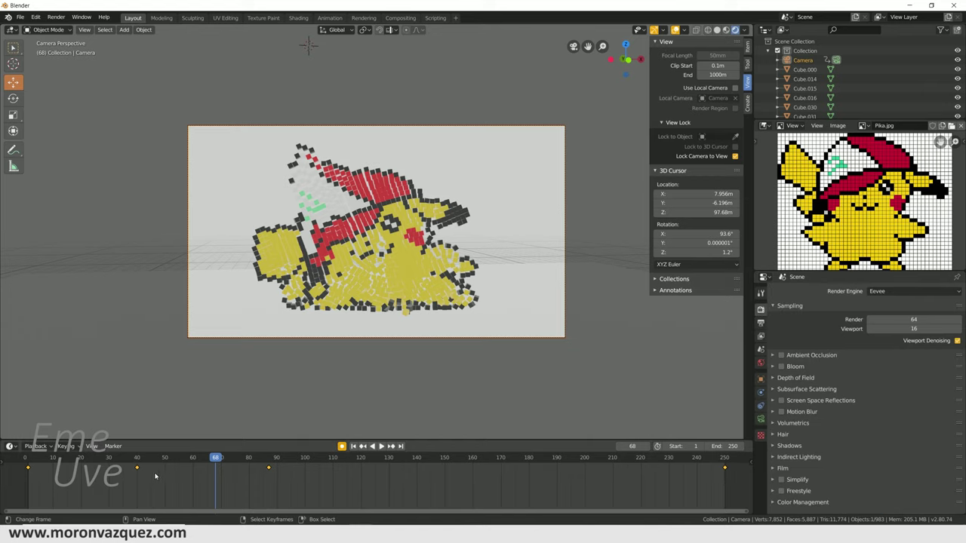
# Play and scrub the timeline through the shatter and reassembly, stopping at frame 34
pyautogui.click(89, 479)
pyautogui.press('space')
pyautogui.moveTo(88, 479); pyautogui.dragTo(32, 473)
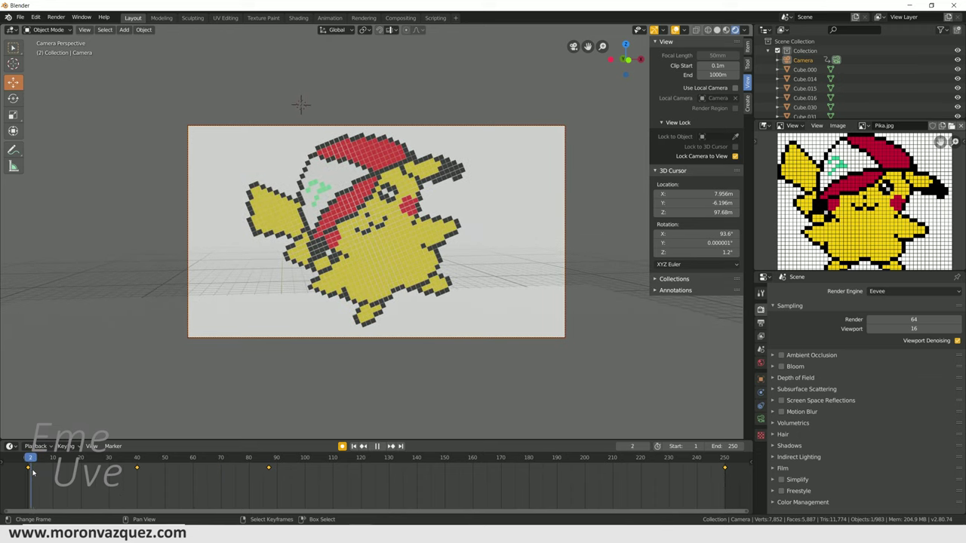
pyautogui.moveTo(35, 473)
pyautogui.mouseDown()
pyautogui.moveTo(330, 457)
pyautogui.moveTo(19, 477)
pyautogui.moveTo(337, 496)
pyautogui.moveTo(25, 483)
pyautogui.moveTo(605, 487)
pyautogui.moveTo(25, 483)
pyautogui.mouseUp()
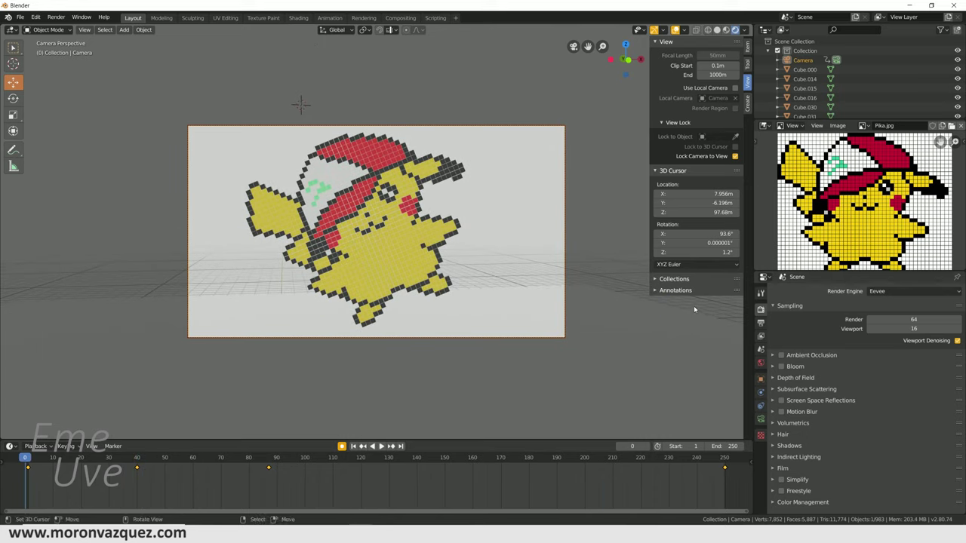
pyautogui.moveTo(145, 460)
pyautogui.mouseDown()
pyautogui.moveTo(267, 483)
pyautogui.moveTo(682, 483)
pyautogui.moveTo(120, 483)
pyautogui.mouseUp()
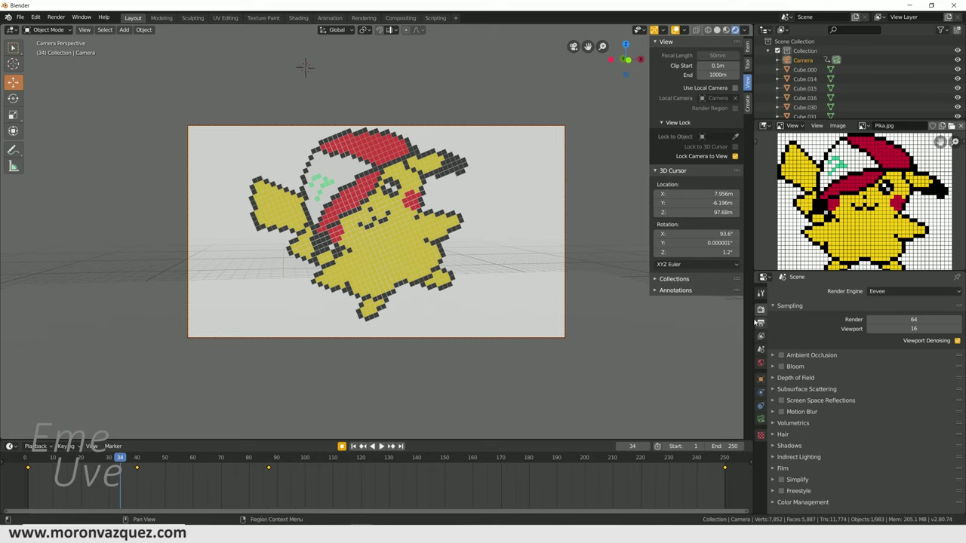
pyautogui.click(760, 293)
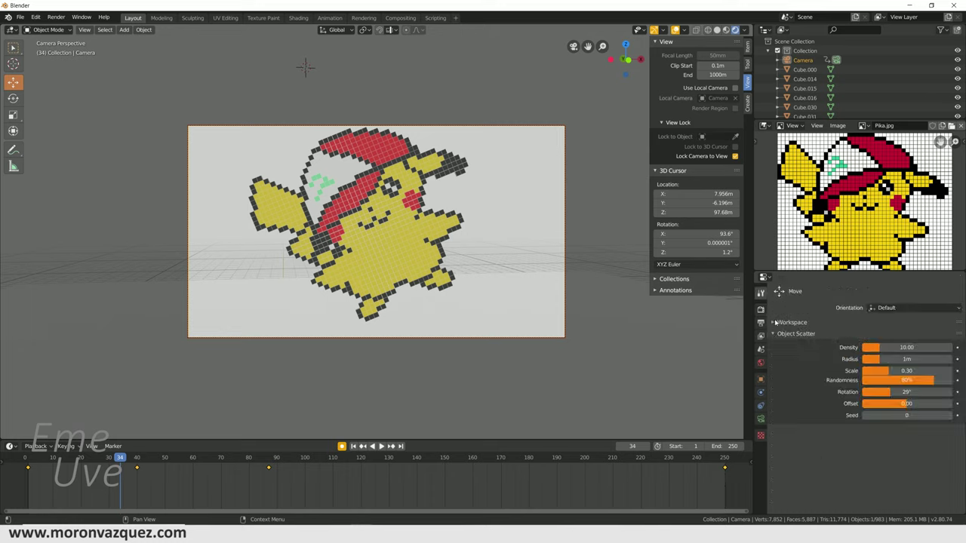
# Set the output file format to FFmpeg video
pyautogui.click(761, 323)
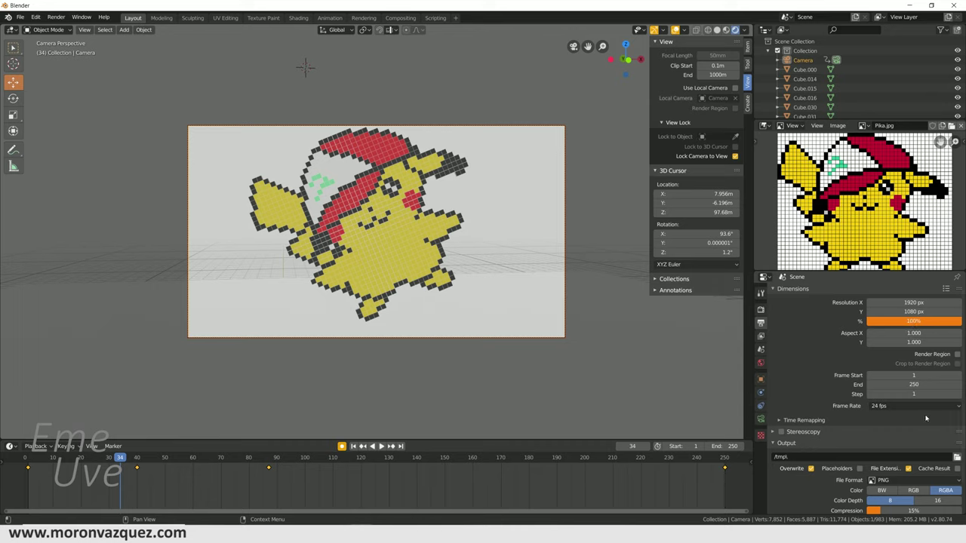
pyautogui.scroll(-2, 906, 385)
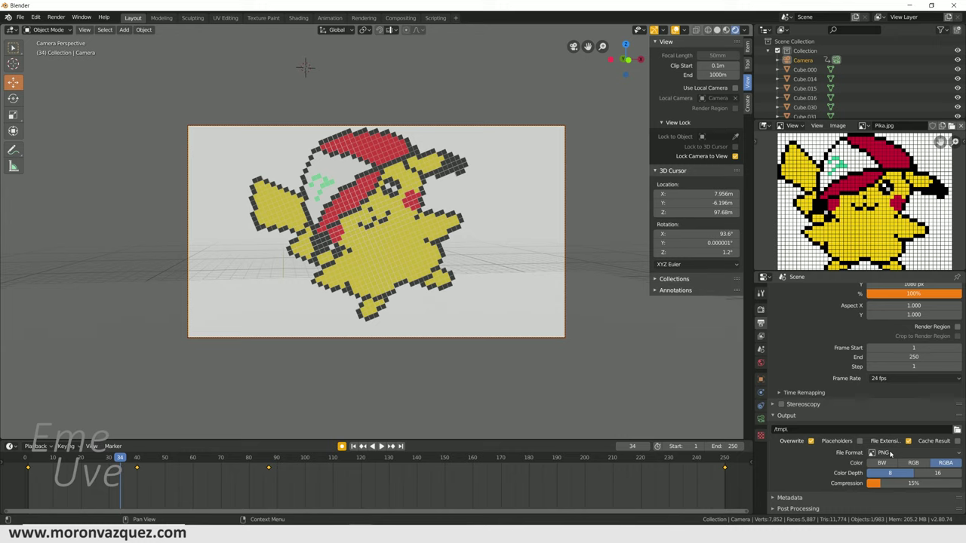
pyautogui.click(890, 453)
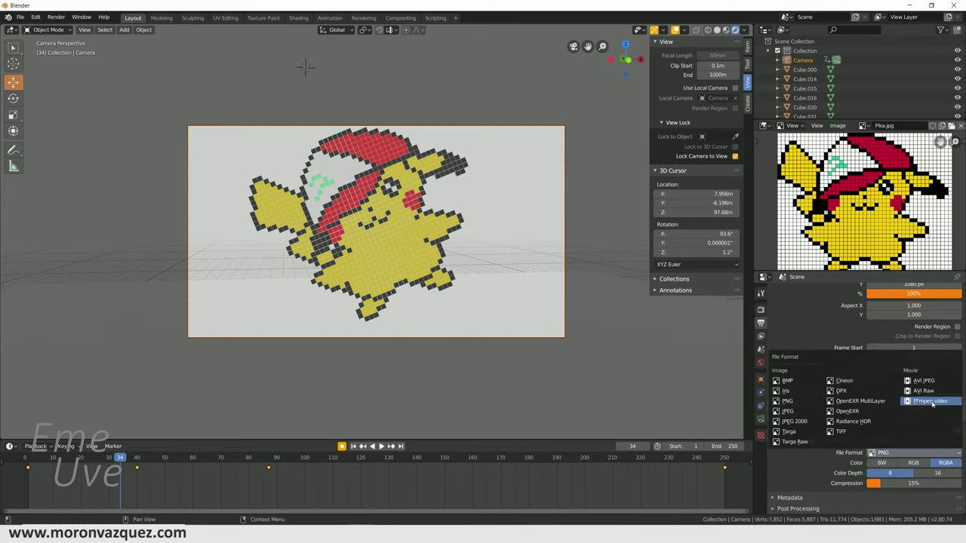
pyautogui.click(933, 402)
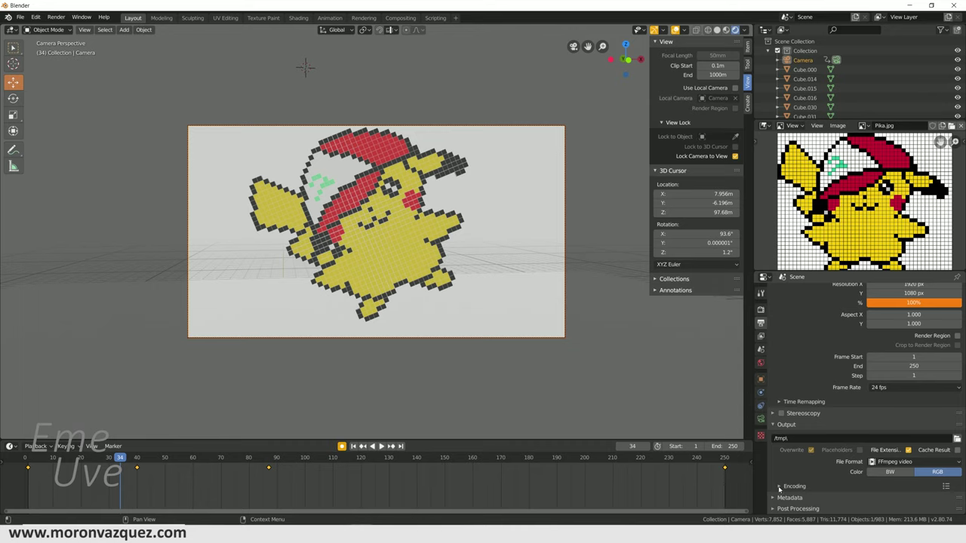
# In Encoding, keep the MPEG-4 container and set output quality to High quality
pyautogui.click(780, 489)
pyautogui.click(890, 501)
pyautogui.click(890, 473)
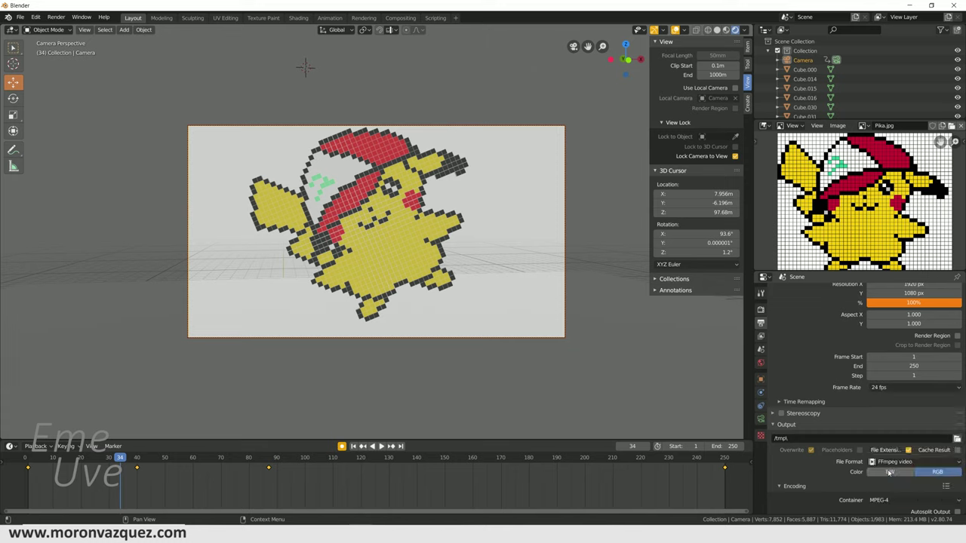
pyautogui.scroll(-3, 890, 473)
pyautogui.scroll(-2, 883, 453)
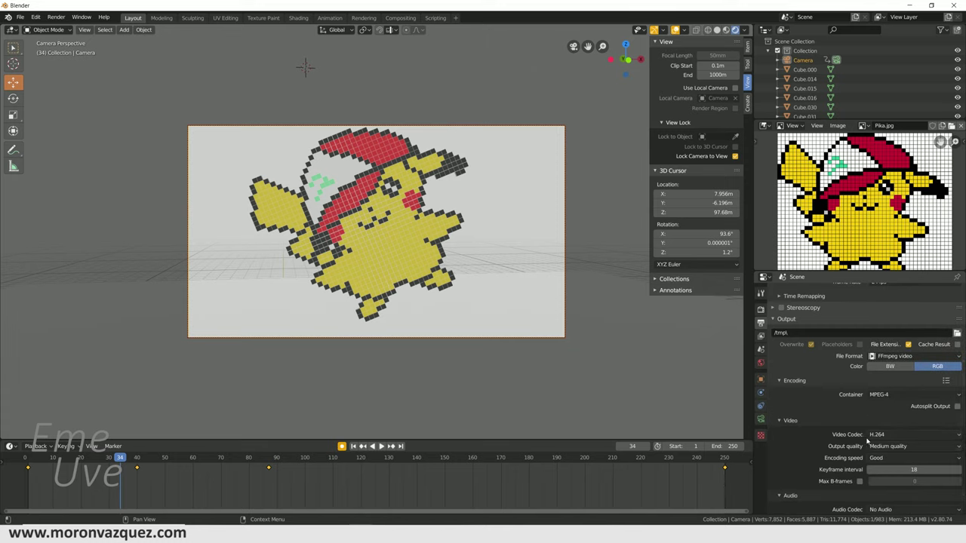
pyautogui.click(888, 446)
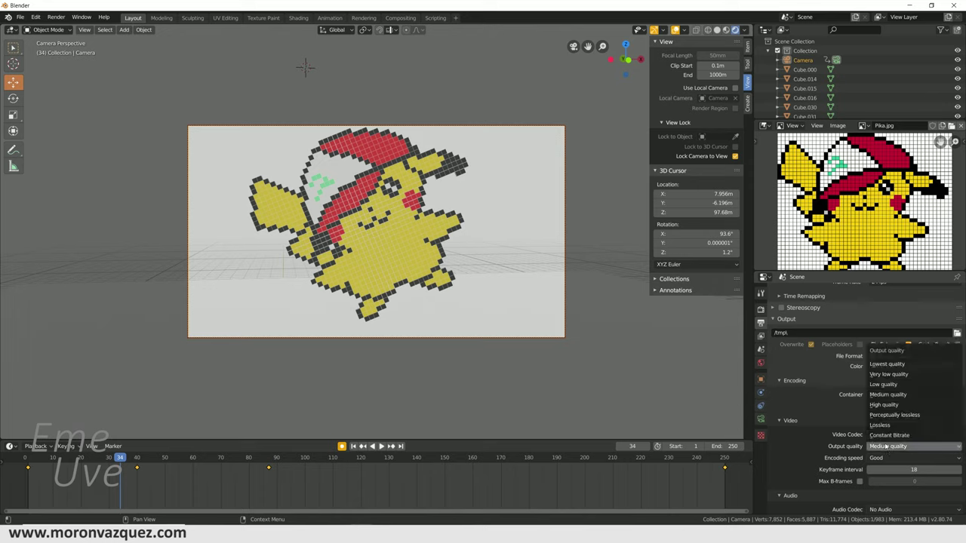
pyautogui.click(895, 409)
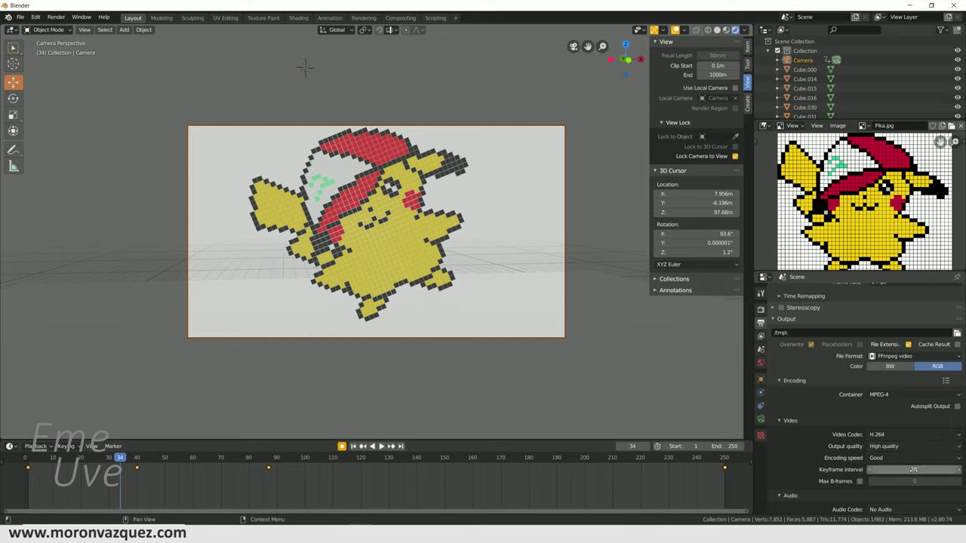
pyautogui.click(55, 17)
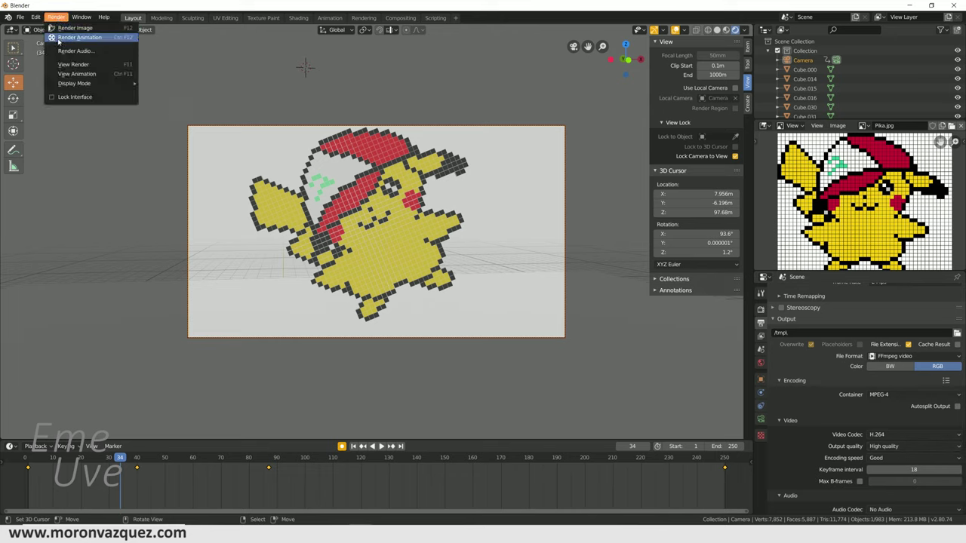
# Replay the shatter animation, scrub back to frame 4, and bring up the File menu
pyautogui.hotkey('shift', 'Left')
pyautogui.press('space')
pyautogui.moveTo(104, 472)
pyautogui.mouseDown()
pyautogui.moveTo(536, 449)
pyautogui.moveTo(714, 468)
pyautogui.moveTo(243, 453)
pyautogui.moveTo(25, 458)
pyautogui.mouseUp()
pyautogui.press('space')
pyautogui.moveTo(113, 457)
pyautogui.mouseDown()
pyautogui.moveTo(642, 459)
pyautogui.moveTo(27, 454)
pyautogui.mouseUp()
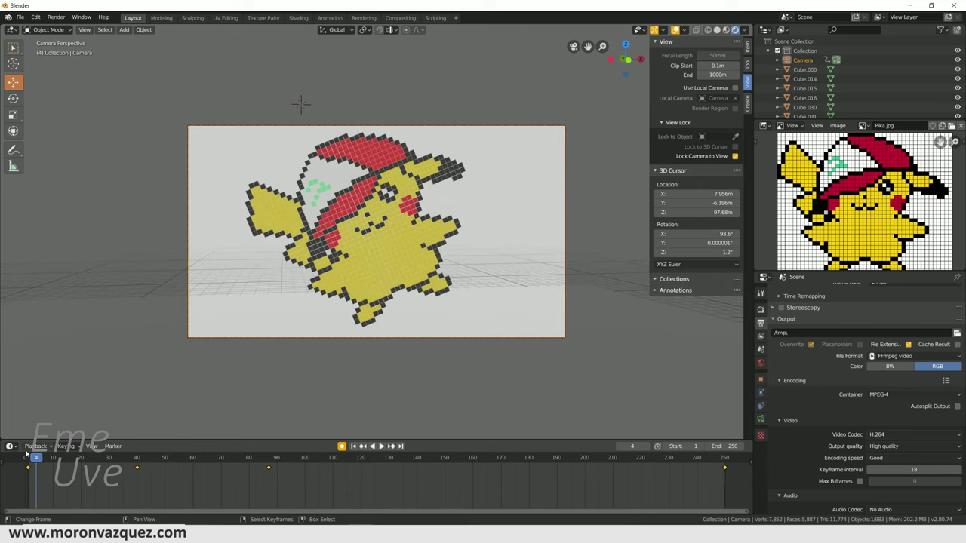
pyautogui.click(19, 18)
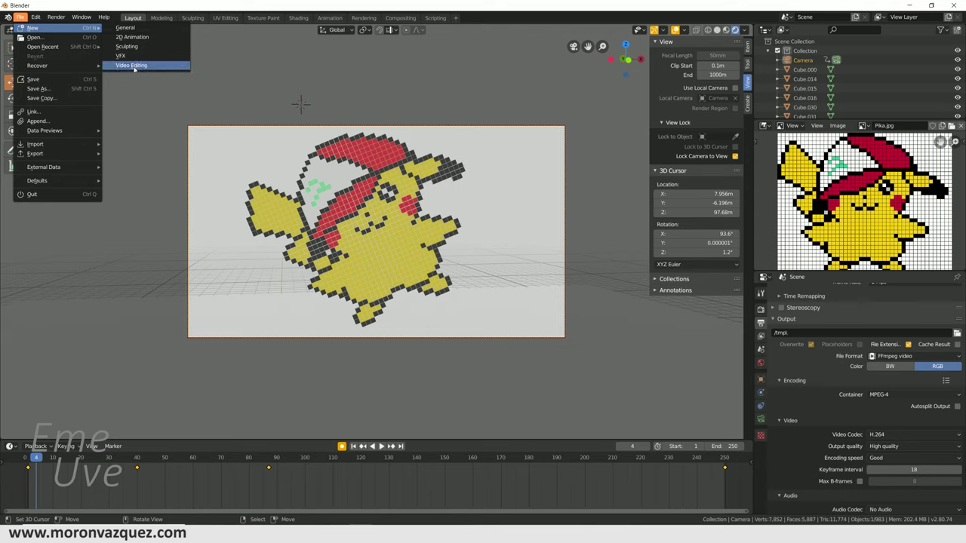
pyautogui.moveTo(45, 28)
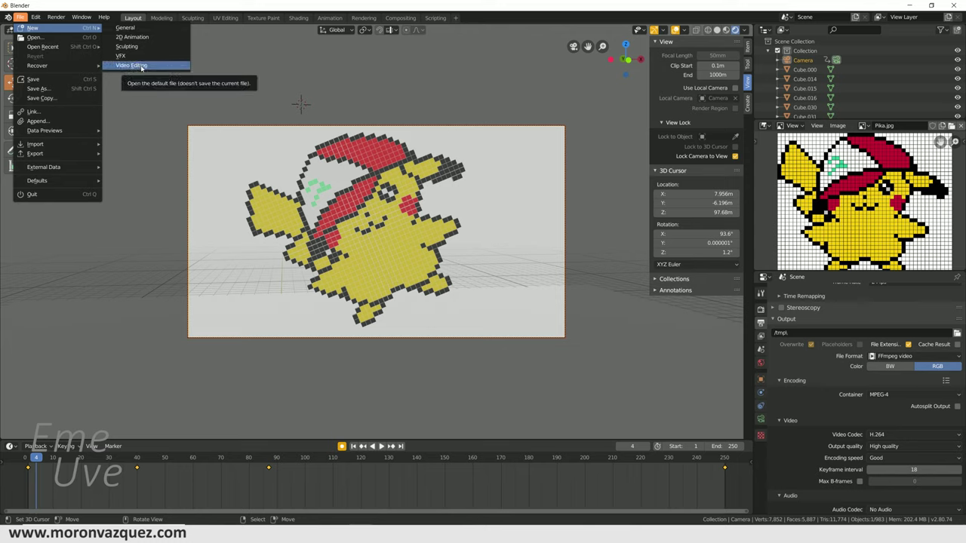
pyautogui.click(456, 21)
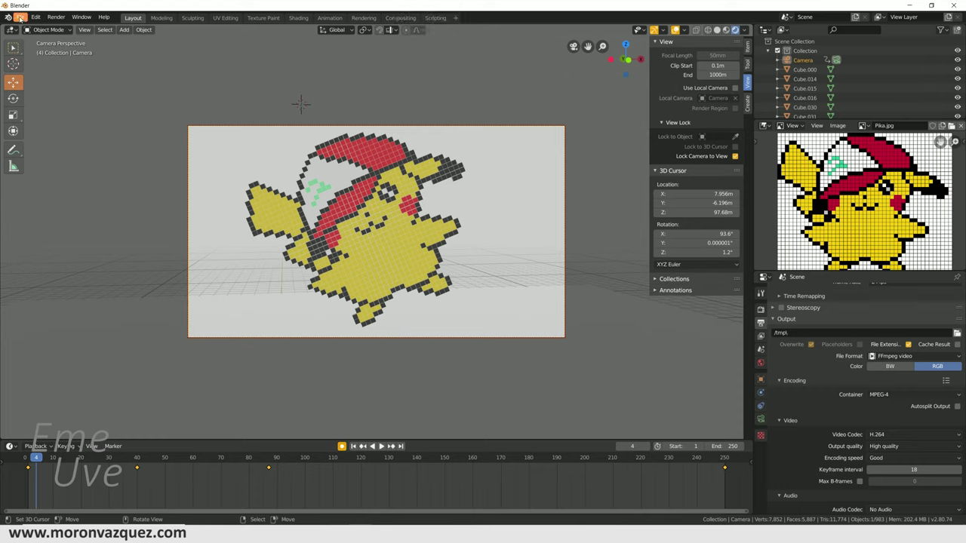
# Start a new file from the Video Editing template
pyautogui.click(21, 17)
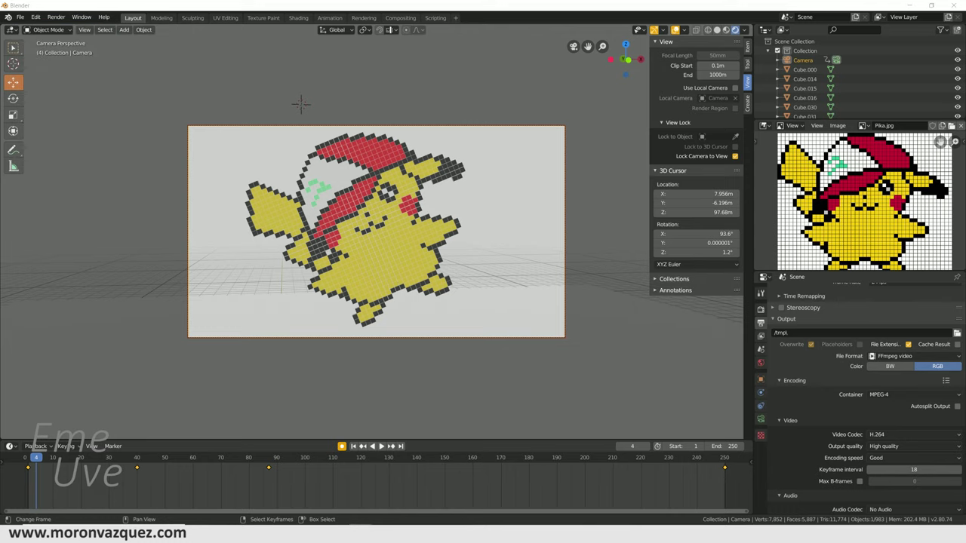
pyautogui.click(406, 492)
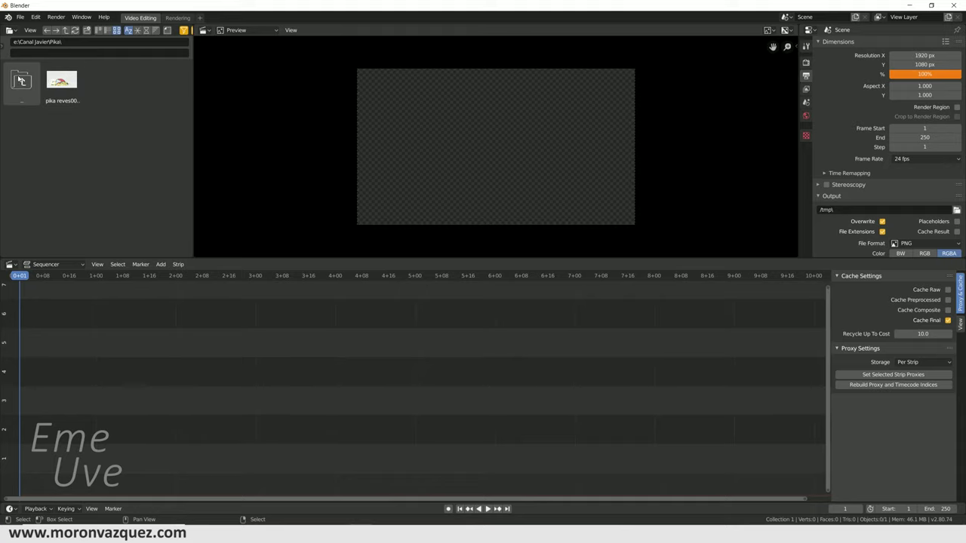
# Add Pika normal0001-0180.mp4 as a strip, fit the preview image, and make the preview taller
pyautogui.moveTo(60, 79); pyautogui.dragTo(45, 376)
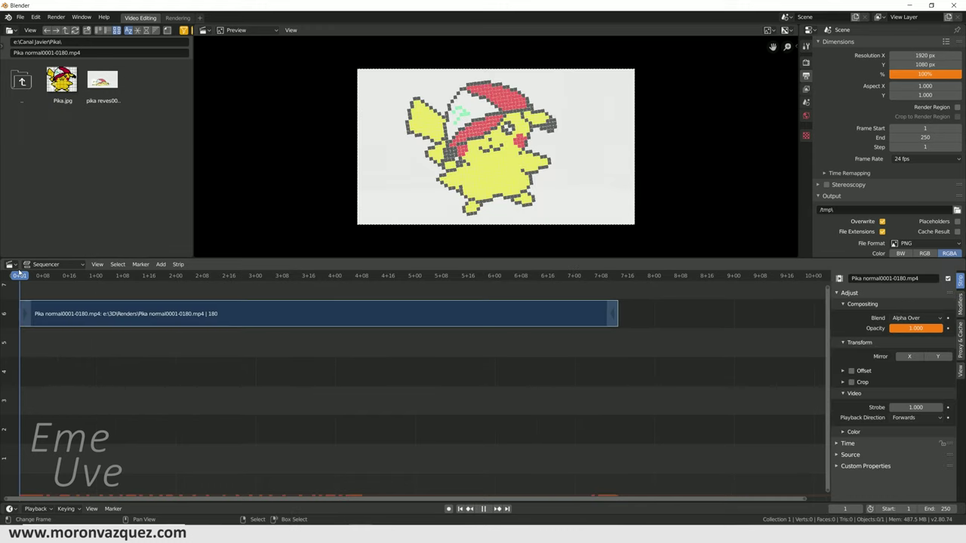
pyautogui.moveTo(20, 278)
pyautogui.mouseDown()
pyautogui.moveTo(360, 282)
pyautogui.moveTo(130, 285)
pyautogui.moveTo(76, 302)
pyautogui.moveTo(23, 286)
pyautogui.mouseUp()
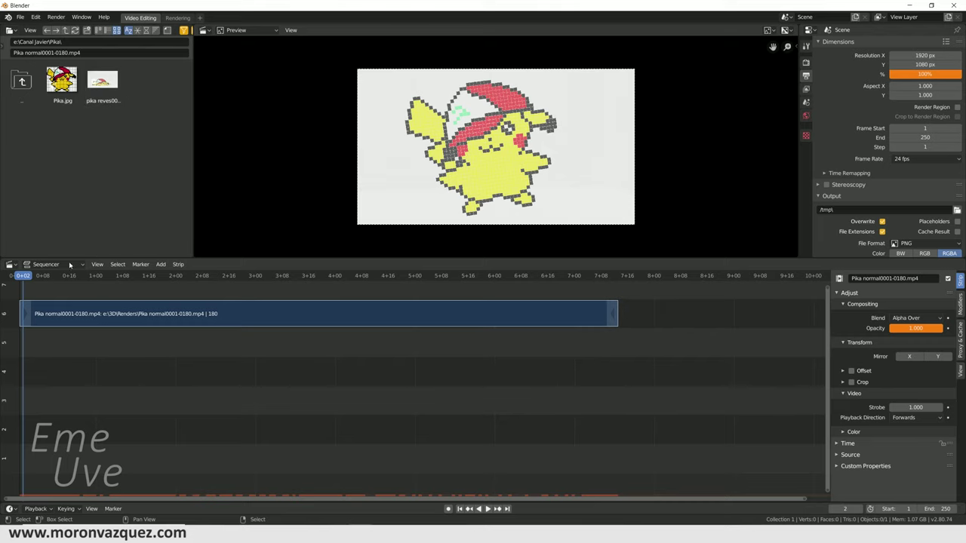
pyautogui.press('space')
pyautogui.moveTo(127, 300); pyautogui.dragTo(21, 292)
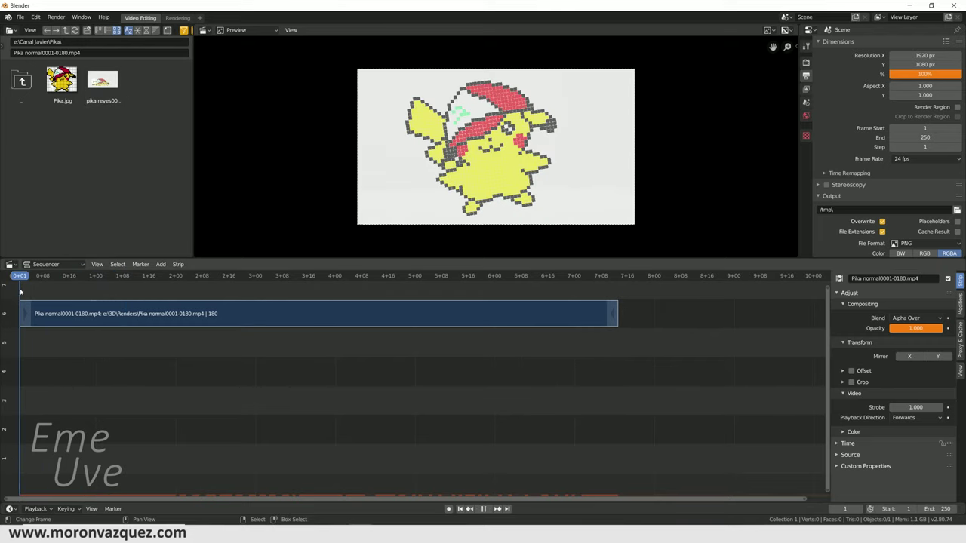
pyautogui.press('Home')
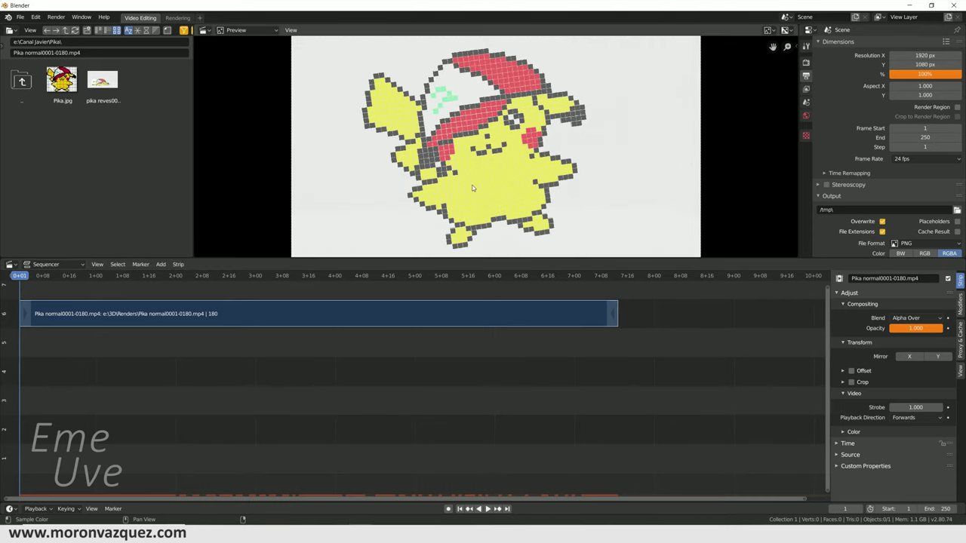
pyautogui.moveTo(462, 258); pyautogui.dragTo(448, 274)
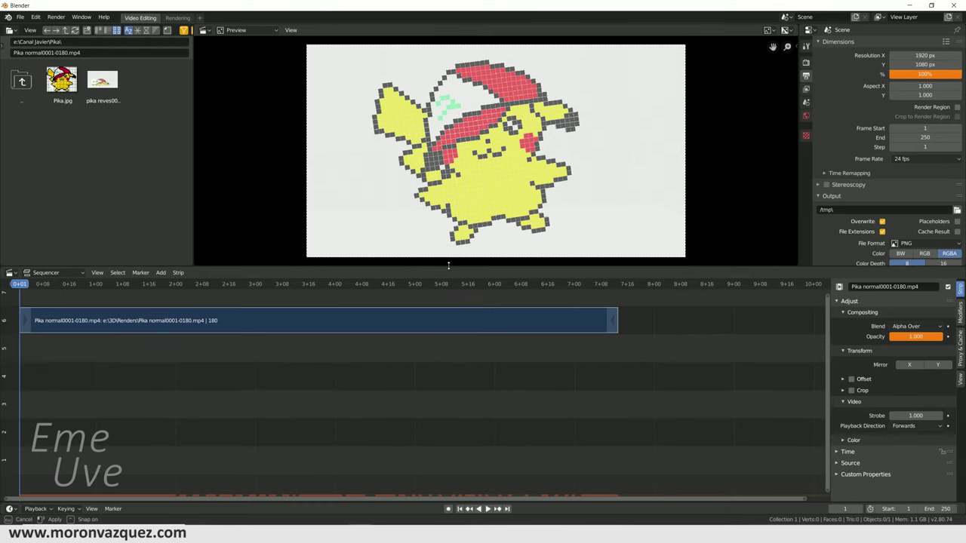
pyautogui.moveTo(448, 274); pyautogui.dragTo(448, 265)
# Play the clip, return to the first frame, and play it through from frame 1
pyautogui.press('space')
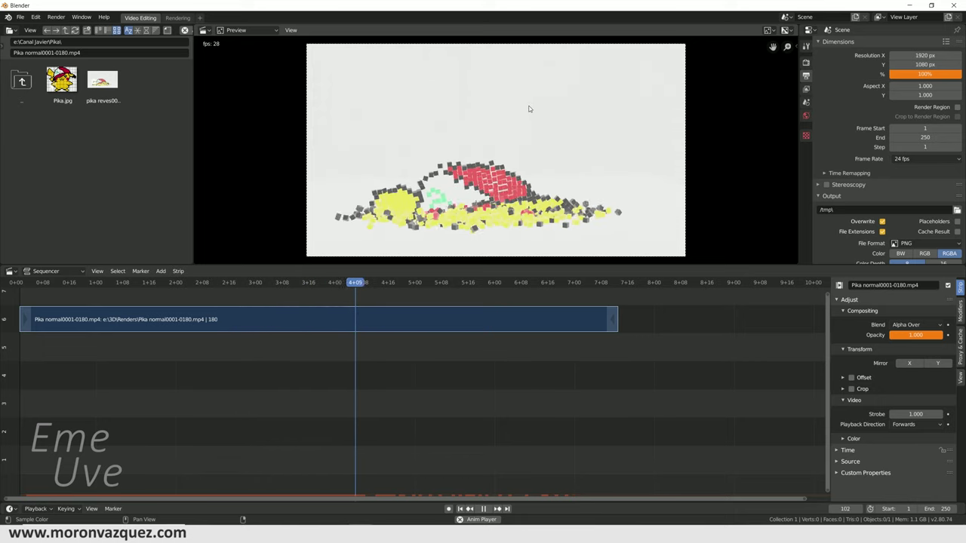
pyautogui.press('space')
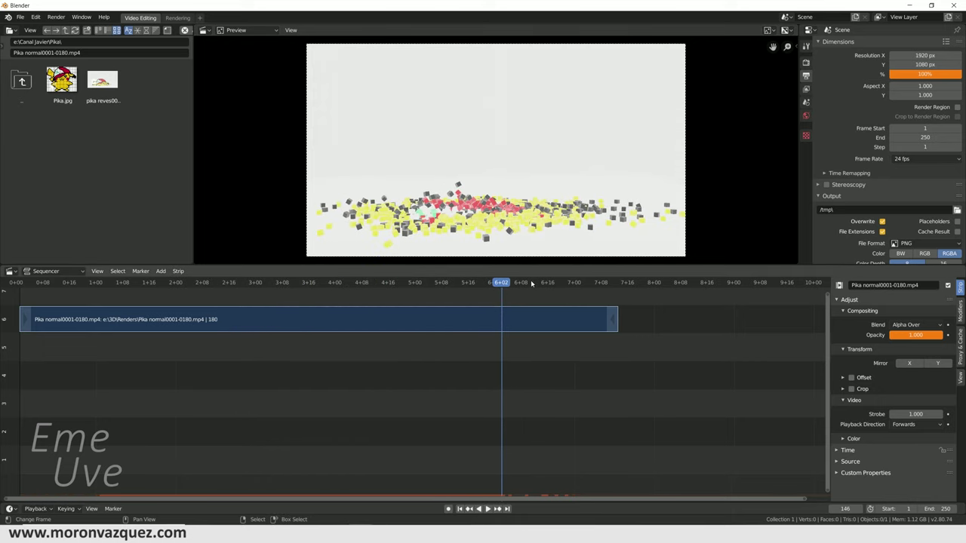
pyautogui.press('space')
pyautogui.moveTo(549, 284); pyautogui.dragTo(215, 284)
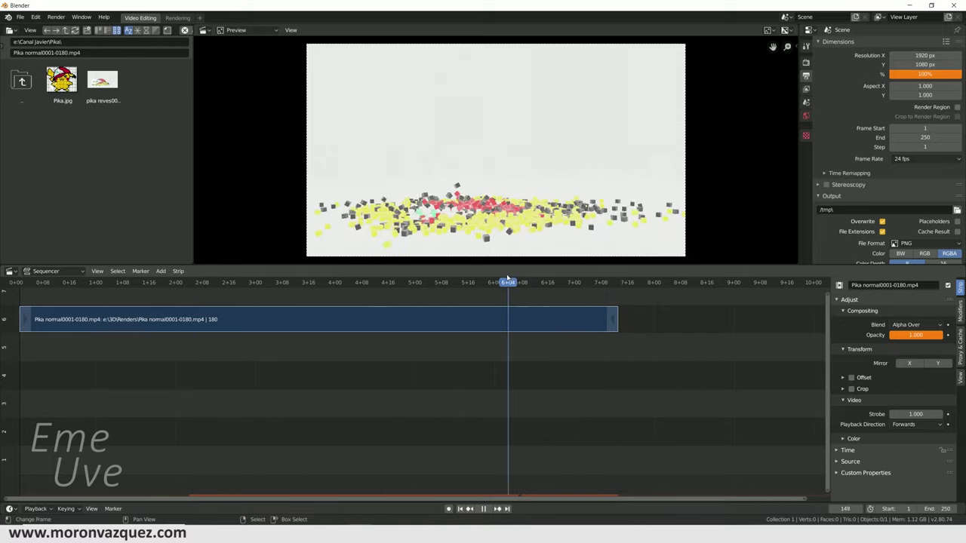
pyautogui.hotkey('shift', 'Left')
pyautogui.press('space')
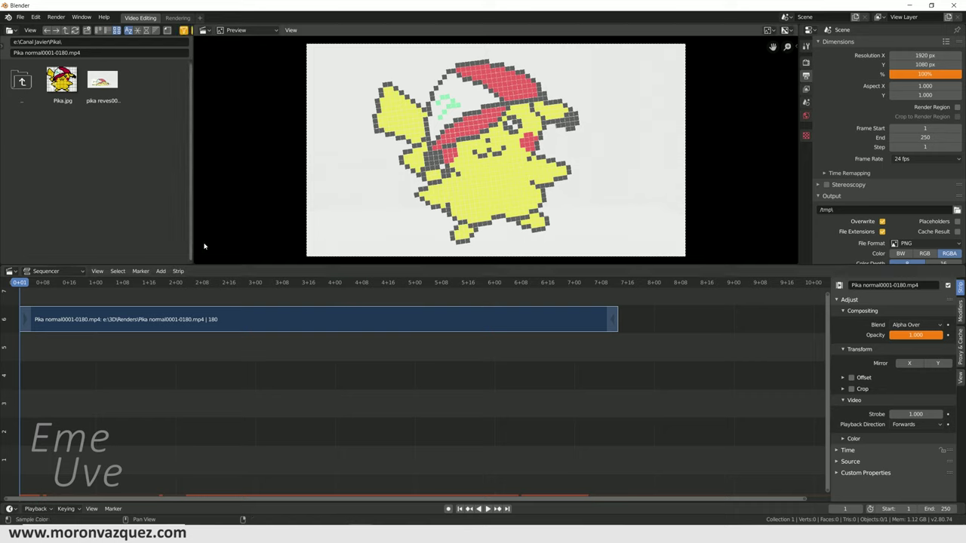
pyautogui.press('space')
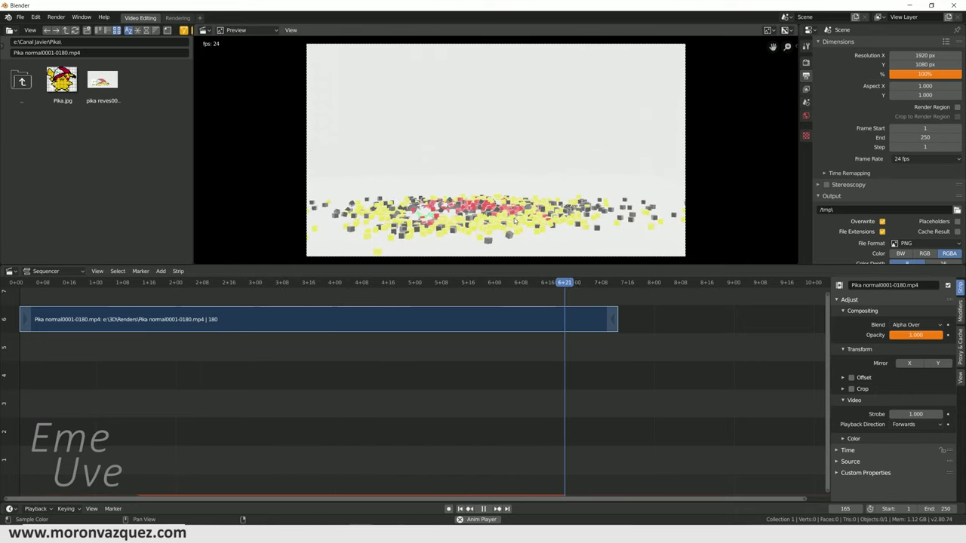
pyautogui.press('space')
# Jump around the clip, move back to frame 12, and cancel the strip move
pyautogui.click(471, 282)
pyautogui.press('space')
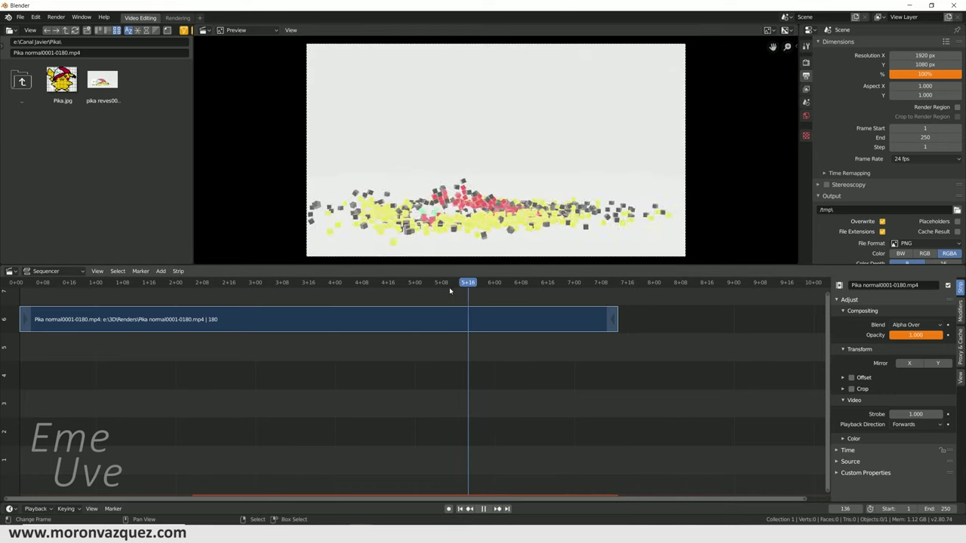
pyautogui.click(245, 283)
pyautogui.press('Escape')
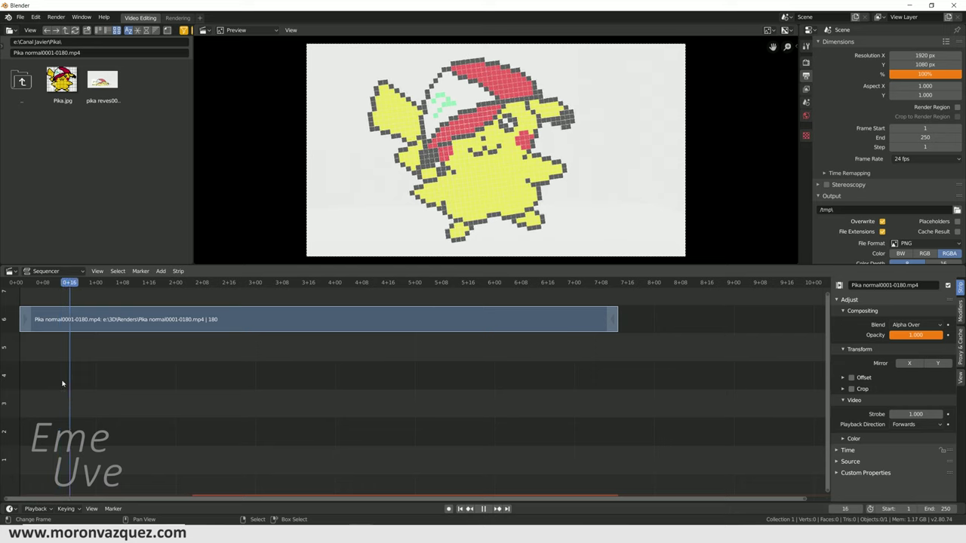
pyautogui.moveTo(53, 347); pyautogui.dragTo(56, 377)
pyautogui.press('g')
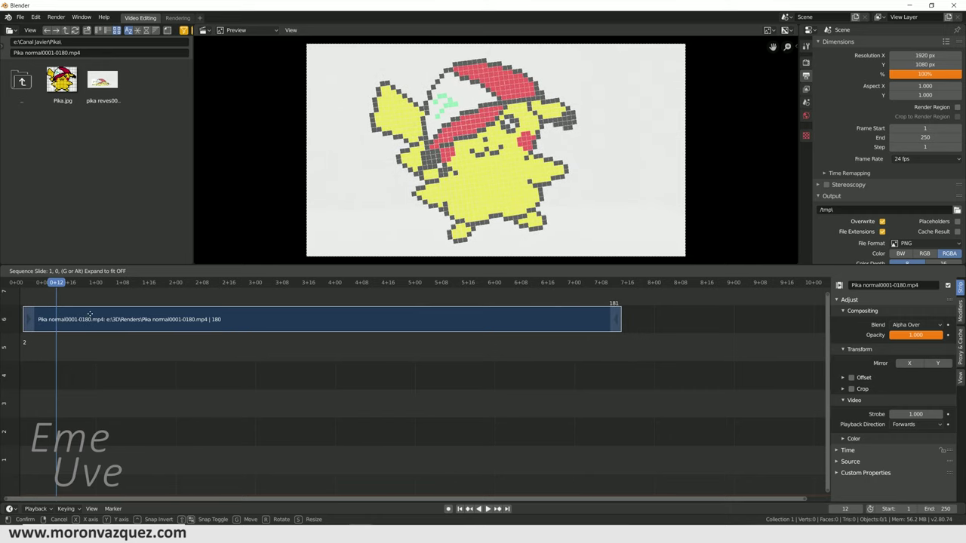
pyautogui.press('Escape')
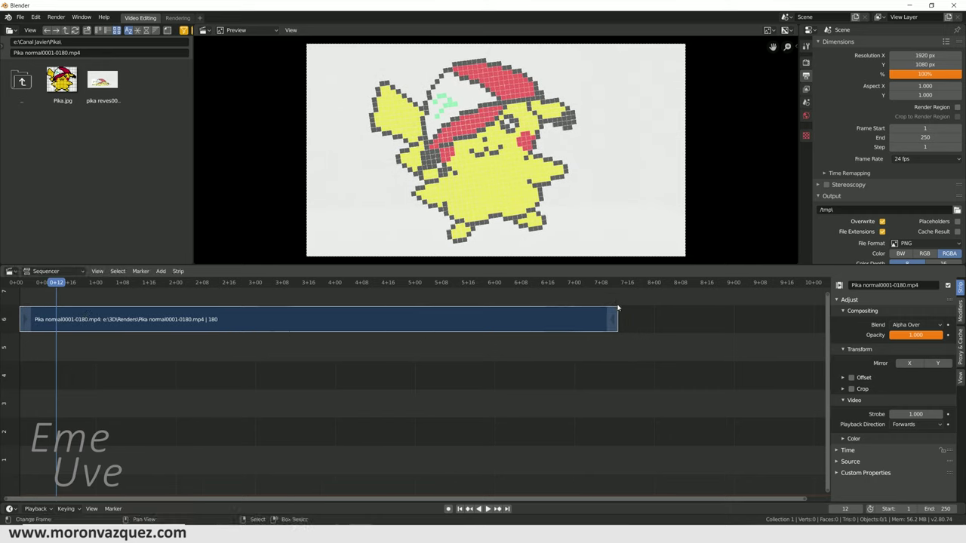
# Set the strip's Playback Direction to Backwards
pyautogui.click(844, 401)
pyautogui.click(845, 401)
pyautogui.click(903, 427)
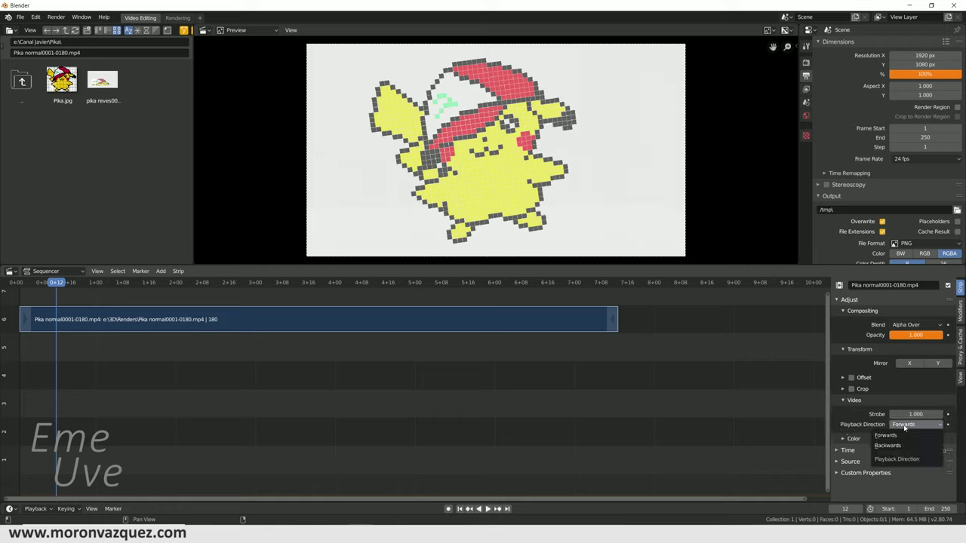
pyautogui.click(898, 447)
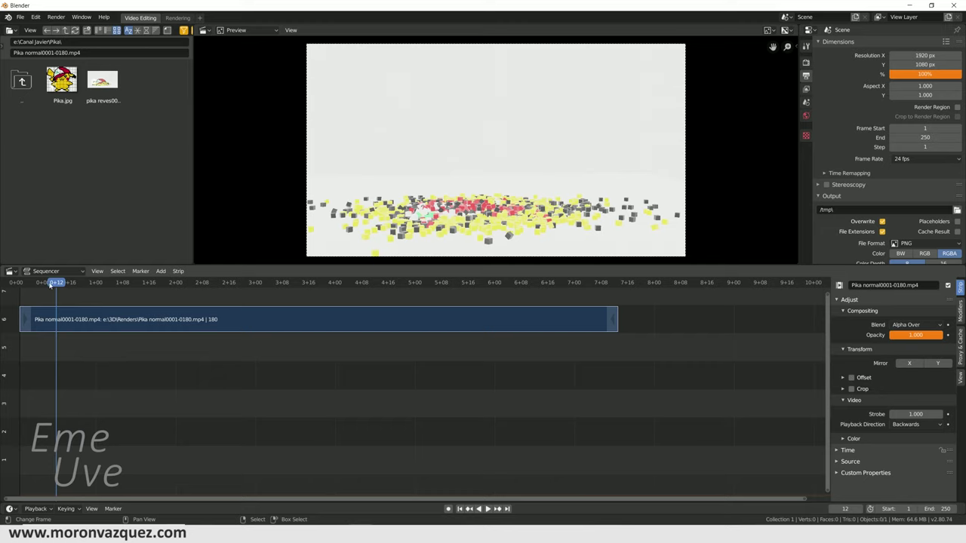
# Play the reversed clip from the start to watch the cubes assemble into Pikachu
pyautogui.moveTo(50, 284); pyautogui.dragTo(11, 286)
pyautogui.press('space')
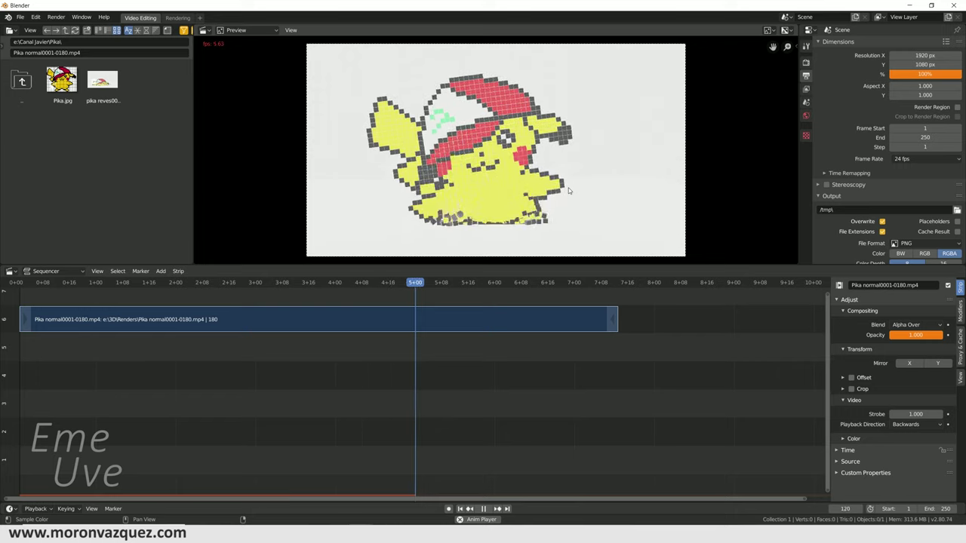
pyautogui.press('space')
pyautogui.press('space')
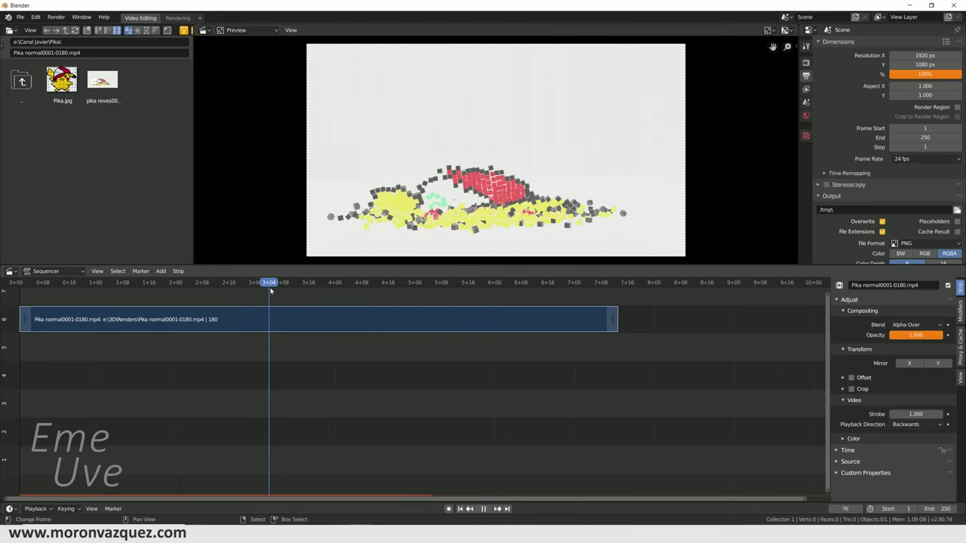
pyautogui.press('space')
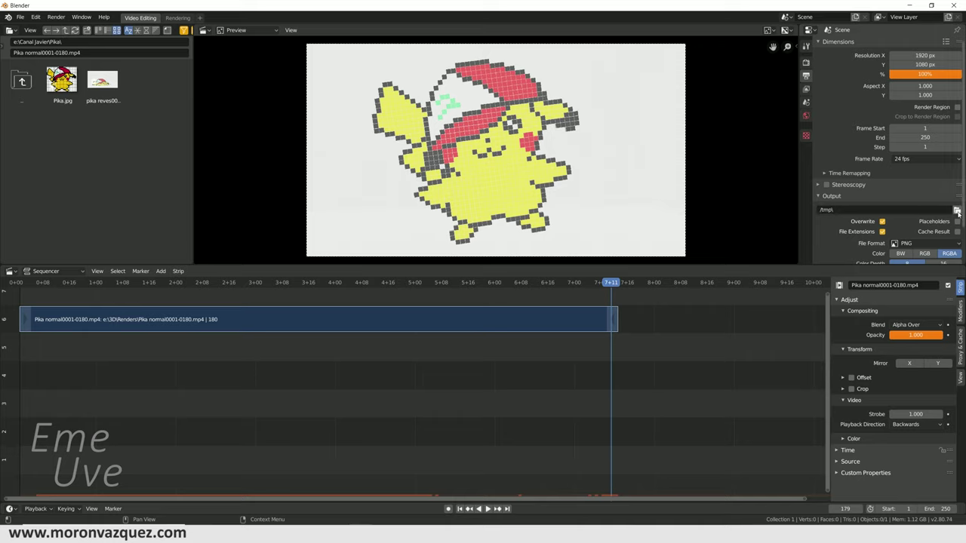
pyautogui.click(935, 243)
# Choose FFmpeg video output with an MPEG-4 container and High quality output
pyautogui.click(918, 299)
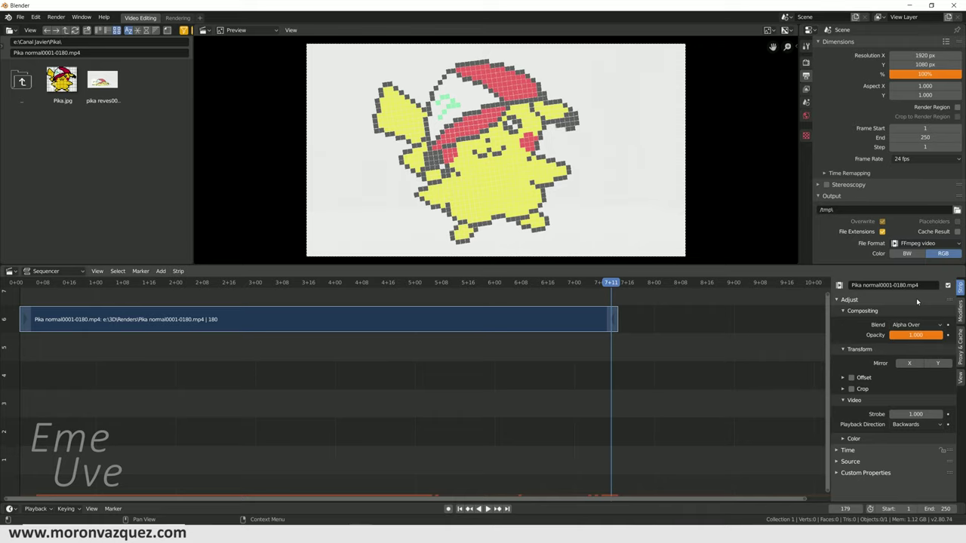
pyautogui.scroll(-2, 919, 246)
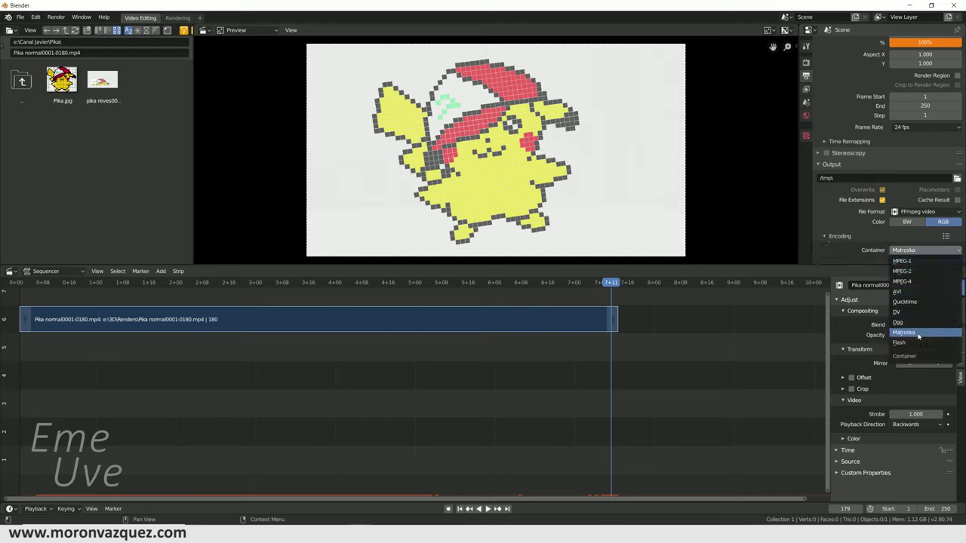
pyautogui.click(912, 280)
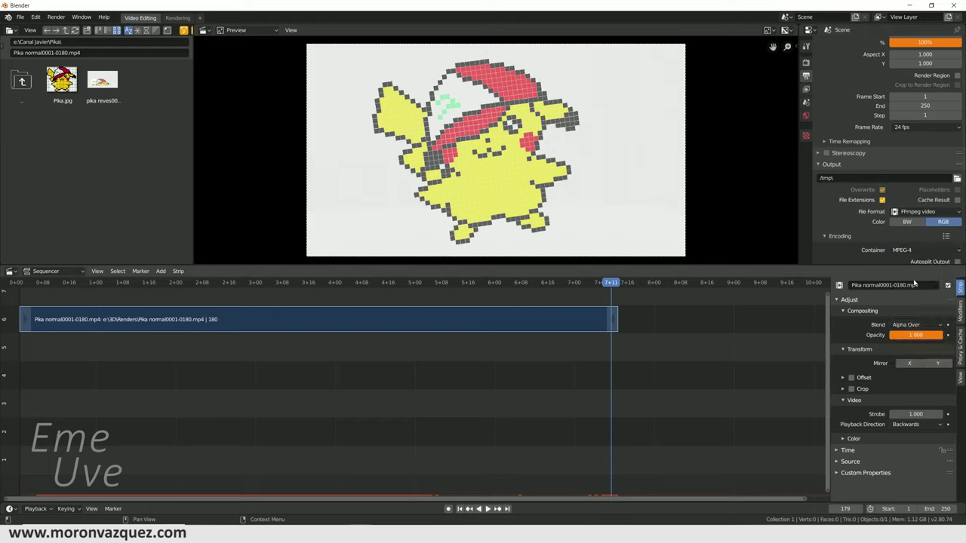
pyautogui.scroll(-3, 927, 246)
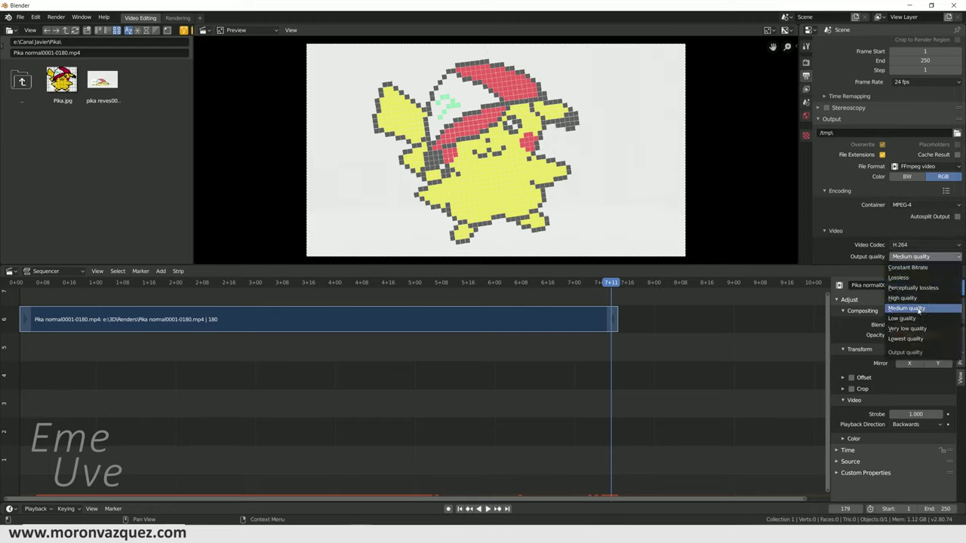
pyautogui.click(924, 299)
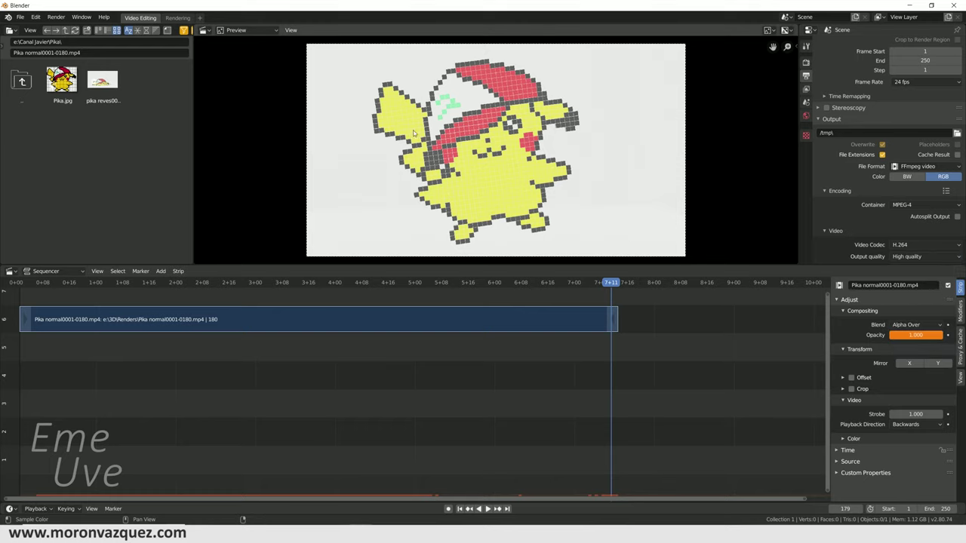